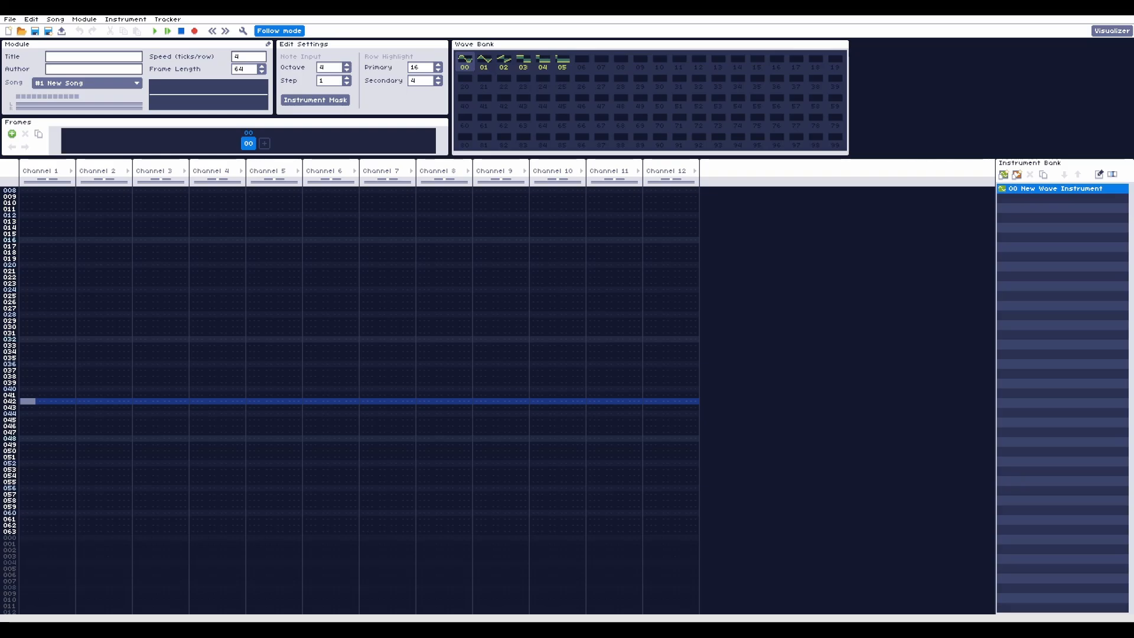
scroll(362, 329, up, 1)
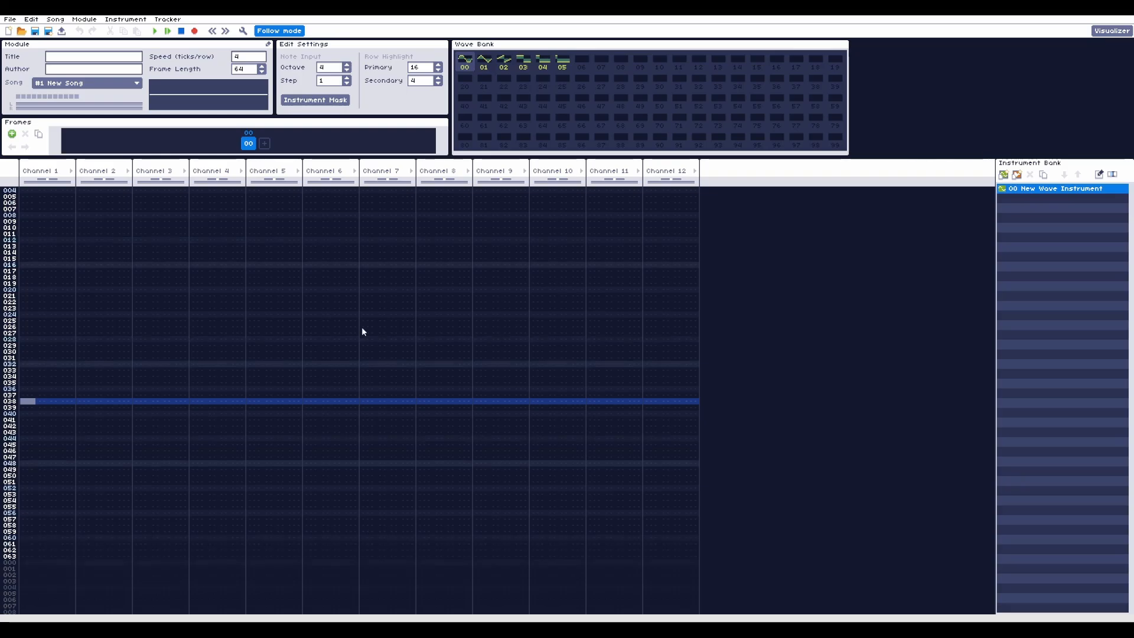
click(362, 329)
scroll(319, 341, up, 2)
click(106, 302)
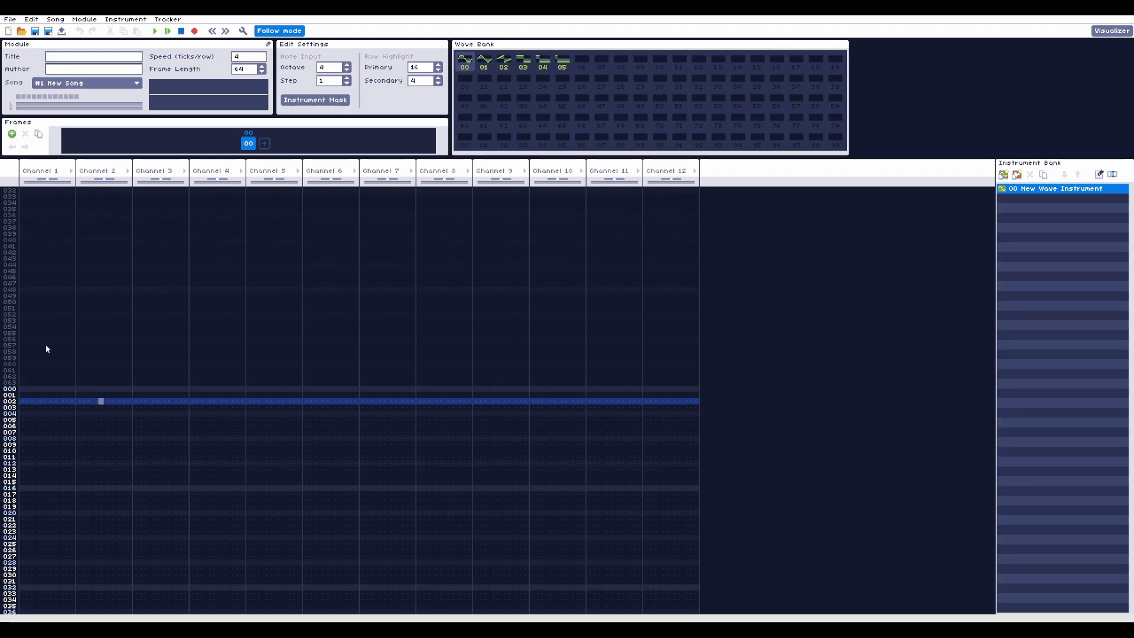
click(27, 389)
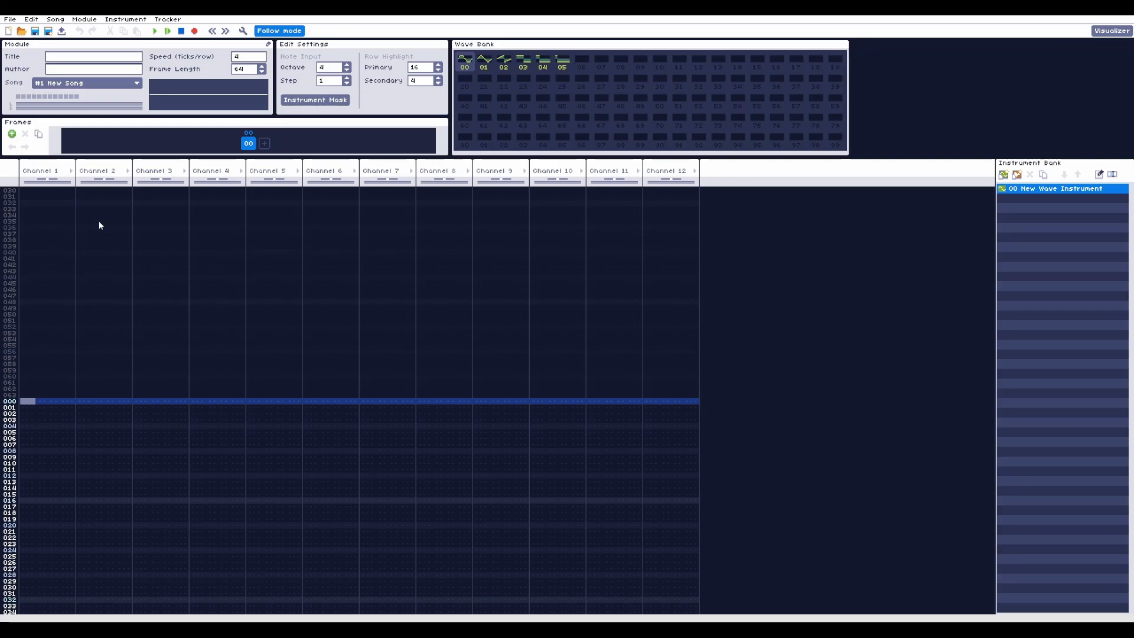
Reduce the module's channel count to 8 in the module settings and accept the removal of the extra channels
click(142, 21)
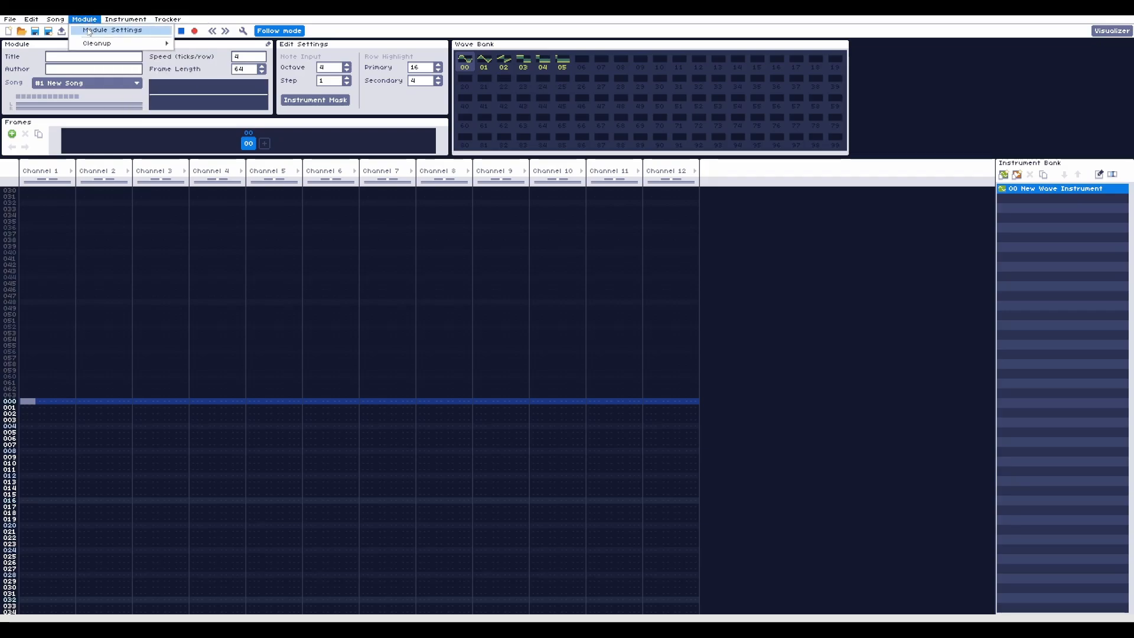
click(88, 31)
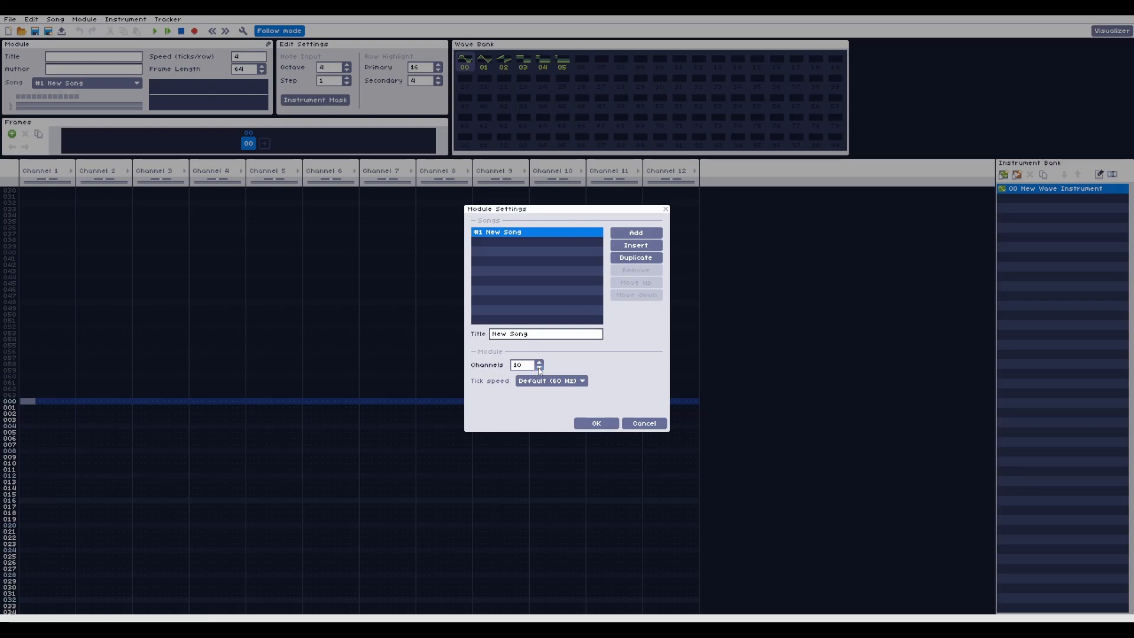
click(539, 369)
click(539, 369)
click(539, 369)
click(539, 369)
click(596, 424)
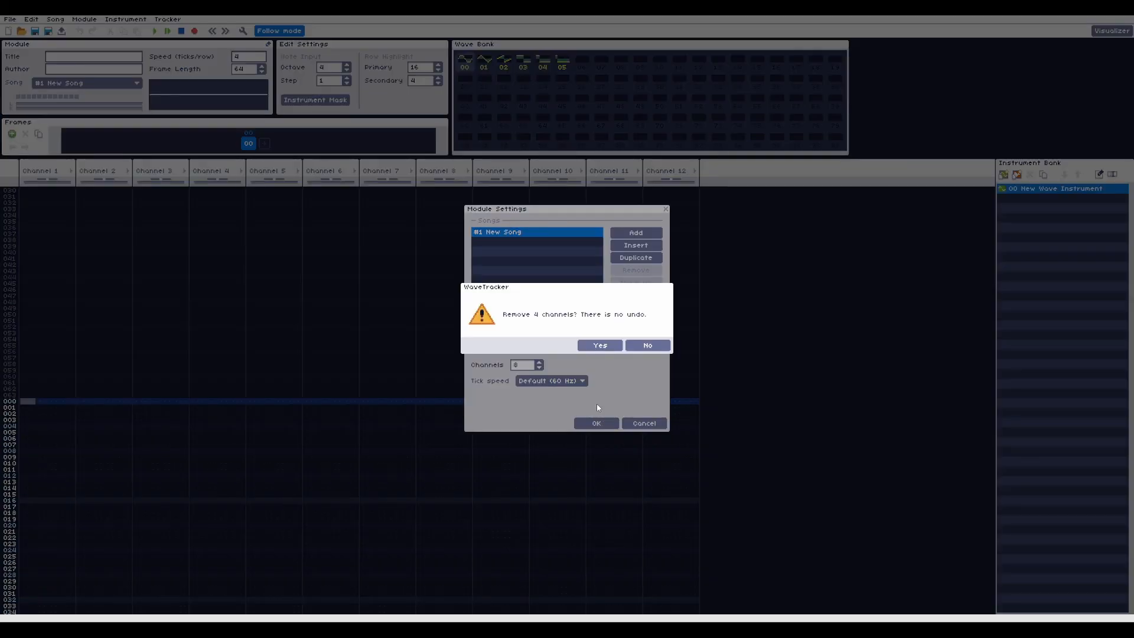
click(600, 346)
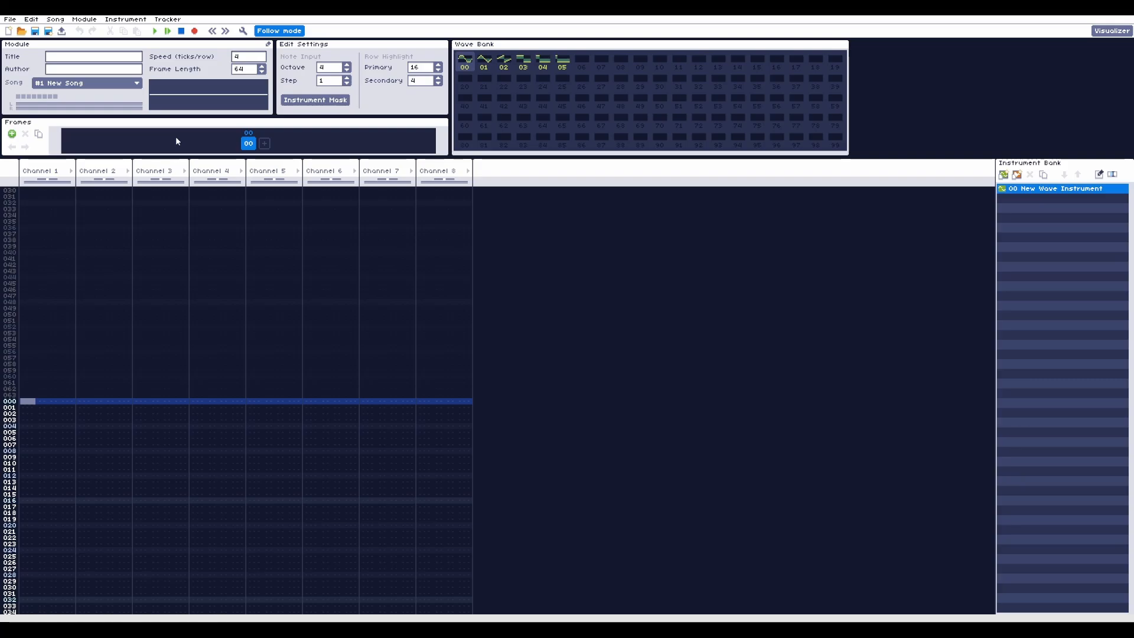
Examine the rows of frame 00 from start to end and how the frame loops, including during playback
scroll(254, 399, down, 10)
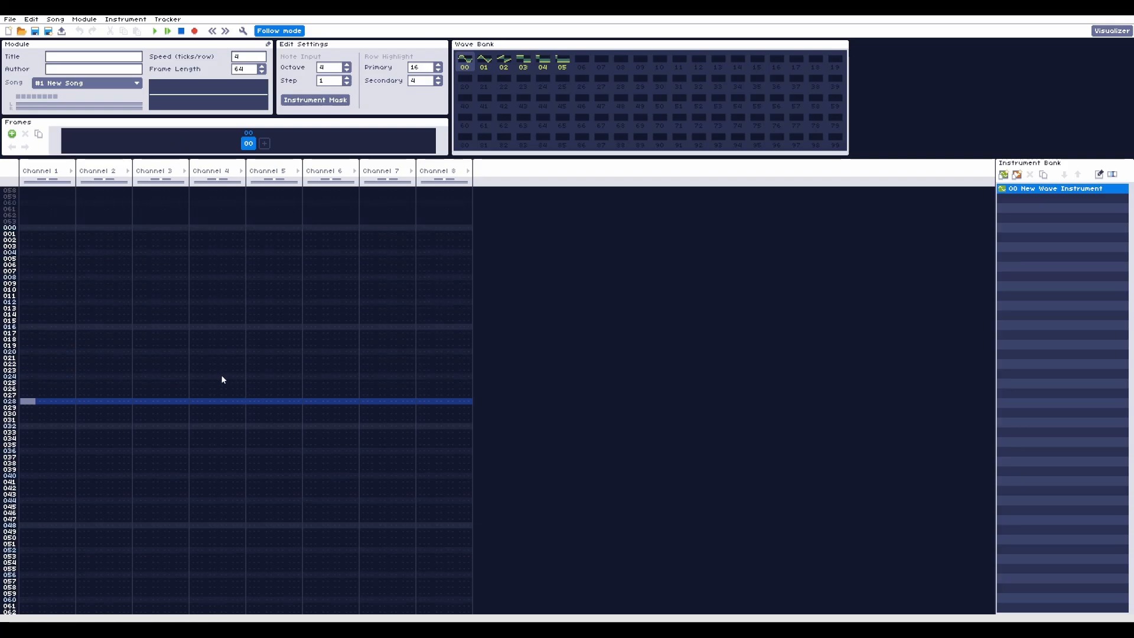
scroll(213, 383, down, 4)
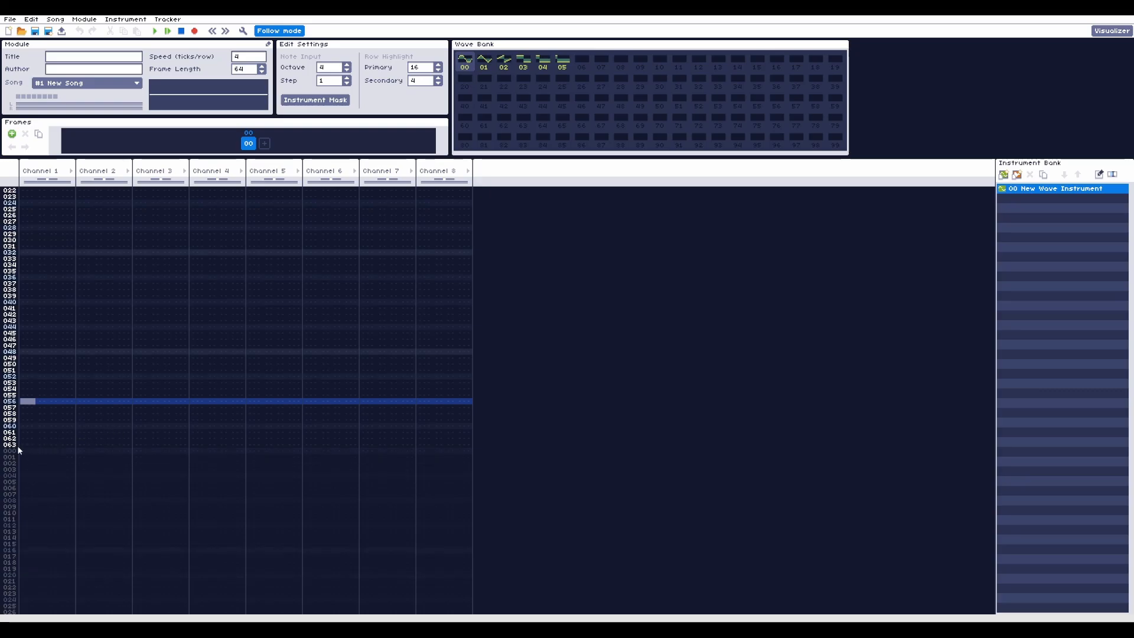
scroll(31, 444, down, 8)
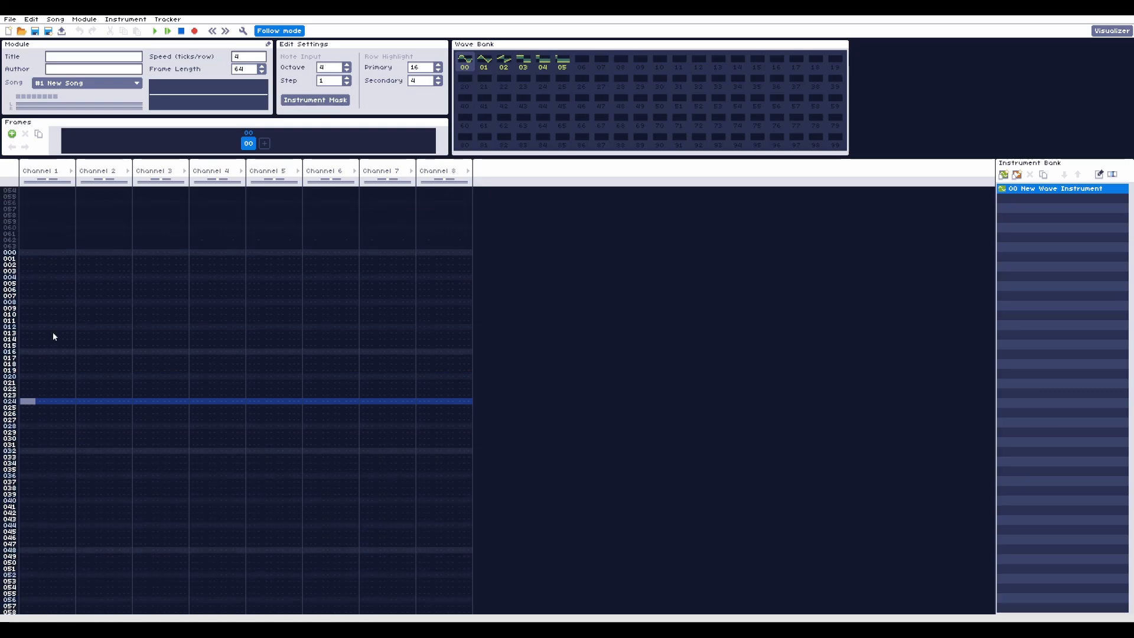
scroll(63, 366, down, 7)
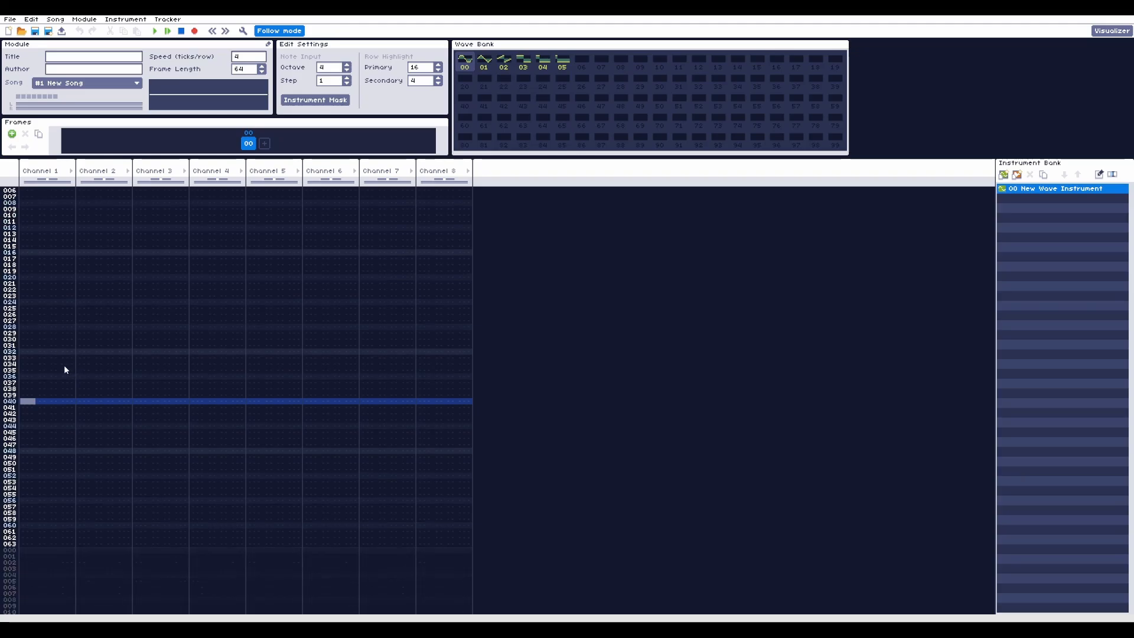
scroll(62, 372, down, 1)
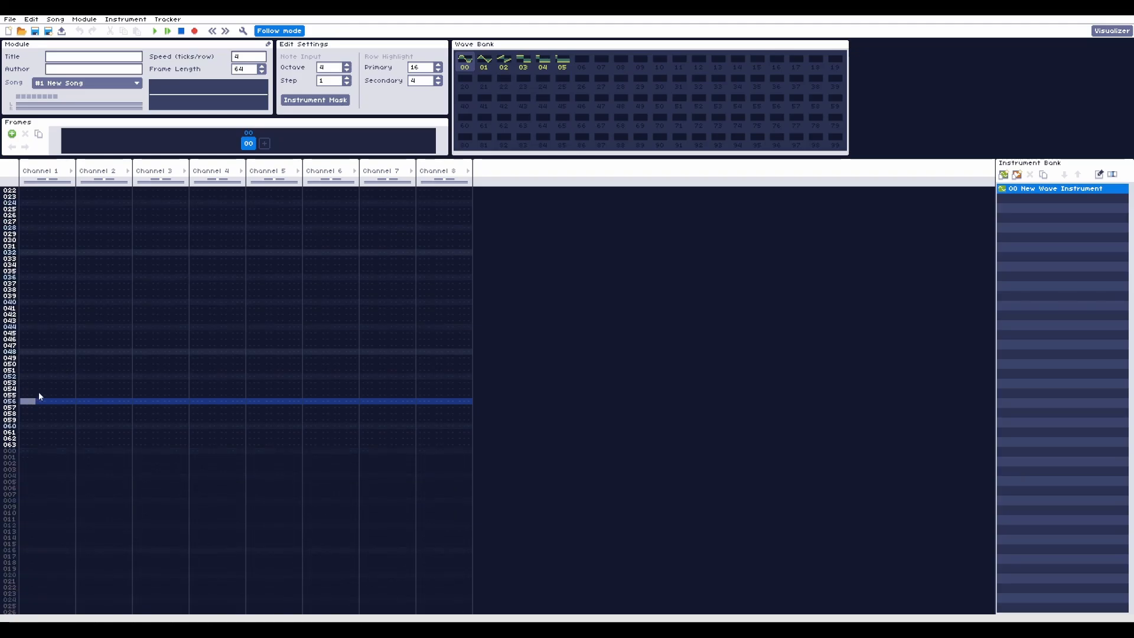
scroll(38, 392, down, 1)
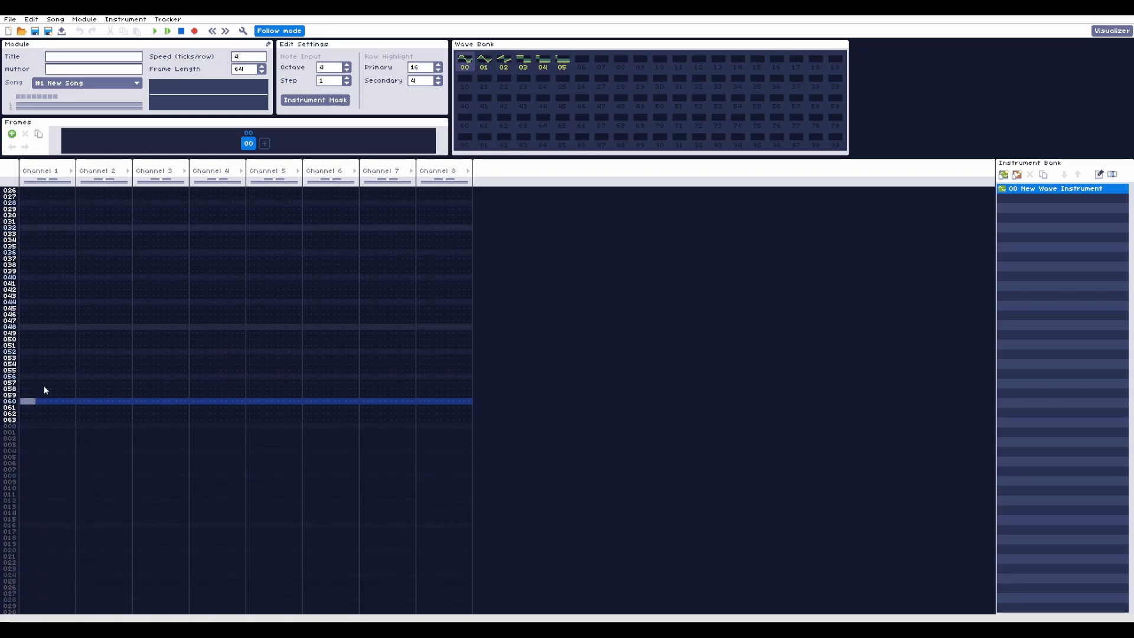
scroll(55, 362, down, 1)
key(Return)
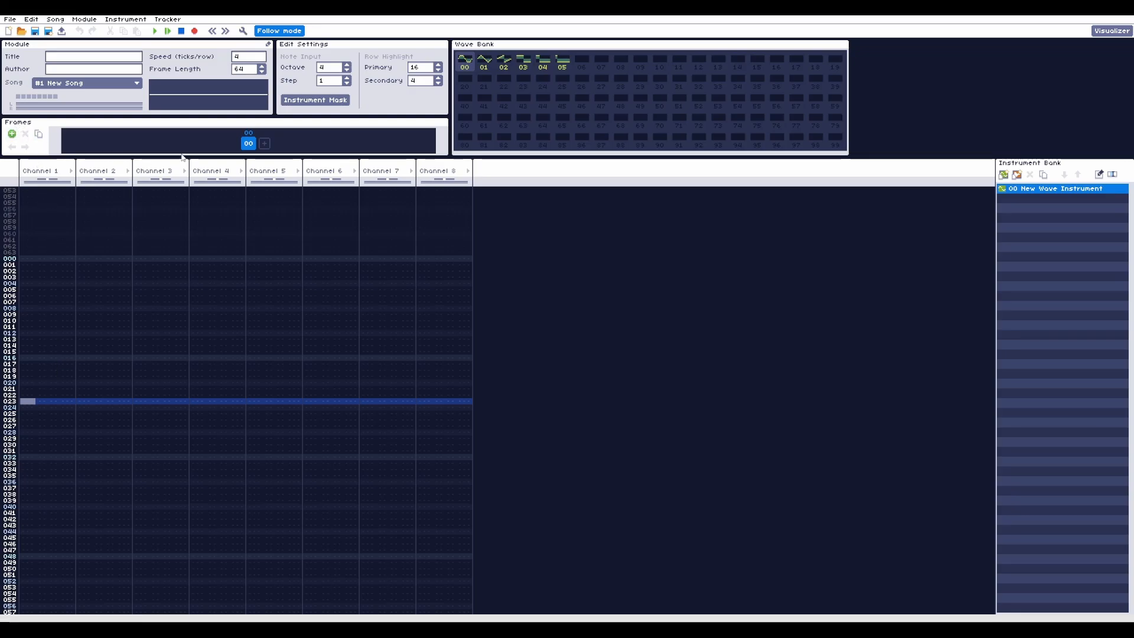
Add a second frame after frame 00 and check how the rows continue from one frame into the other
click(267, 145)
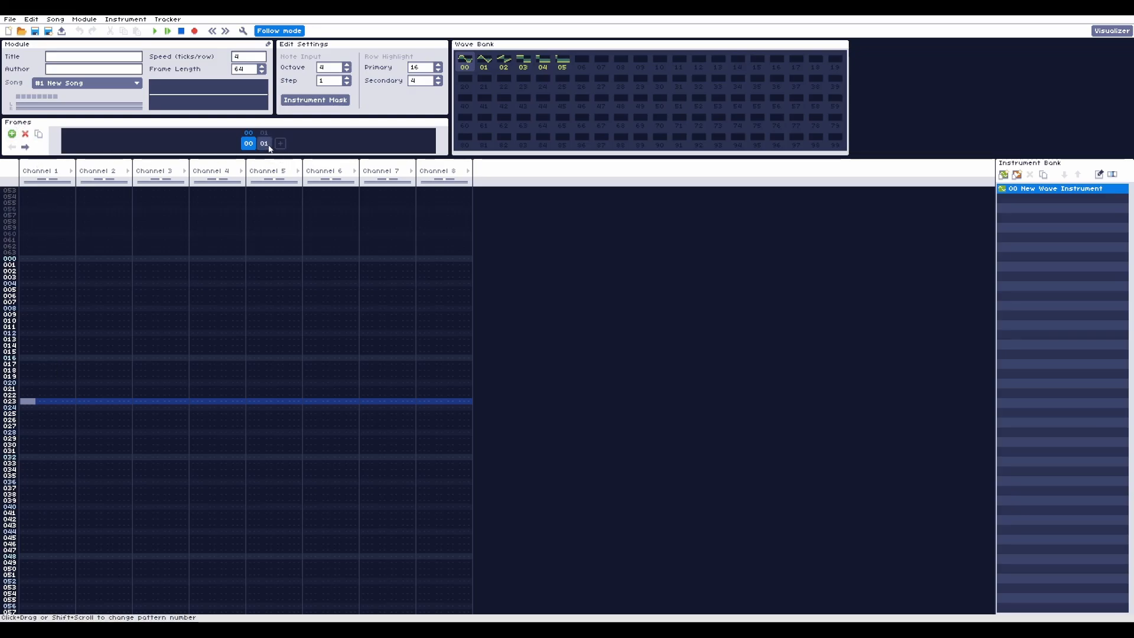
scroll(207, 361, down, 5)
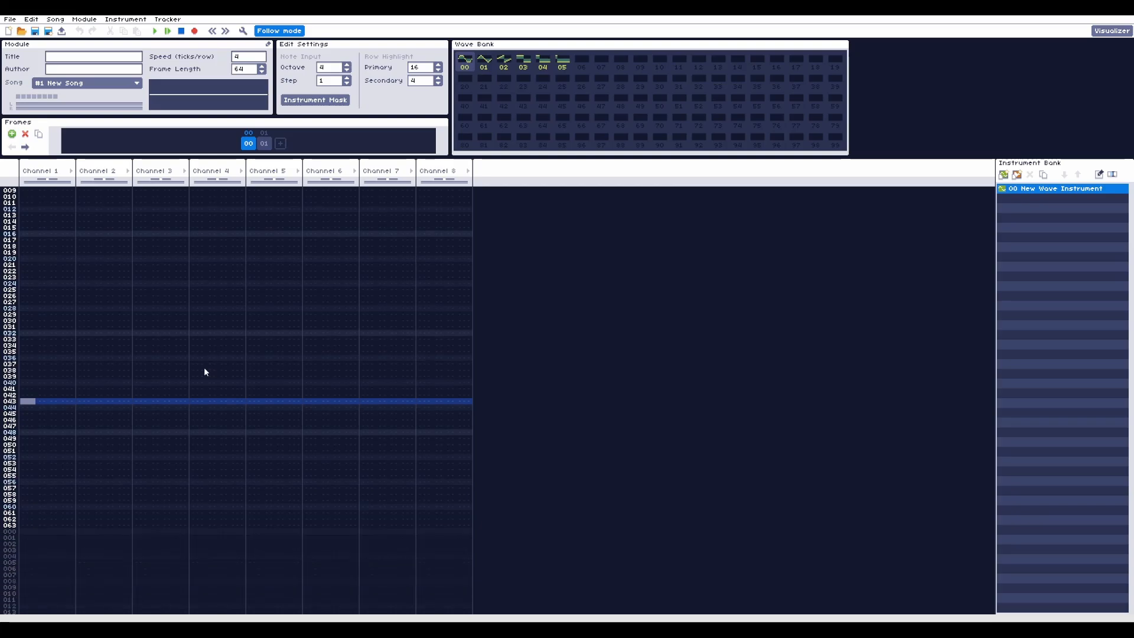
scroll(204, 368, down, 6)
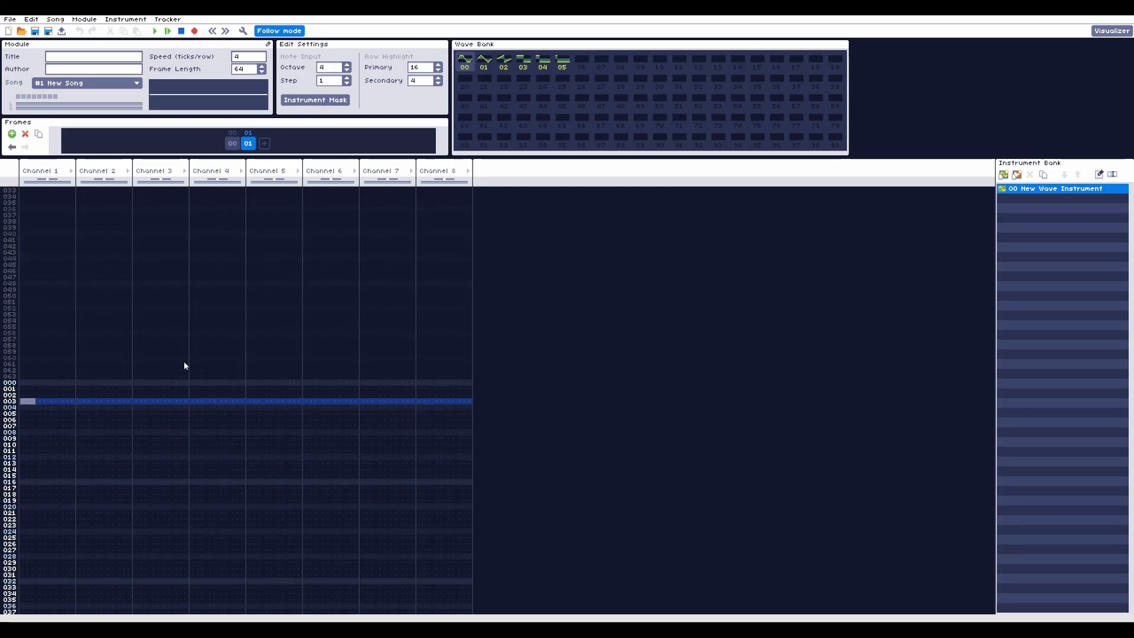
scroll(233, 223, up, 1)
scroll(258, 238, down, 1)
scroll(254, 236, up, 1)
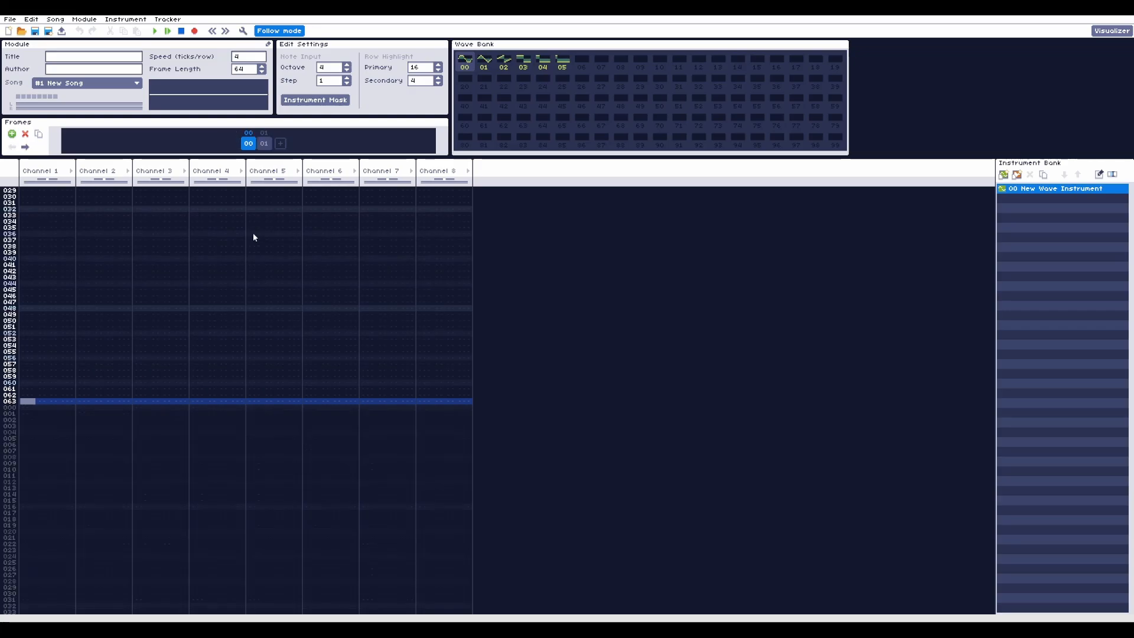
scroll(254, 237, down, 1)
scroll(254, 237, up, 1)
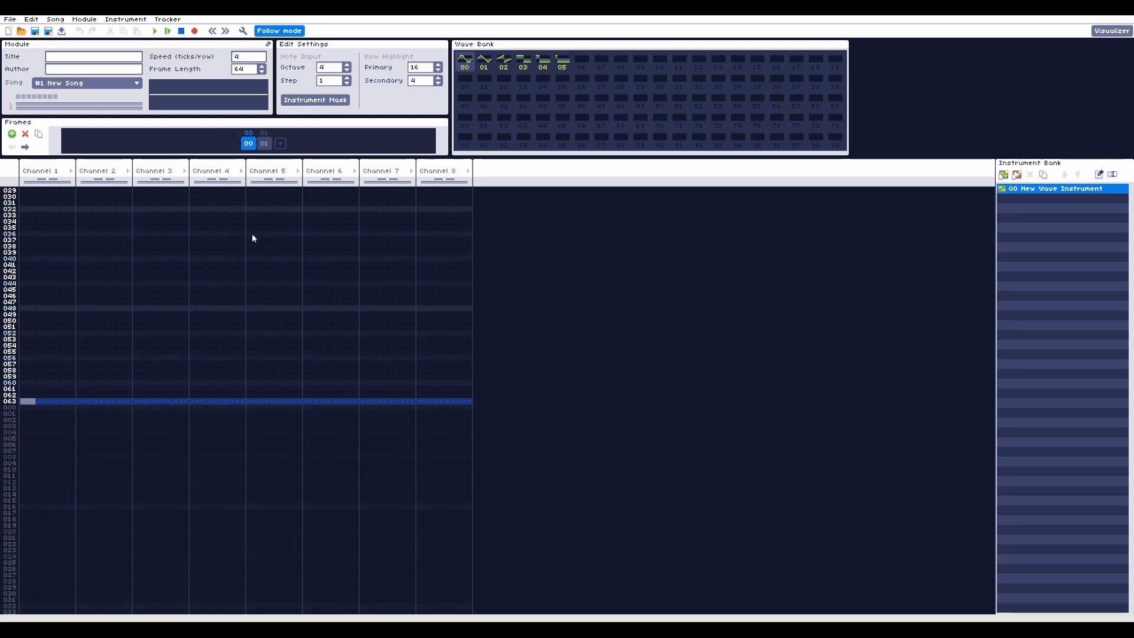
scroll(251, 236, down, 10)
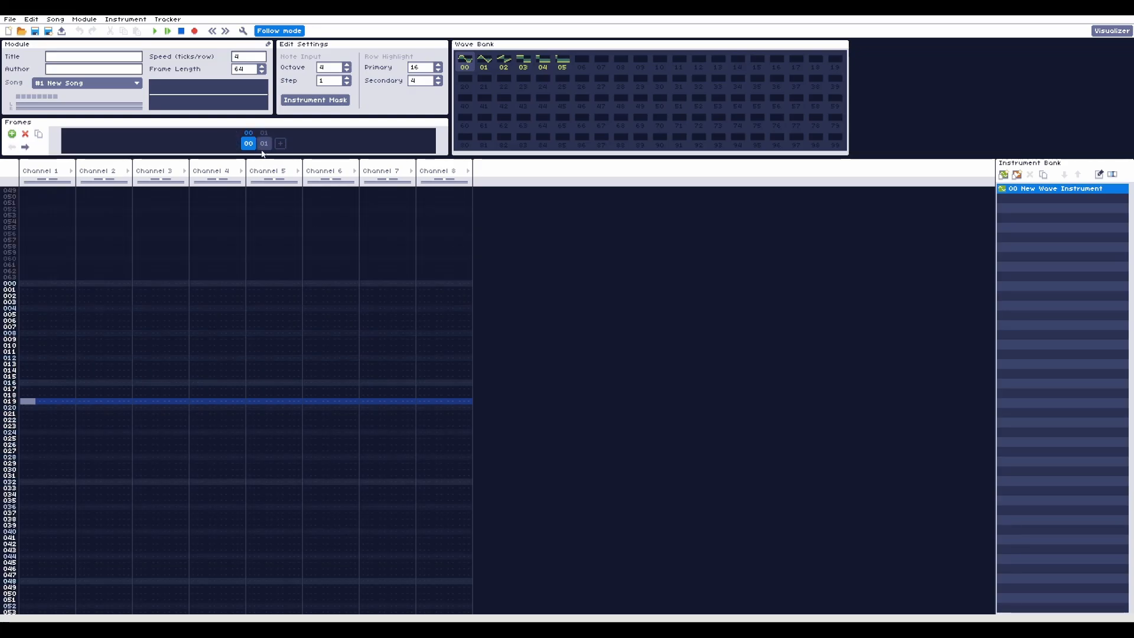
Audition notes on Channel 1 from row 000, lowering the note input octave to 3 for comparison
click(24, 286)
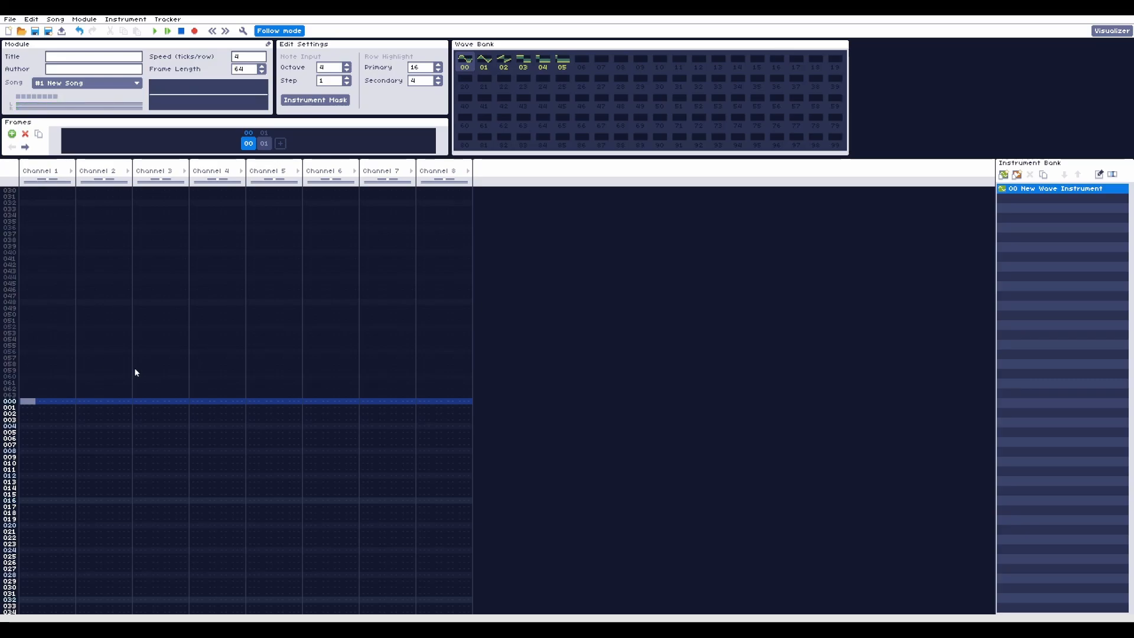
key(q)
click(347, 71)
key(z)
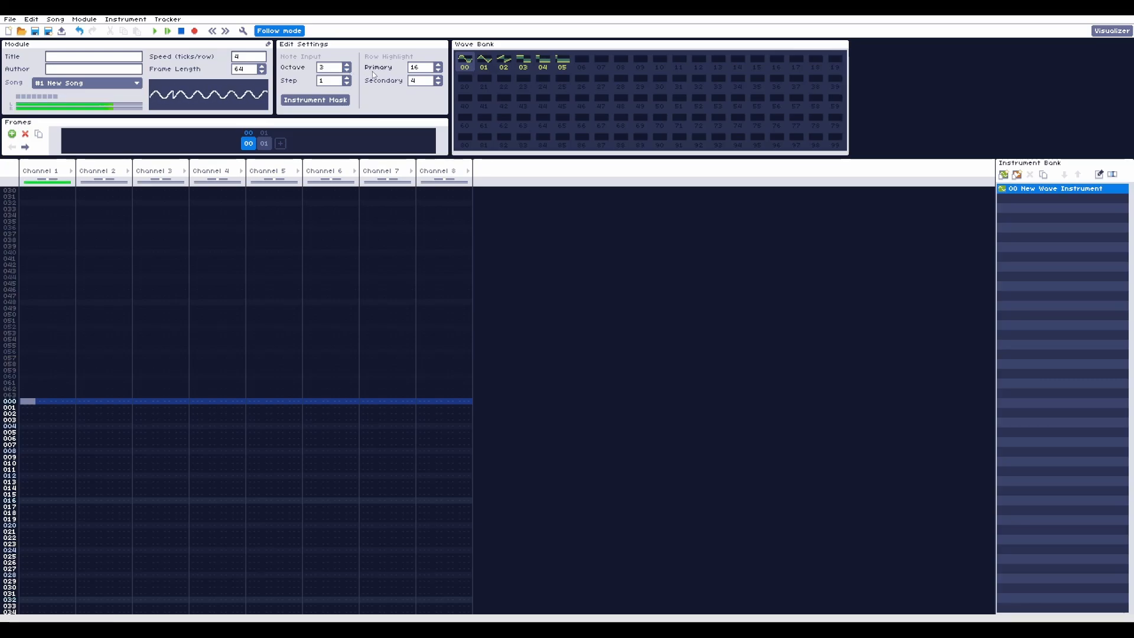
key(z)
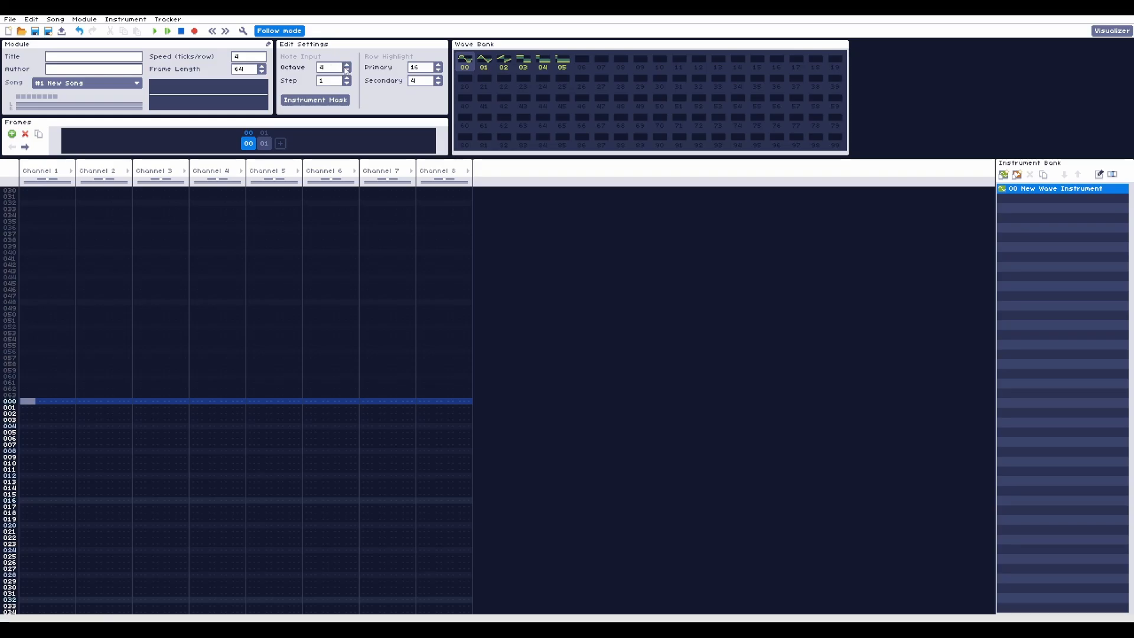
Set the note input octave to 2 and place the cursor in the note column of Channel 6, row 000
click(348, 65)
click(309, 401)
click(347, 71)
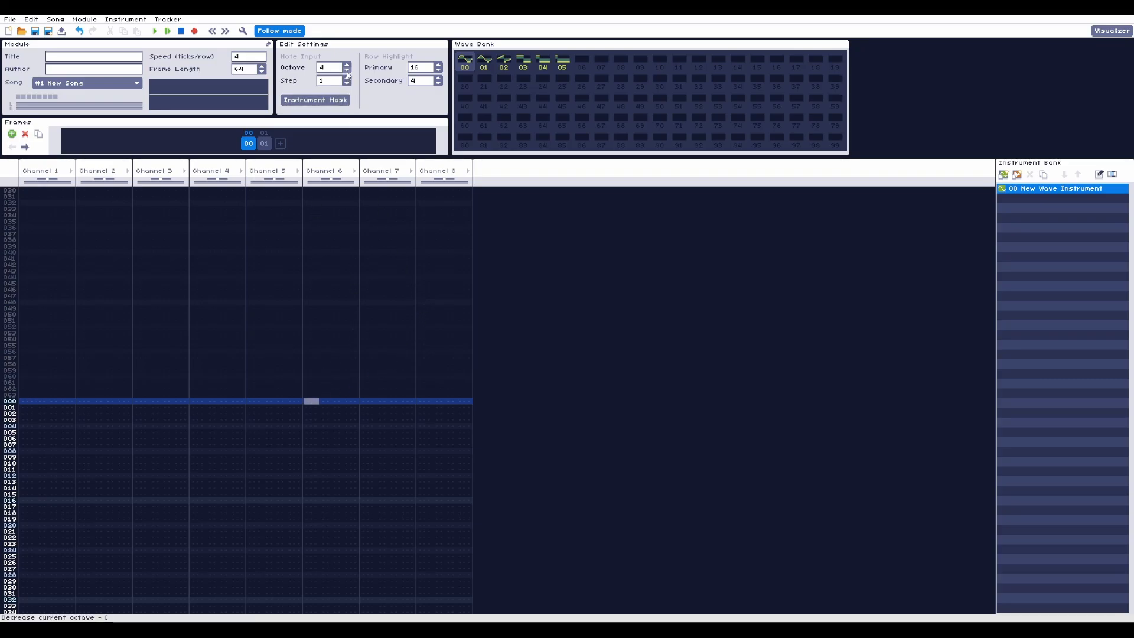
click(347, 71)
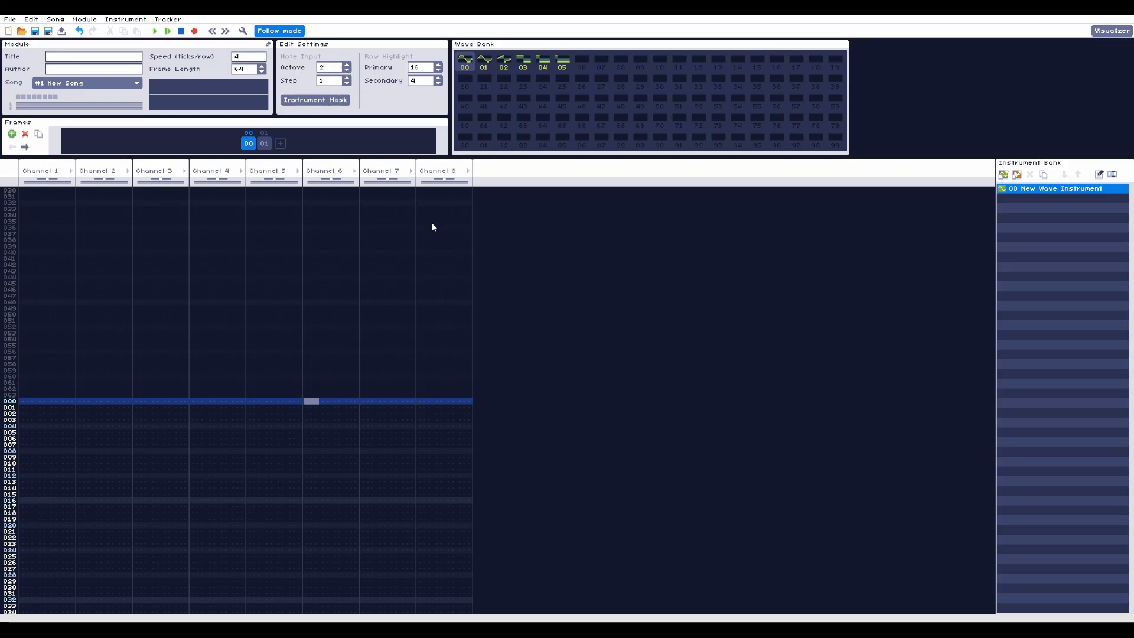
Turn on edit mode, enter an E-3 note with instrument 00 on row 000 of Channel 6, and play it back
click(194, 31)
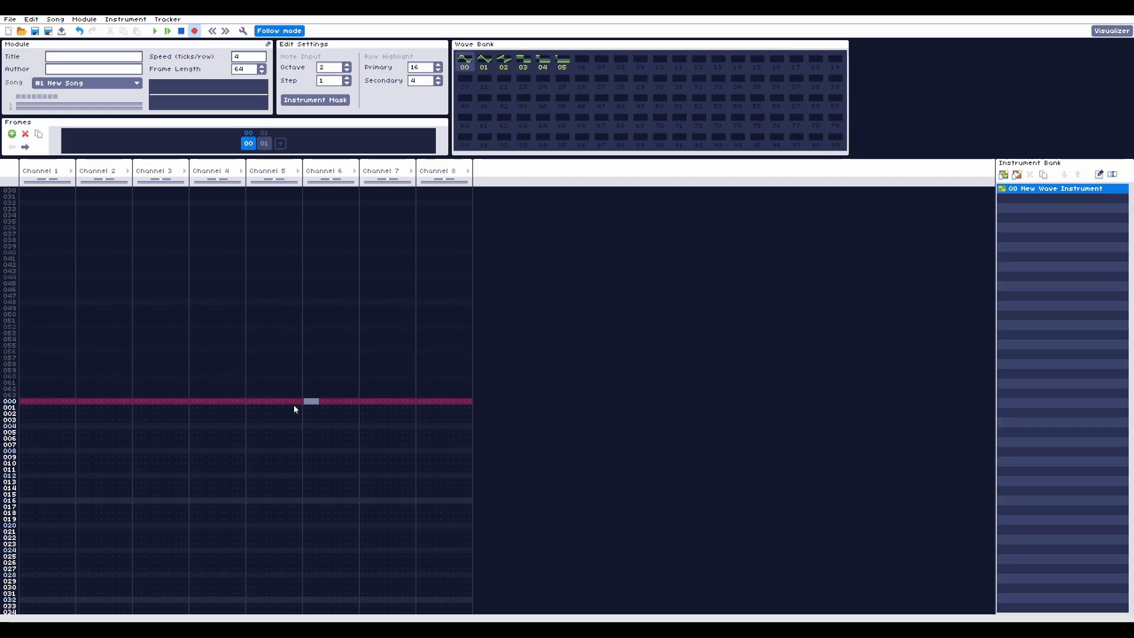
key(e)
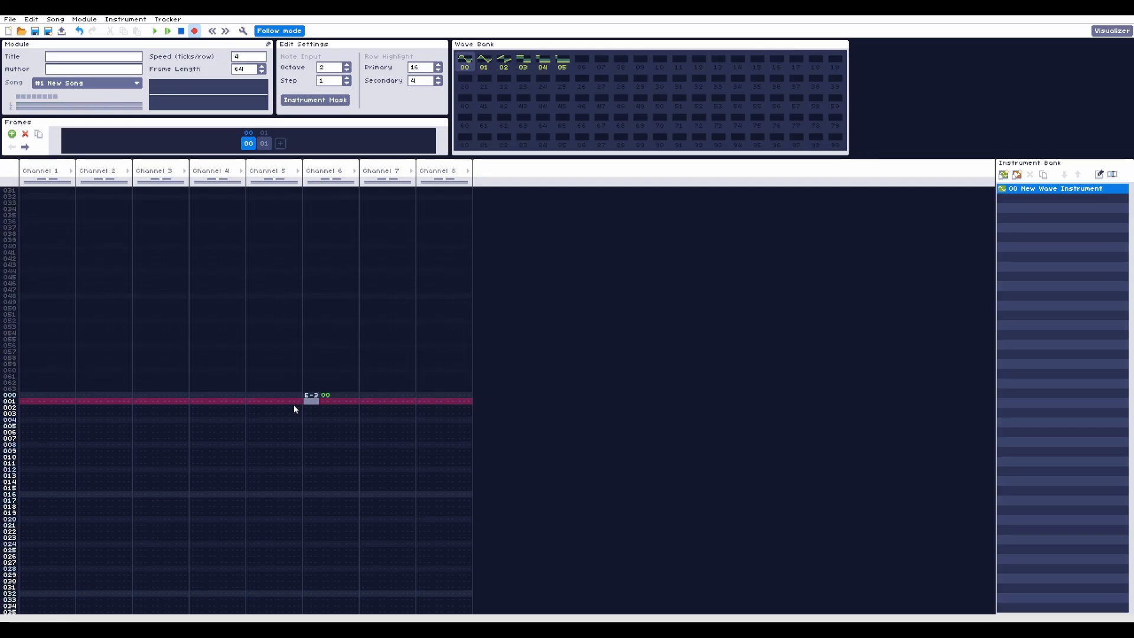
key(Return)
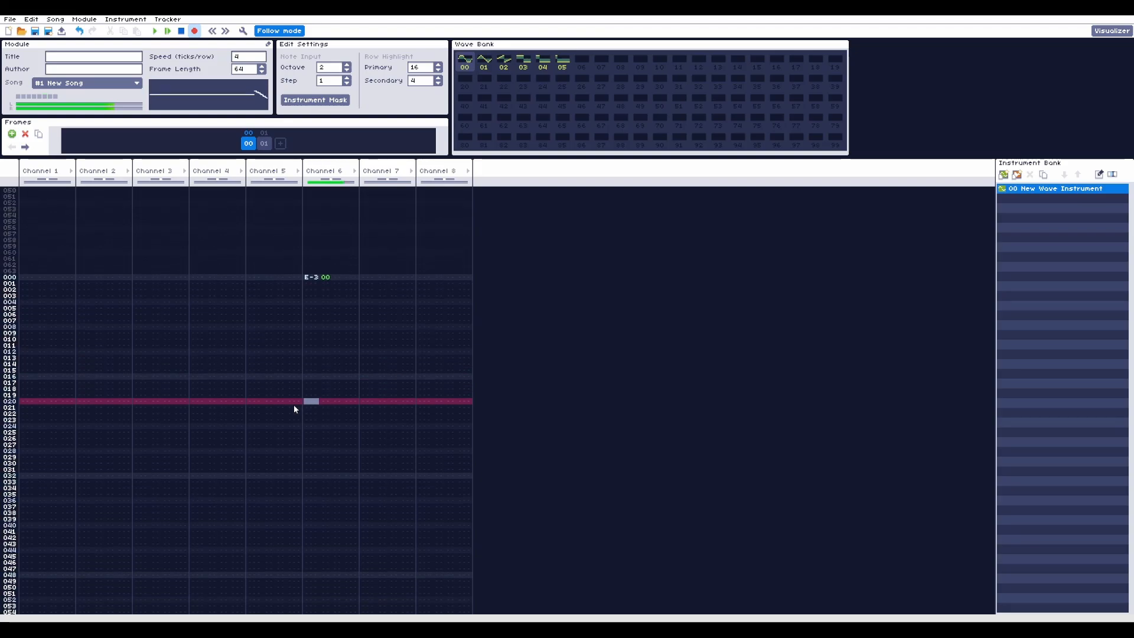
key(Return)
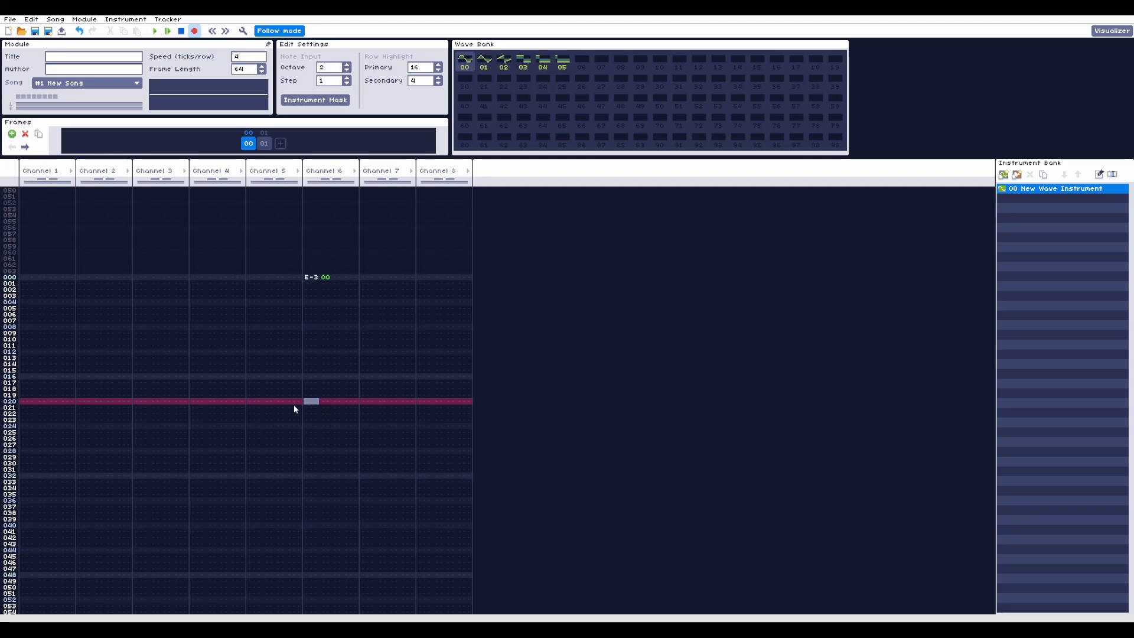
Enter a note cut on row 004 of Channel 6 and play the pattern back
key(Up)
key(Up)
key(Up)
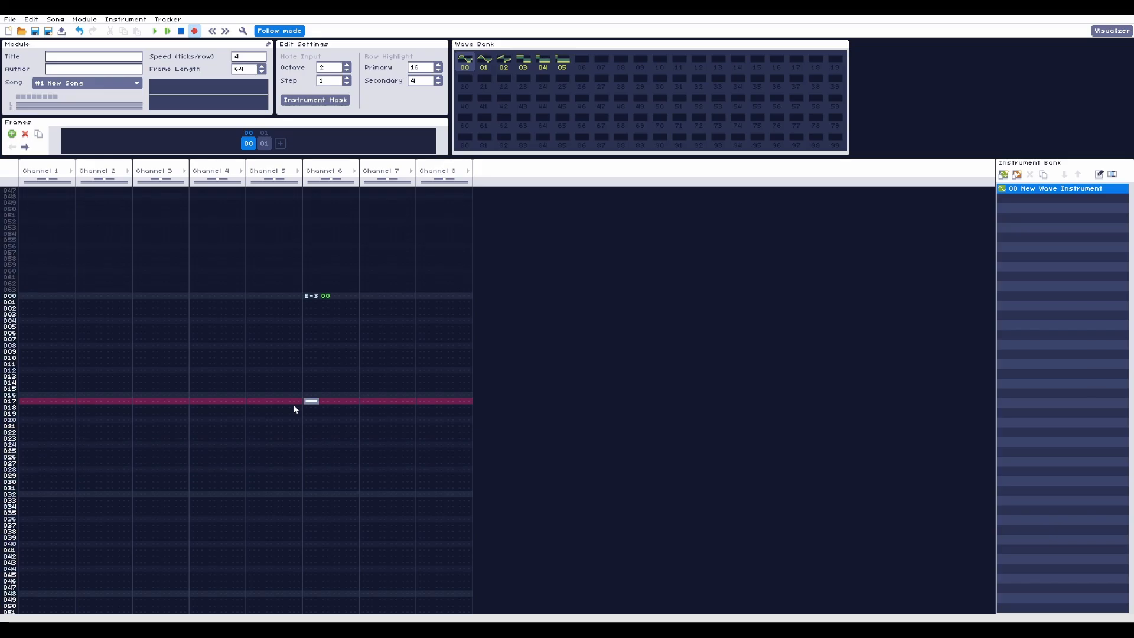
key(Up)
key(Up)
key(Up)
key(Up)
key(Up)
key(Up)
key(Up)
key(Up)
key(Up)
key(Up)
key(Up)
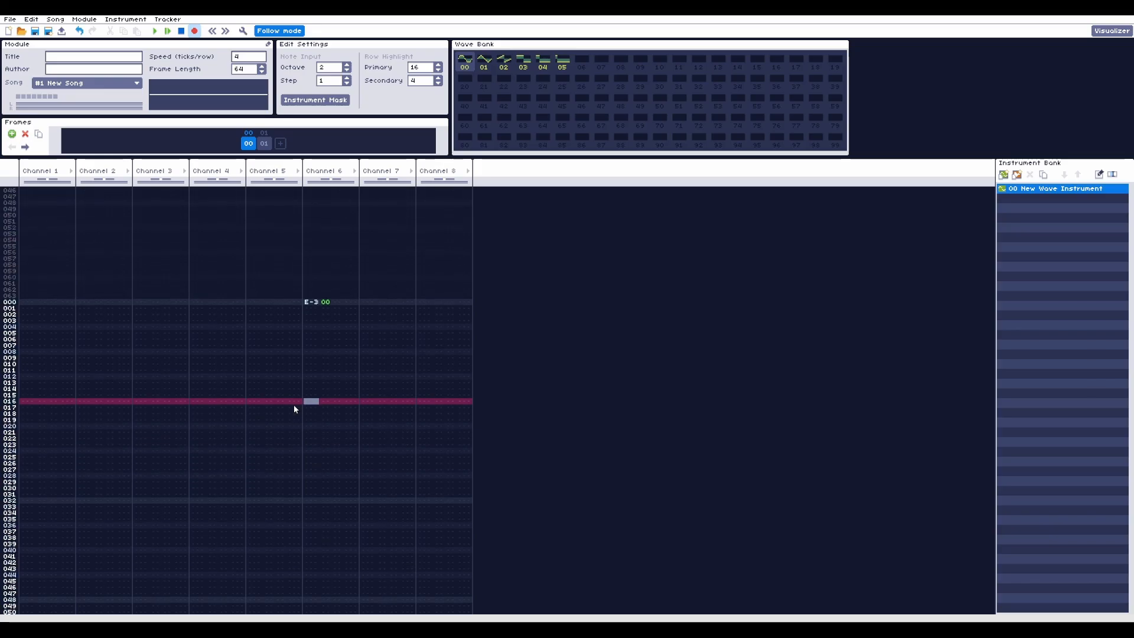
key(Up)
key(Up)
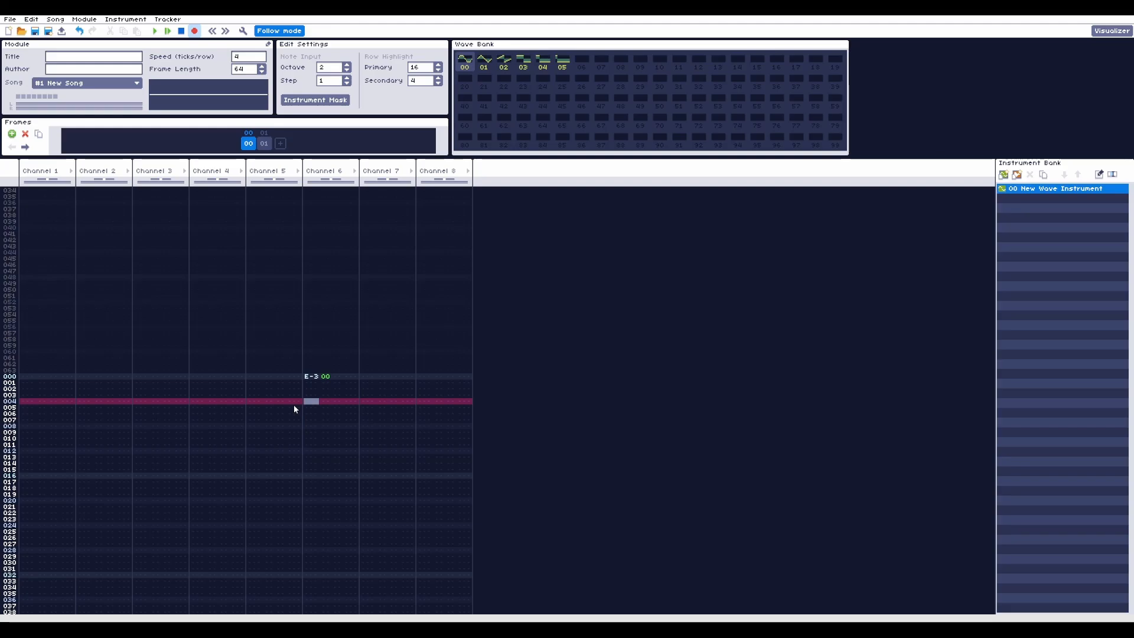
key(1)
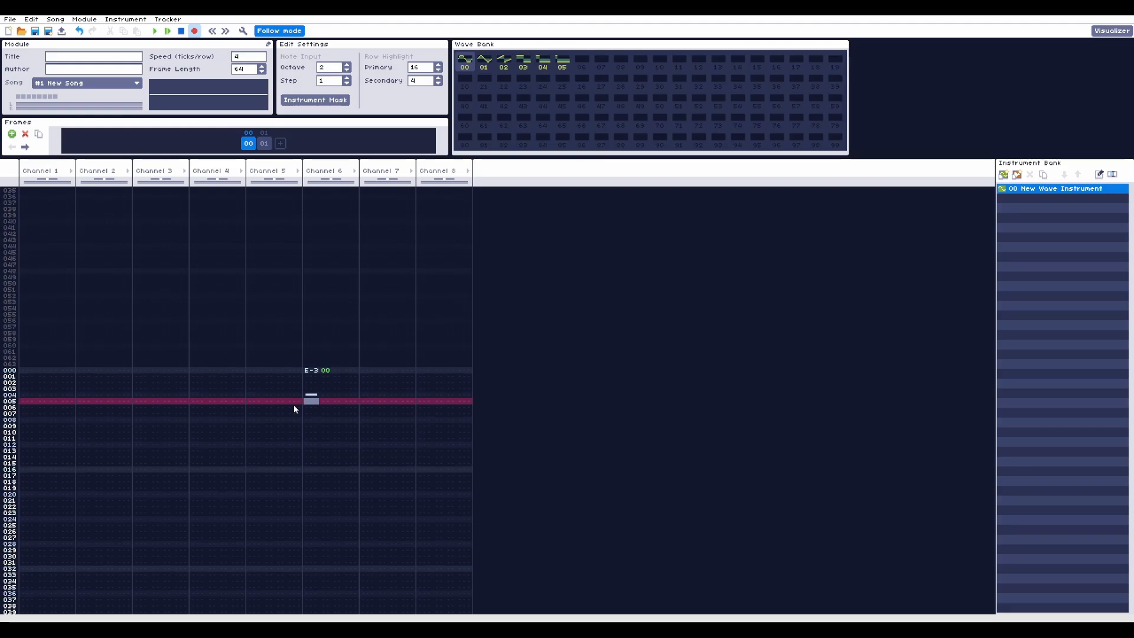
key(Down)
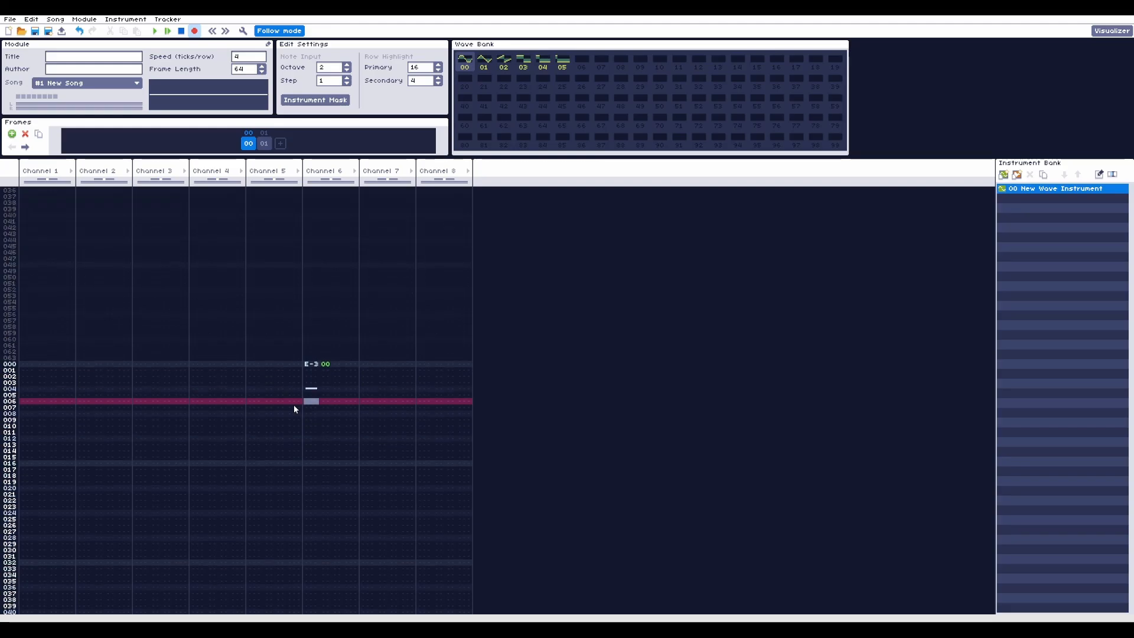
key(Return)
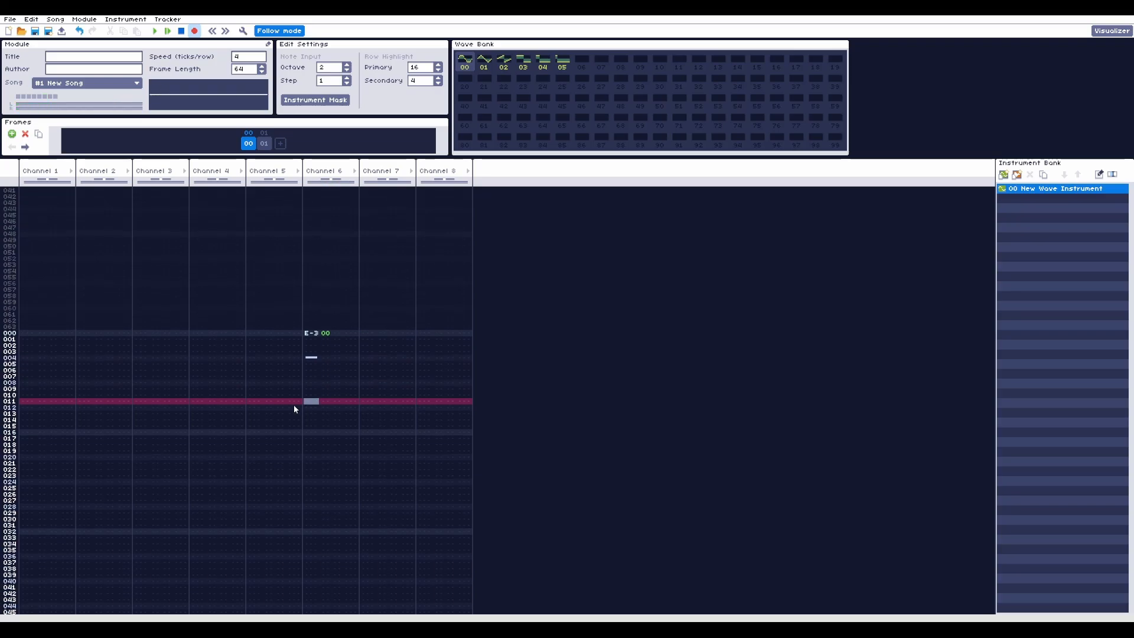
Enter a C-4 note with instrument 00 on row 008 of Channel 6 and a note cut on row 012
key(Return)
scroll(295, 409, up, 2)
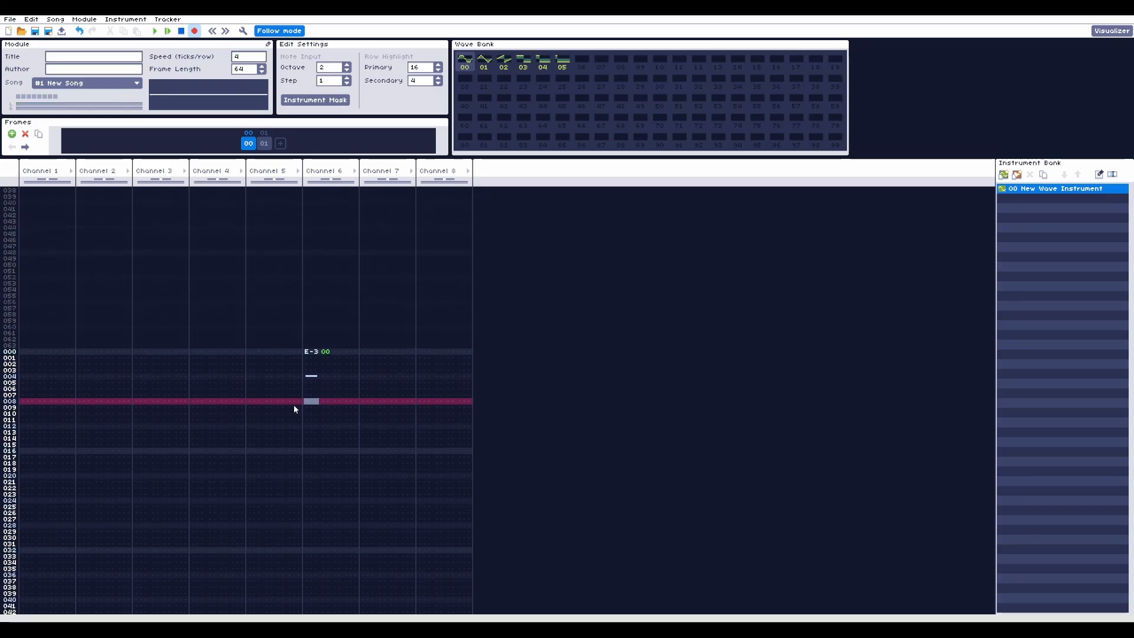
key(e)
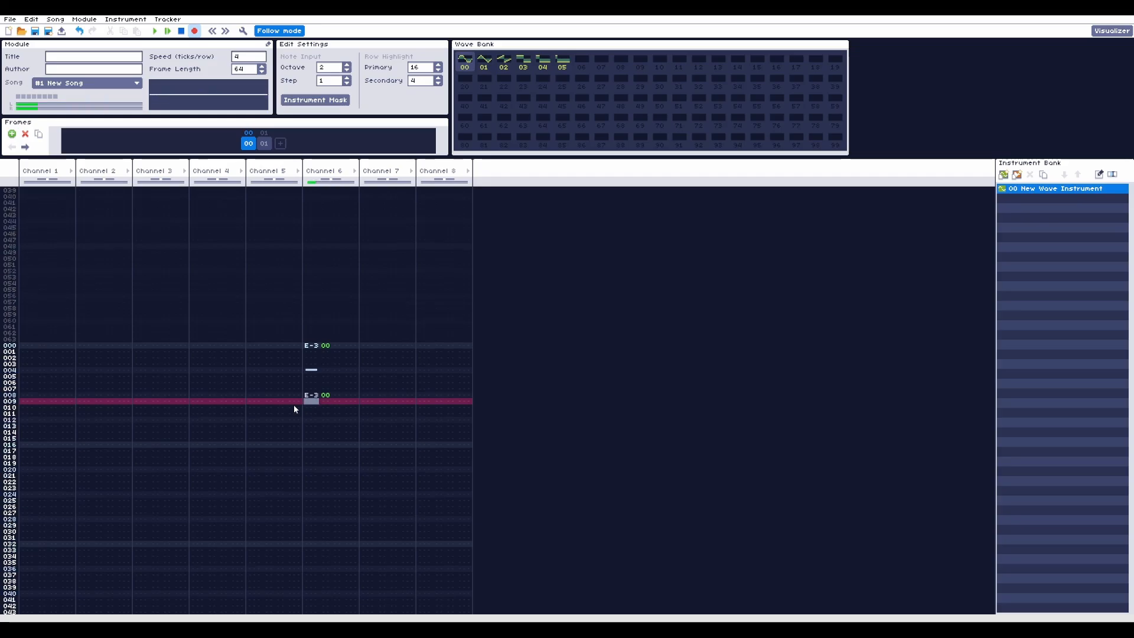
key(Up)
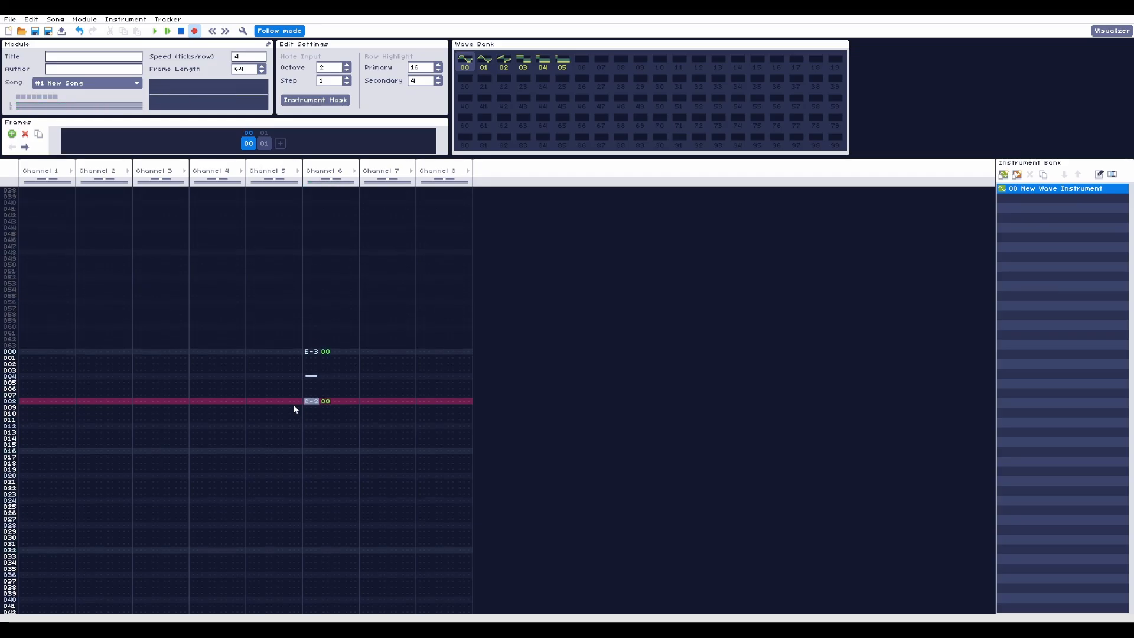
key(i)
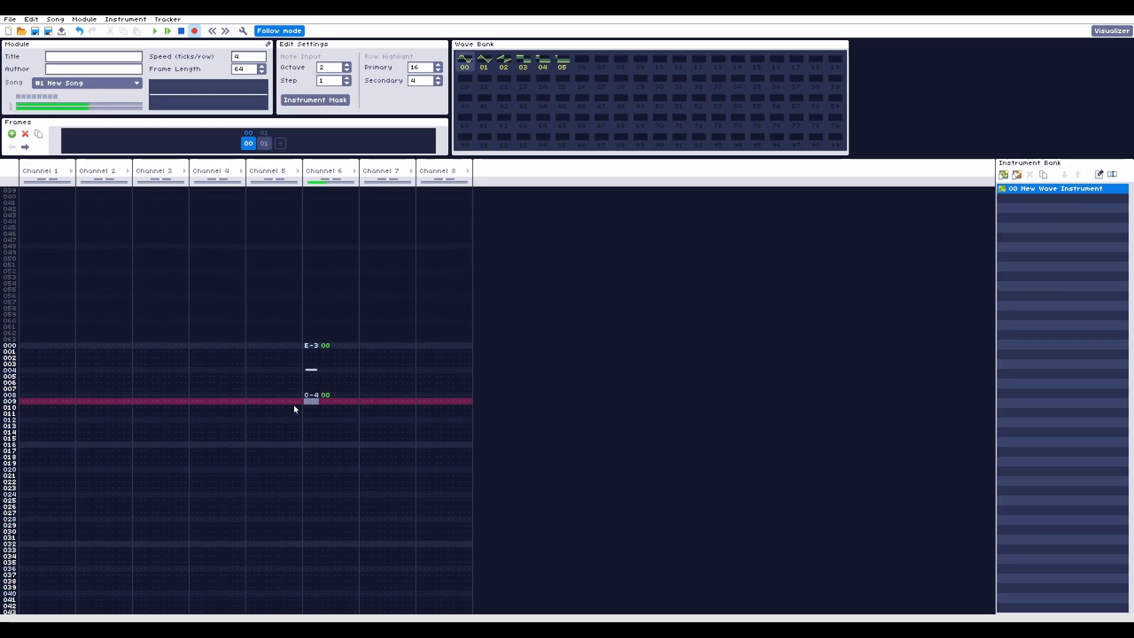
key(Down)
key(Down)
key(Down)
key(1)
Enter an E-3 note with instrument 00 on row 016 of Channel 6 and a note cut on row 020
key(Down)
key(Down)
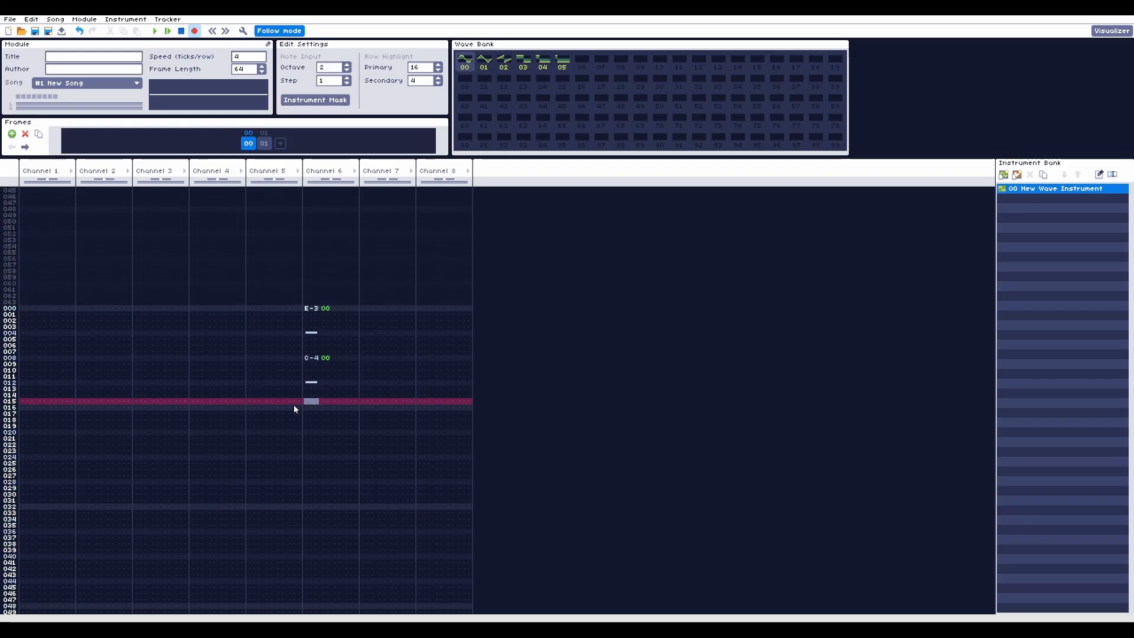
key(Down)
key(e)
key(Down)
key(Down)
key(Down)
key(1)
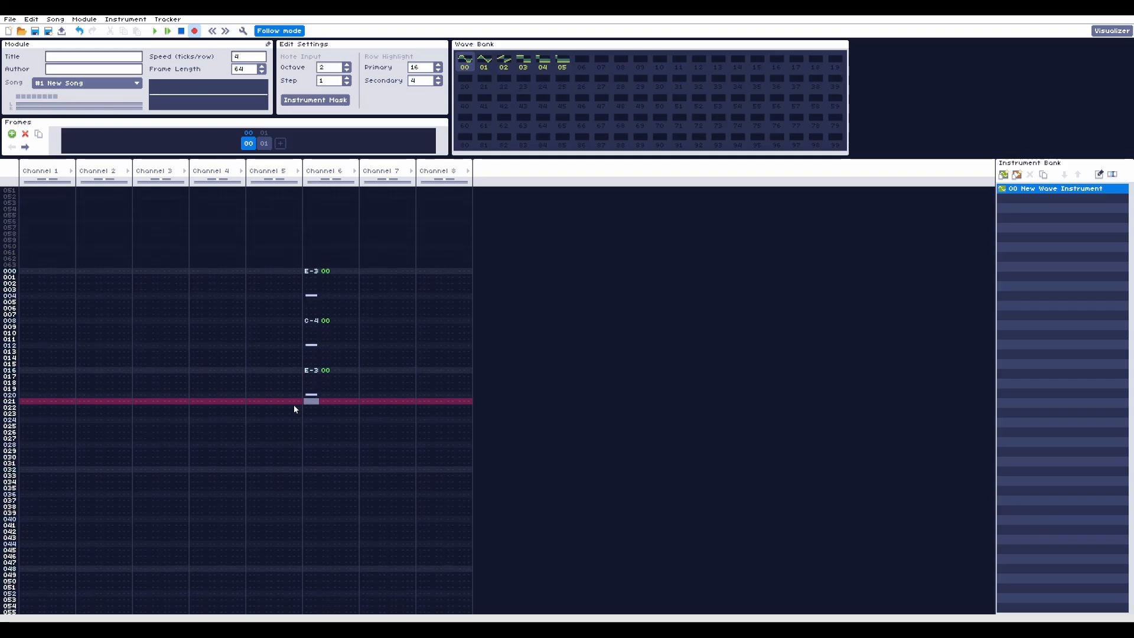
Enter an F-3 note with instrument 00 on row 024 of Channel 6 and a note cut on row 028
key(Down)
key(Down)
key(Down)
key(e)
key(Up)
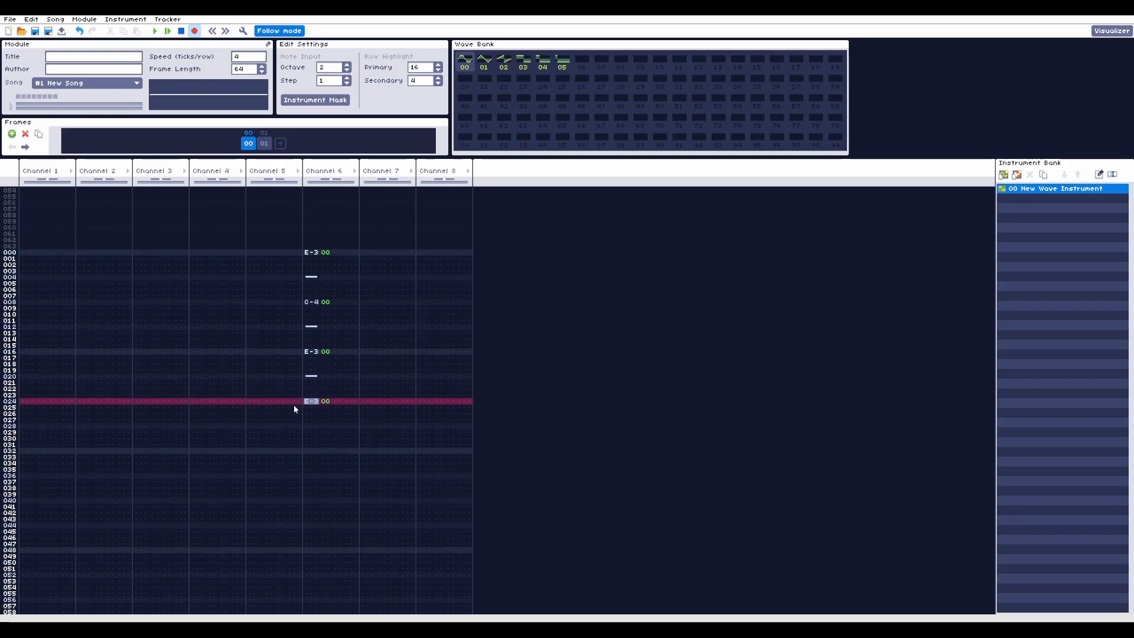
key(r)
key(Down)
key(Down)
key(Down)
key(1)
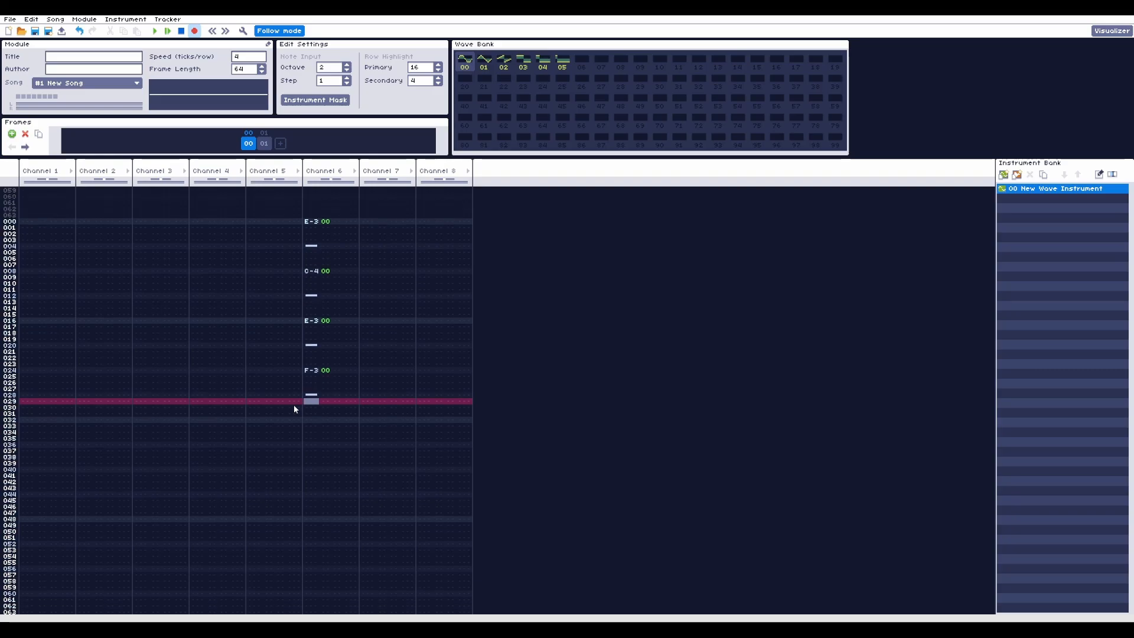
Play back the four-note sequence on Channel 6, then stop playback
key(Down)
key(Down)
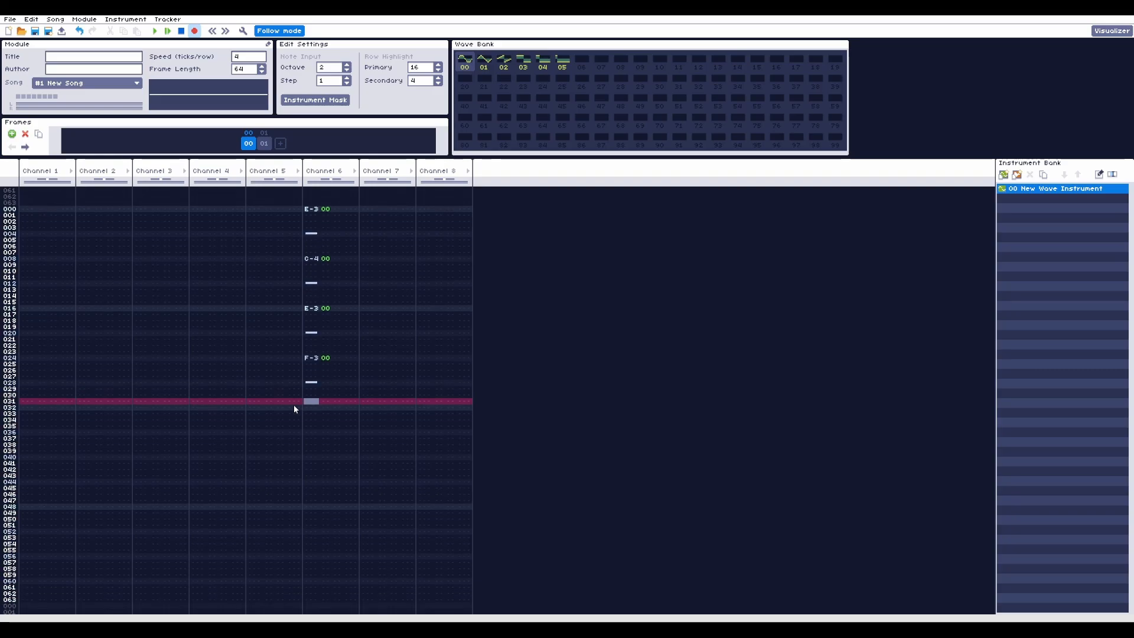
key(Return)
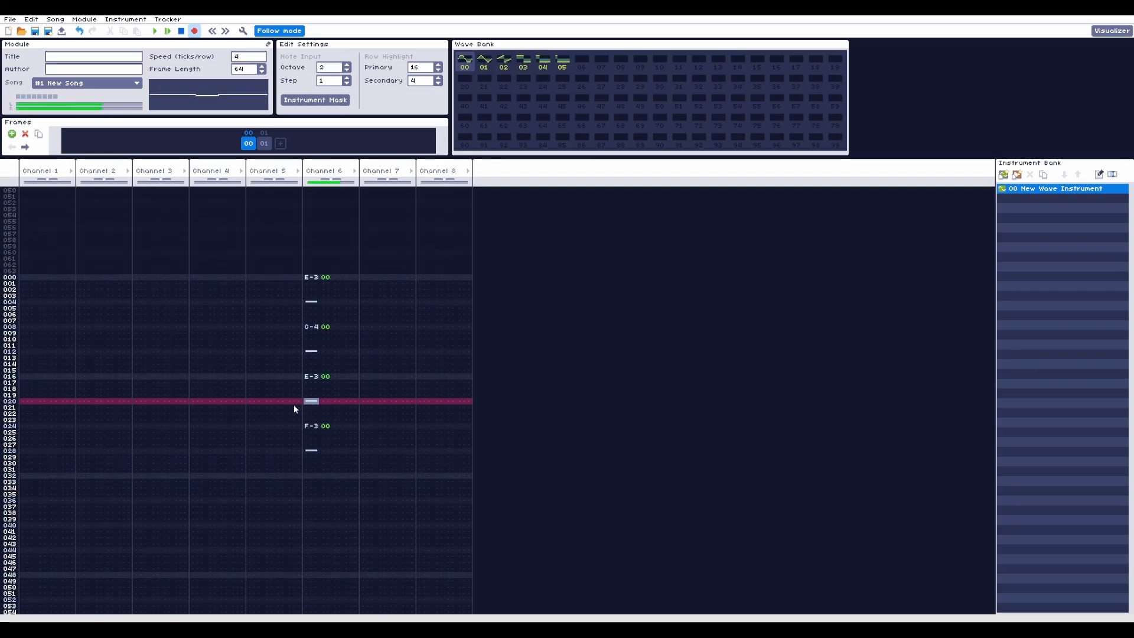
key(Return)
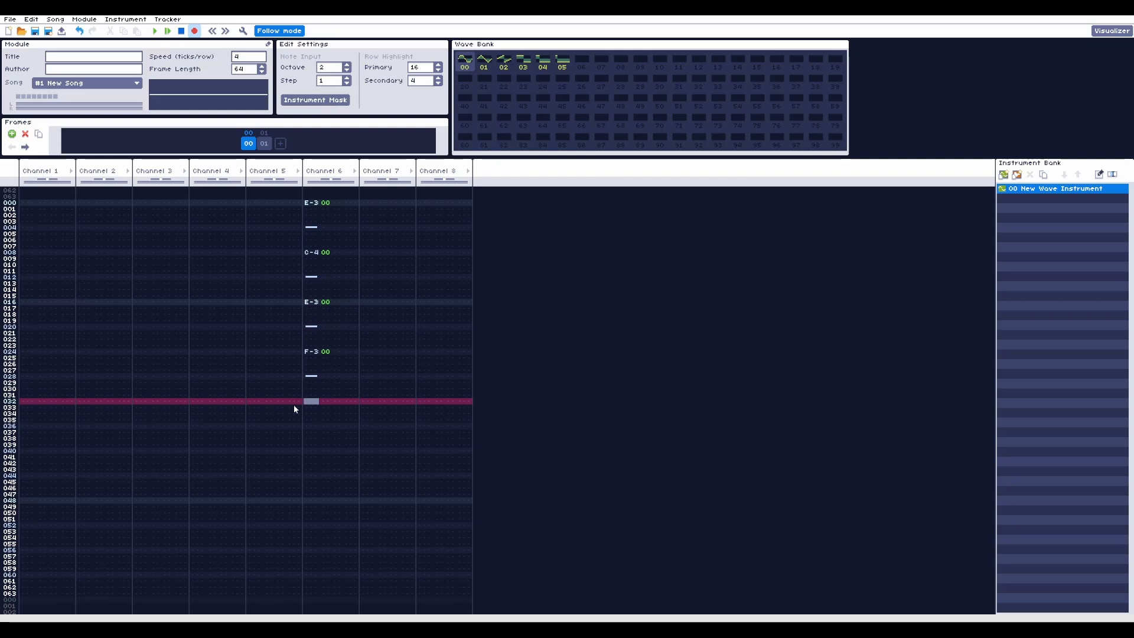
Copy the Channel 6 notes and note cuts from row 000 through row 028
scroll(310, 356, up, 2)
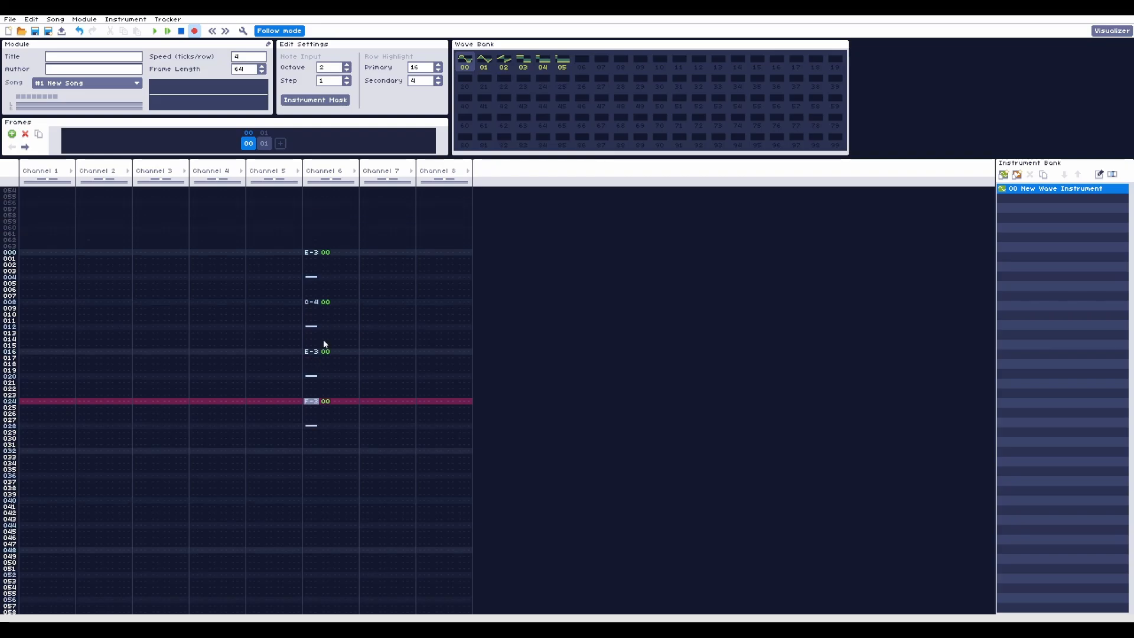
scroll(323, 343, up, 3)
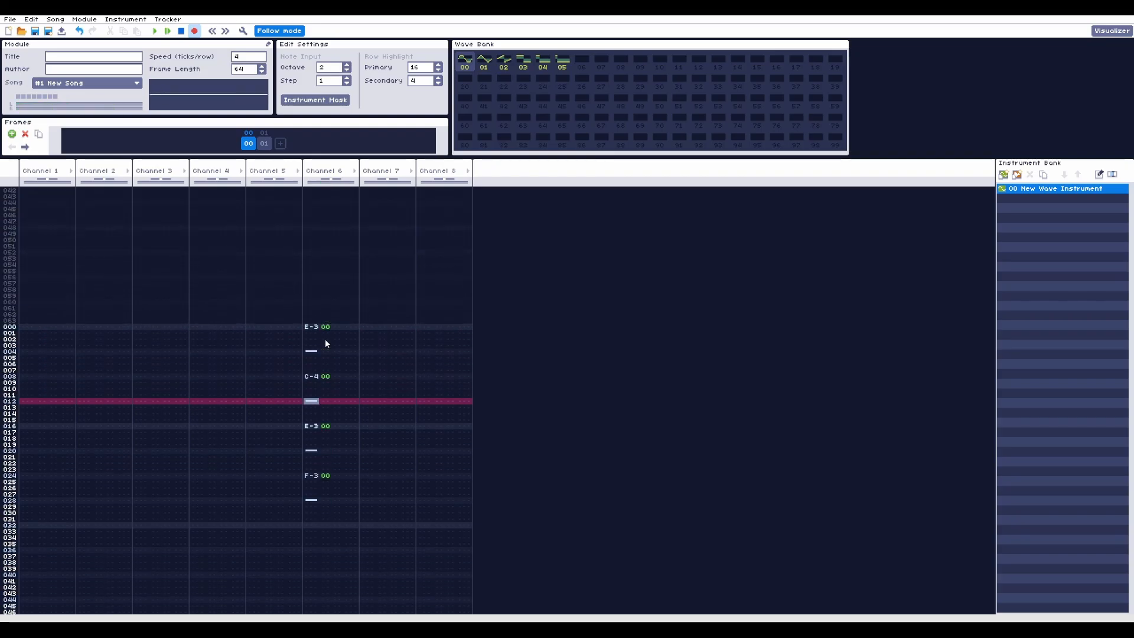
scroll(325, 343, down, 8)
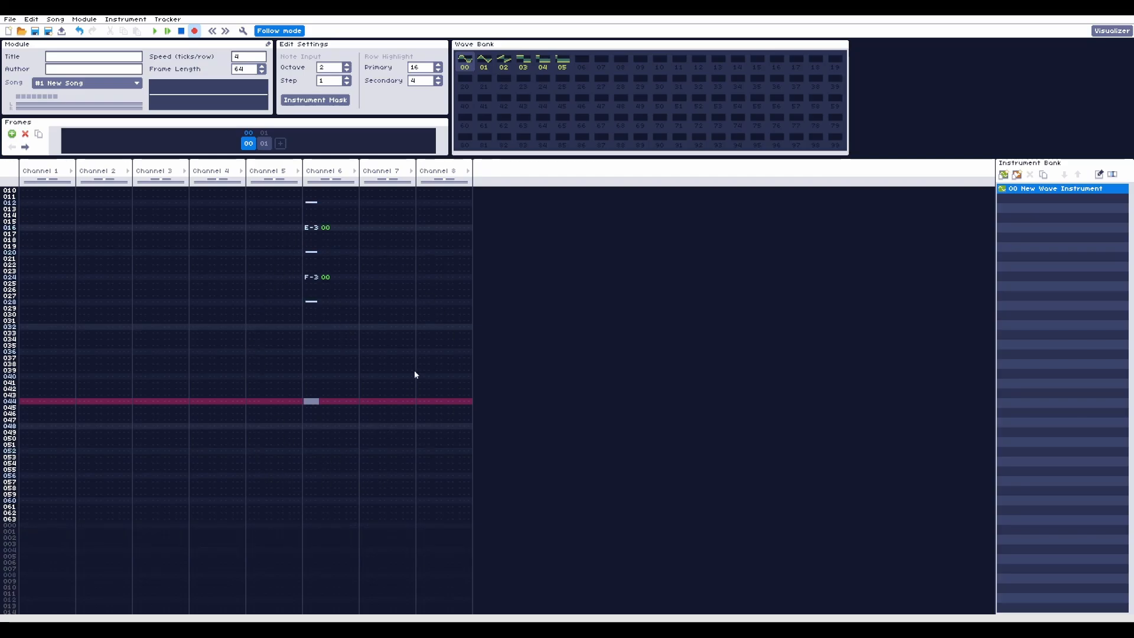
scroll(372, 381, up, 6)
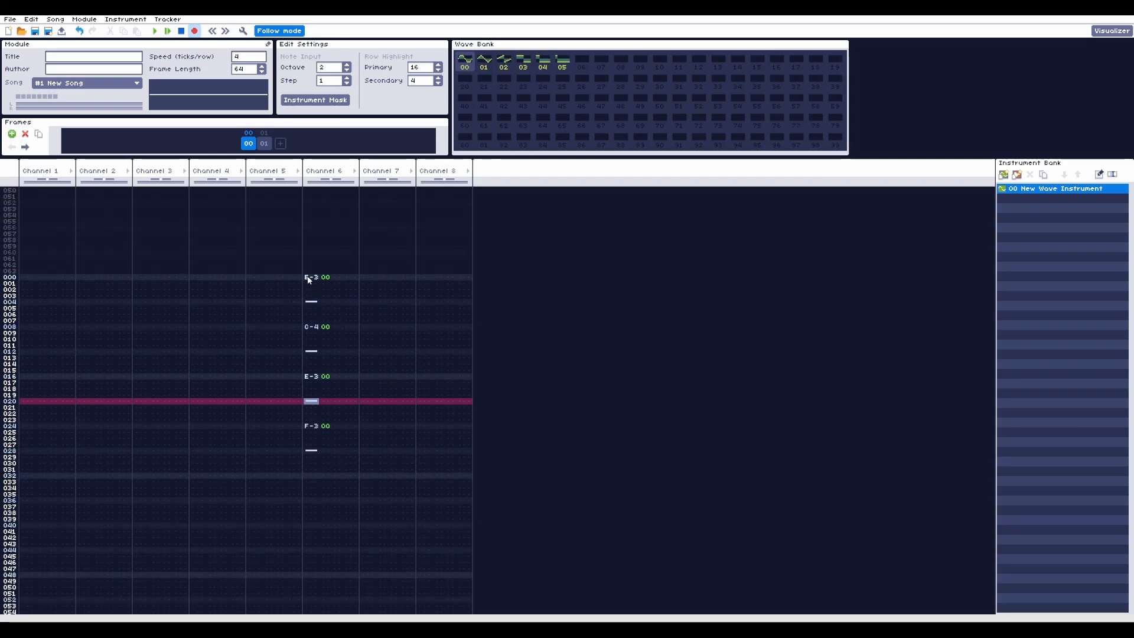
drag(336, 275, 311, 451)
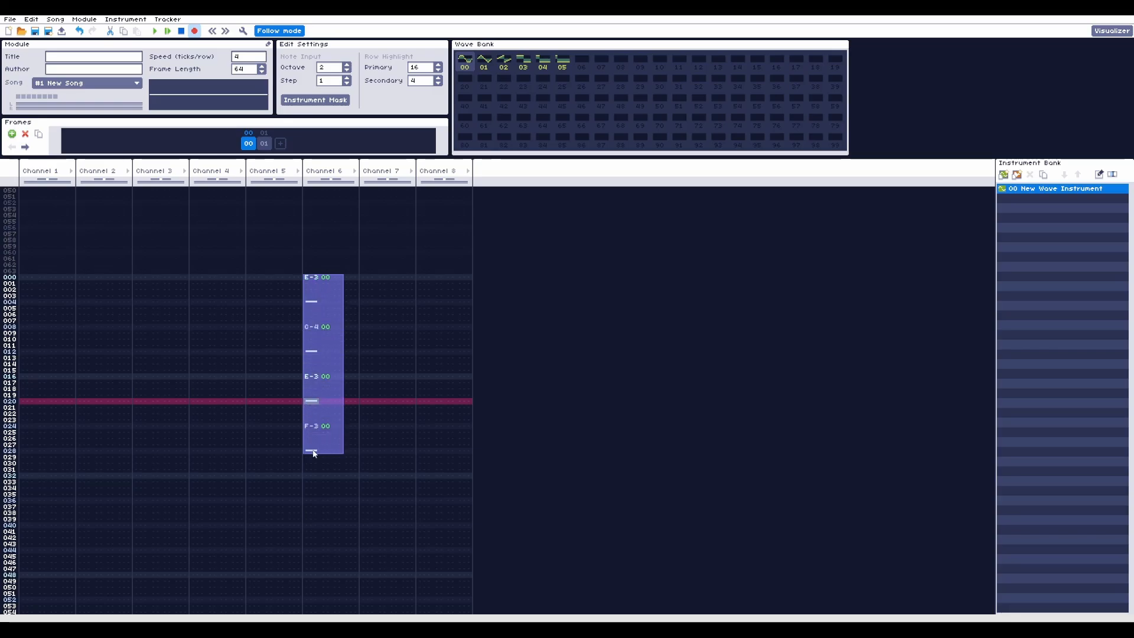
right_click(316, 356)
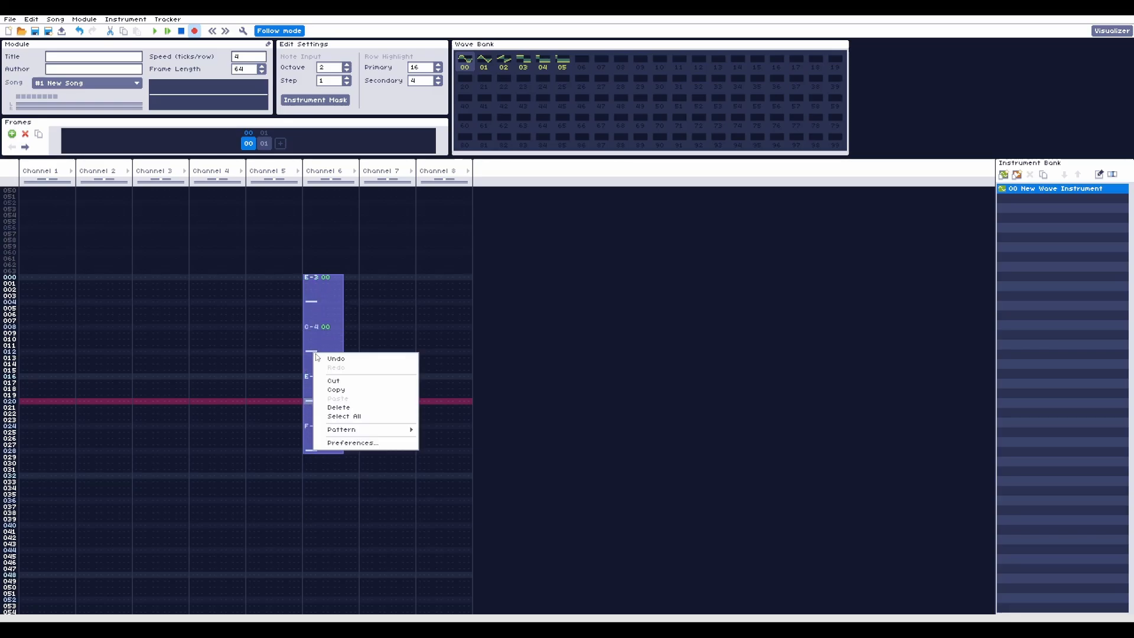
click(344, 392)
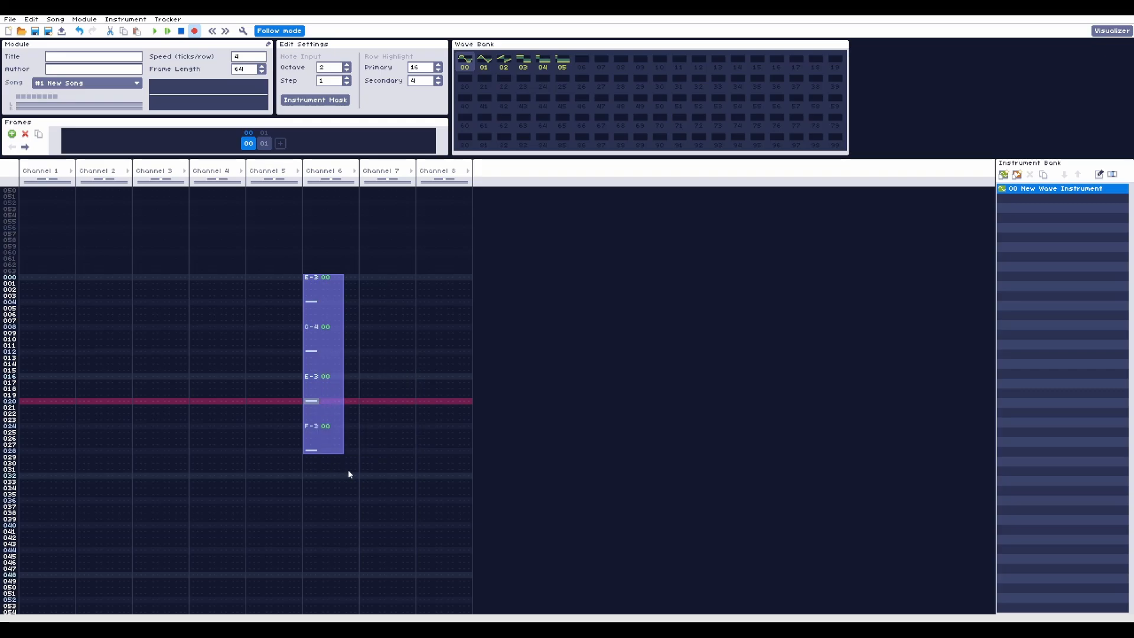
Paste the copied note sequence into Channel 6 starting at row 032
key(Down)
key(Down)
key(Down)
key(Down)
key(Down)
key(Down)
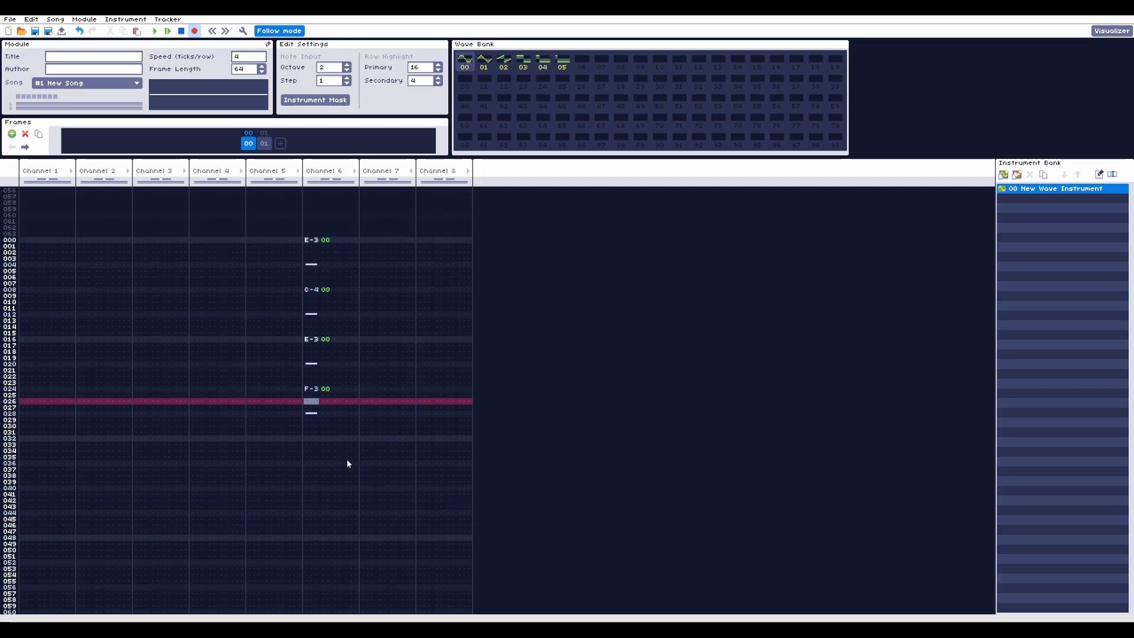
key(Down)
key(Down)
key(Down)
key(Down)
key(Down)
key(Down)
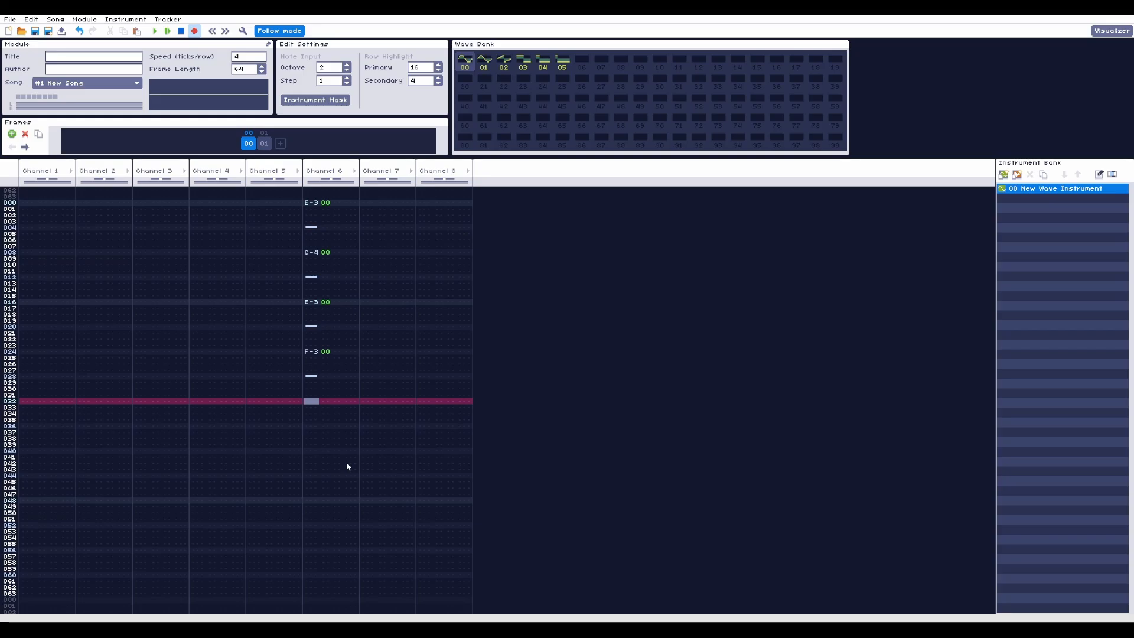
right_click(314, 406)
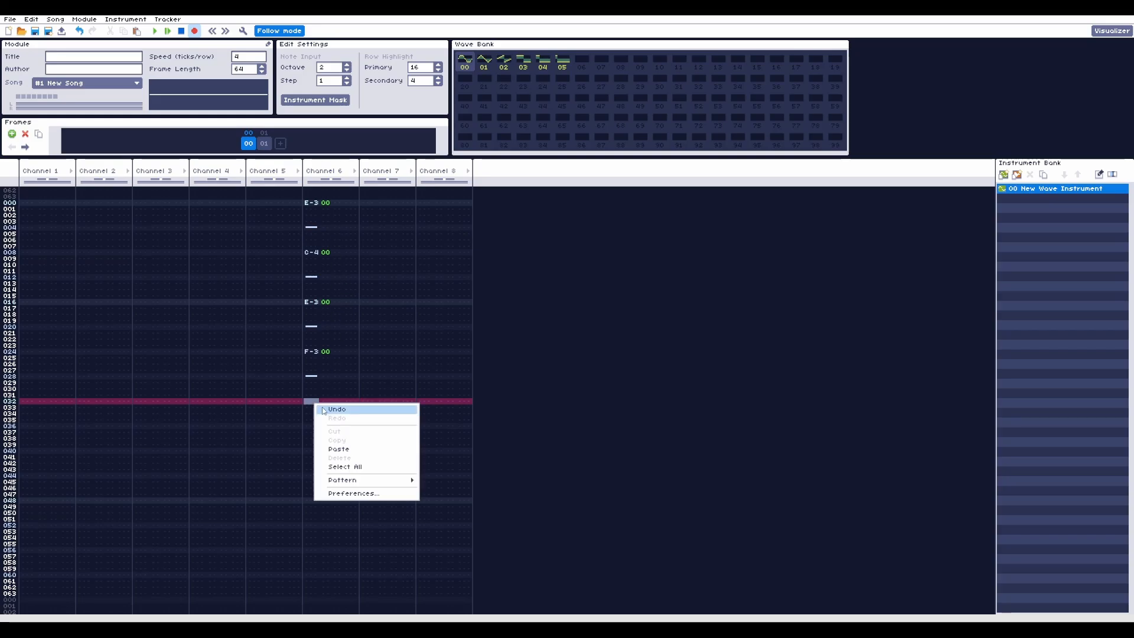
click(341, 449)
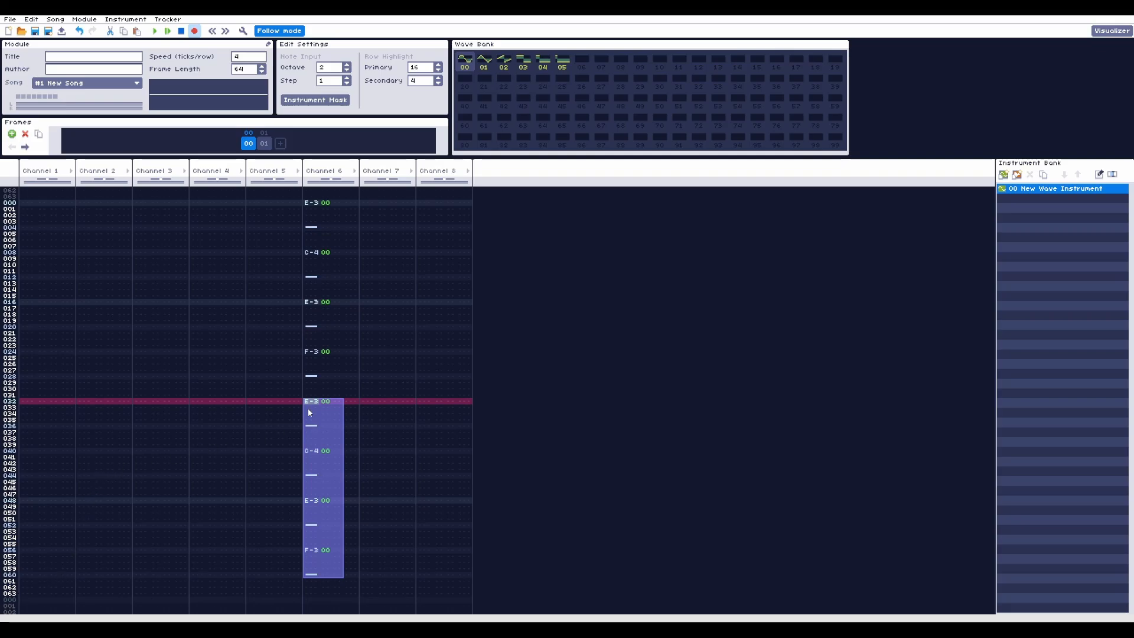
Deselect the pasted block and play the full pattern back
click(384, 398)
scroll(358, 264, up, 1)
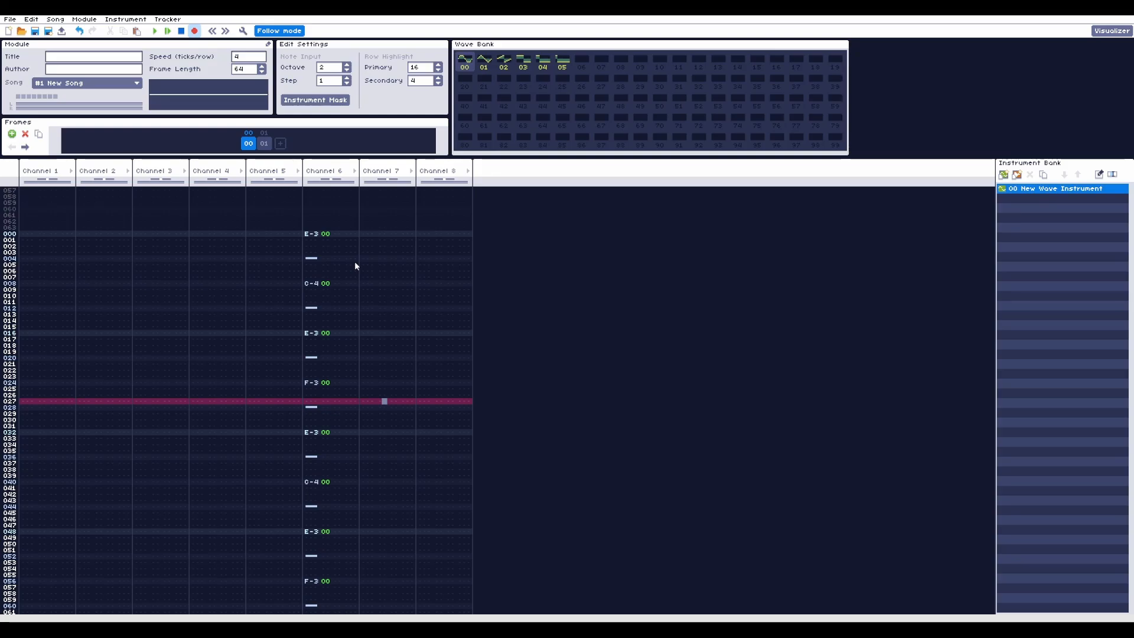
key(Return)
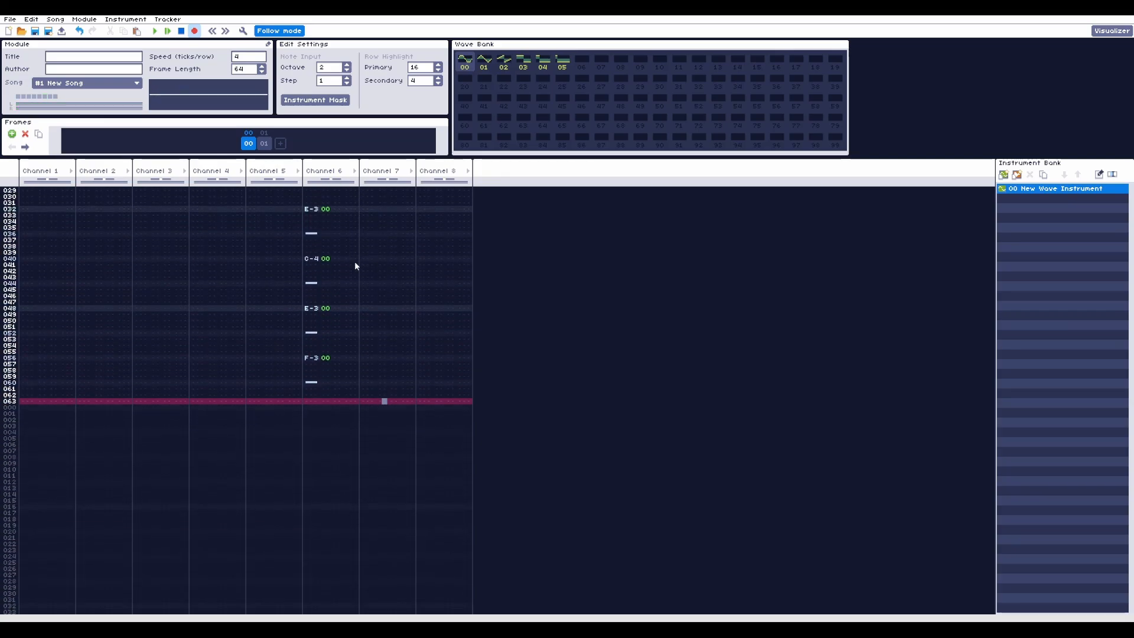
Replace the note on row 056 of Channel 6 with G-3, keeping instrument 00
key(Up)
key(Up)
key(Left)
key(Up)
key(Up)
key(Left)
key(Left)
key(Left)
key(Left)
key(Left)
key(Left)
key(Left)
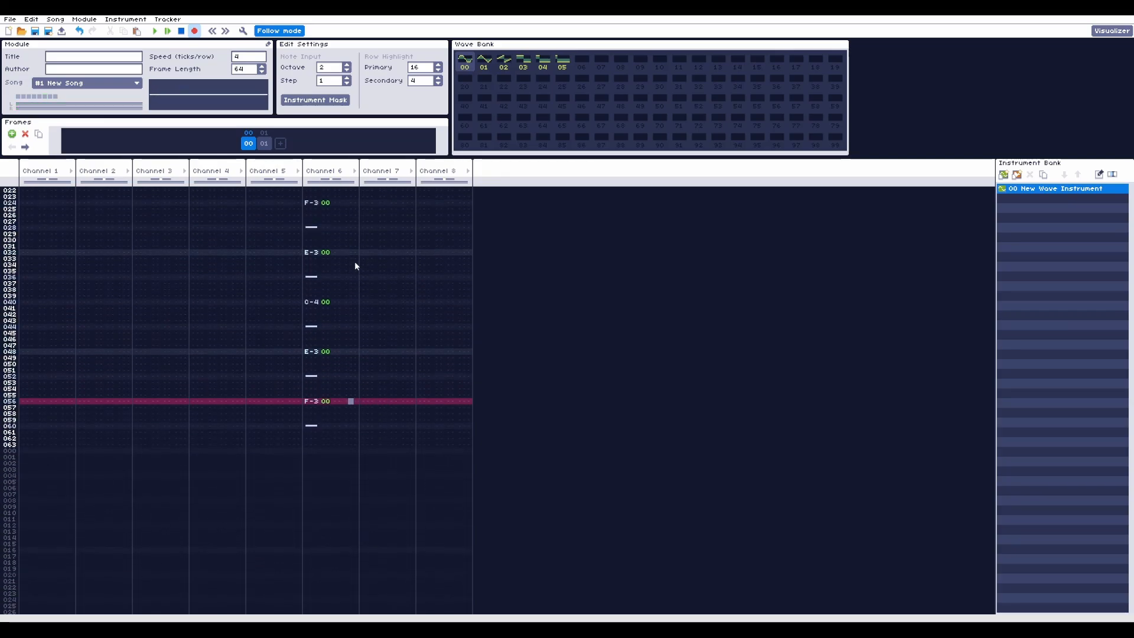
key(Left)
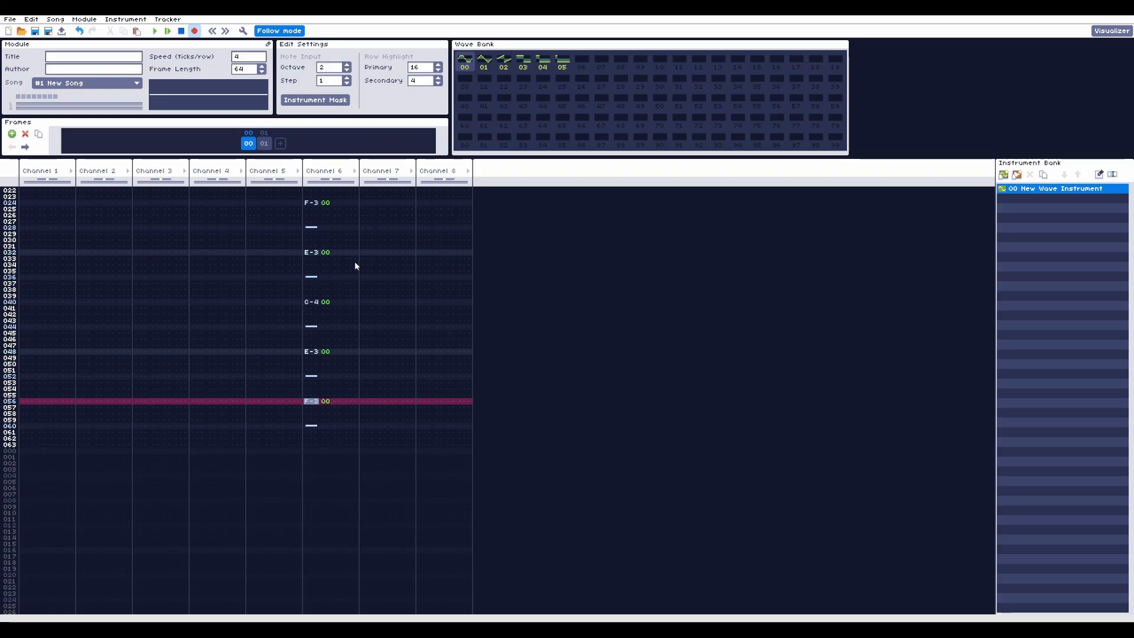
key(z)
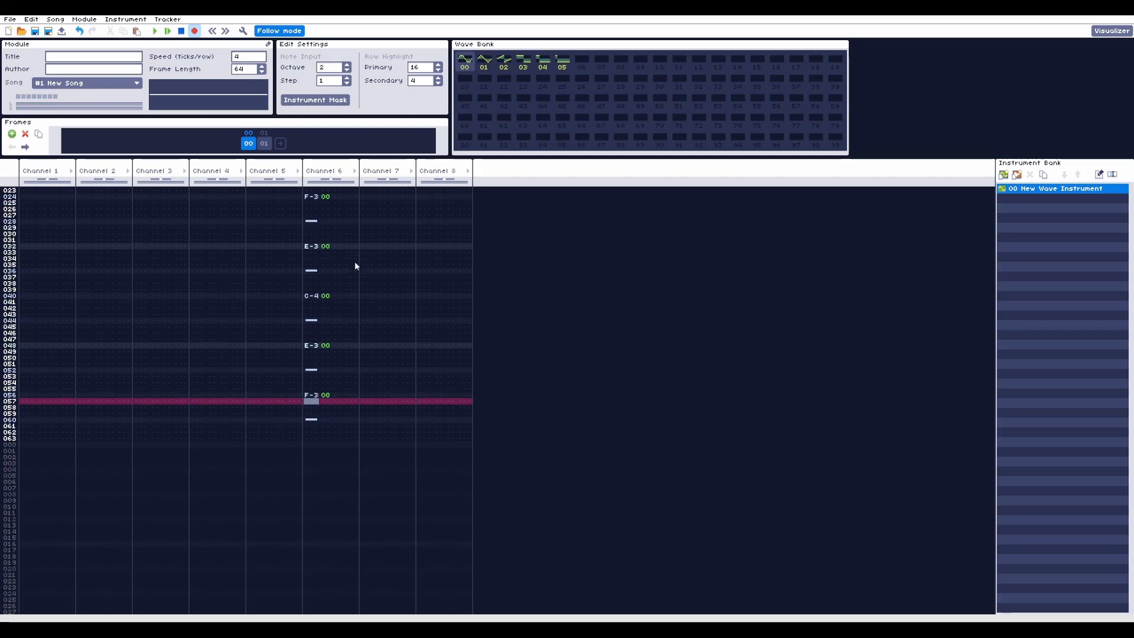
key(Up)
key(5)
key(Up)
key(t)
Enter a D-4 note with instrument 00 on row 062 of Channel 6 and play the pattern back
key(Down)
key(Down)
key(Down)
key(Down)
key(Down)
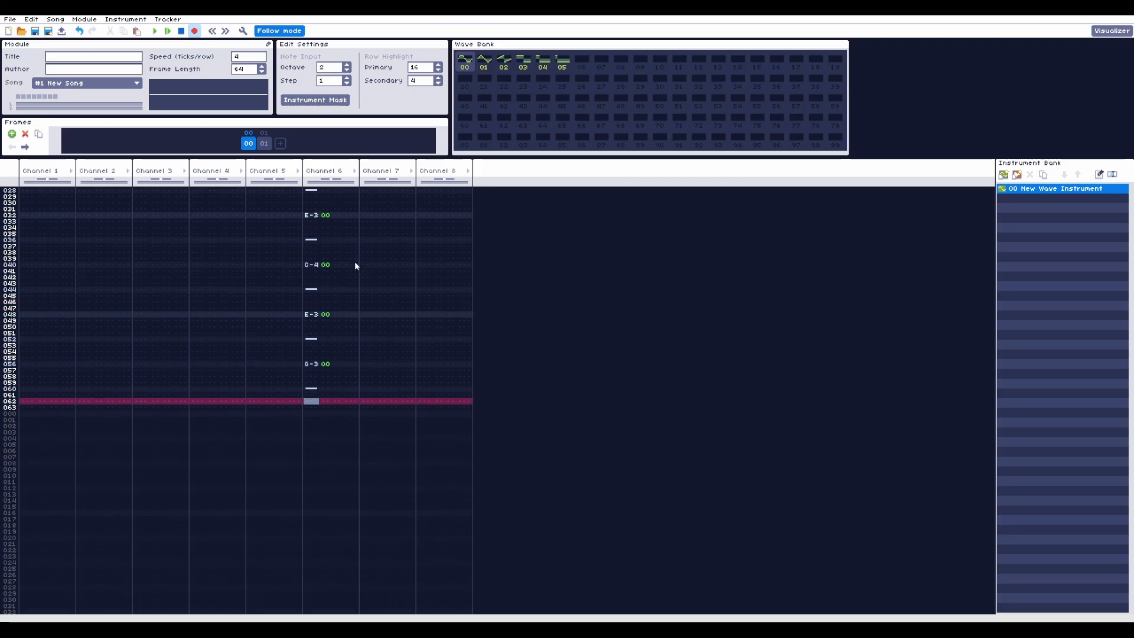
key(o)
key(Up)
key(Down)
key(Return)
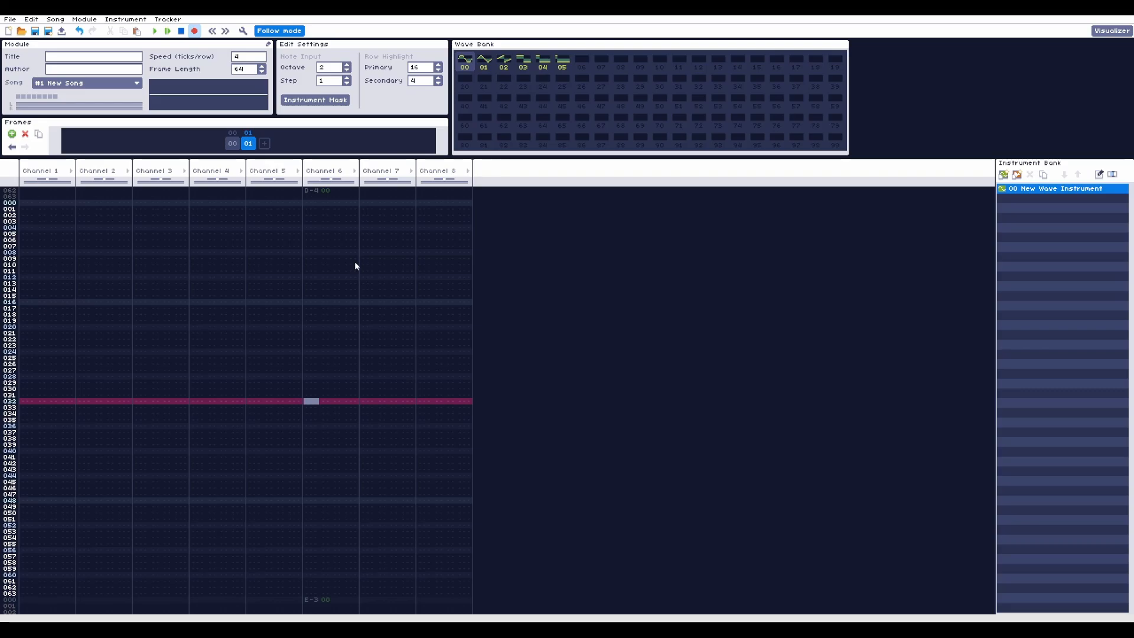
Remove the empty frame 01 from the song
right_click(250, 145)
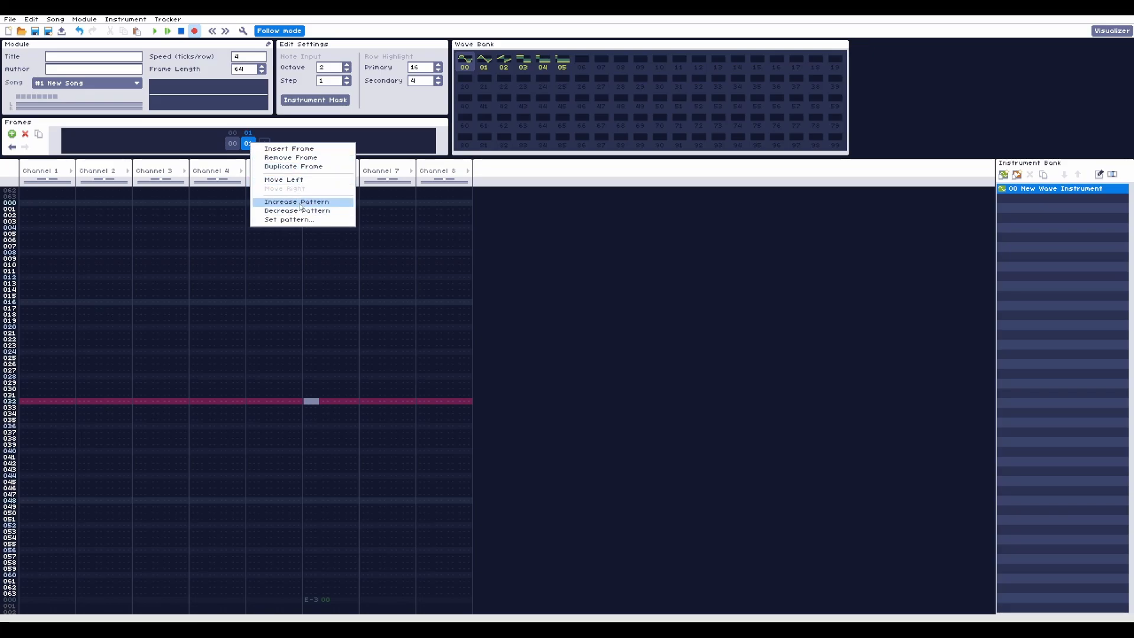
click(289, 158)
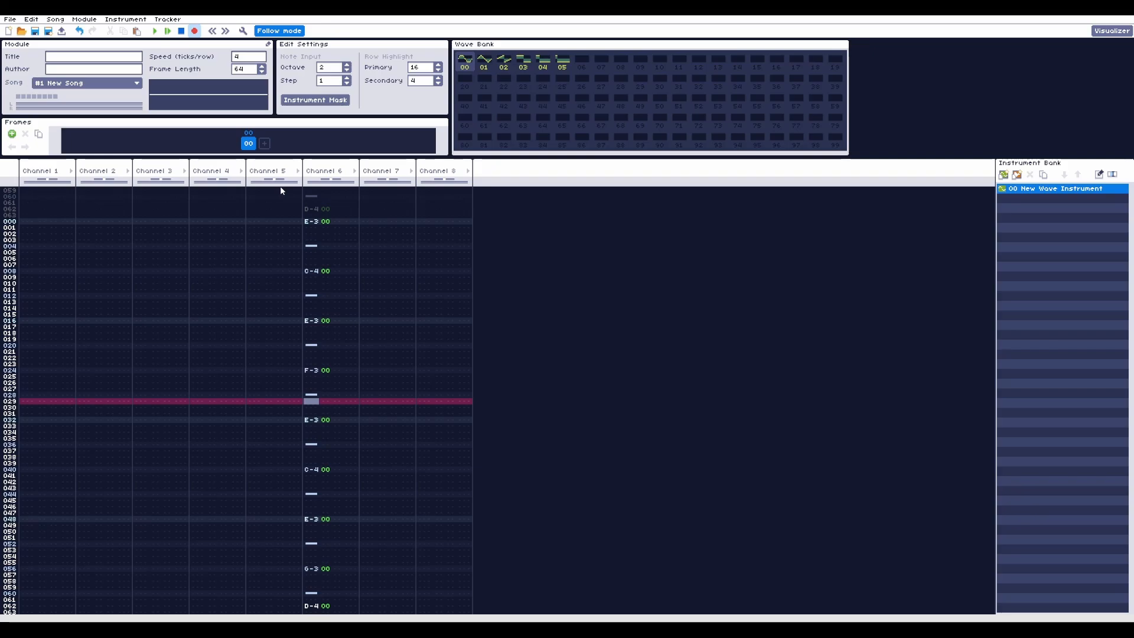
Fill wave slot 20 with the triangle preset, close the wave editor and turn off edit mode
double_click(472, 86)
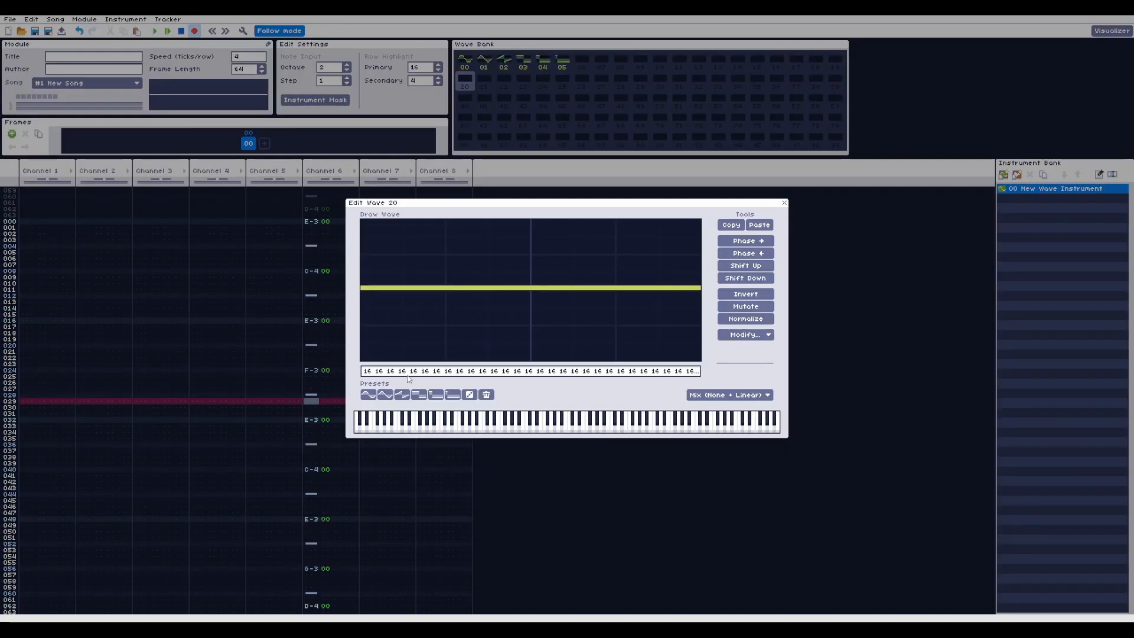
click(385, 394)
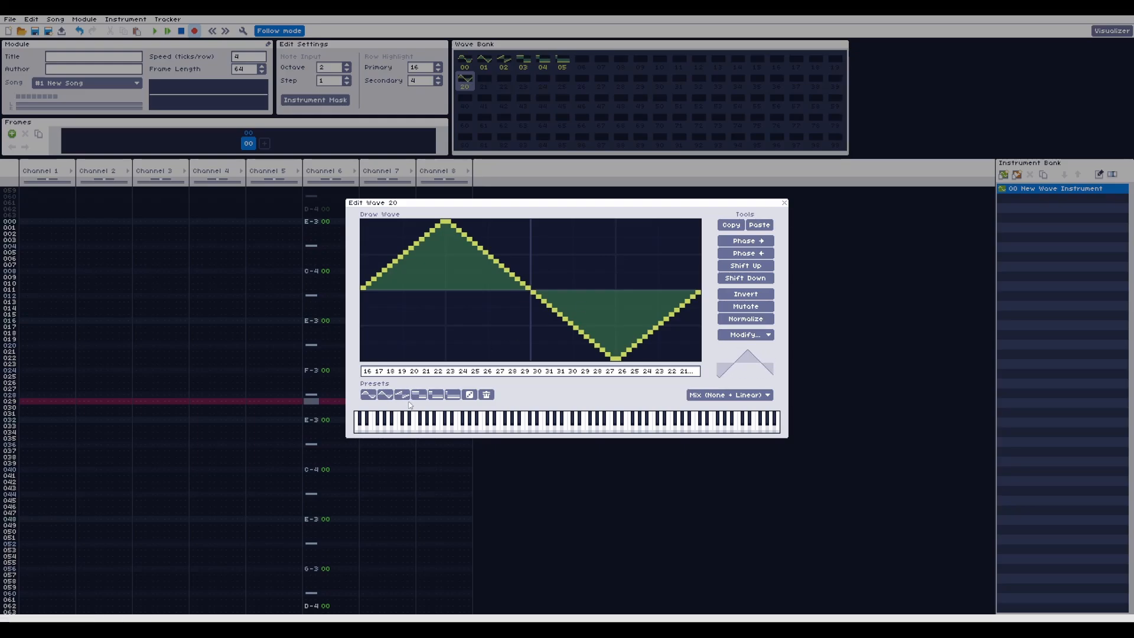
click(784, 203)
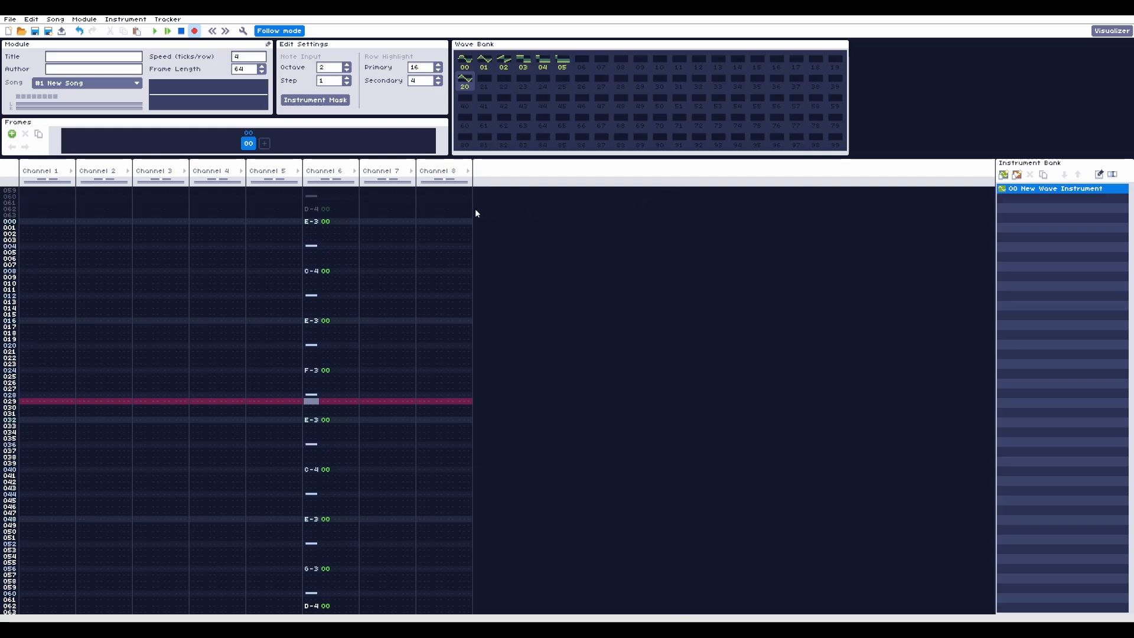
key(space)
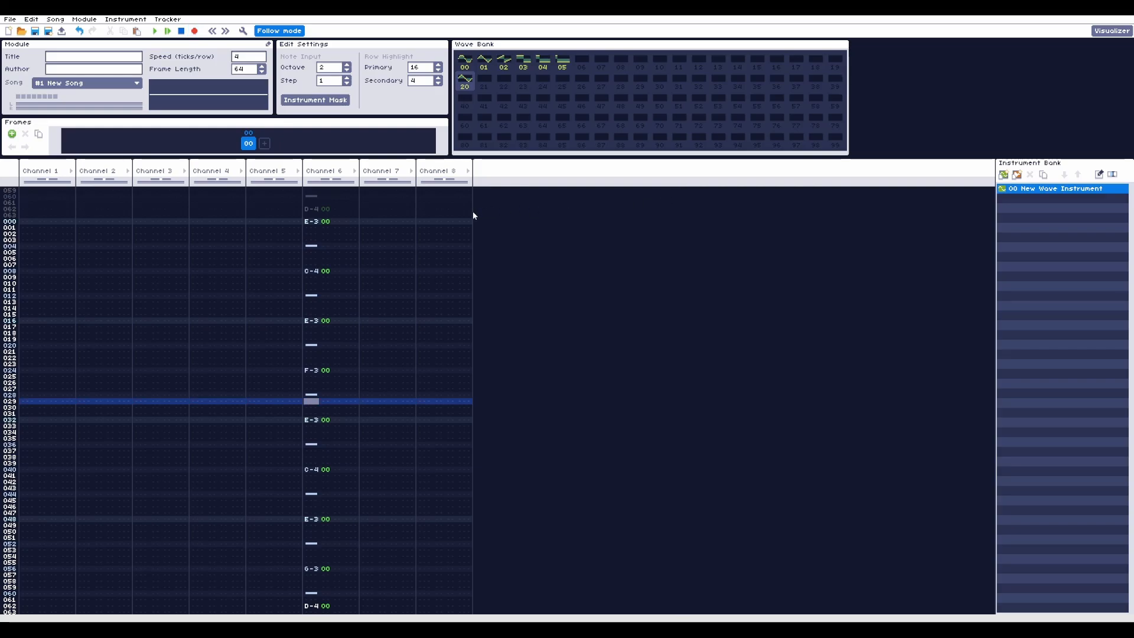
Audition the pattern, then add a Wave envelope to instrument 00, keeping the wave bank in view
key(F5)
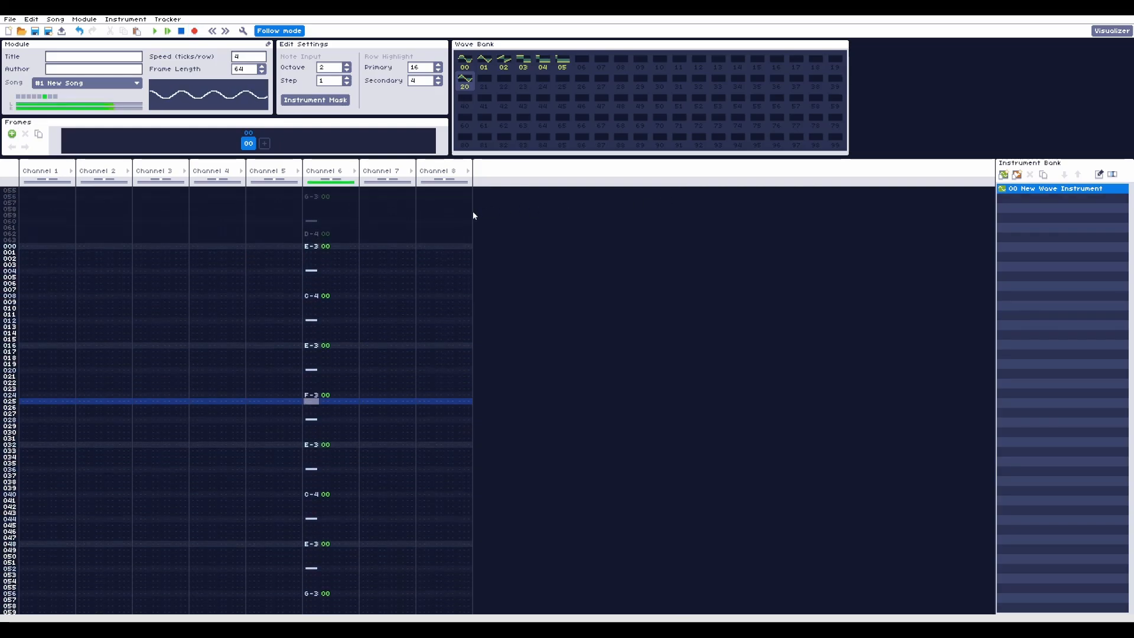
key(F8)
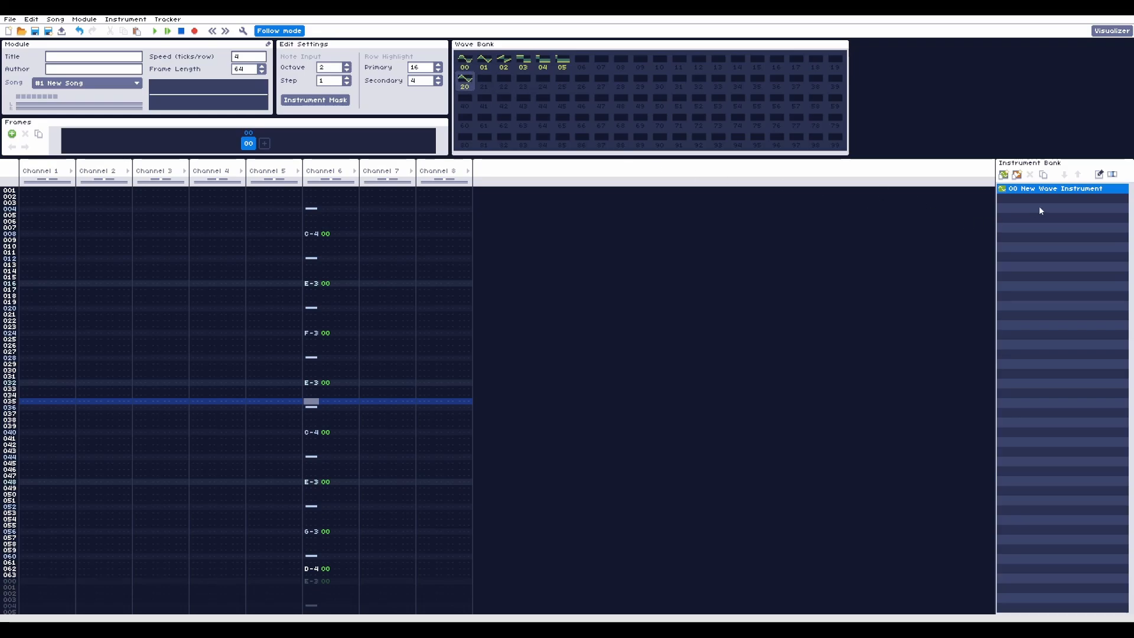
double_click(1056, 191)
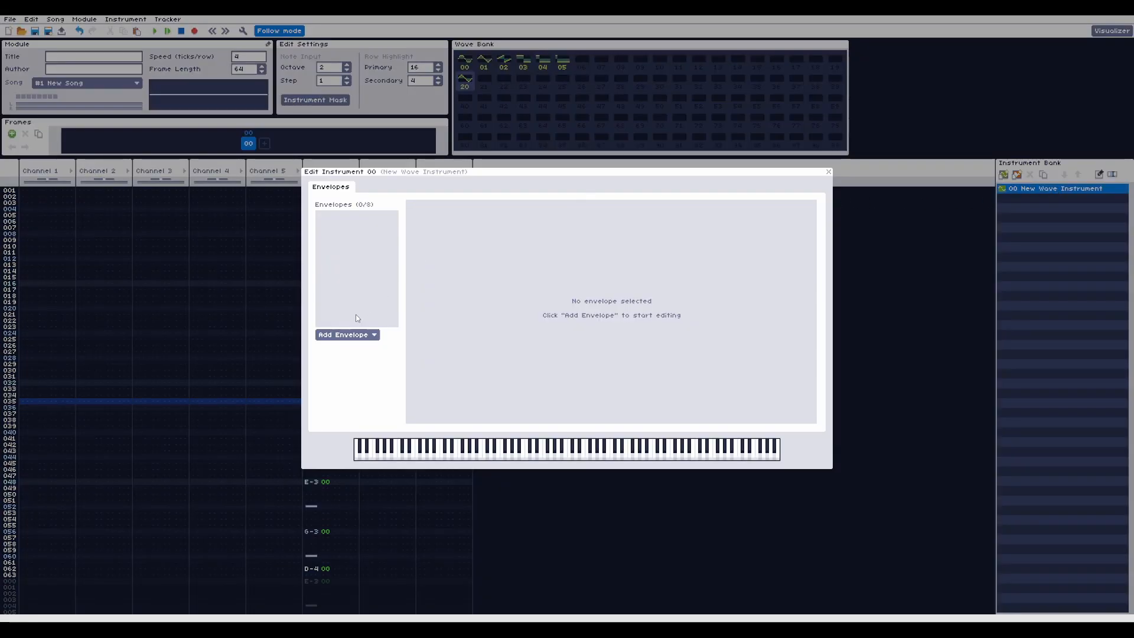
click(343, 334)
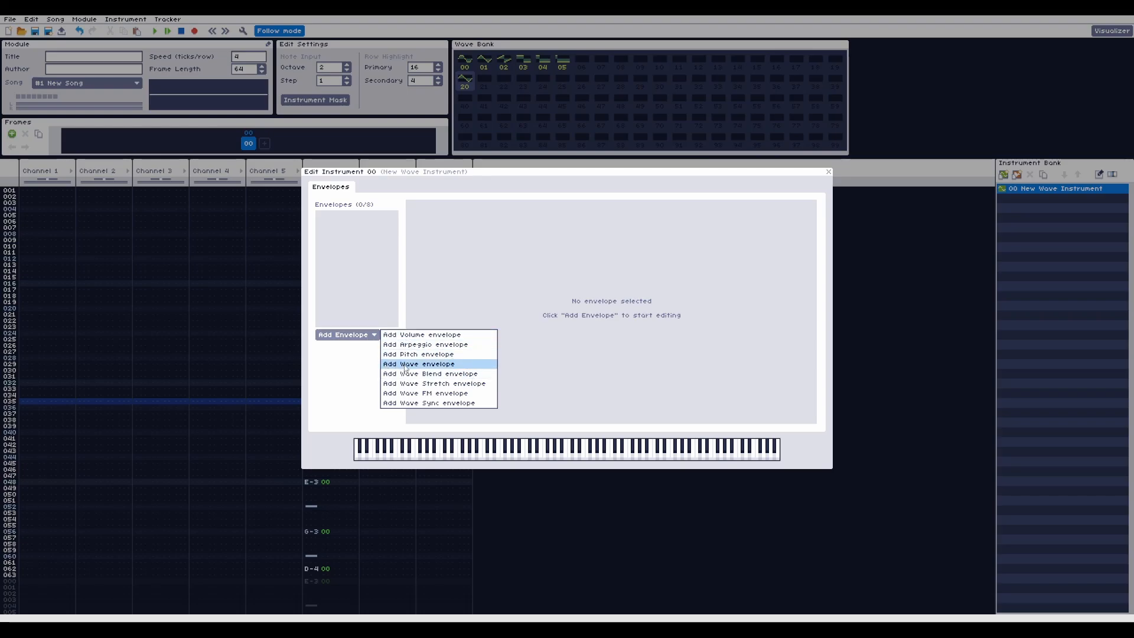
click(405, 365)
drag(421, 176, 594, 164)
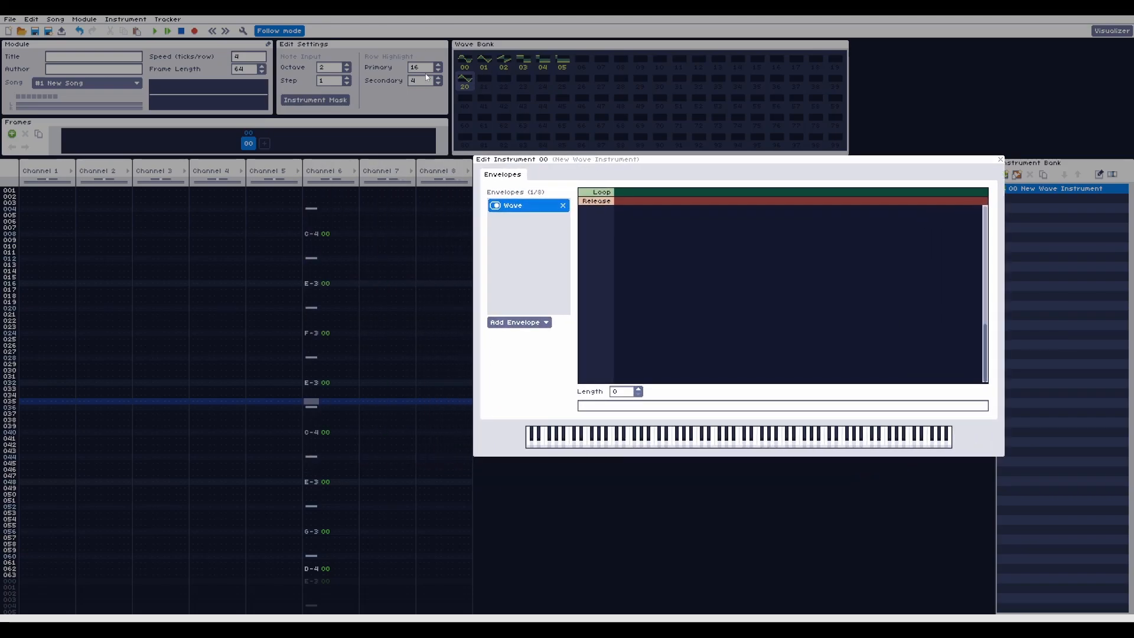
Give the Wave envelope of instrument 00 a length of 1 with the value 20, then close the instrument editor
click(639, 389)
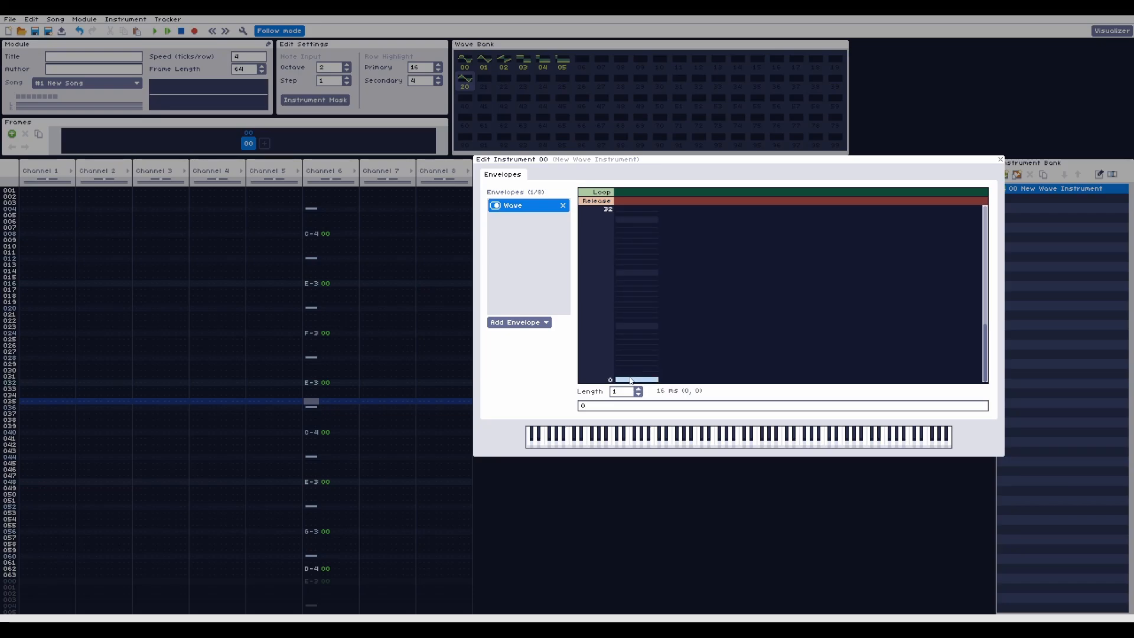
drag(632, 379, 630, 350)
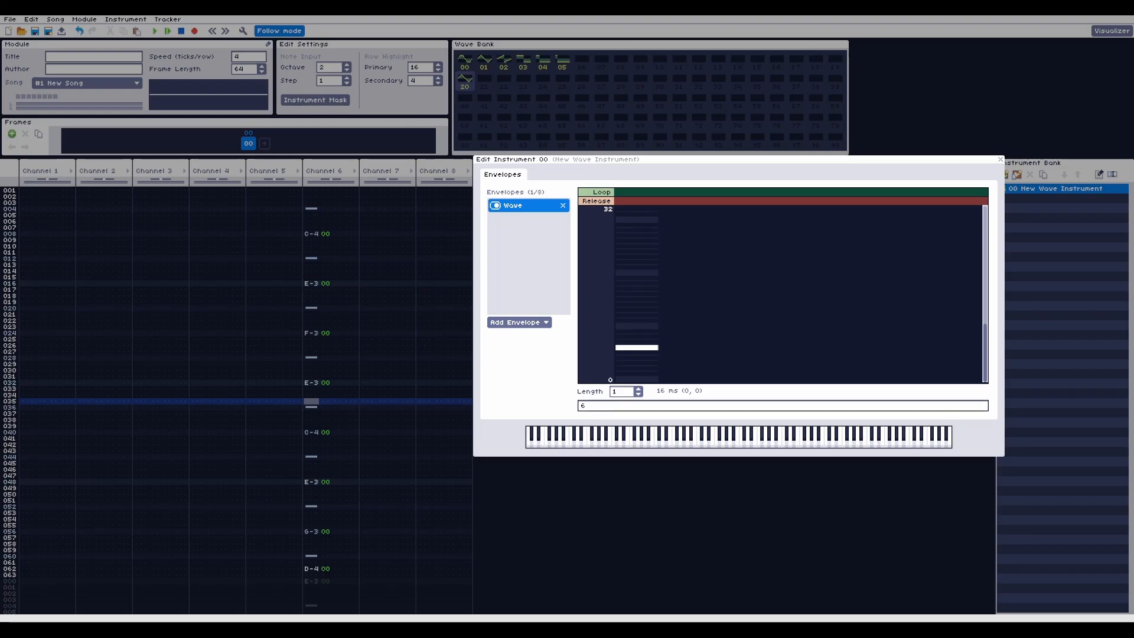
text(20)
key(Return)
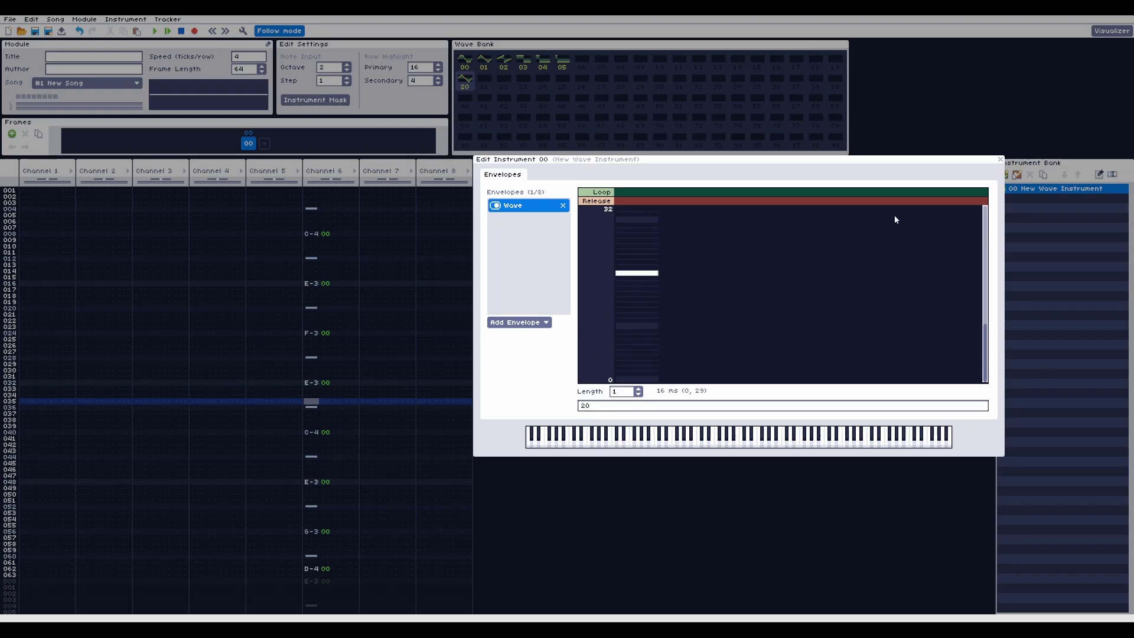
click(1000, 160)
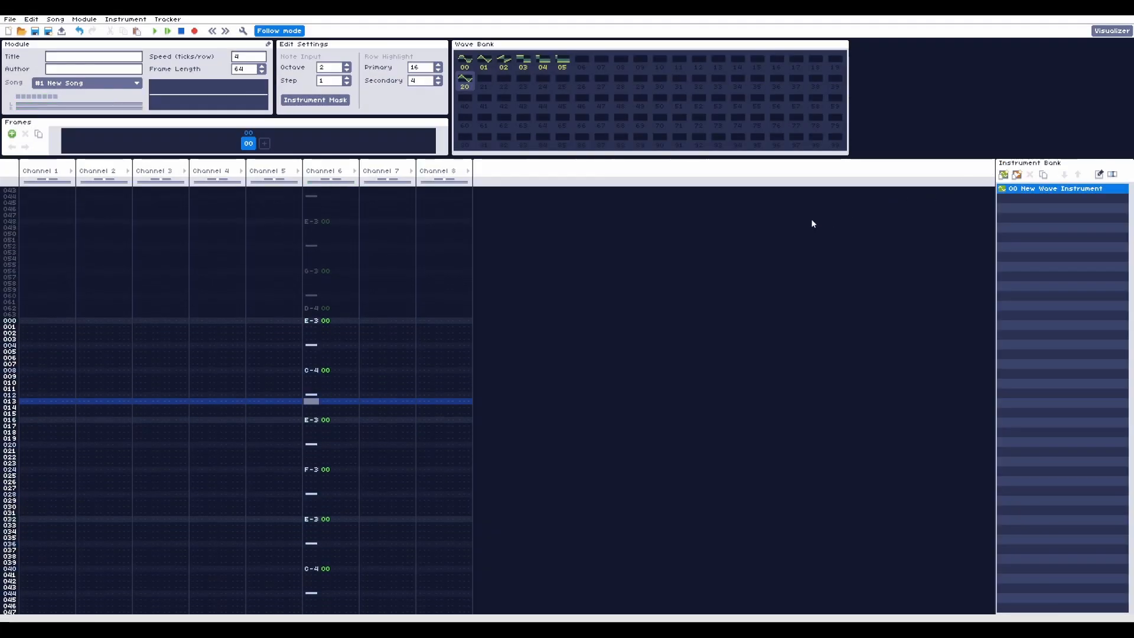
Redraw wave 20 freehand as a rounded, sine-like curve with a small bump at its end, then close the wave editor
double_click(471, 81)
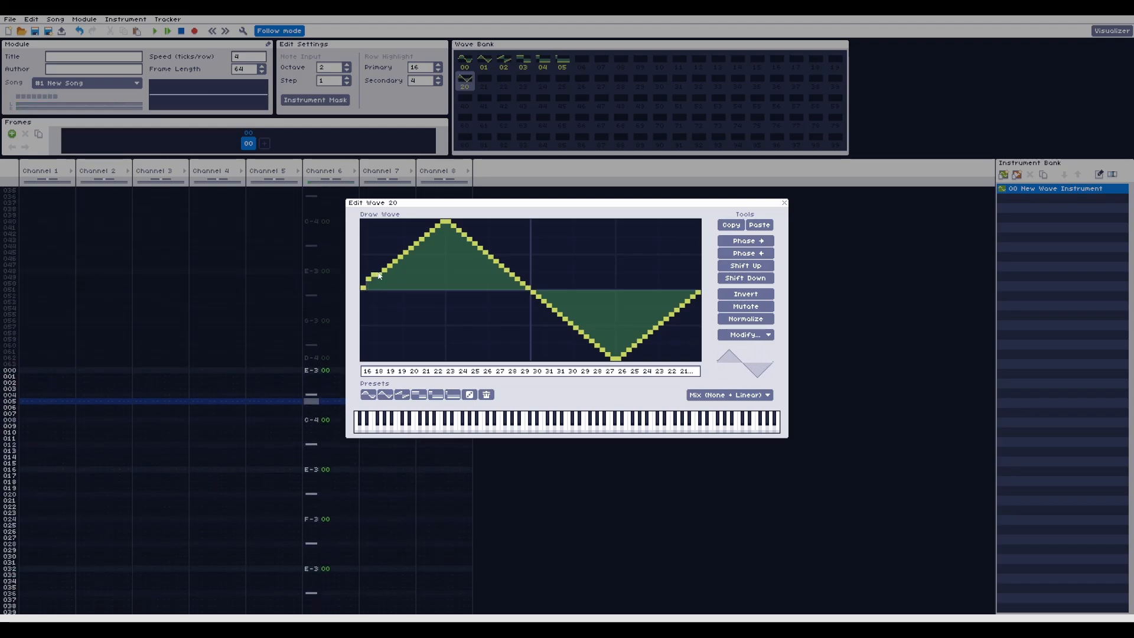
mouse_move(365, 290)
mouse_down()
mouse_move(438, 226)
mouse_move(473, 232)
mouse_move(530, 288)
mouse_move(549, 326)
mouse_move(596, 358)
mouse_move(632, 348)
mouse_move(685, 278)
mouse_move(698, 292)
mouse_up()
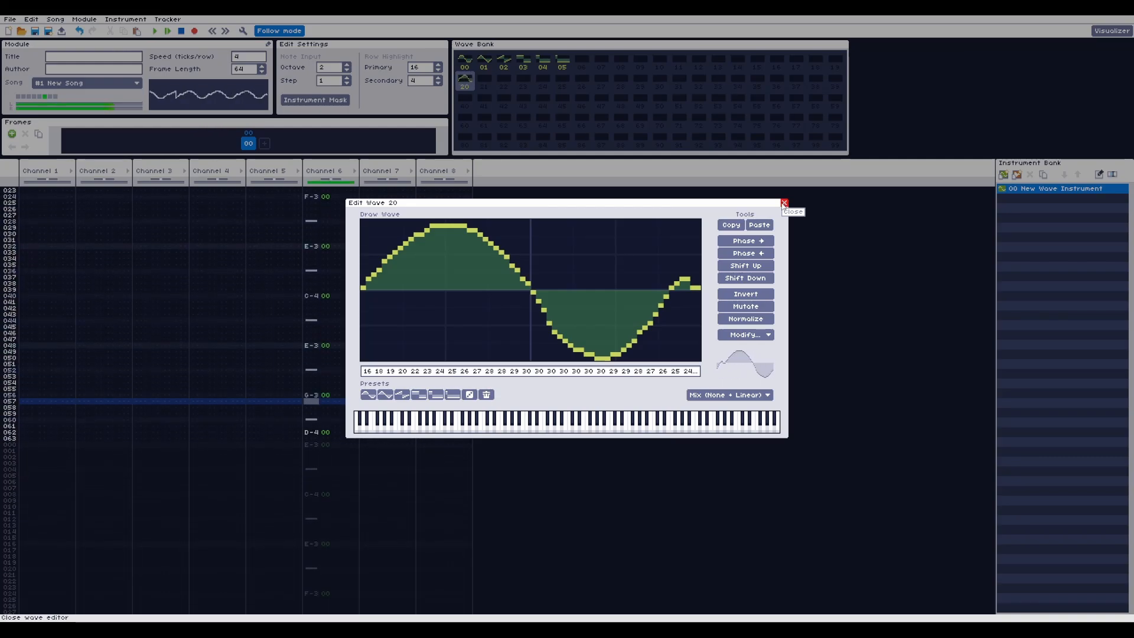
click(783, 203)
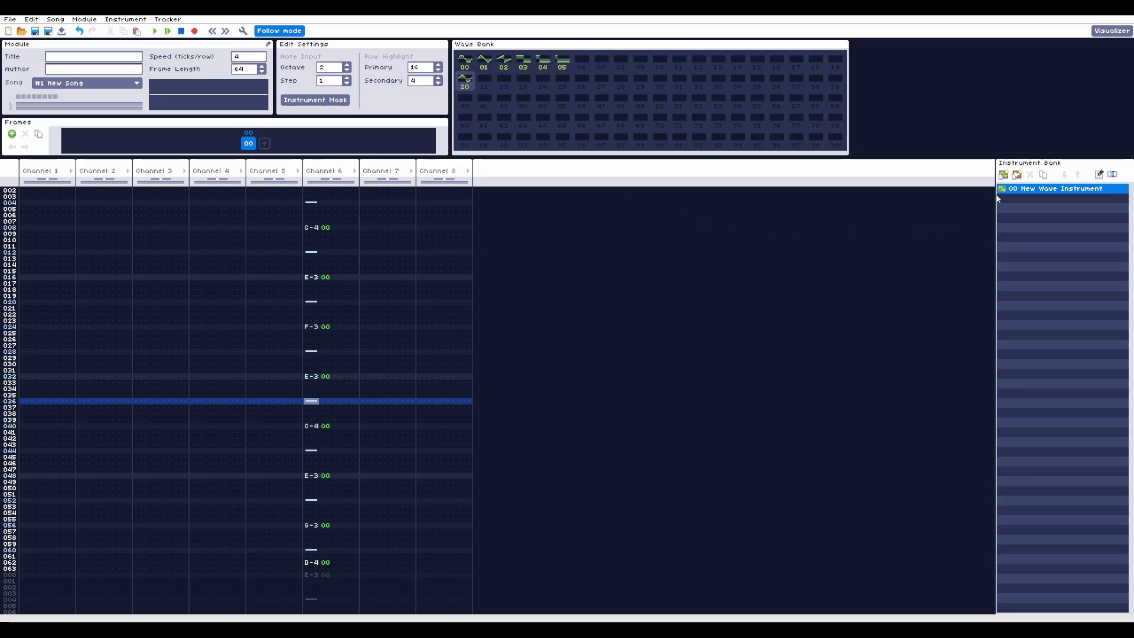
Add a new sample instrument in slot 01 and open the sample import for it
click(1016, 176)
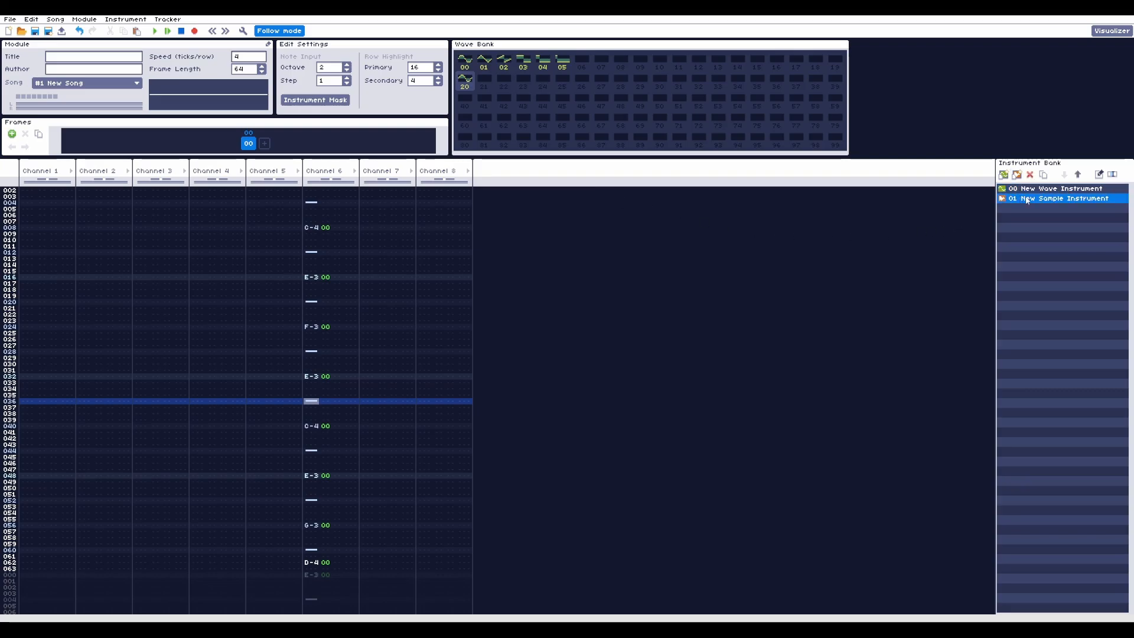
double_click(1032, 200)
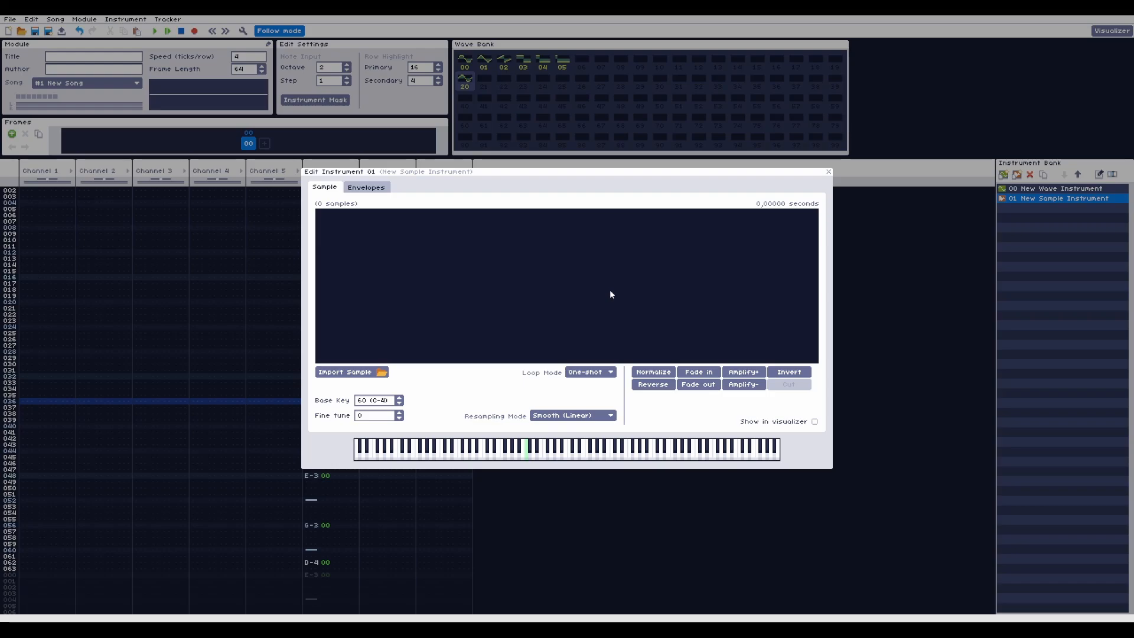
click(375, 371)
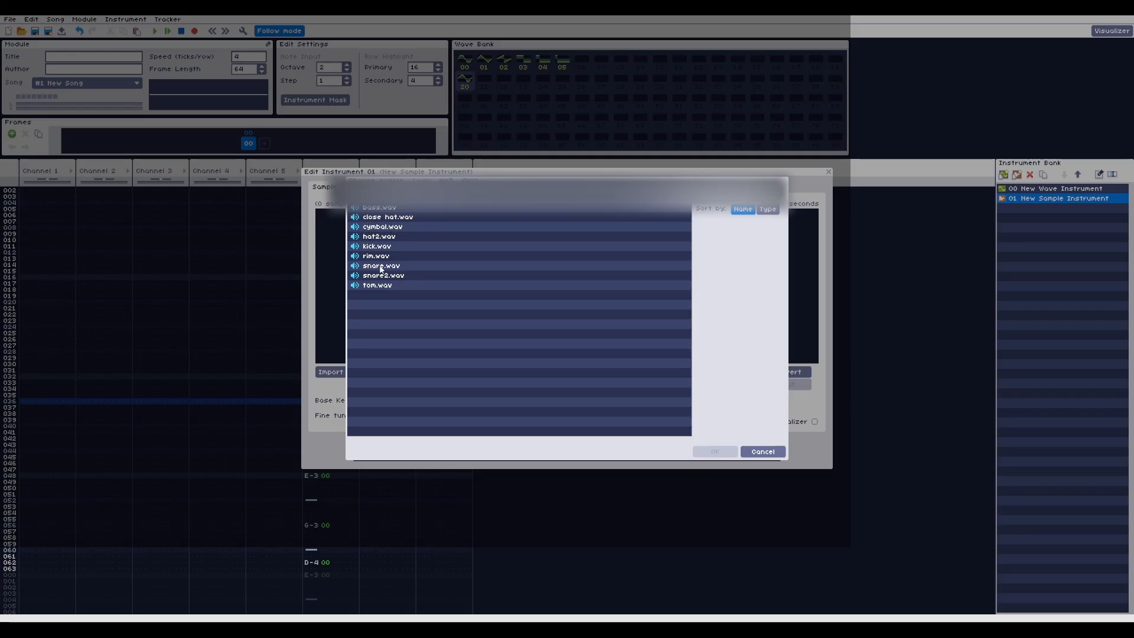
Preview the available drum samples, import kick.wav into instrument 01 and close the instrument editor
click(381, 247)
click(390, 239)
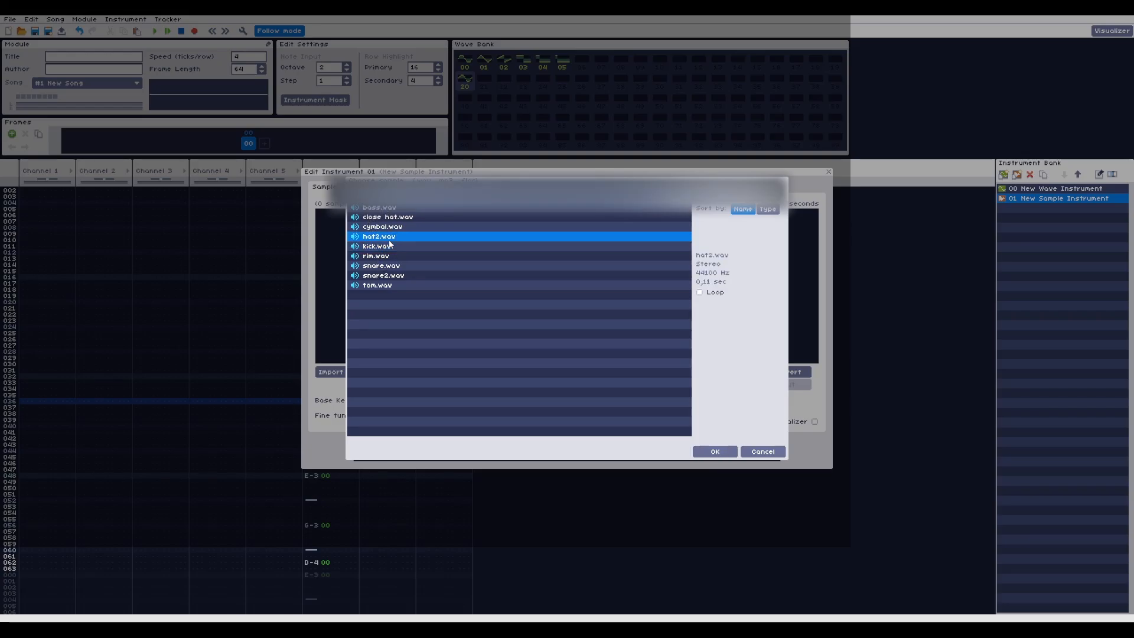
click(394, 229)
click(387, 259)
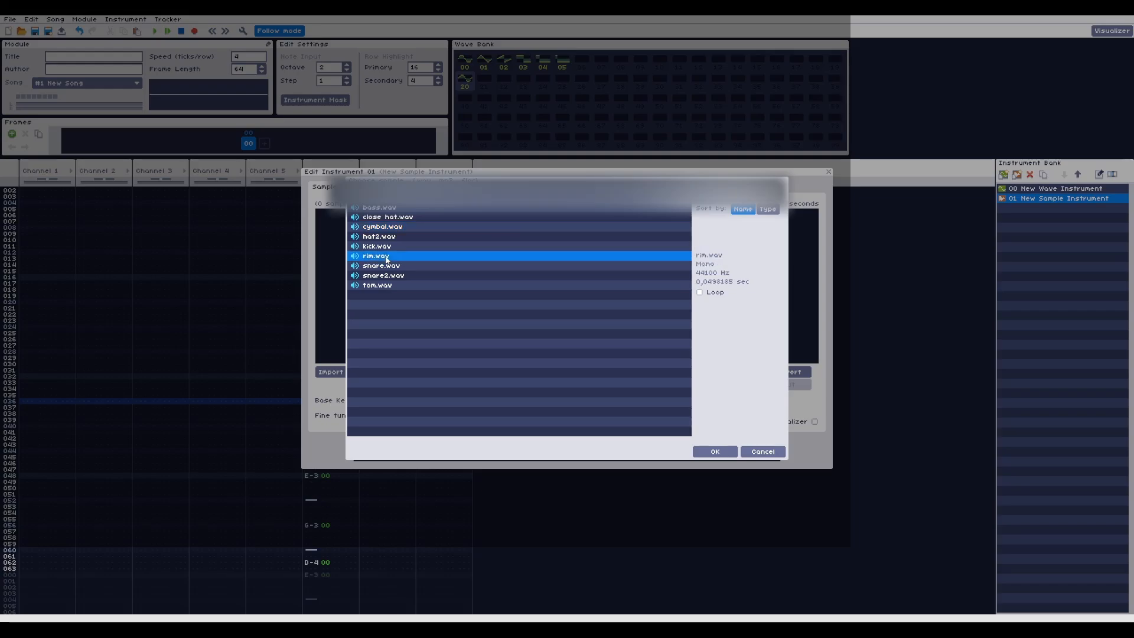
click(385, 248)
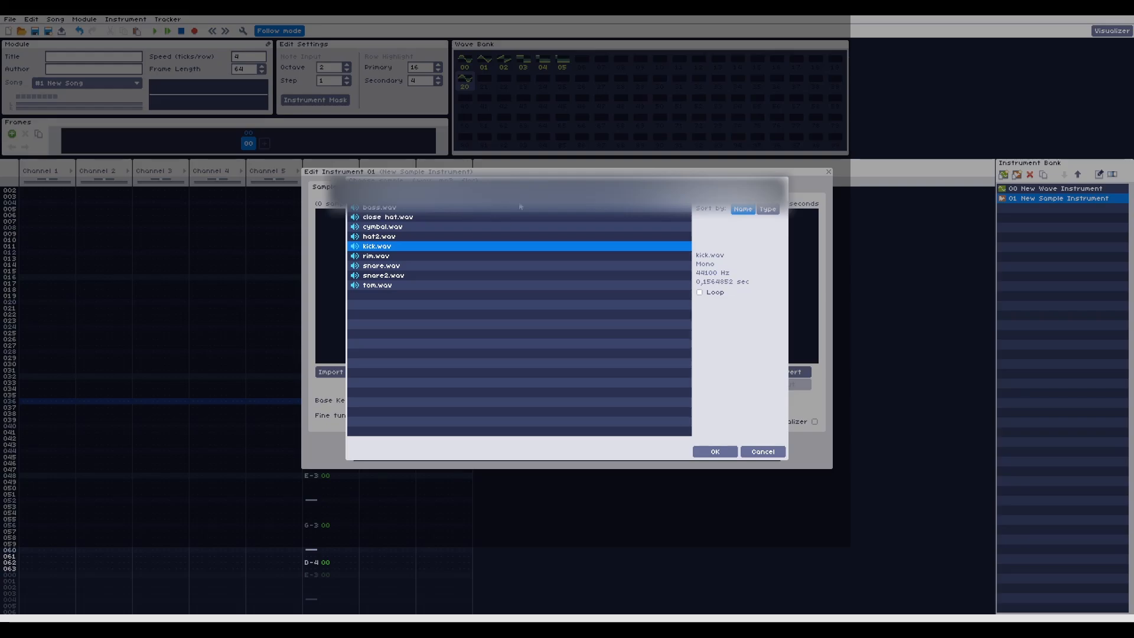
click(715, 451)
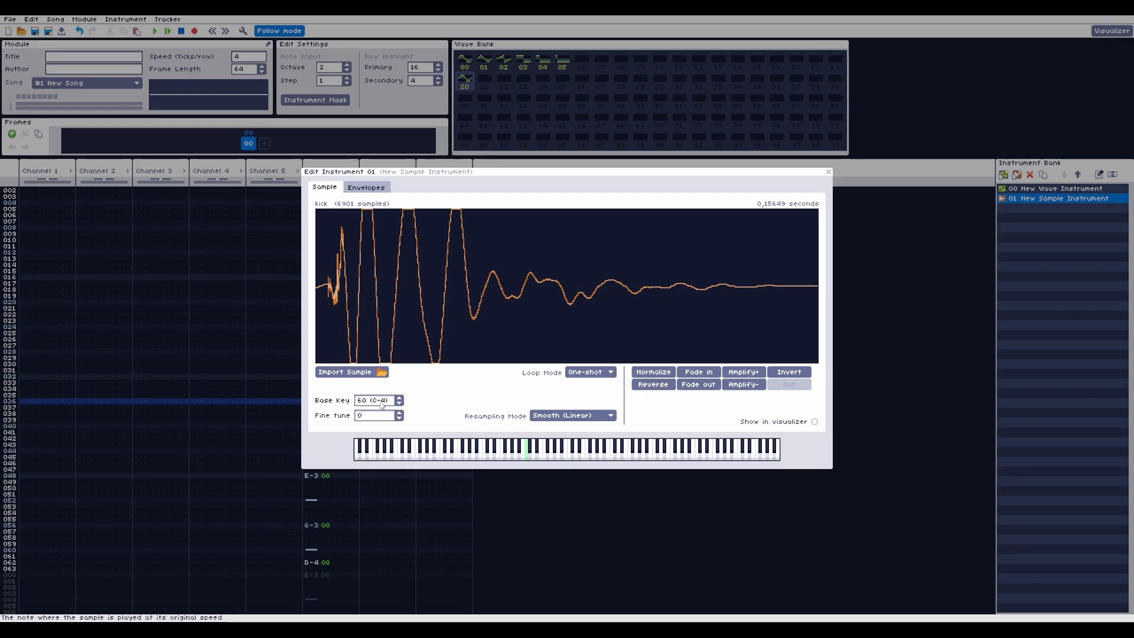
key(Escape)
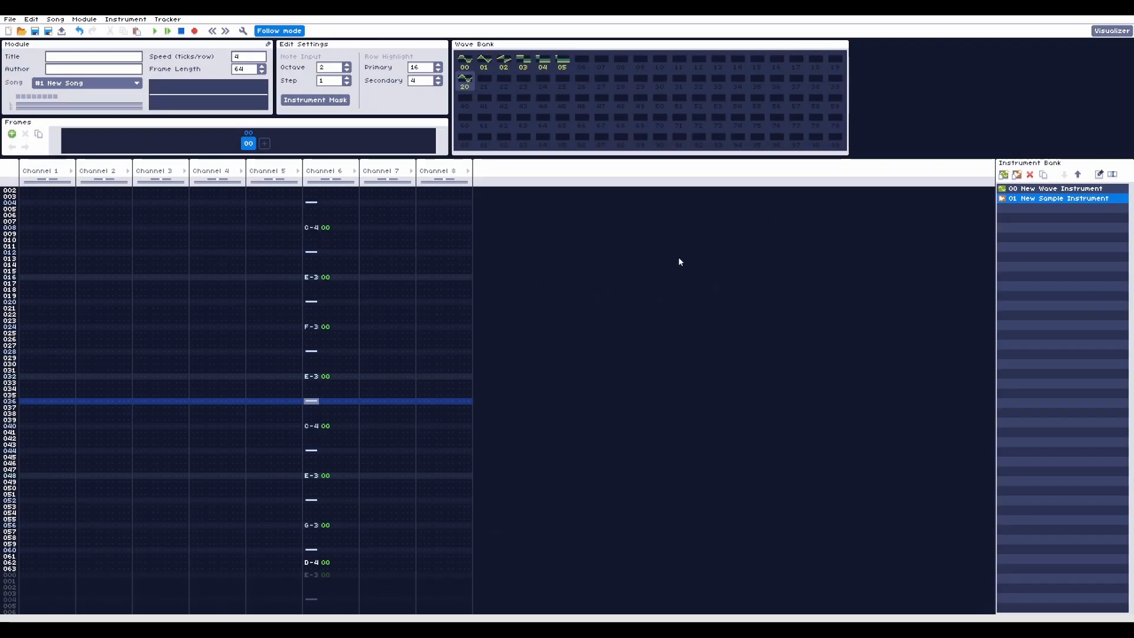
Place the cursor on row 000 of Channel 8, set the octave to 4 and turn on edit mode
click(426, 193)
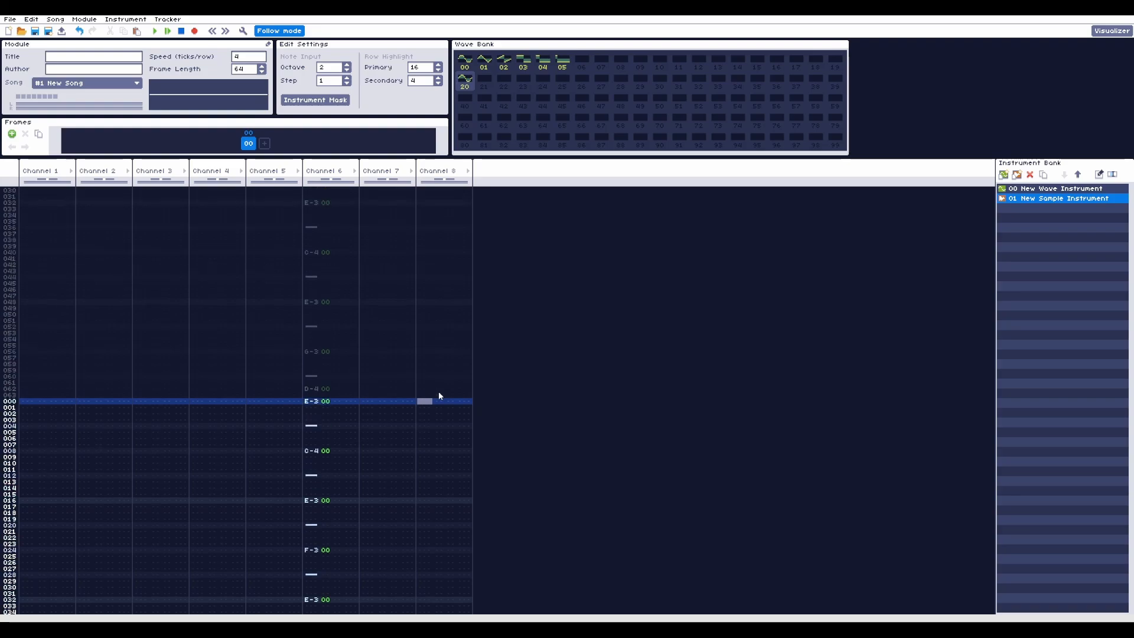
click(346, 65)
click(346, 64)
key(space)
key(y)
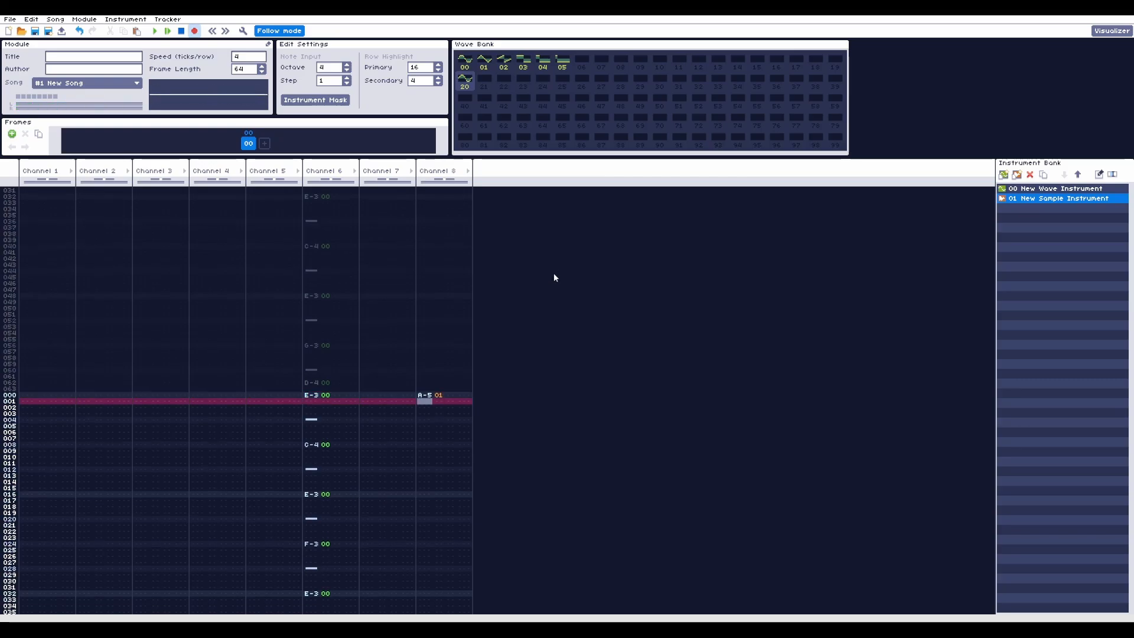
key(z)
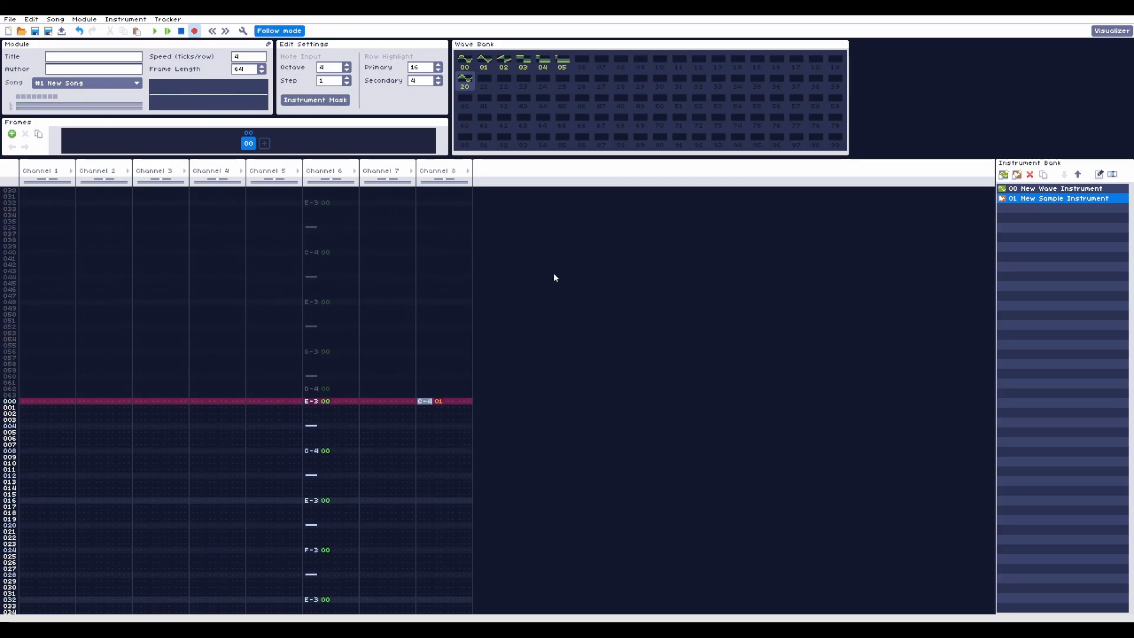
key(Down)
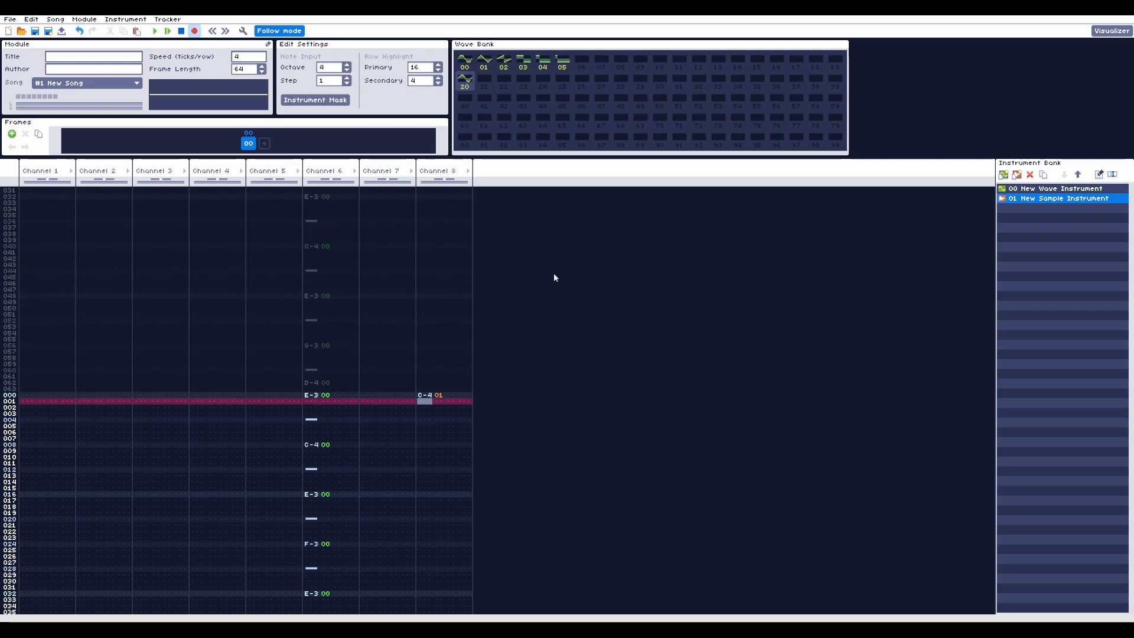
key(Down)
key(Up)
key(Up)
key(Delete)
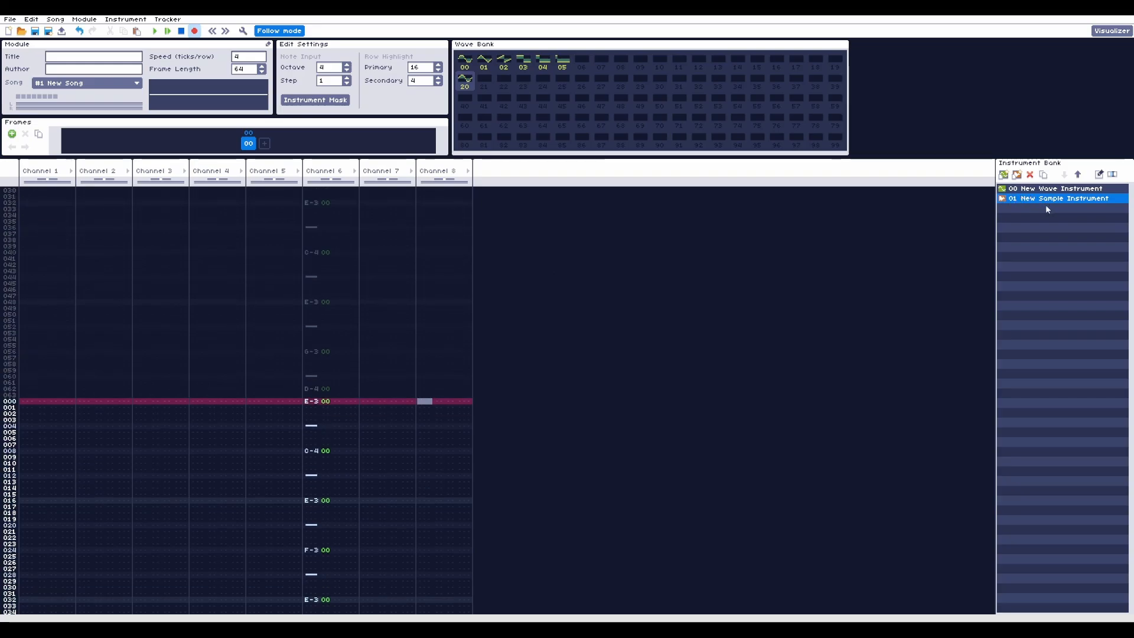
Enter C-4 kick notes with instrument 01 on rows 000, 014, 020 and 028 of Channel 8
key(z)
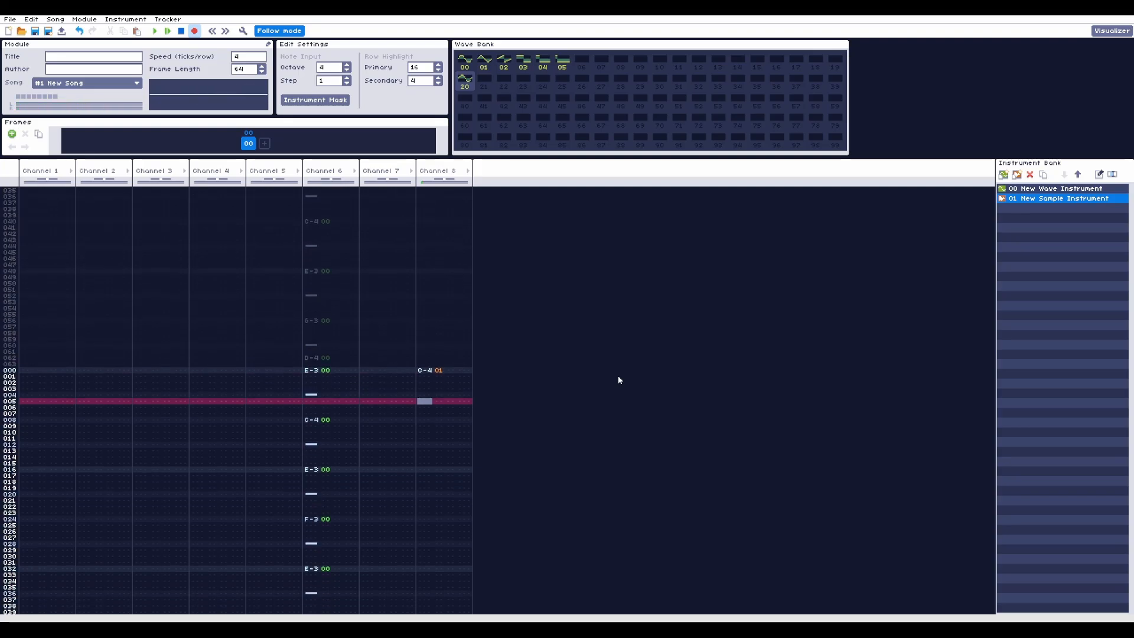
key(Down)
key(z)
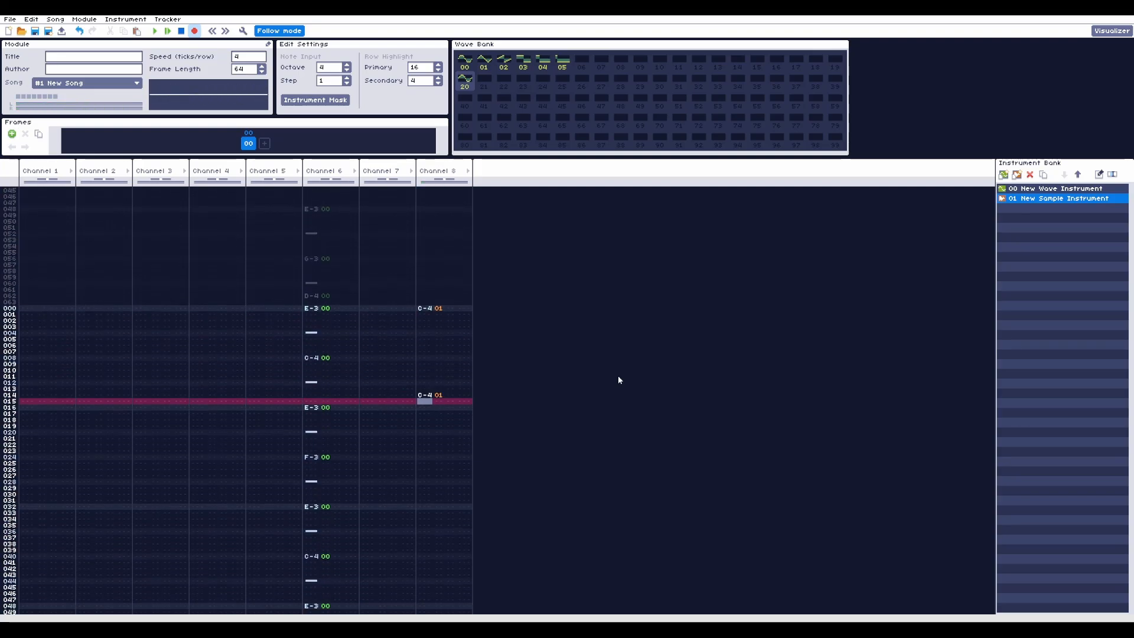
key(Return)
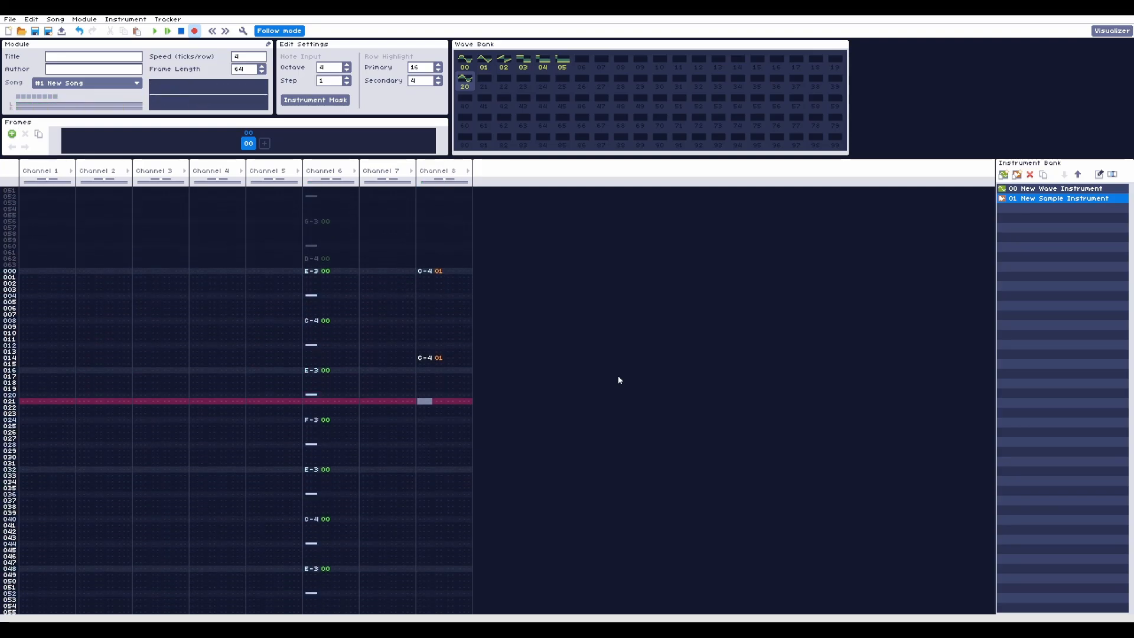
key(z)
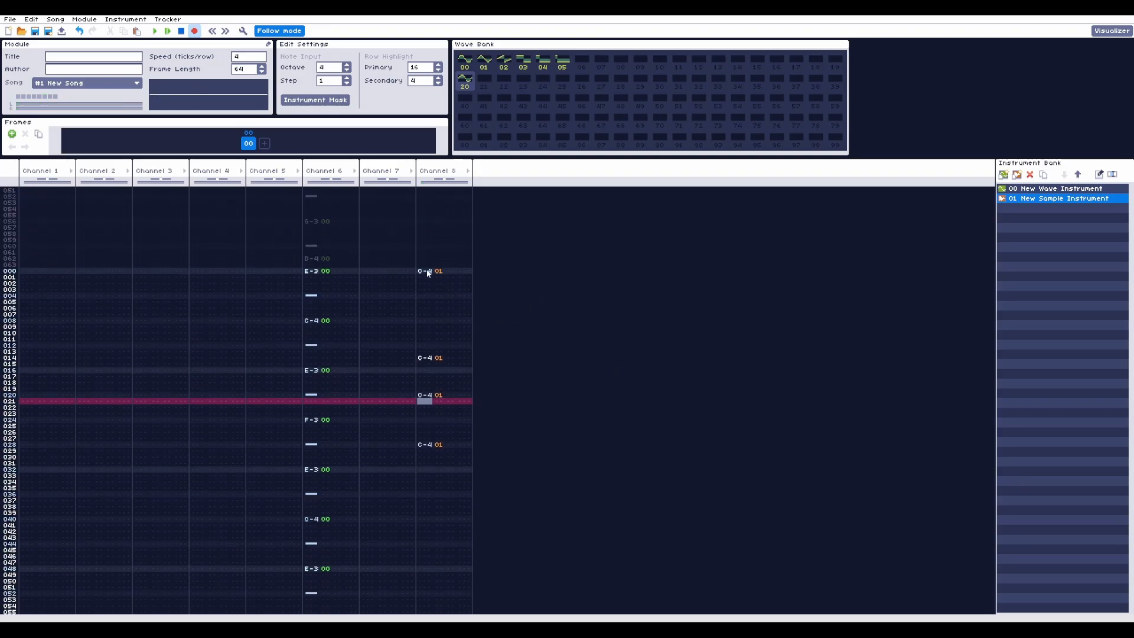
Copy the kick notes in rows 000–029 of Channel 8, paste them from row 032 and play the pattern
drag(428, 272, 423, 455)
click(423, 468)
key(ctrl+v)
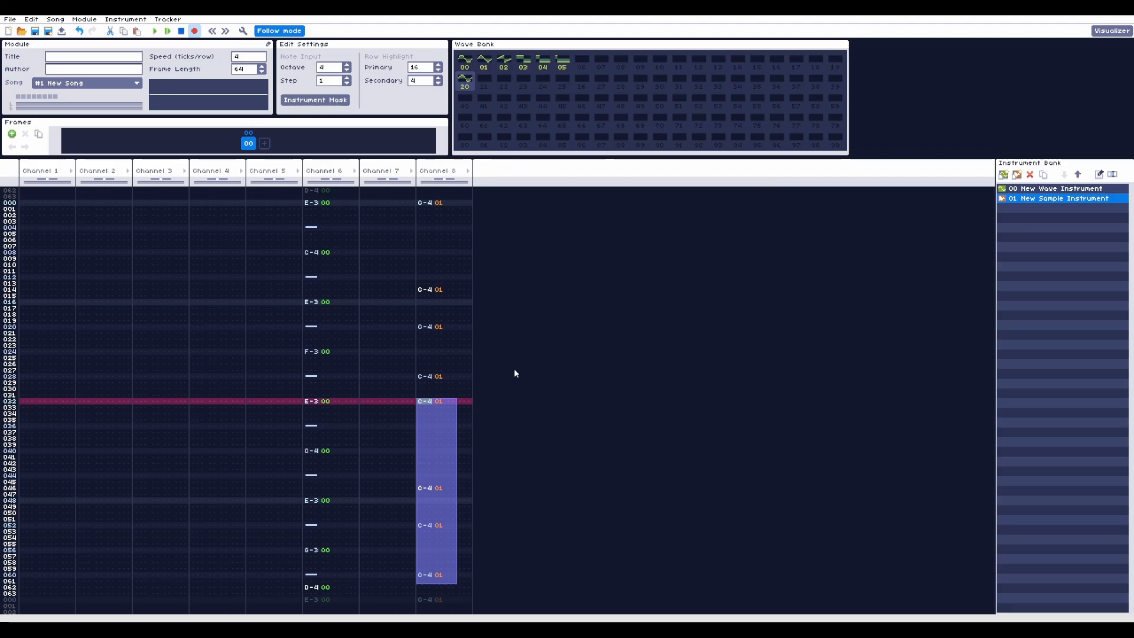
click(459, 349)
key(Return)
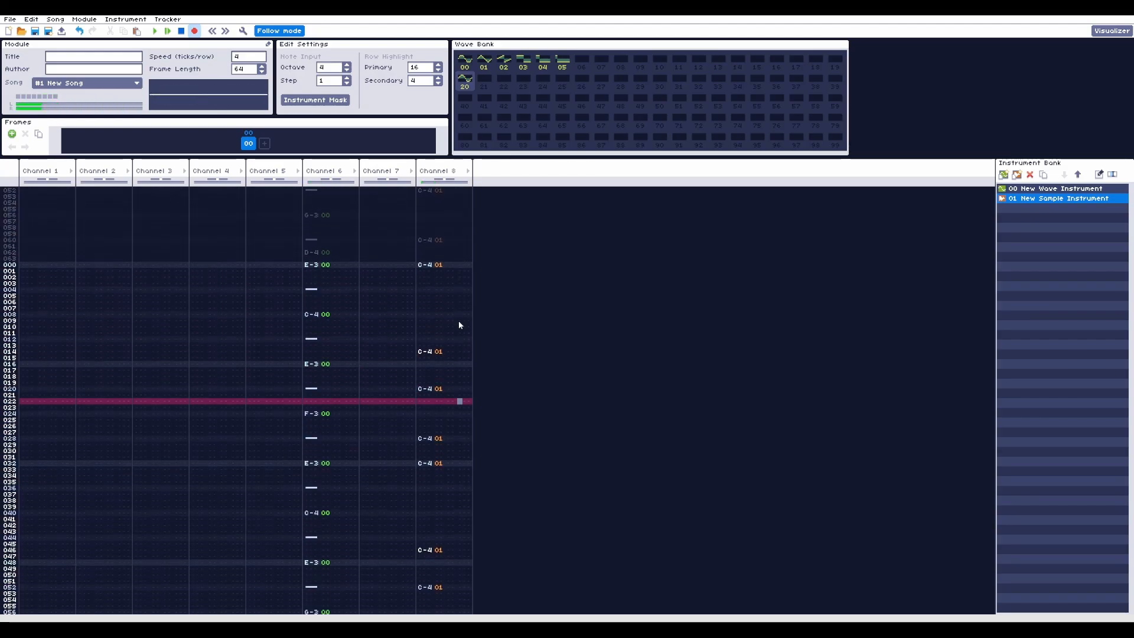
Slightly randomize wave 20 by mutating it five times while the song plays
double_click(471, 86)
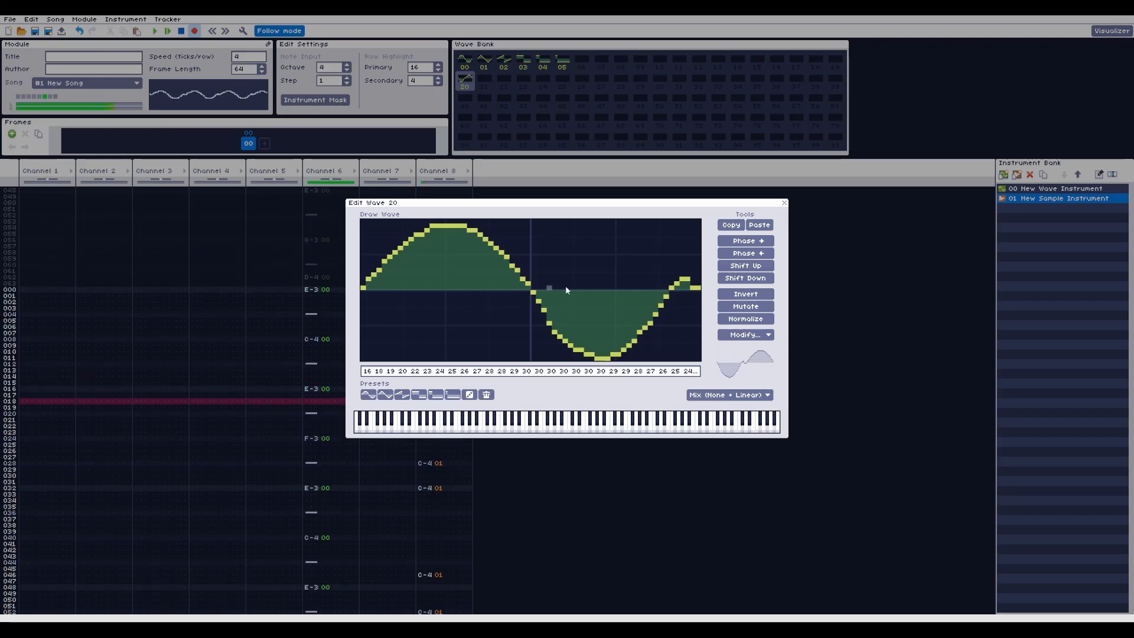
click(762, 308)
click(762, 309)
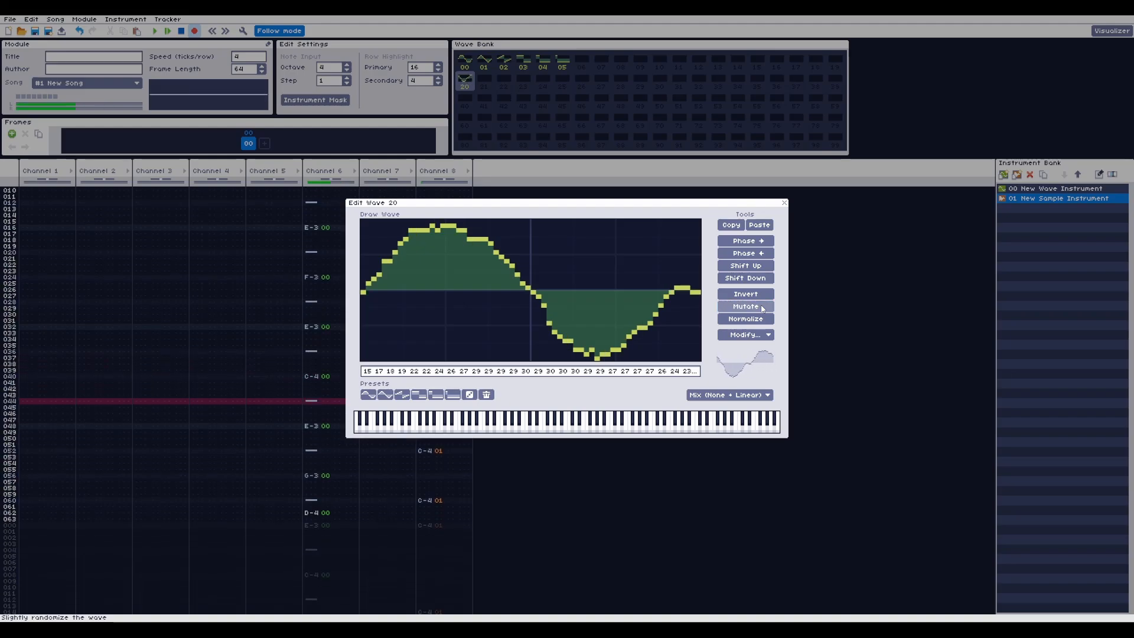
click(762, 308)
click(762, 308)
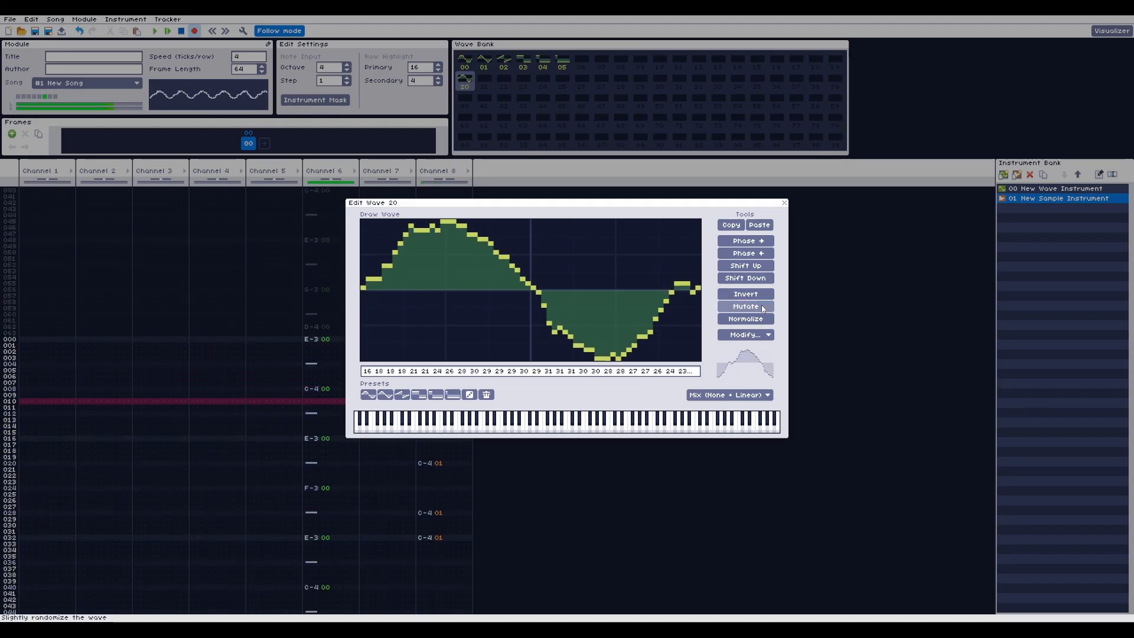
click(762, 308)
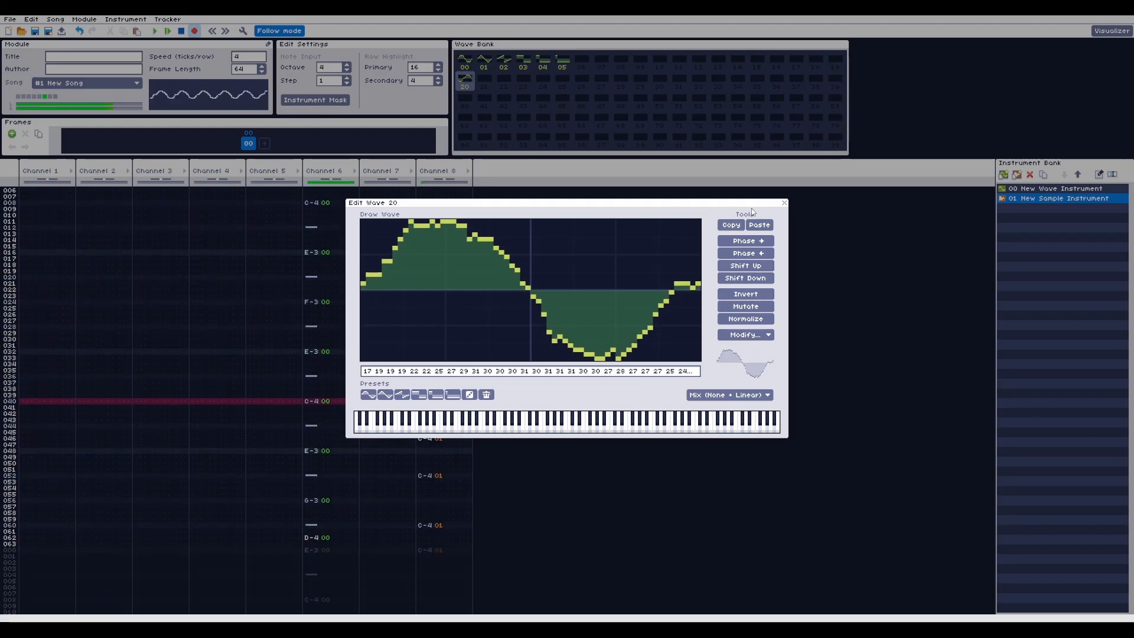
Close the wave 20 editor, stop playback and add a second sample instrument to the bank
click(784, 203)
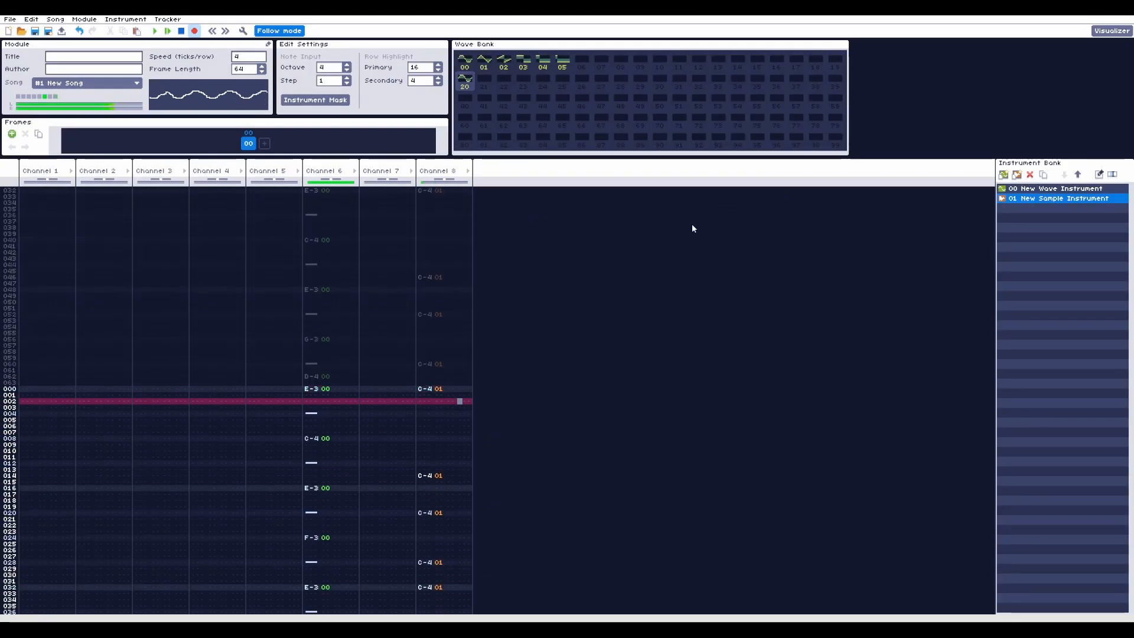
key(Return)
click(1016, 174)
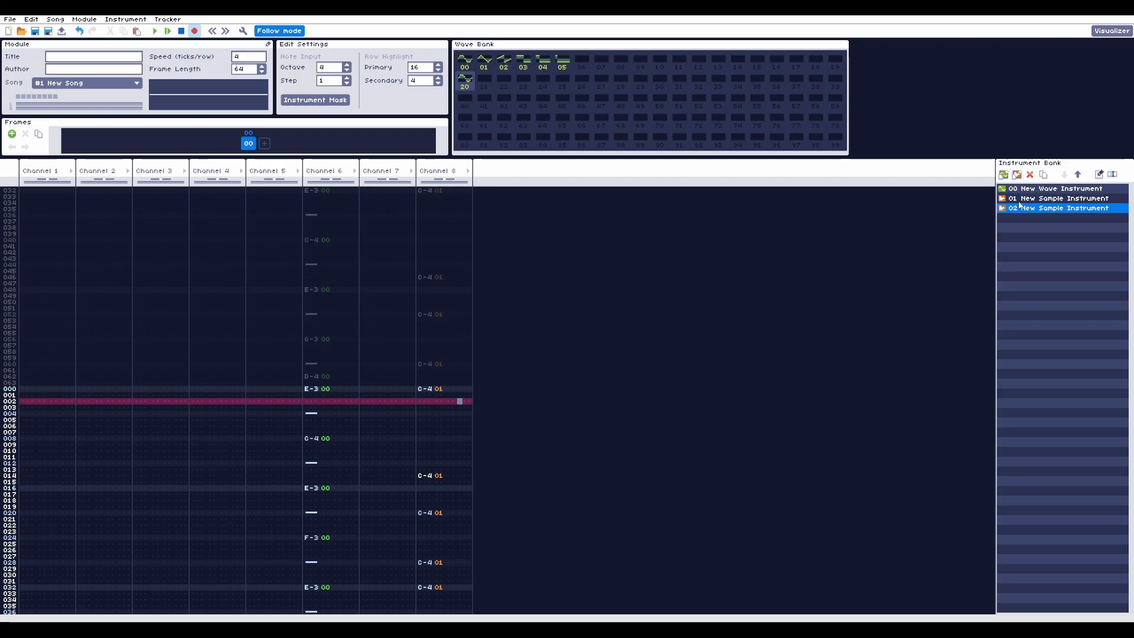
Open instrument 02 for editing and import a percussion sample file into it
double_click(1040, 208)
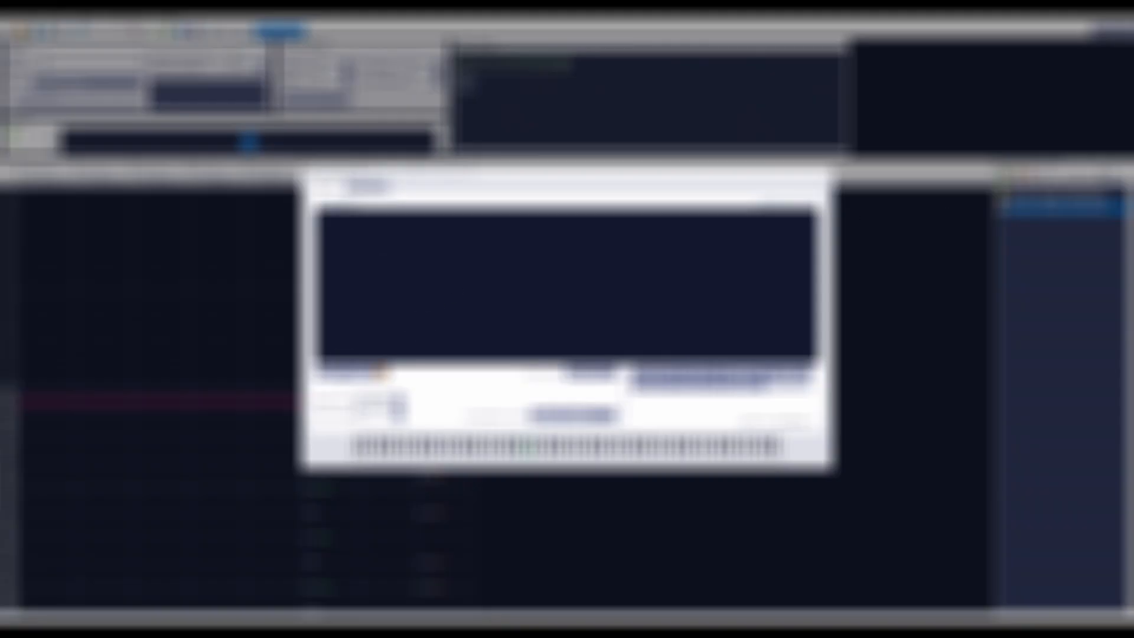
click(351, 372)
click(390, 266)
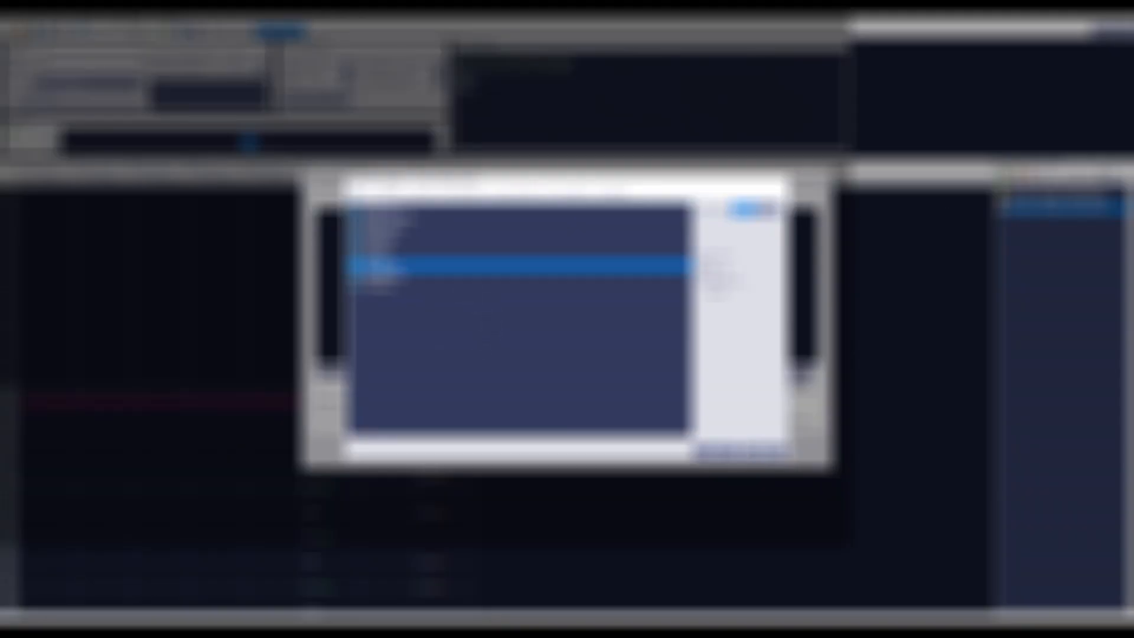
click(390, 277)
click(390, 266)
double_click(390, 266)
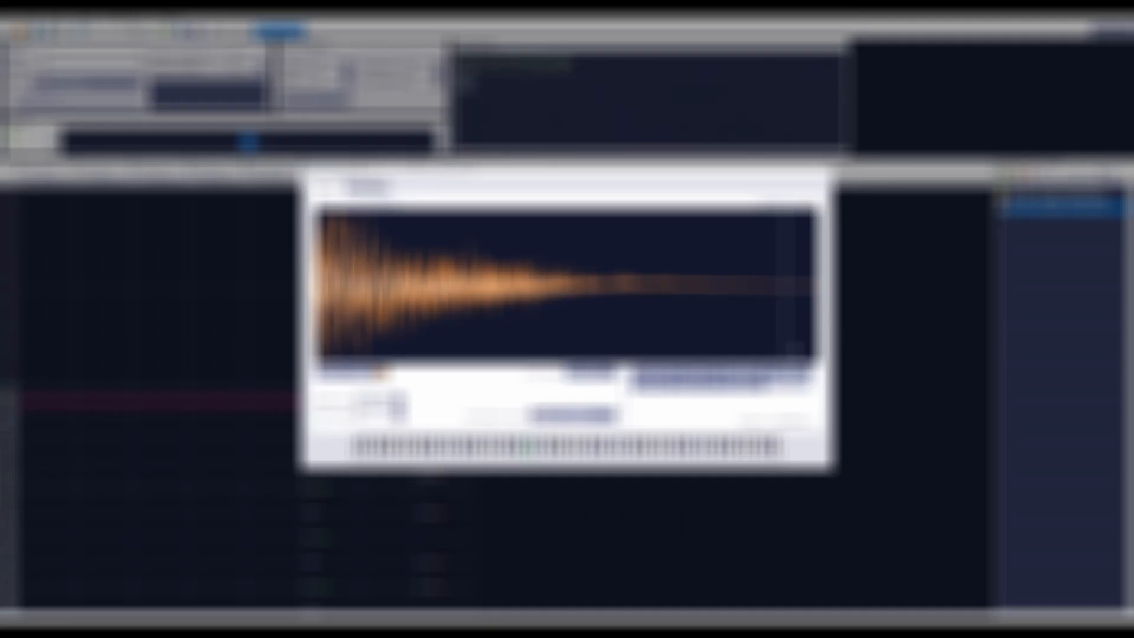
click(825, 172)
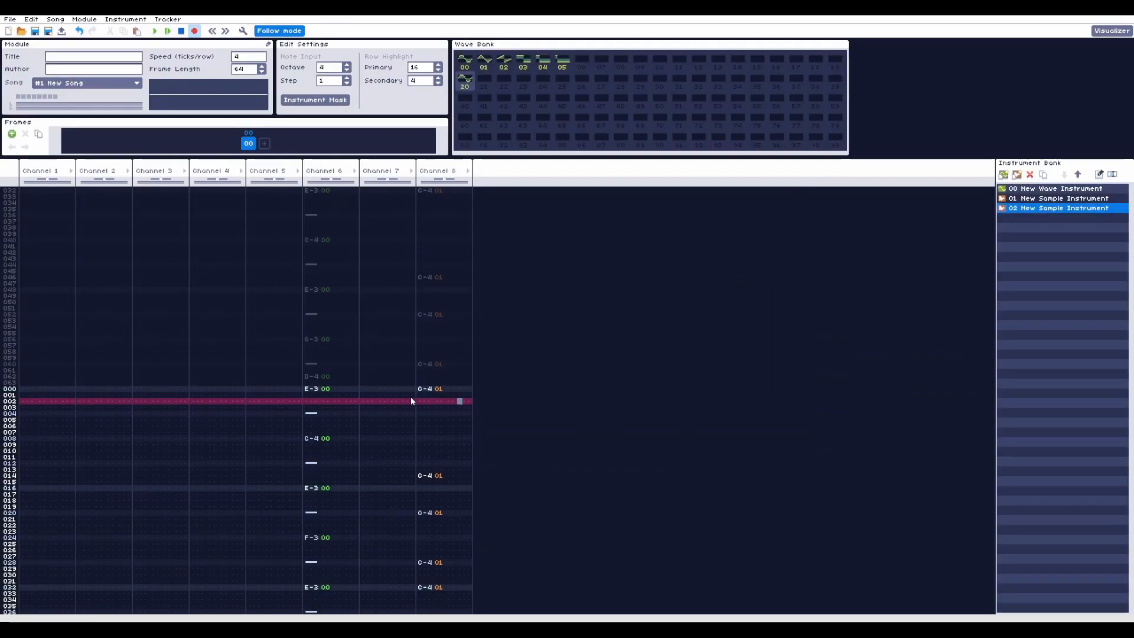
Enter a C-4 note with instrument 02 on row 008 of Channel 7
scroll(409, 396, down, 1)
key(Down)
key(Down)
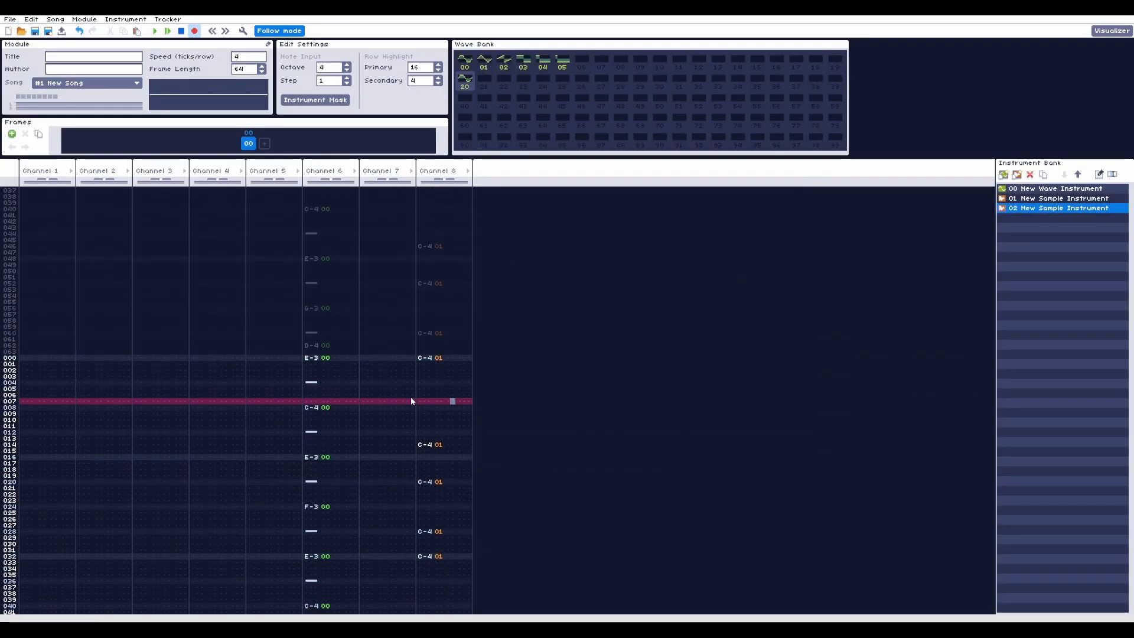
key(Left)
key(Down)
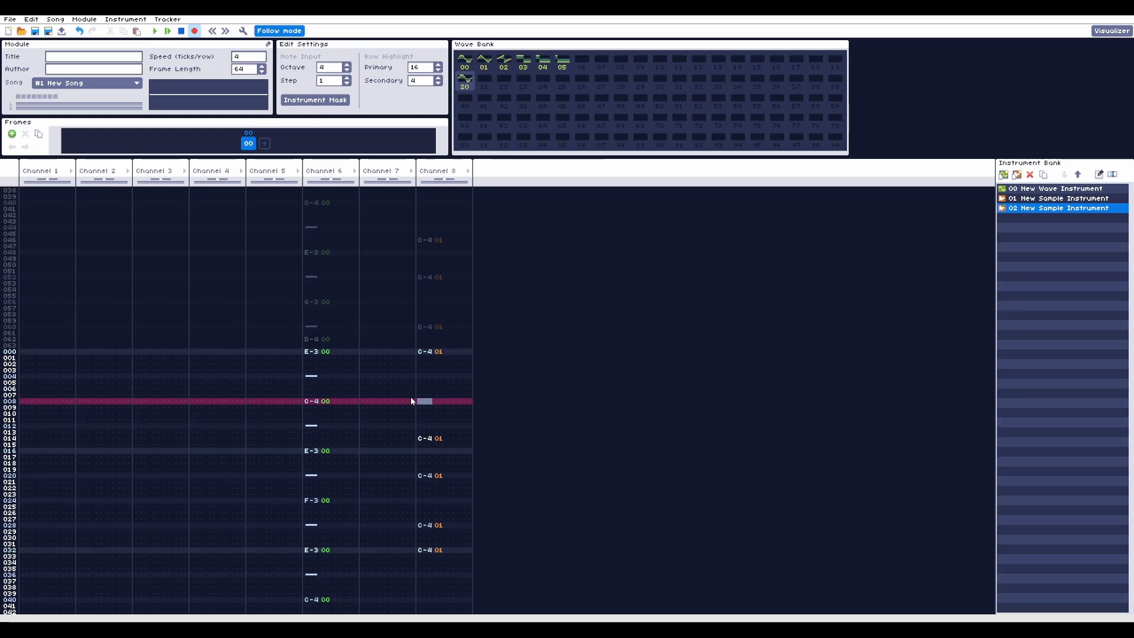
key(Left)
key(Left)
key(Left)
key(Left)
key(Left)
key(Left)
key(y)
key(Up)
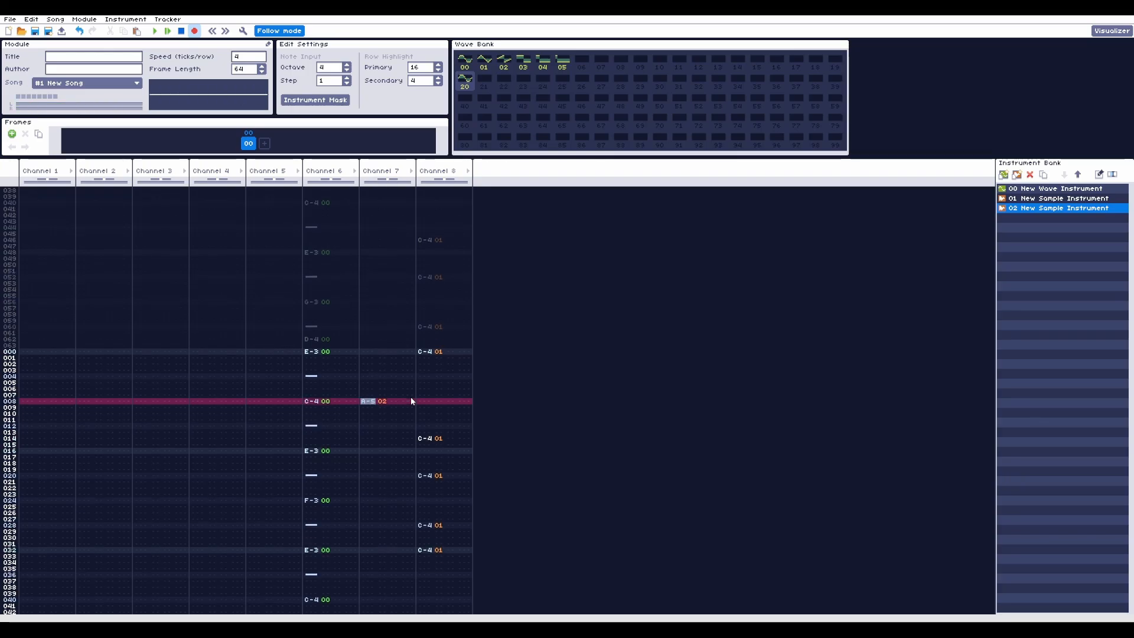
key(z)
Enter a C-4 note with instrument 02 on row 024 of Channel 7 and play the pattern
key(Down)
key(Down)
key(Down)
key(Return)
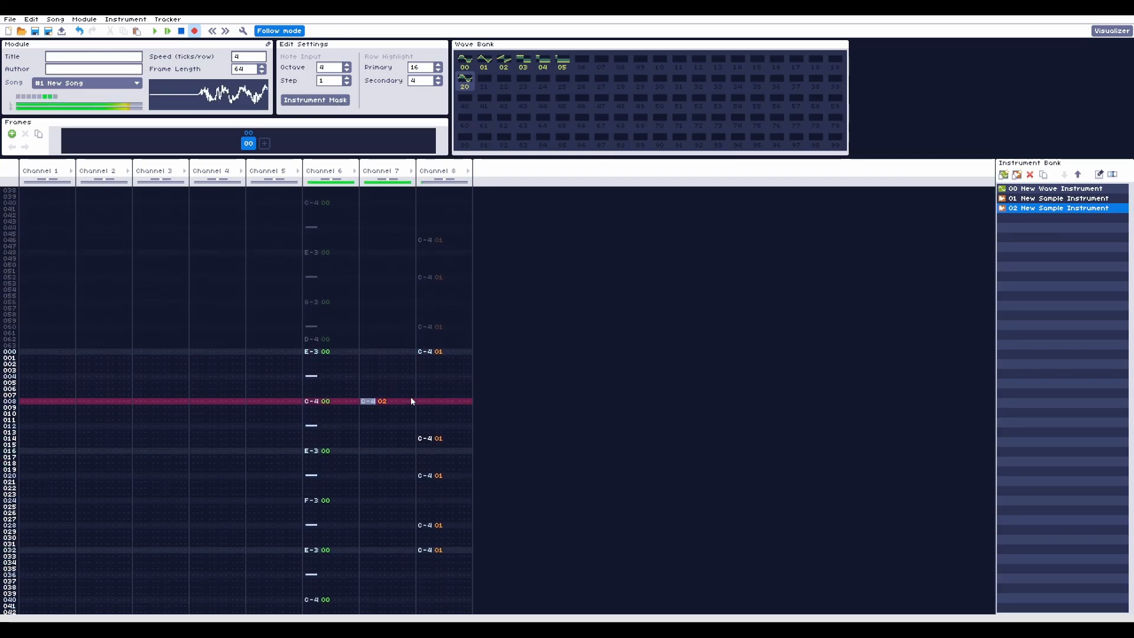
key(z)
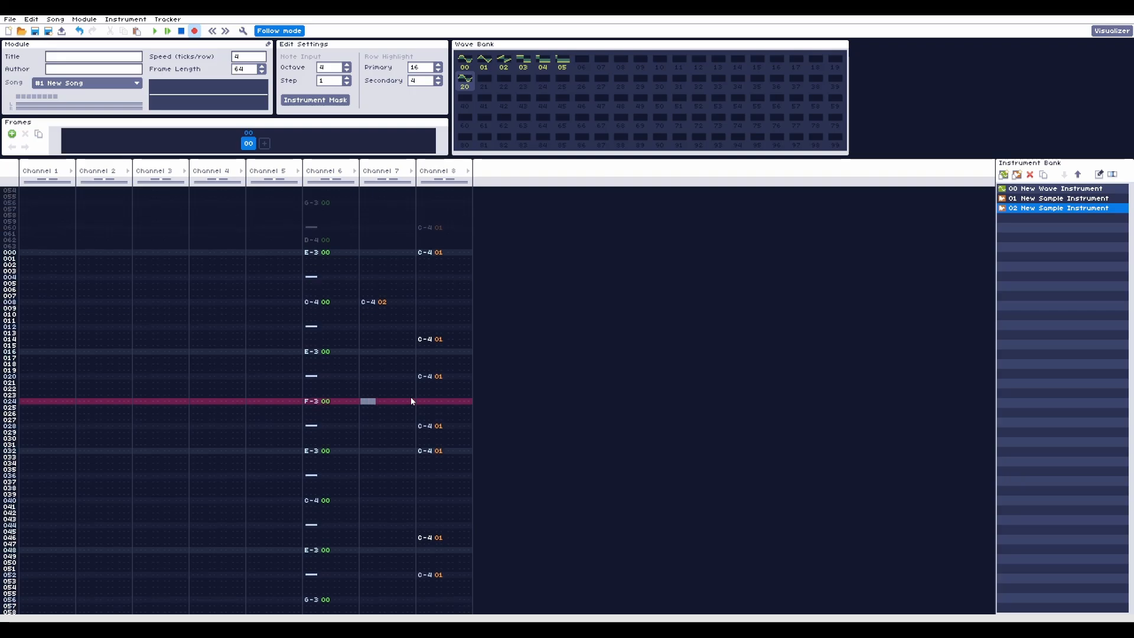
key(Return)
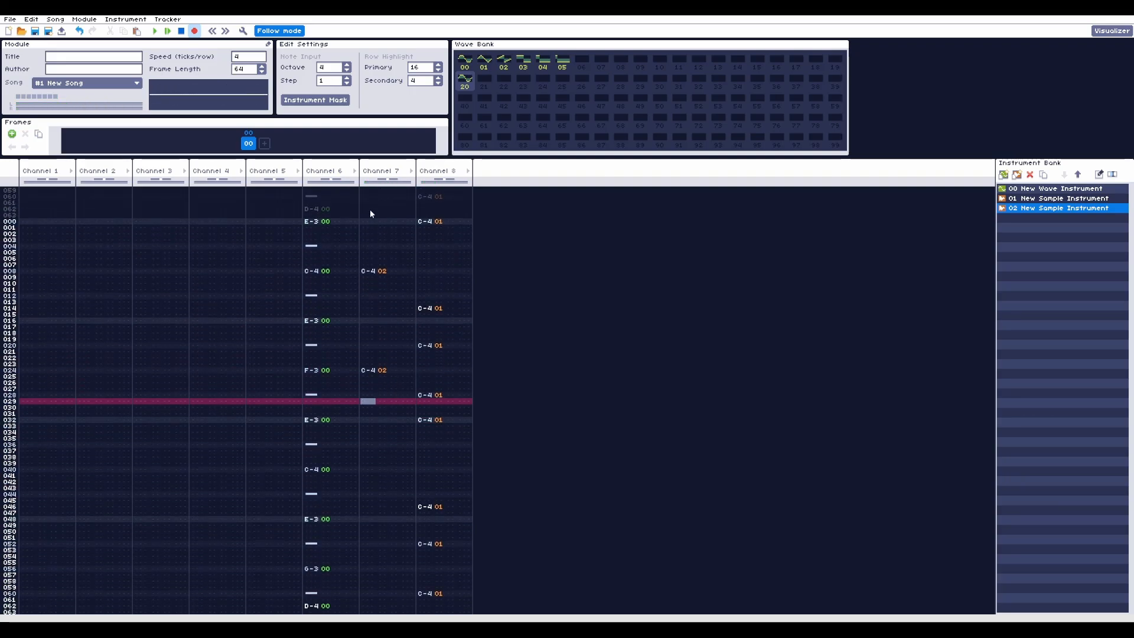
Clear the instrument 02 notes from Channel 7 and place the cursor in Channel 8
drag(370, 401, 376, 302)
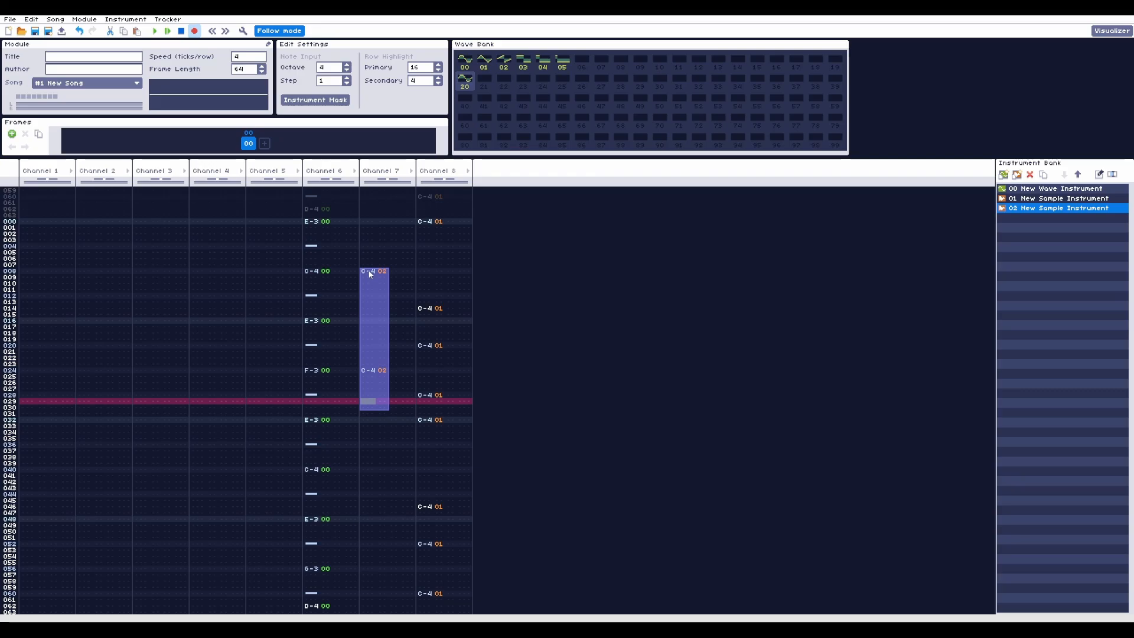
click(419, 267)
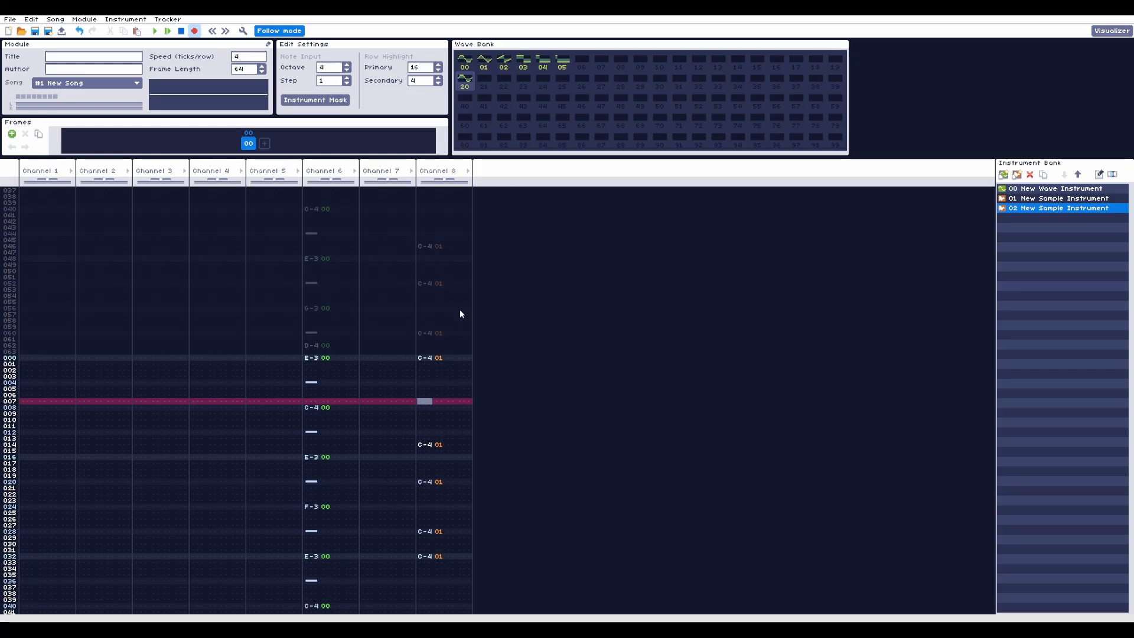
Enter a C-4 note with instrument 02 on row 007 of Channel 8
key(z)
key(Down)
key(Down)
key(Down)
key(Down)
key(Down)
key(Down)
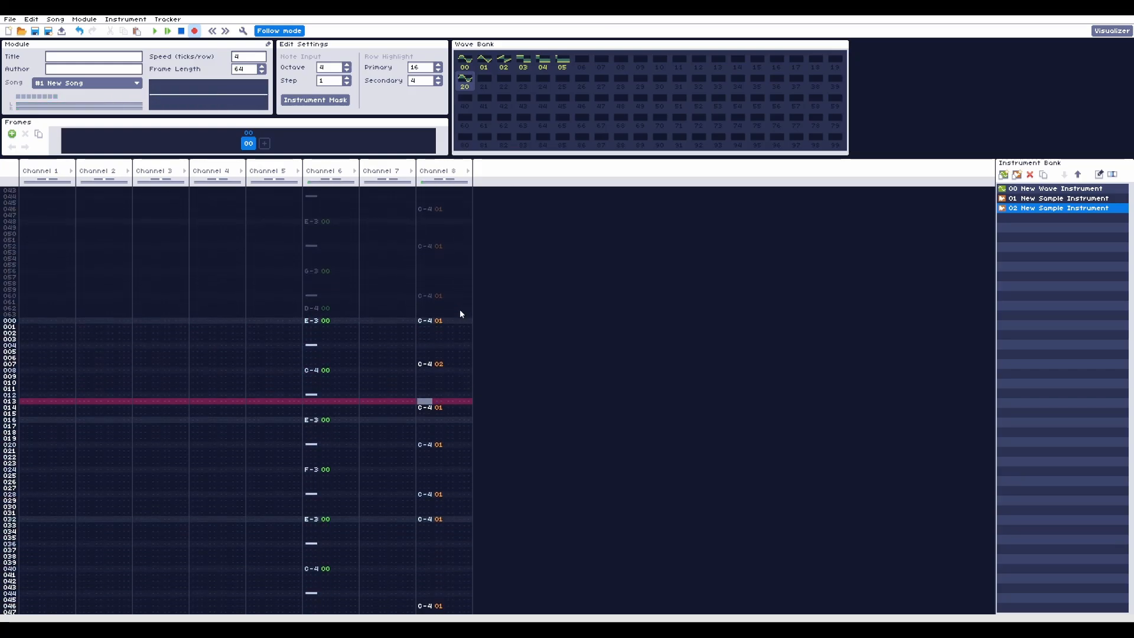
key(Down)
key(Down)
Replace the instrument 02 note on row 007 of Channel 8 with a C-4 note on row 008
key(Up)
key(Up)
key(Up)
key(Up)
key(Up)
key(Up)
key(Up)
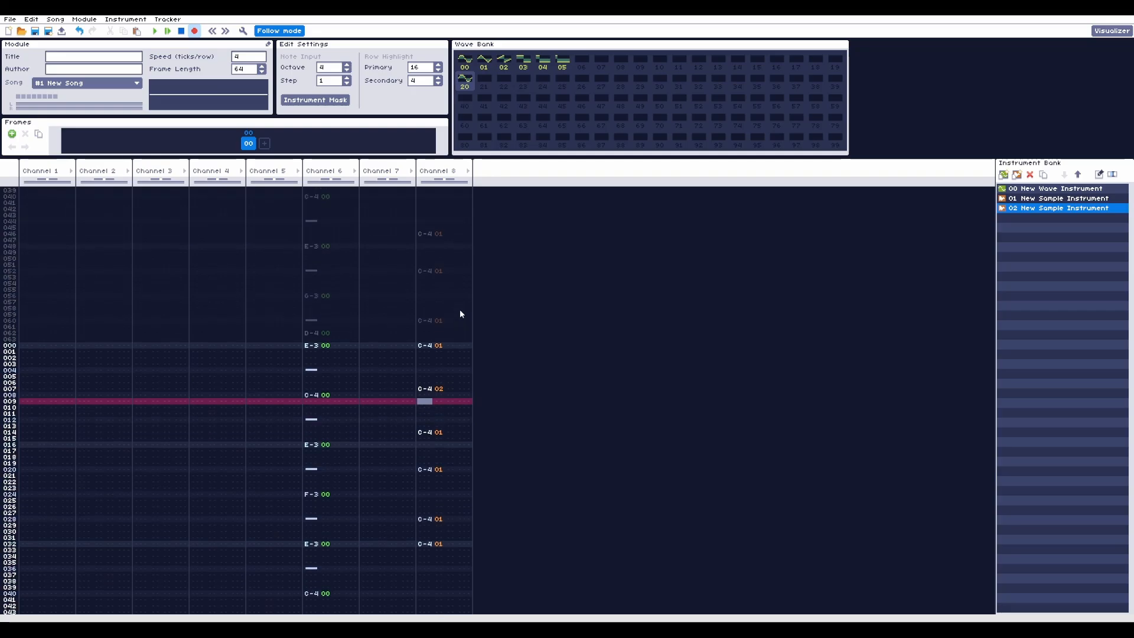
key(Down)
key(Down)
key(Down)
key(Down)
key(Down)
key(Down)
key(Down)
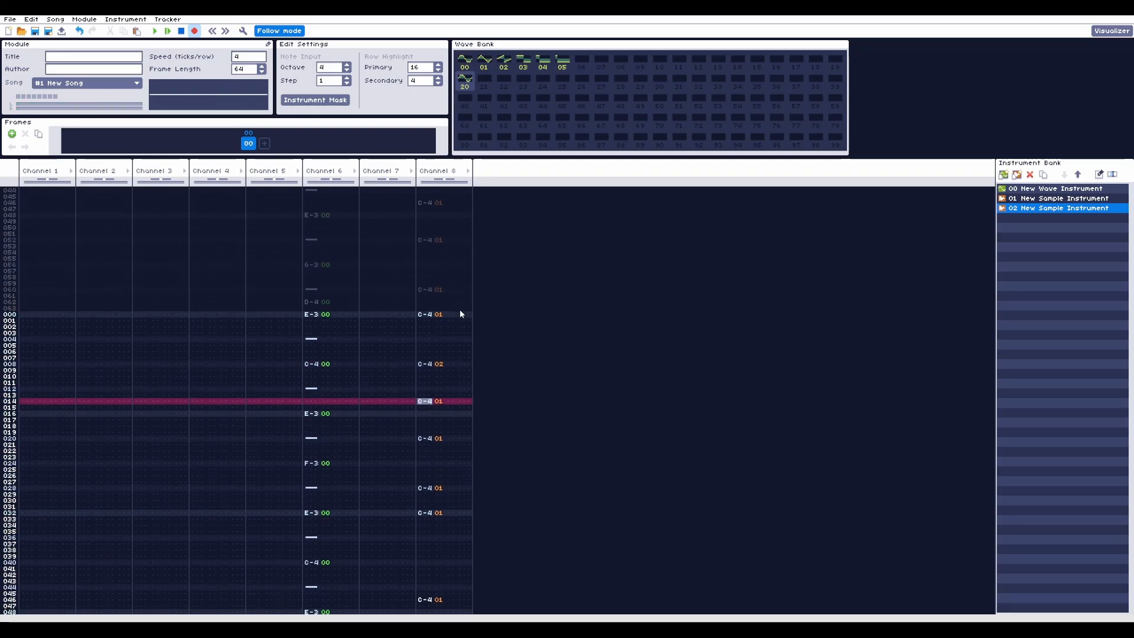
Enter a C-4 note with instrument 02 on row 016 of Channel 8
key(z)
key(Down)
key(Down)
key(Down)
key(Down)
key(Down)
key(Down)
key(Down)
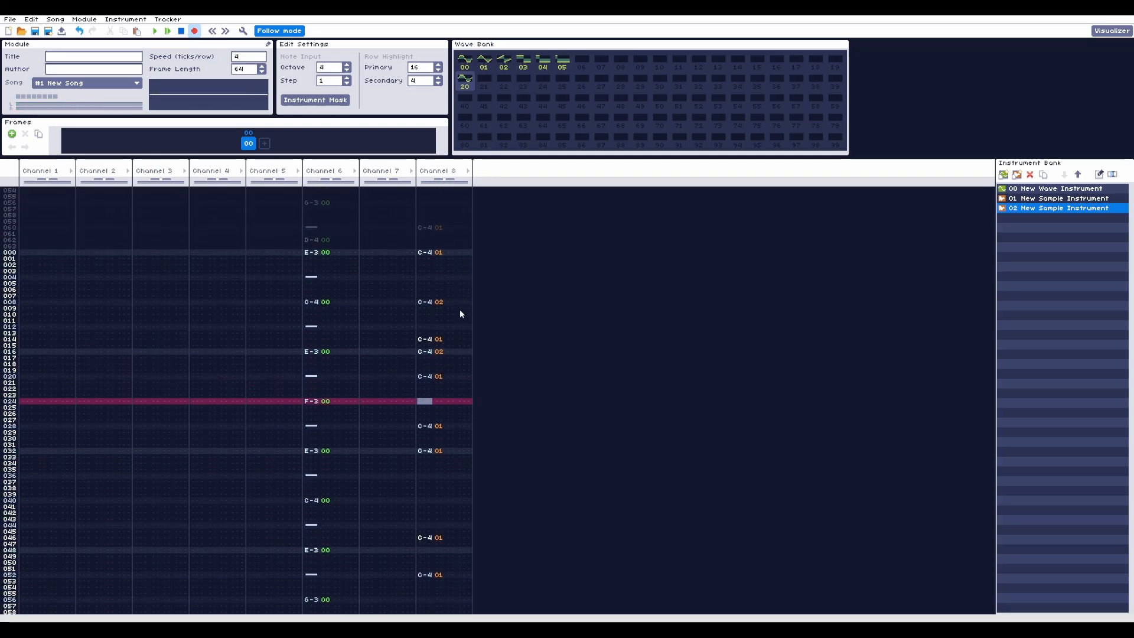
Enter a C-4 note with instrument 02 on row 024 of Channel 8
key(z)
key(Down)
key(Down)
key(Down)
key(Down)
key(Down)
key(Down)
key(Down)
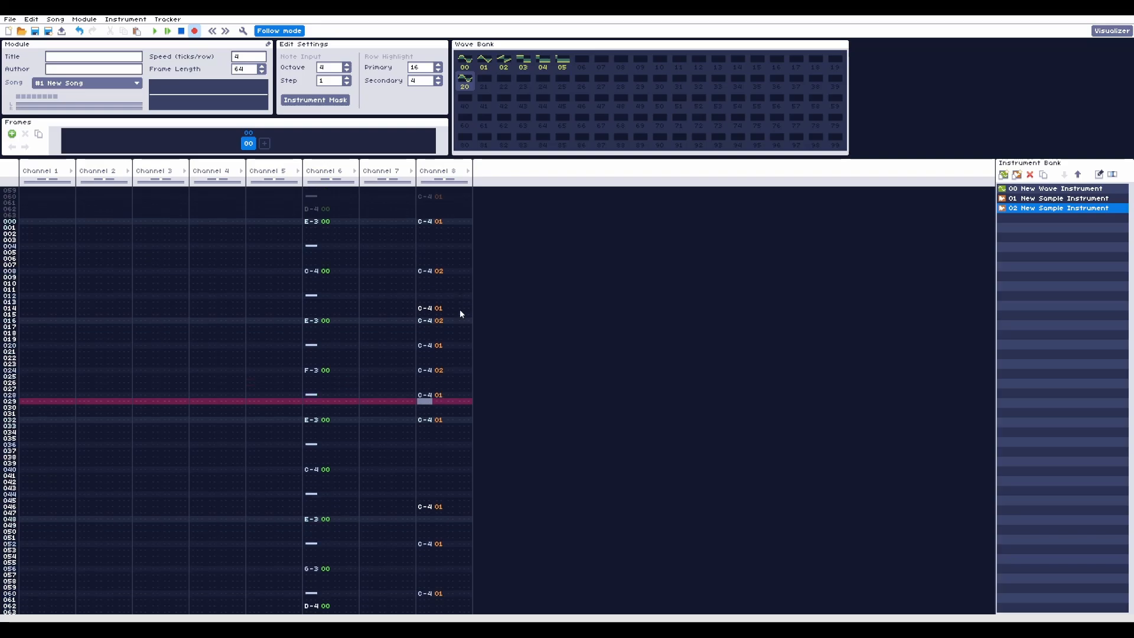
Place C-4 instrument 02 notes on rows 040 and 056 of Channel 8, clearing those on rows 016 and 036, and play the pattern
key(Down)
key(Down)
key(Down)
key(Down)
key(z)
key(Down)
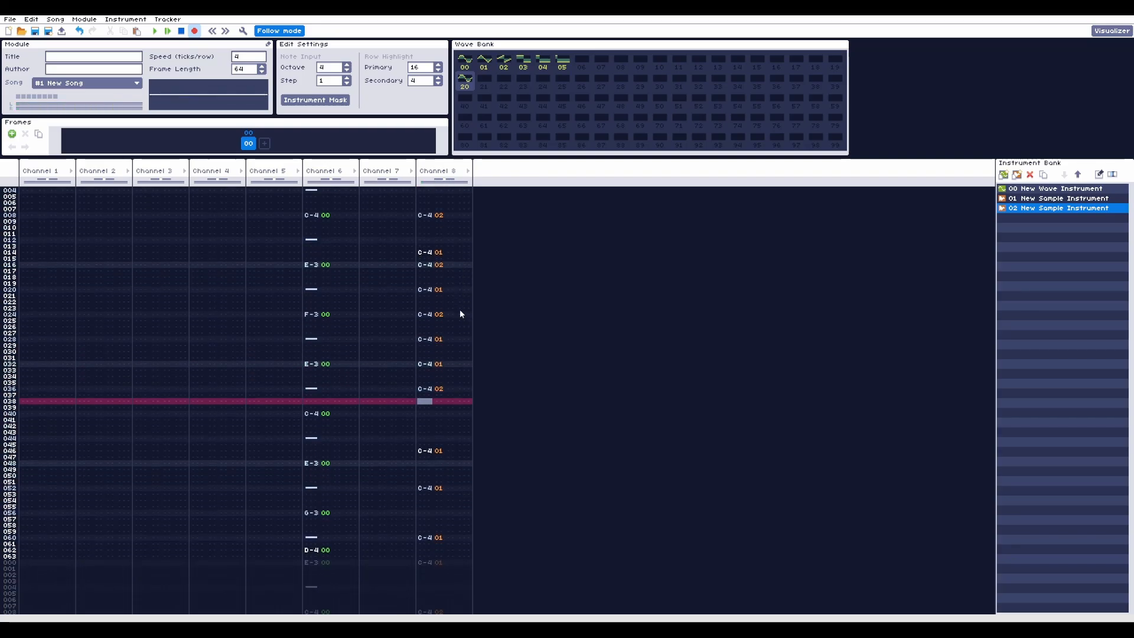
key(Return)
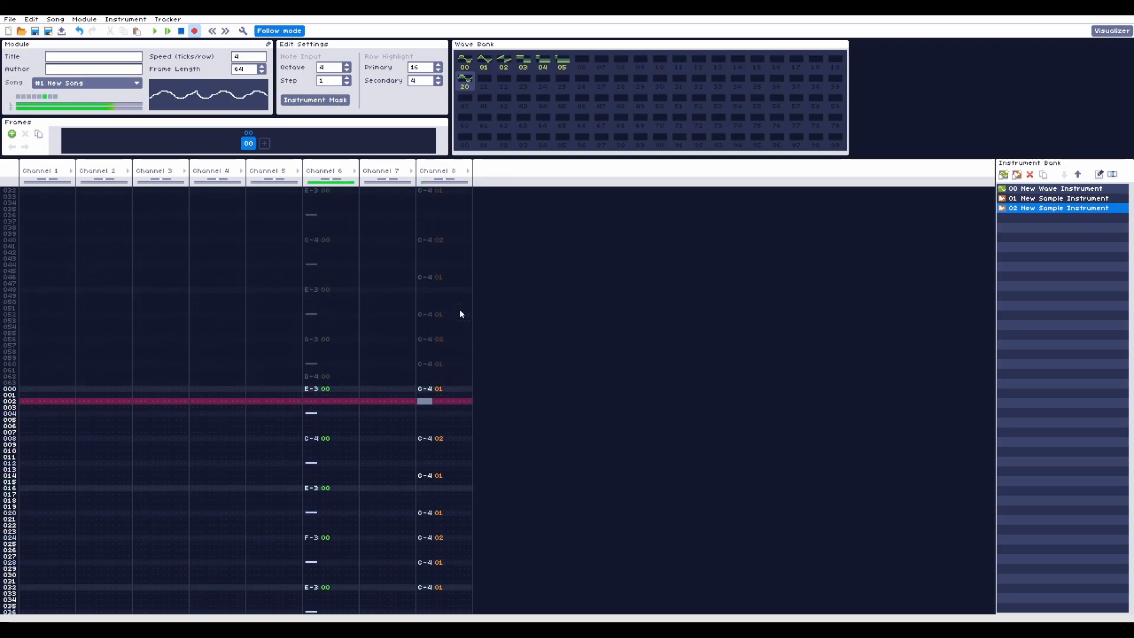
key(Return)
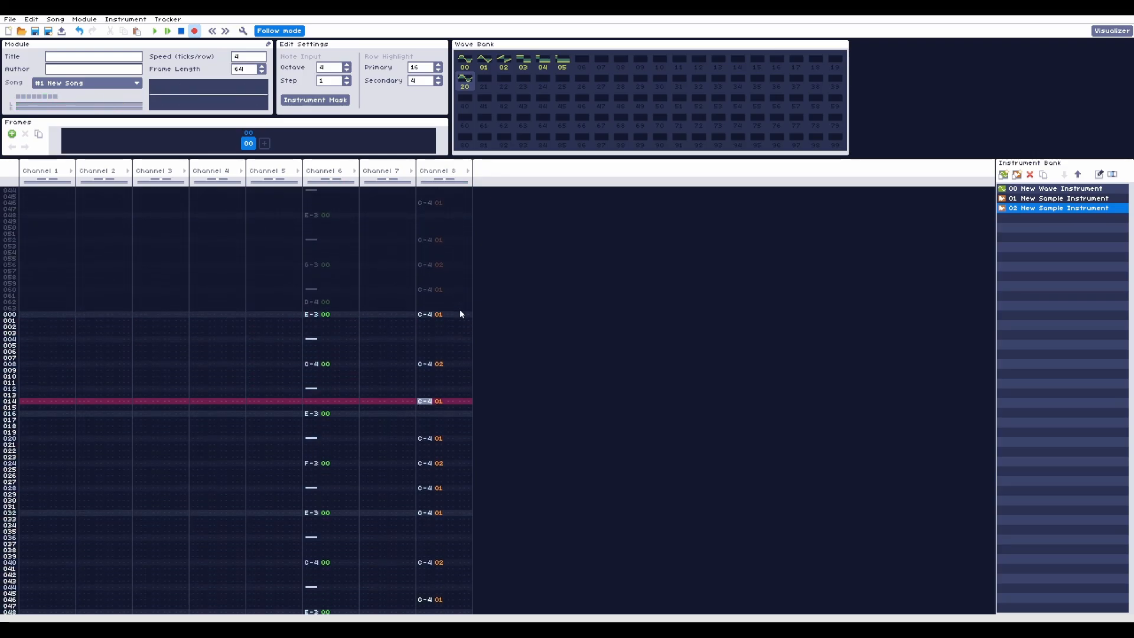
Add sample instrument 03 and import the "close hat" sample into it
click(1017, 175)
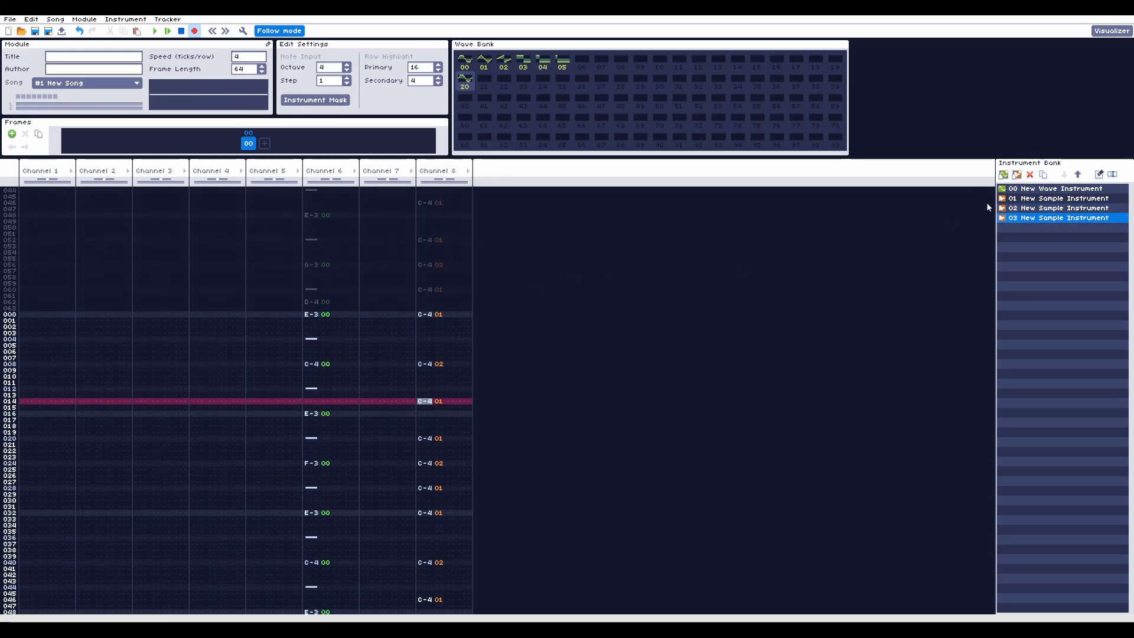
double_click(1056, 217)
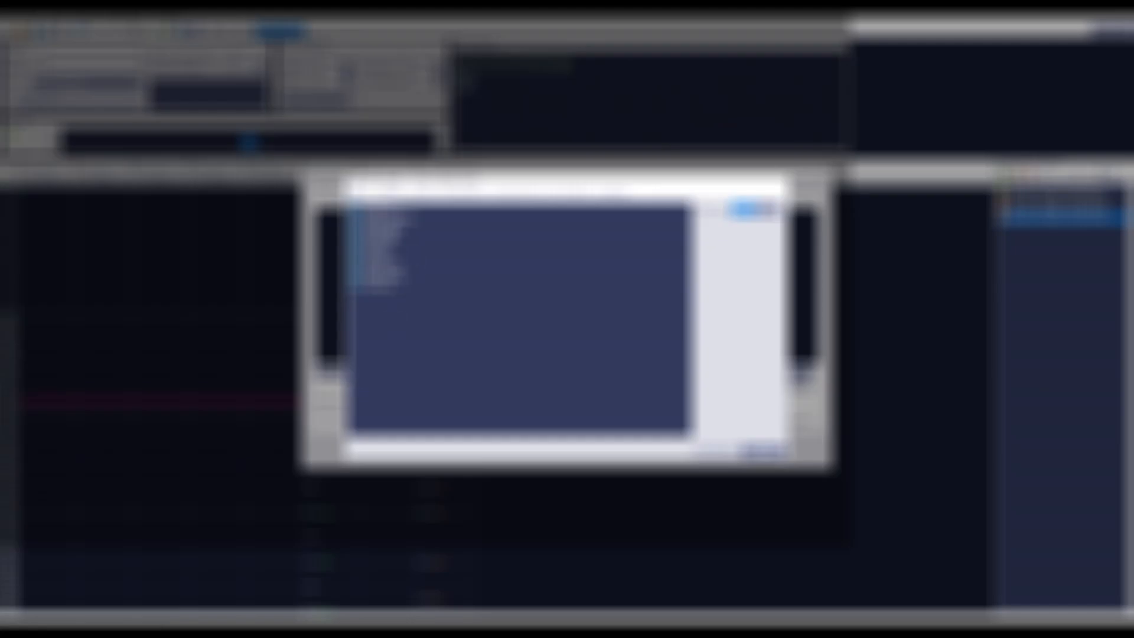
click(378, 219)
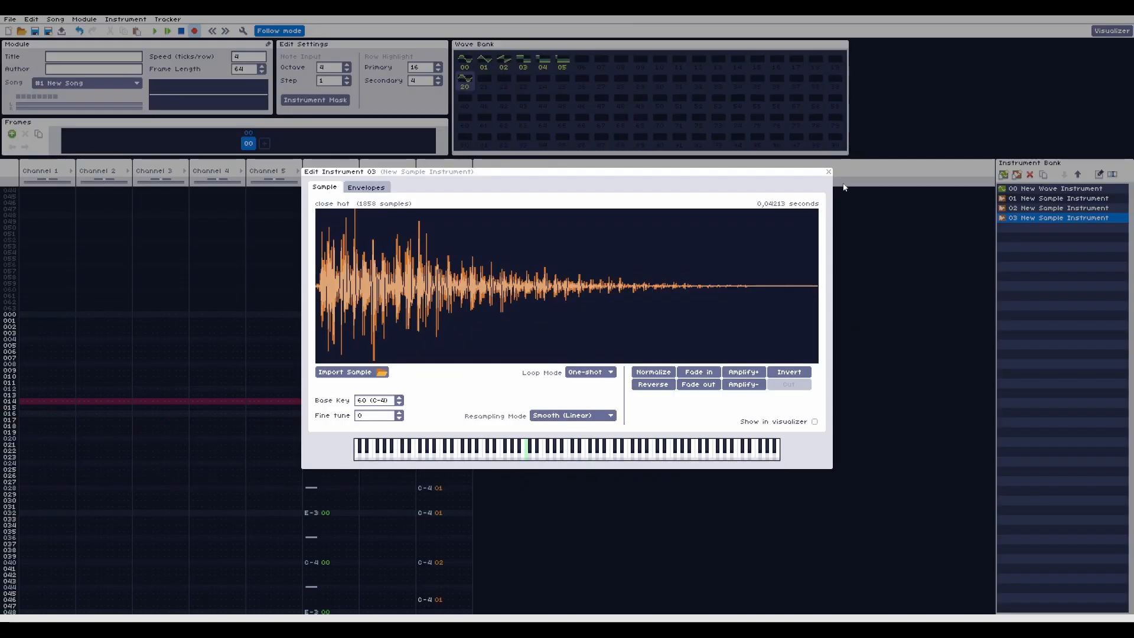
click(829, 172)
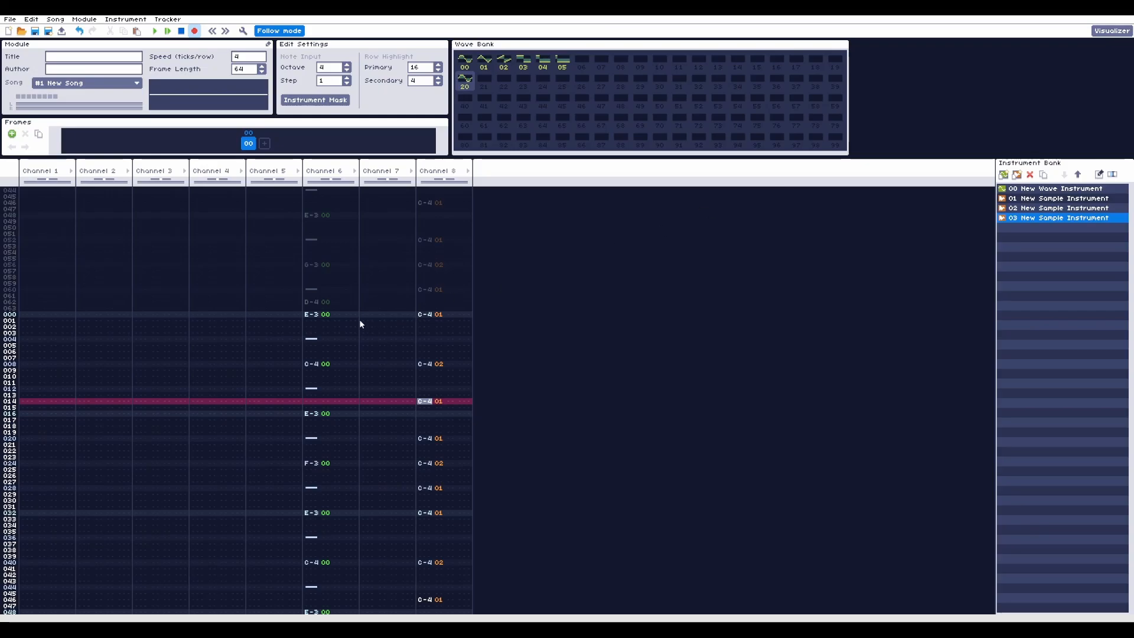
Enter C-4 notes with instrument 03 on rows 000, 002, 004 and 006 of Channel 7 and play them briefly
click(374, 314)
key(z)
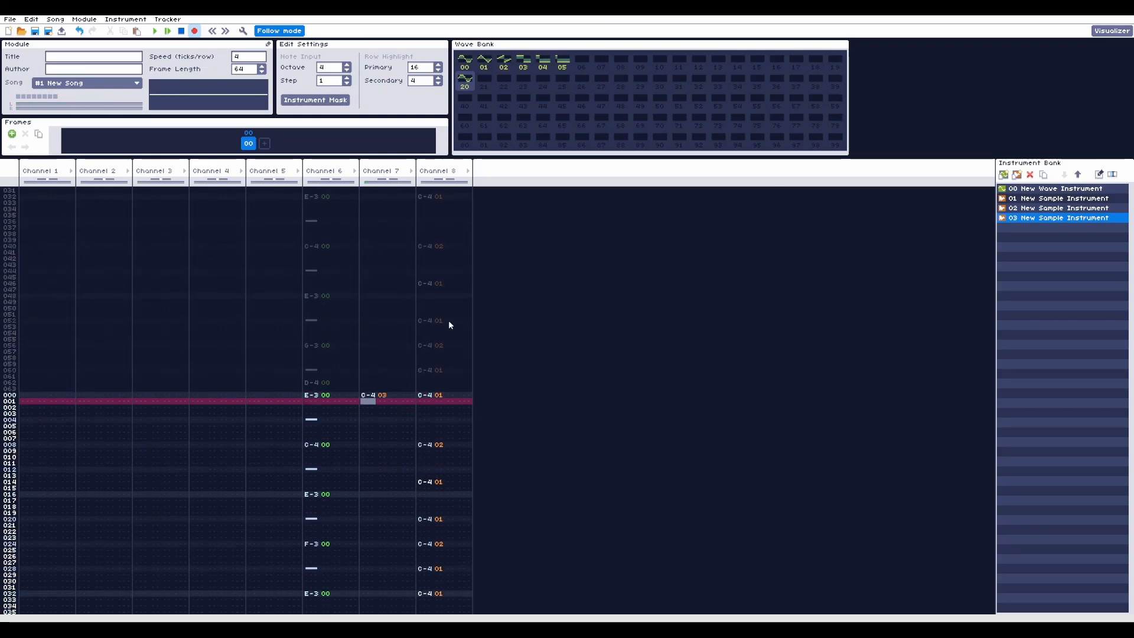
key(Down)
key(z)
key(Down)
key(z)
key(Down)
key(z)
key(Return)
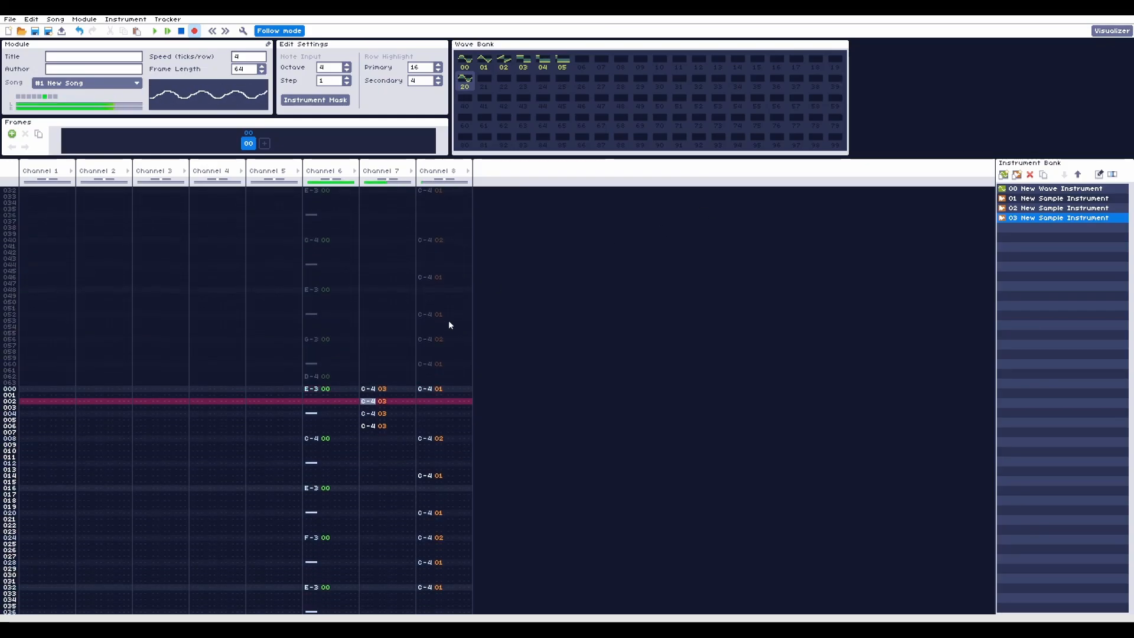
key(Return)
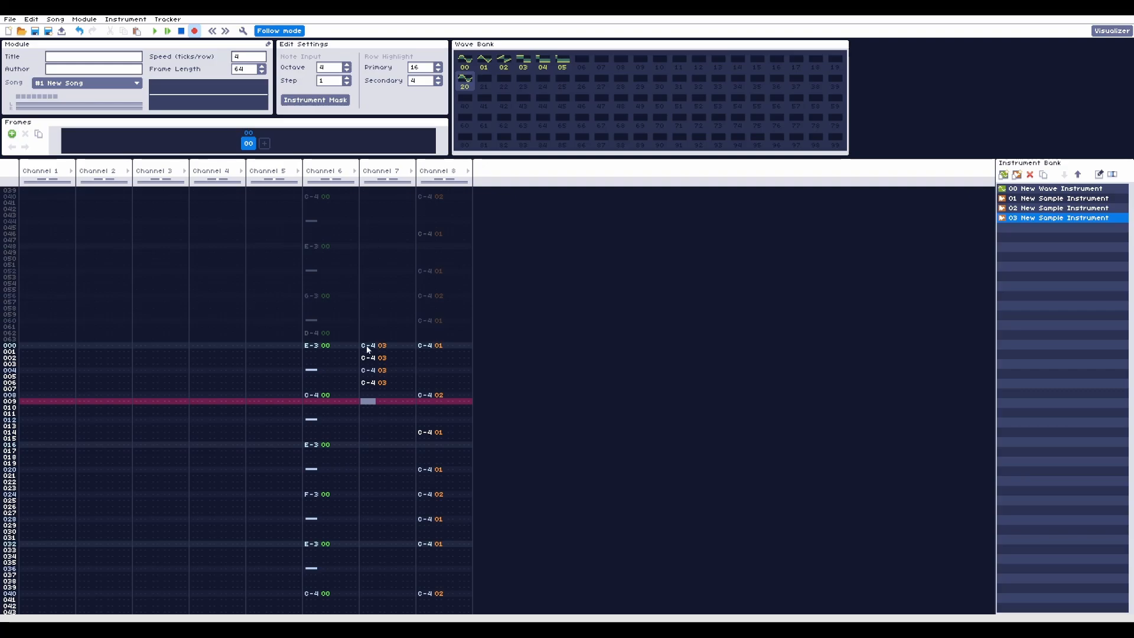
Copy the hi-hat notes in rows 000–007 of Channel 7 and paste them from row 008
drag(367, 347, 400, 391)
key(ctrl+c)
click(371, 404)
key(ctrl+v)
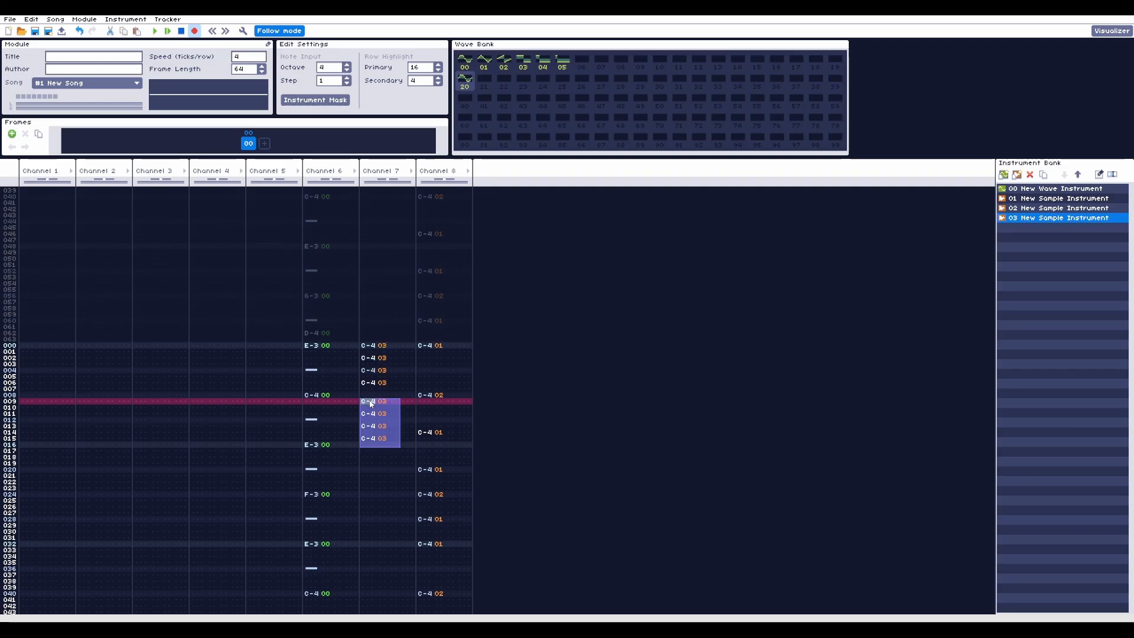
click(366, 397)
key(ctrl+v)
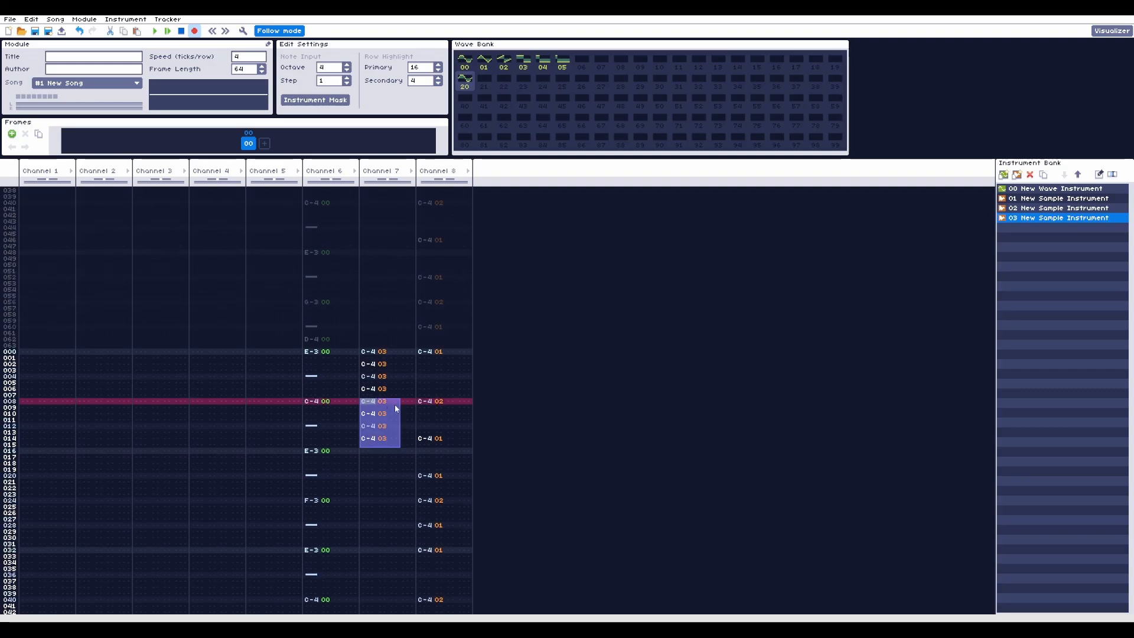
Paste the copied hi-hat notes in Channel 7 from row 016 and again from row 024
click(365, 447)
key(ctrl+v)
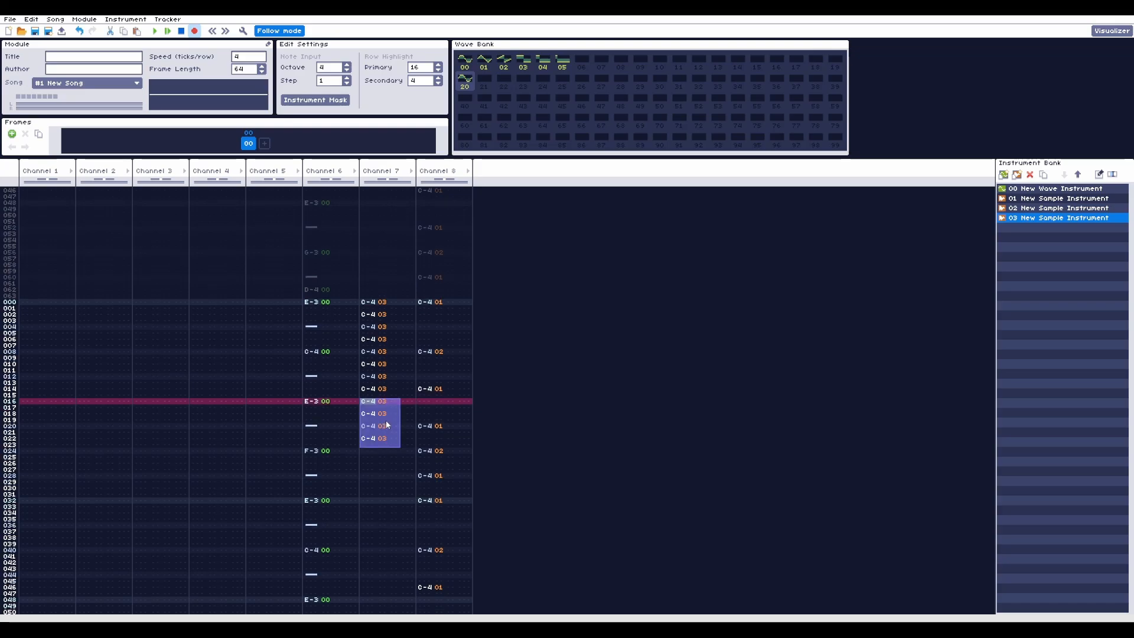
click(385, 420)
click(369, 444)
key(ctrl+v)
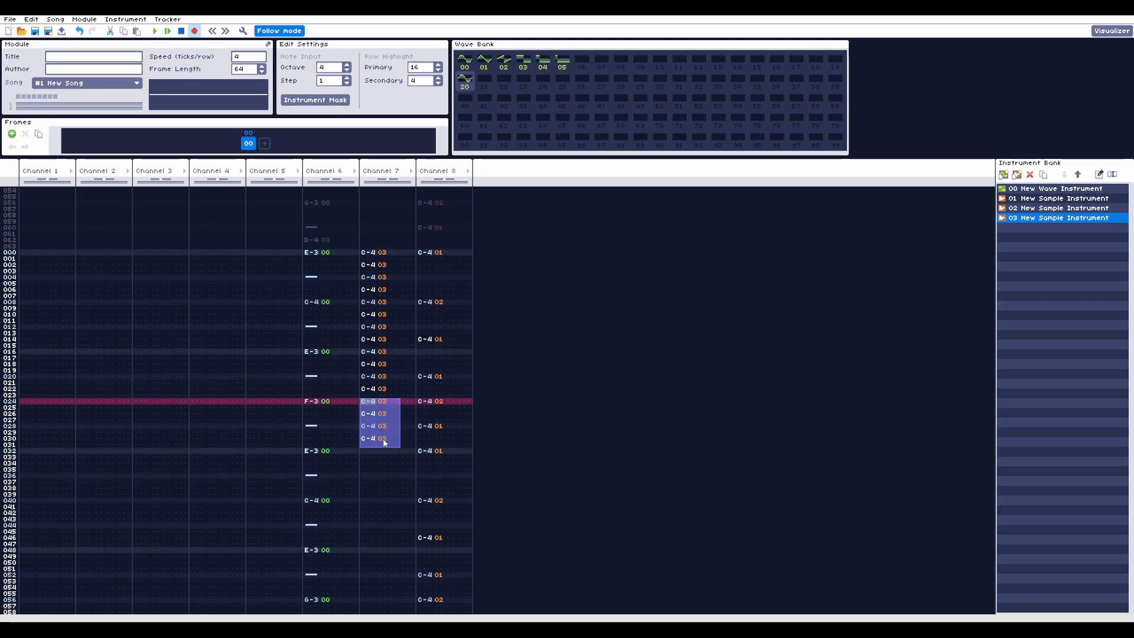
Copy the hi-hat notes in rows 000–030 of Channel 7 and paste them from row 032
drag(399, 255, 367, 445)
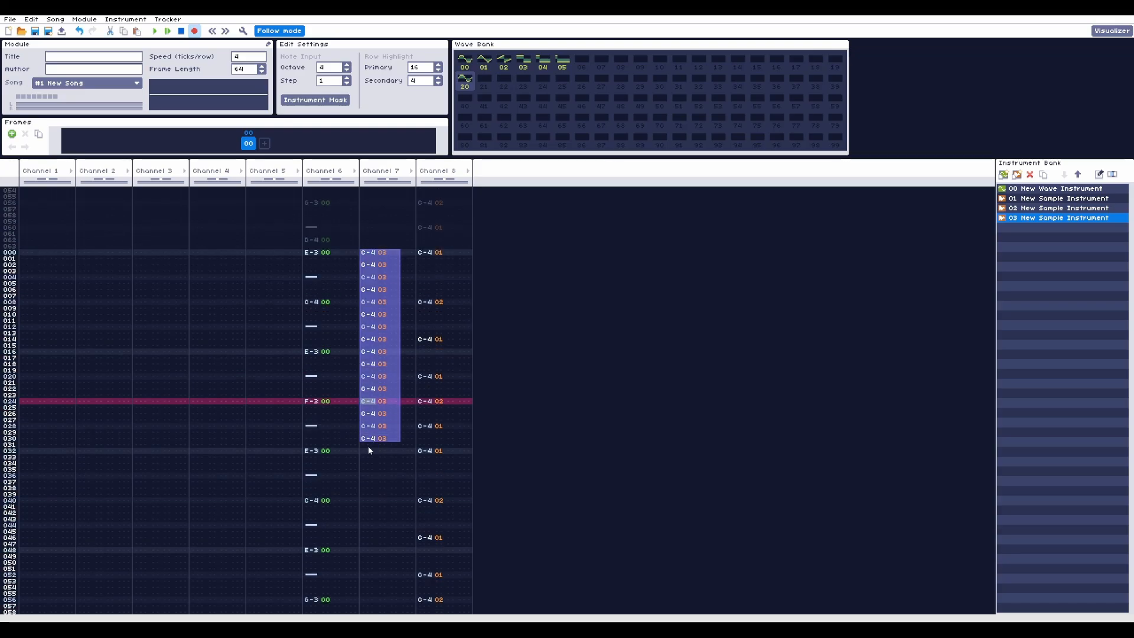
key(ctrl+c)
click(367, 451)
key(ctrl+v)
scroll(367, 450, up, 1)
scroll(381, 447, down, 4)
click(616, 356)
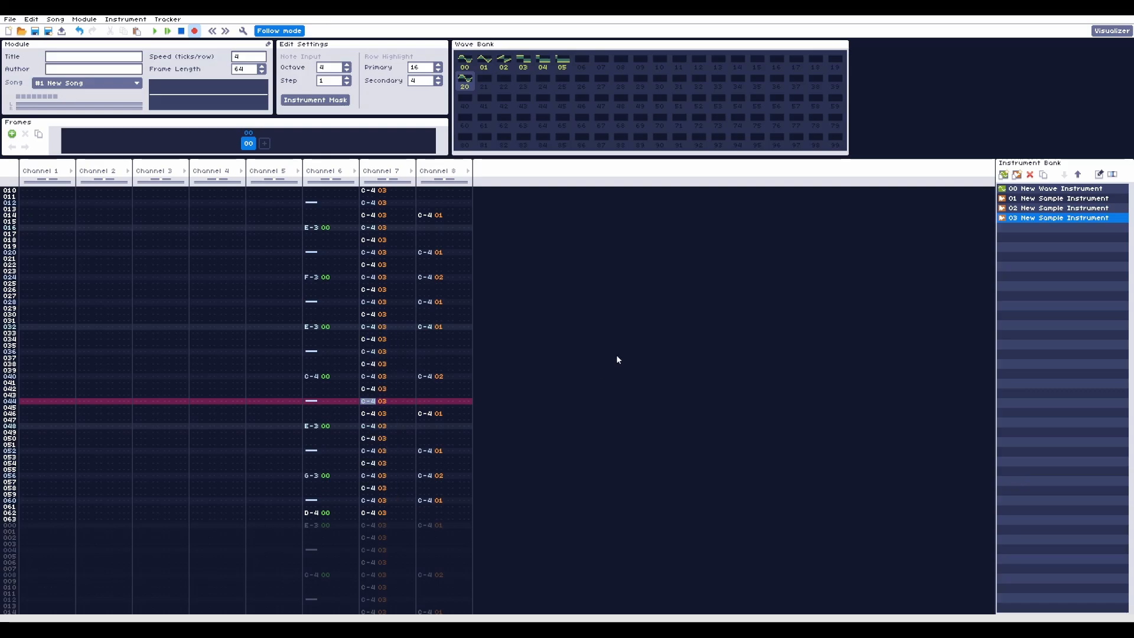
Play the pattern with the full hi-hat line, stop it, and return to row 000 of Channel 7
key(Return)
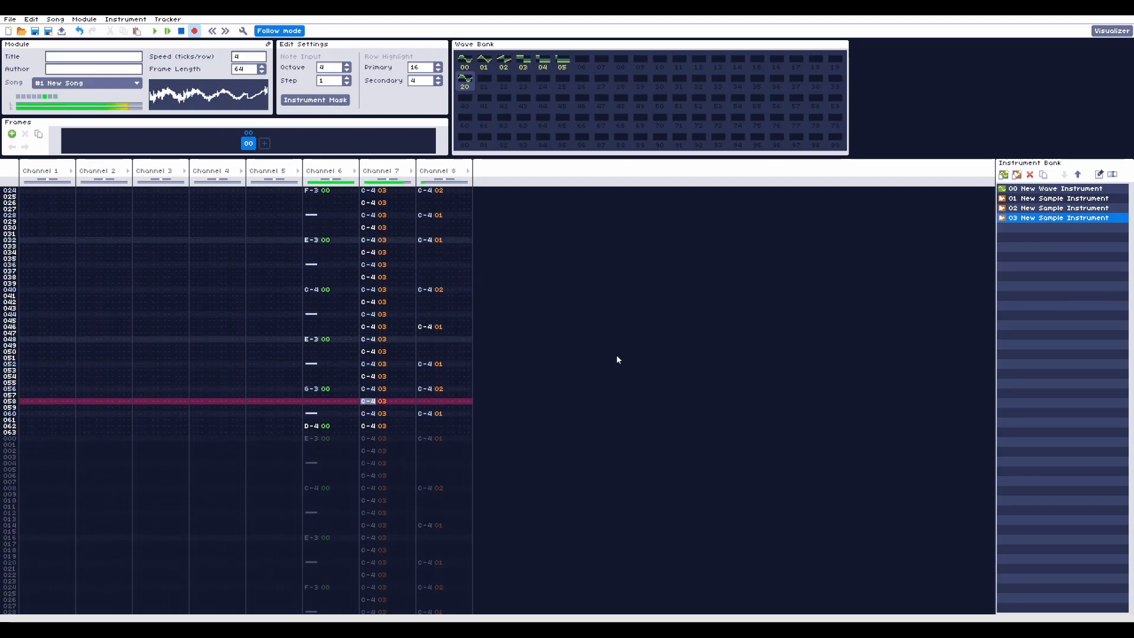
key(Return)
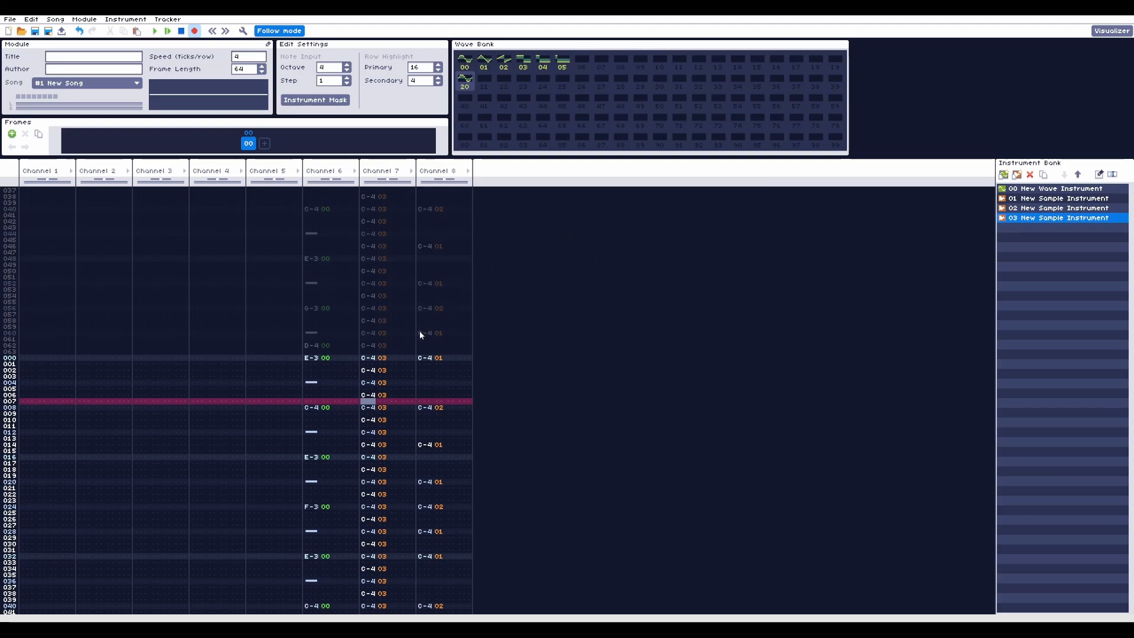
click(392, 362)
key(Up)
key(Left)
key(Left)
key(Left)
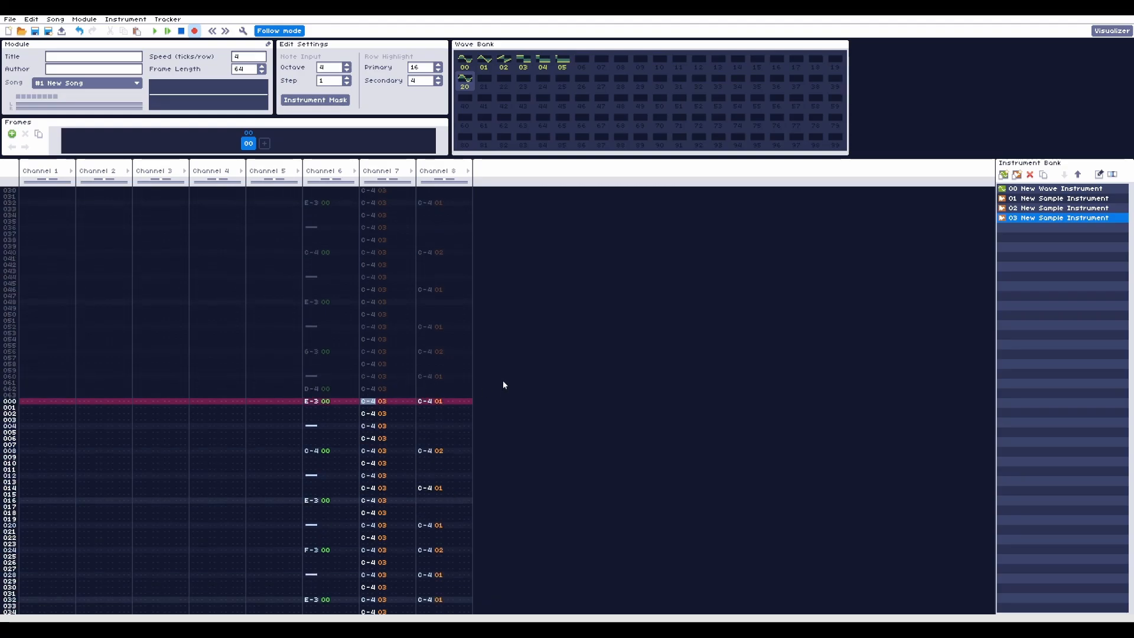
Enter volume 90 for the hi-hat note on row 000 of Channel 7
key(Right)
key(Right)
key(Right)
text(90)
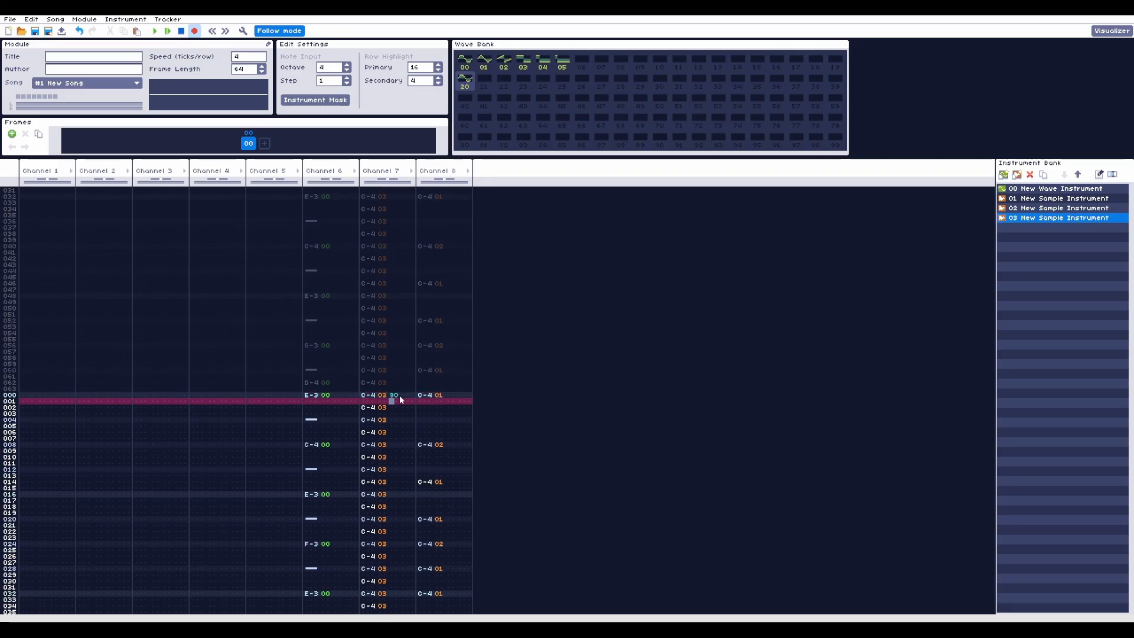
key(Up)
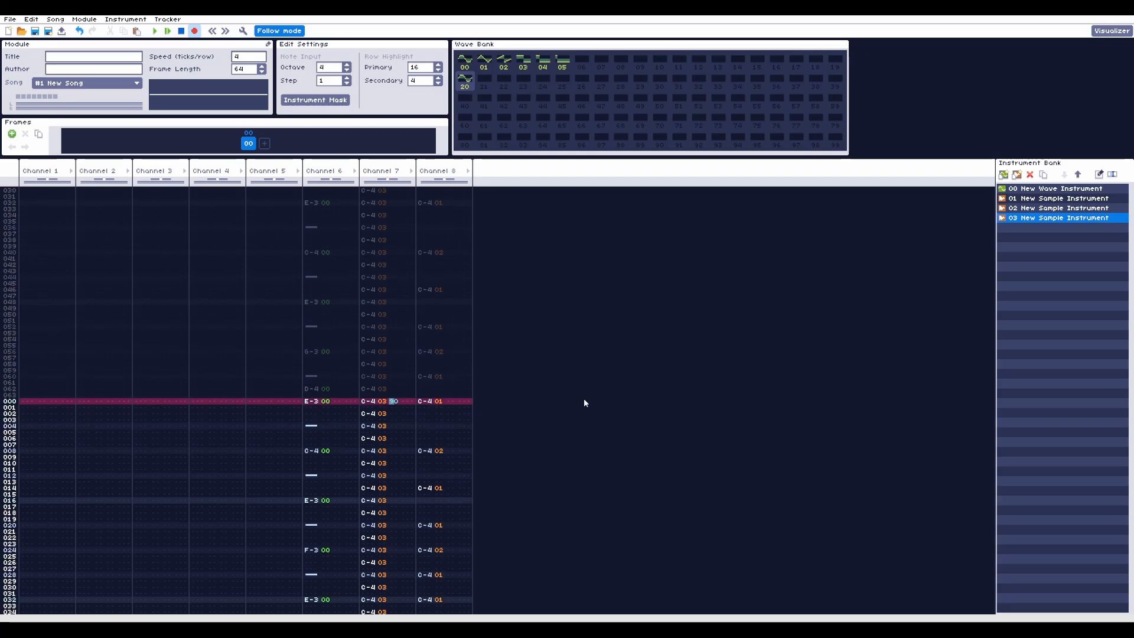
Change the volume of the hi-hat note on row 000 of Channel 7 to 40
text(9)
key(Up)
key(Right)
text(9)
key(Up)
text(4)
key(Up)
key(Right)
text(0)
Enter hi-hat volumes 07, 40 and 70 on rows 002, 004 and 006 of Channel 7
key(Down)
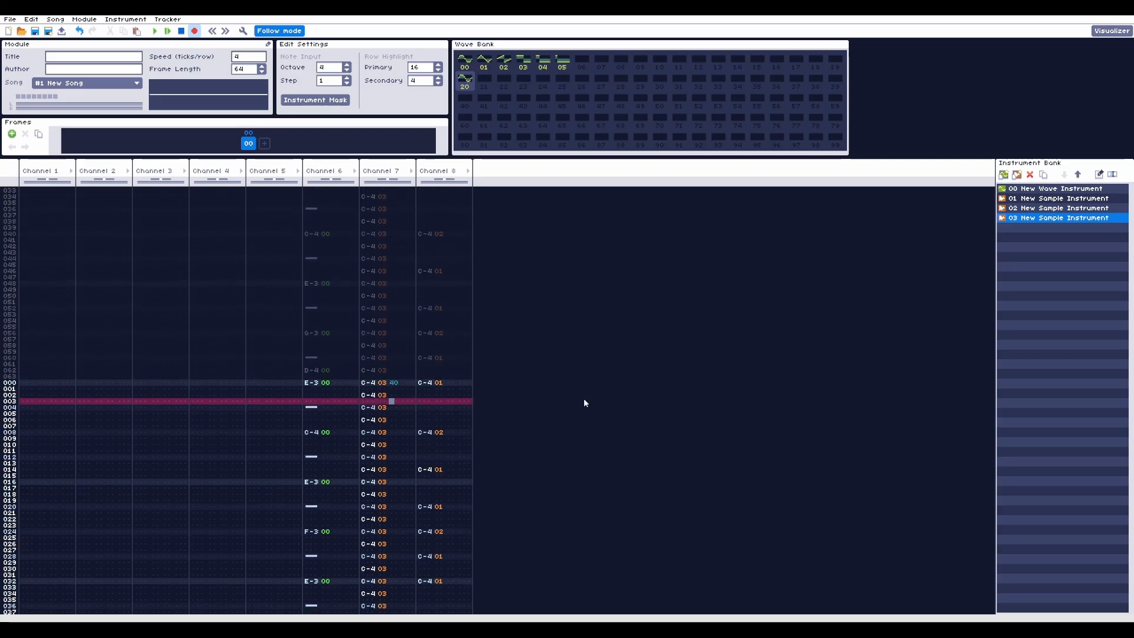
text(7)
key(Down)
text(40)
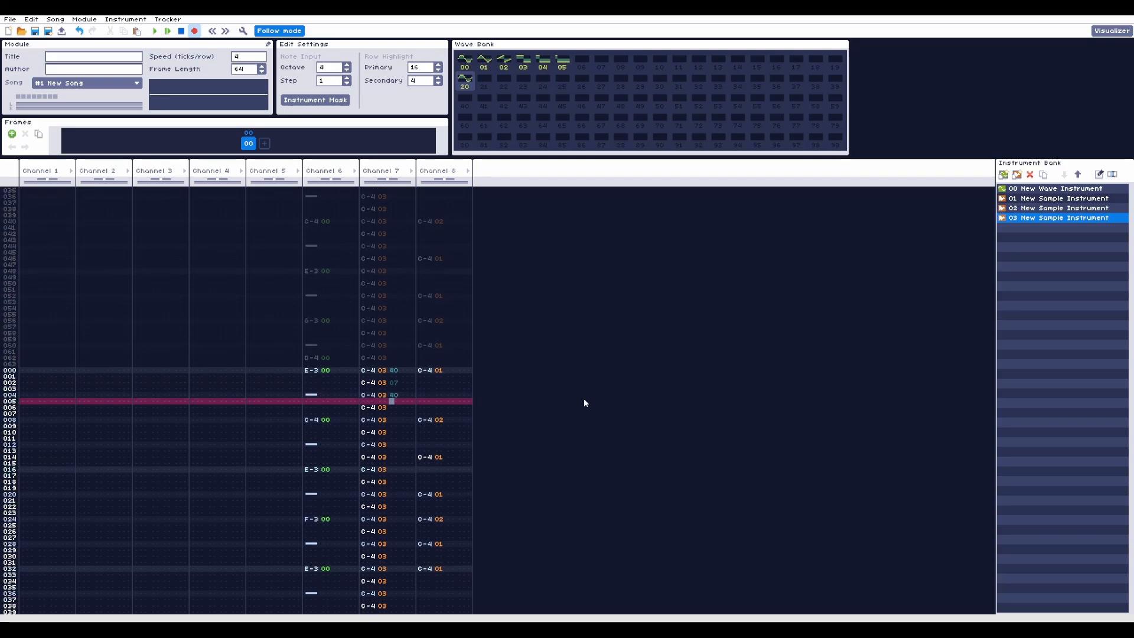
key(Down)
key(Down)
key(Up)
text(70)
Enter hi-hat volumes 40, 70, 40 and 70 on rows 008, 010, 012 and 014 of Channel 7 and play them briefly
key(Down)
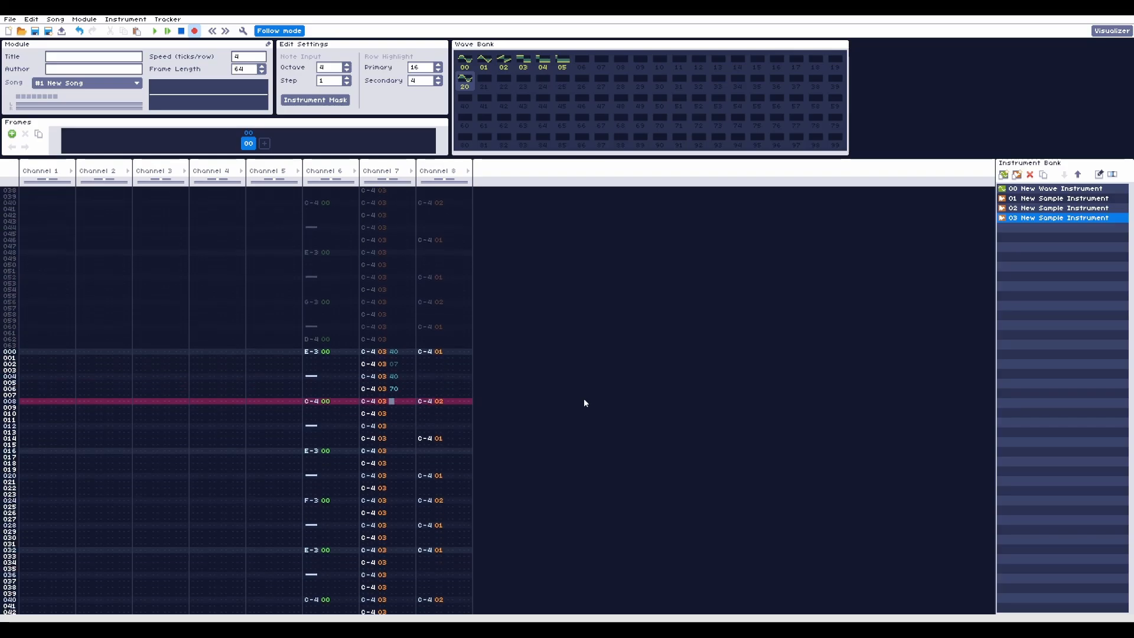
text(40)
key(Down)
text(70)
key(Down)
text(40)
key(Down)
text(70)
key(Return)
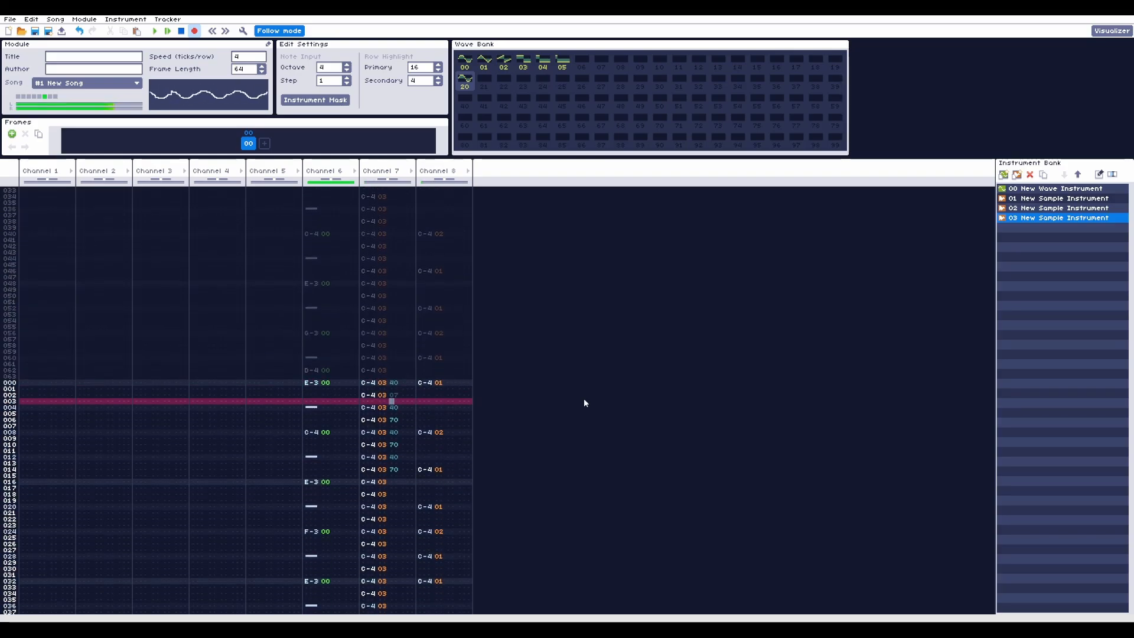
key(Return)
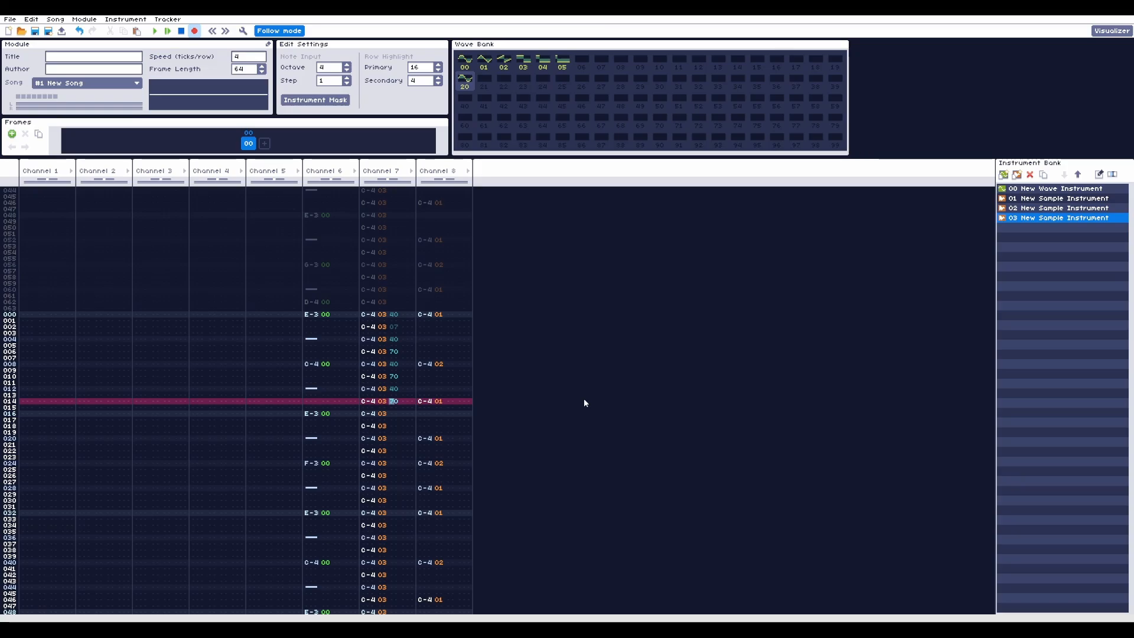
Change the first volume digits on rows 000, 002, 004 and 006 of Channel 7 to give 70, 47, 70 and 40
key(Up)
scroll(584, 403, up, 8)
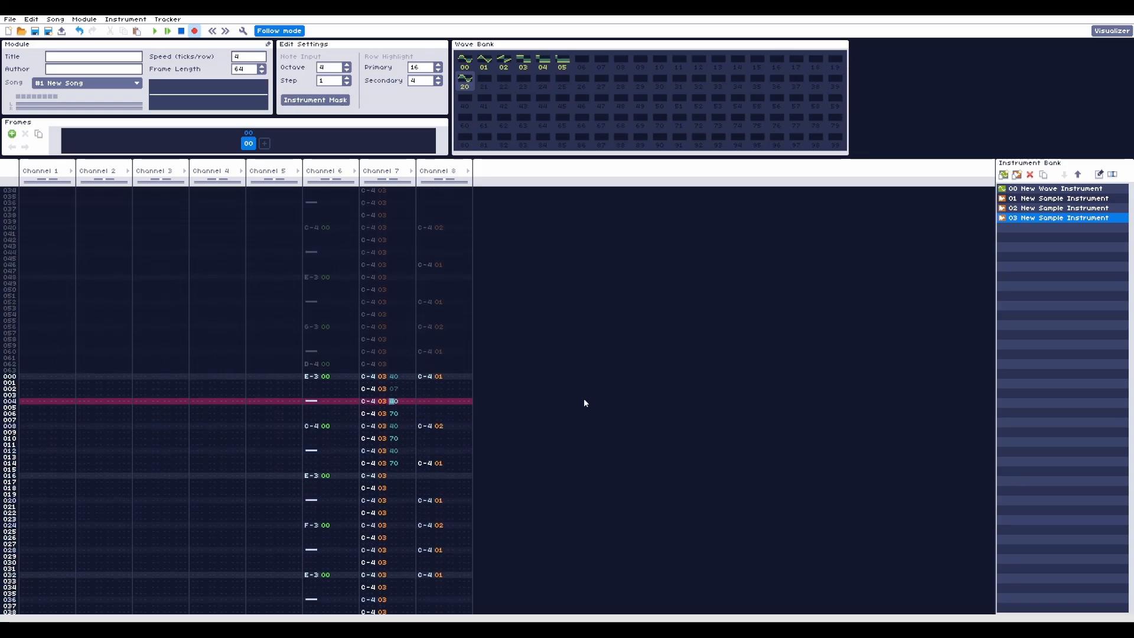
text(7)
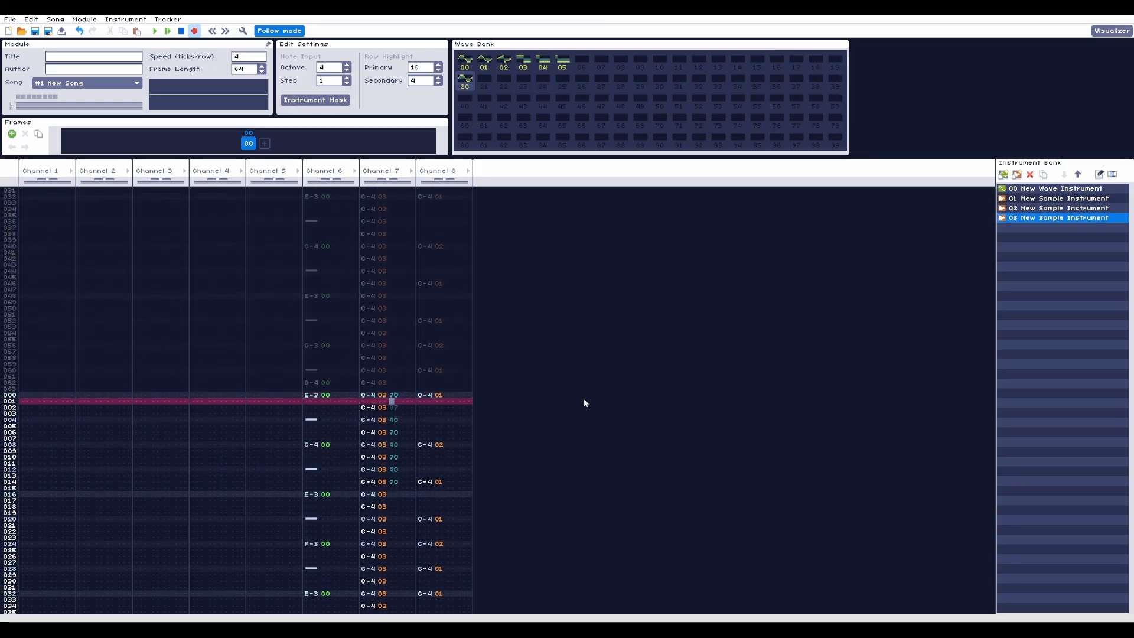
key(Down)
text(4)
key(Down)
text(7)
key(Down)
key(4)
Change the hi-hat volumes on rows 008, 010, 012 and 014 of Channel 7 to 70, 40, 70 and 40
key(Down)
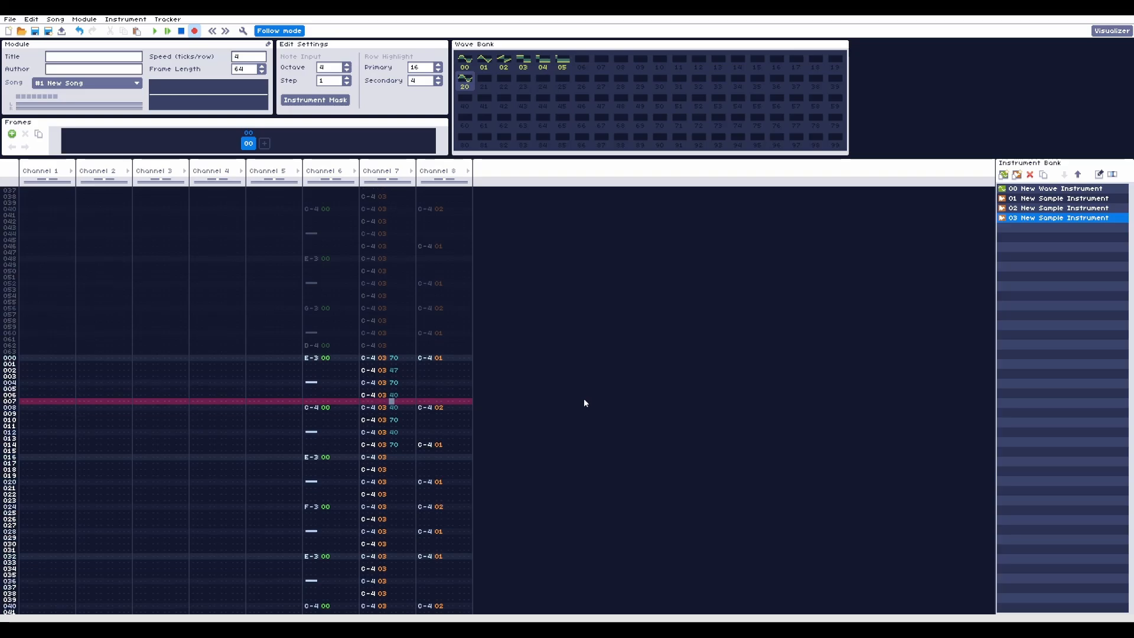
key(7)
key(Down)
key(4)
key(Down)
key(7)
key(Down)
key(4)
Correct the hi-hat volume on row 002 of Channel 7 to 40 and play the pattern briefly
scroll(583, 402, up, 13)
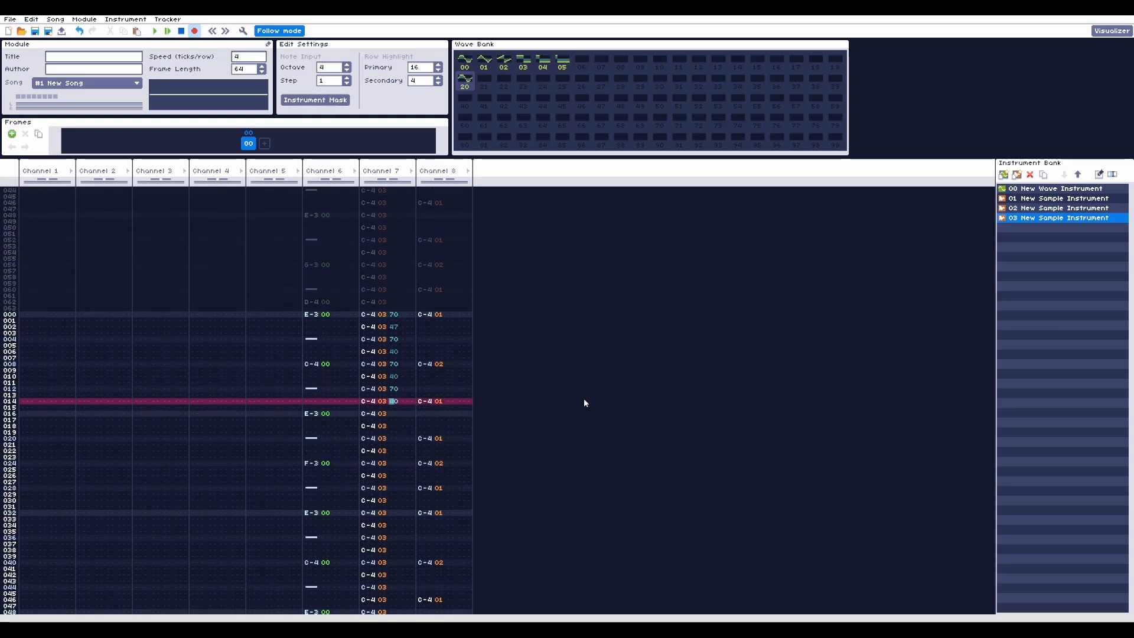
text(0)
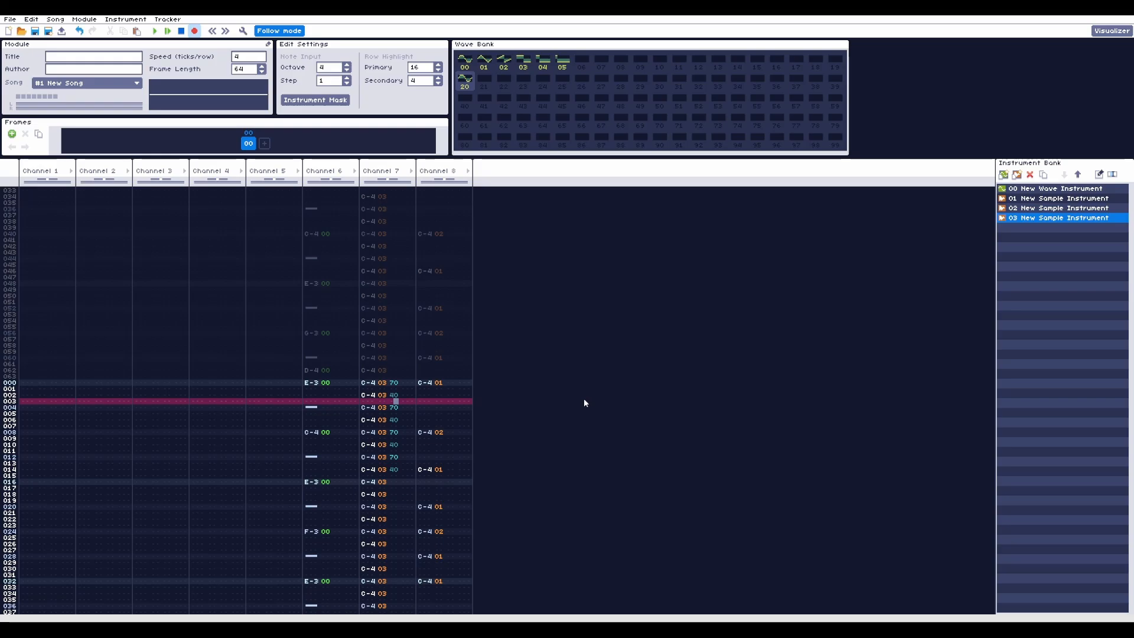
key(Return)
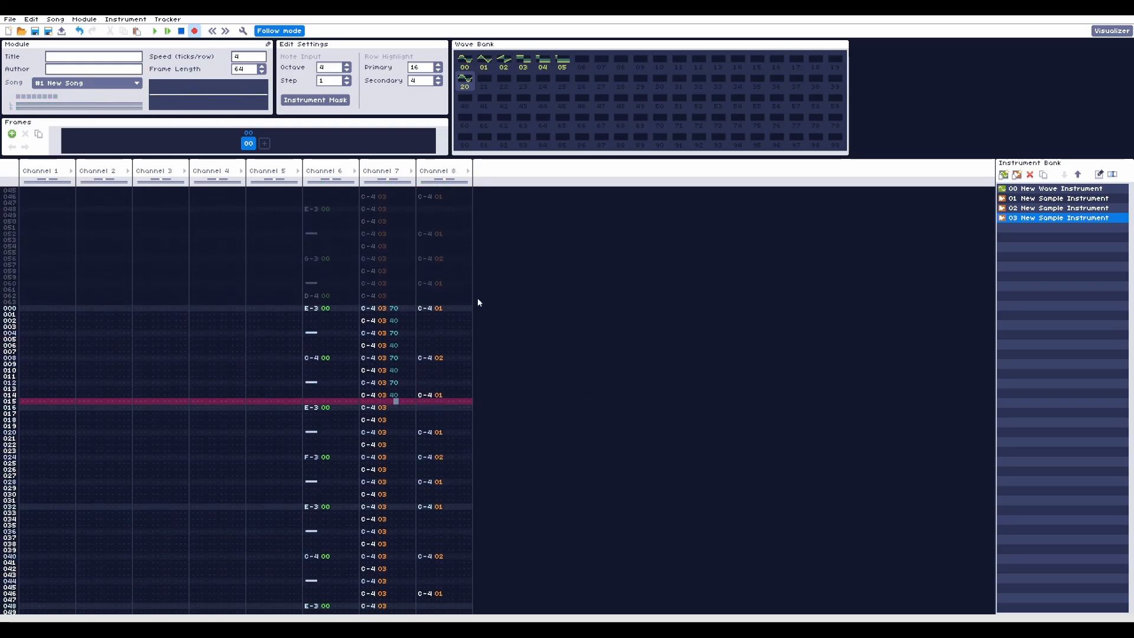
Copy the hi-hat volumes in rows 000–014 of Channel 7 and paste them from row 016
drag(402, 309, 397, 401)
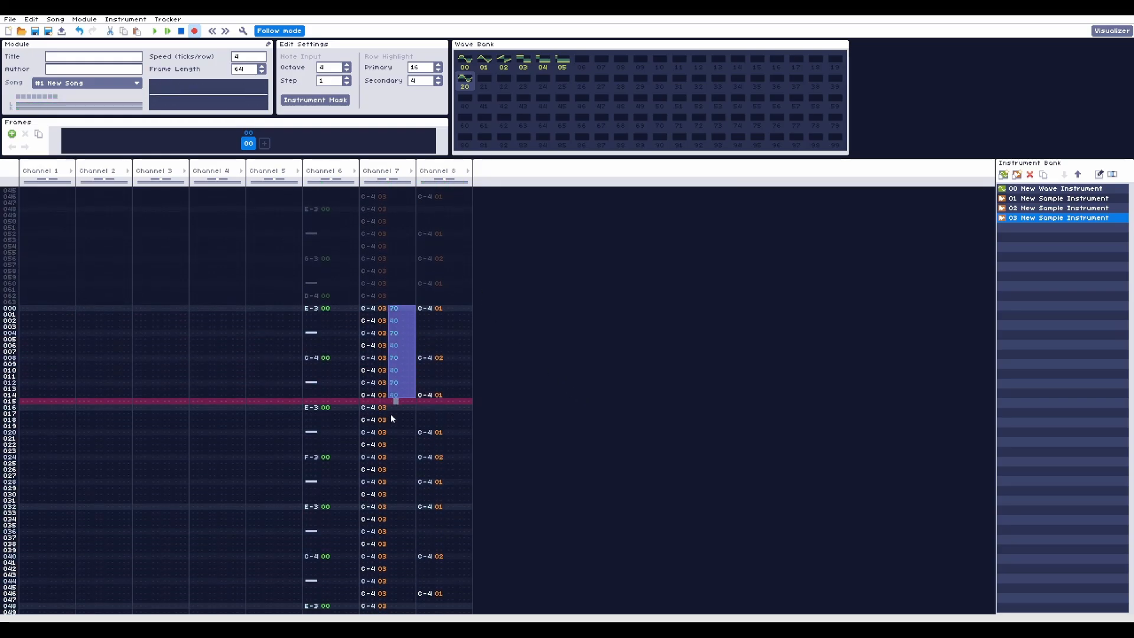
key(ctrl+c)
click(391, 410)
key(ctrl+v)
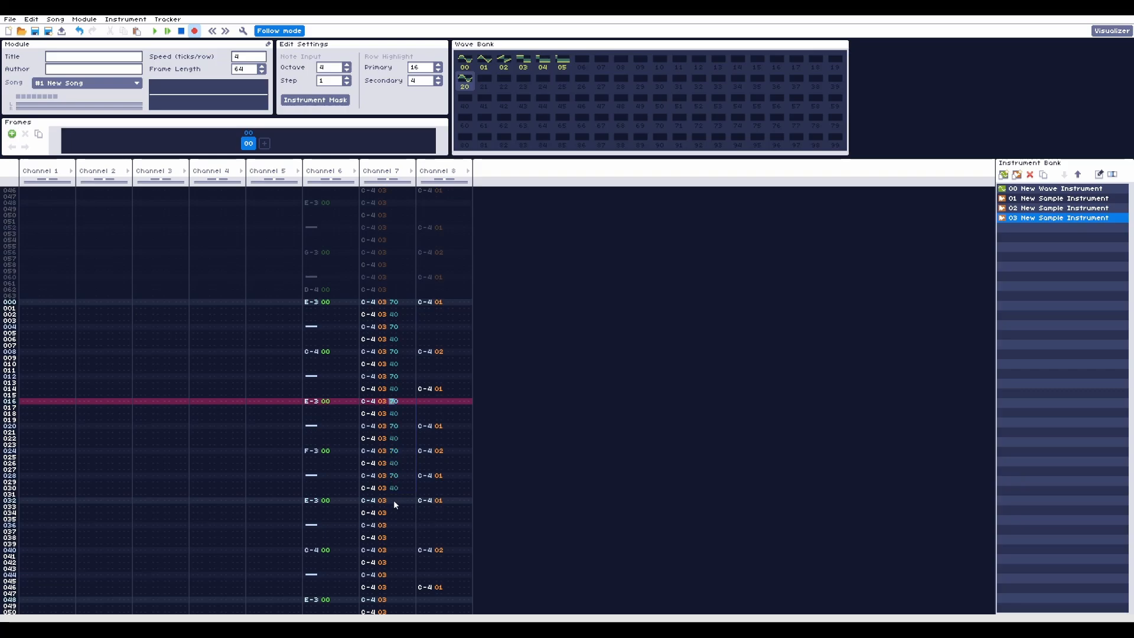
Paste the copied volumes in Channel 7 from rows 032 and 048, and play the whole pattern
click(394, 501)
key(ctrl+v)
click(394, 500)
key(ctrl+v)
key(Return)
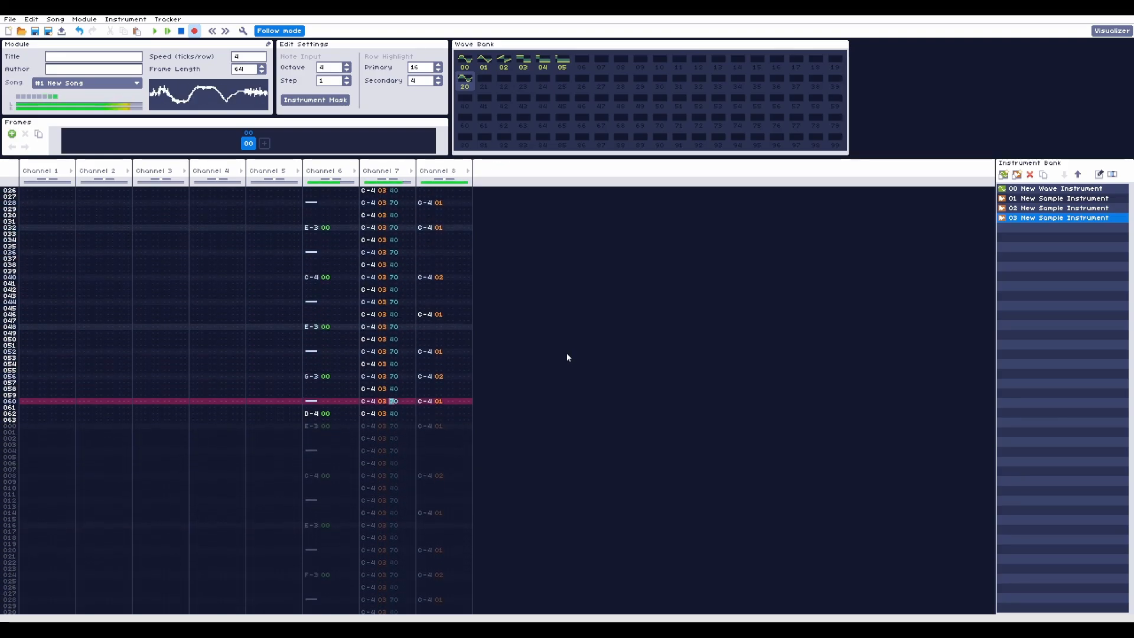
key(Return)
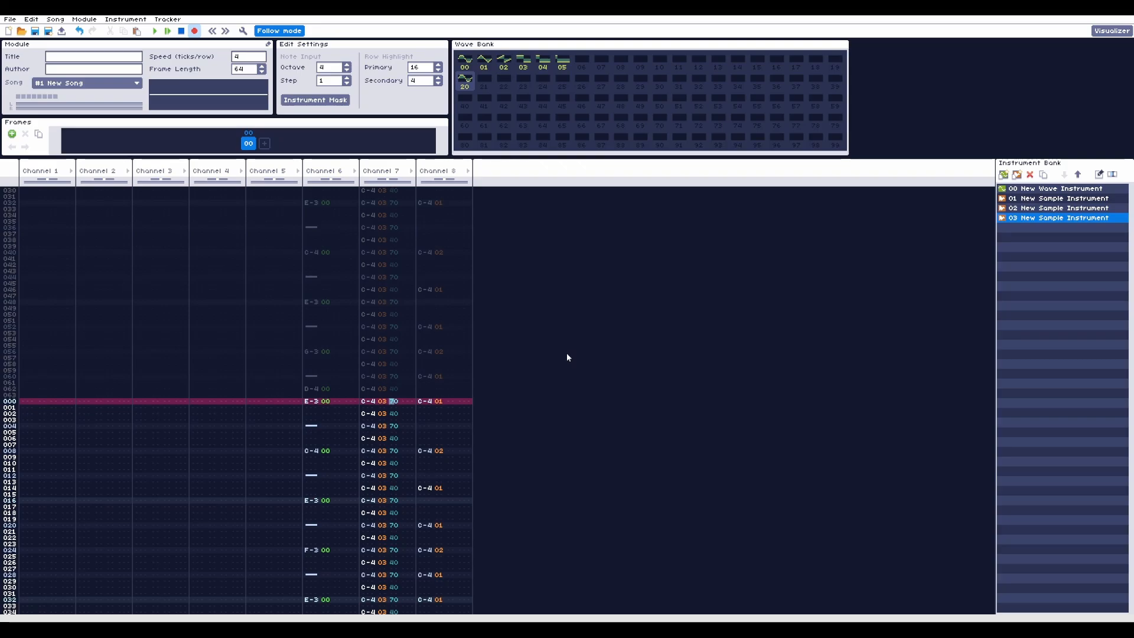
Using instrument 00 at octave 3, change Channel 6 to C-3 on row 000 and E-4 on row 024
click(1086, 189)
click(312, 401)
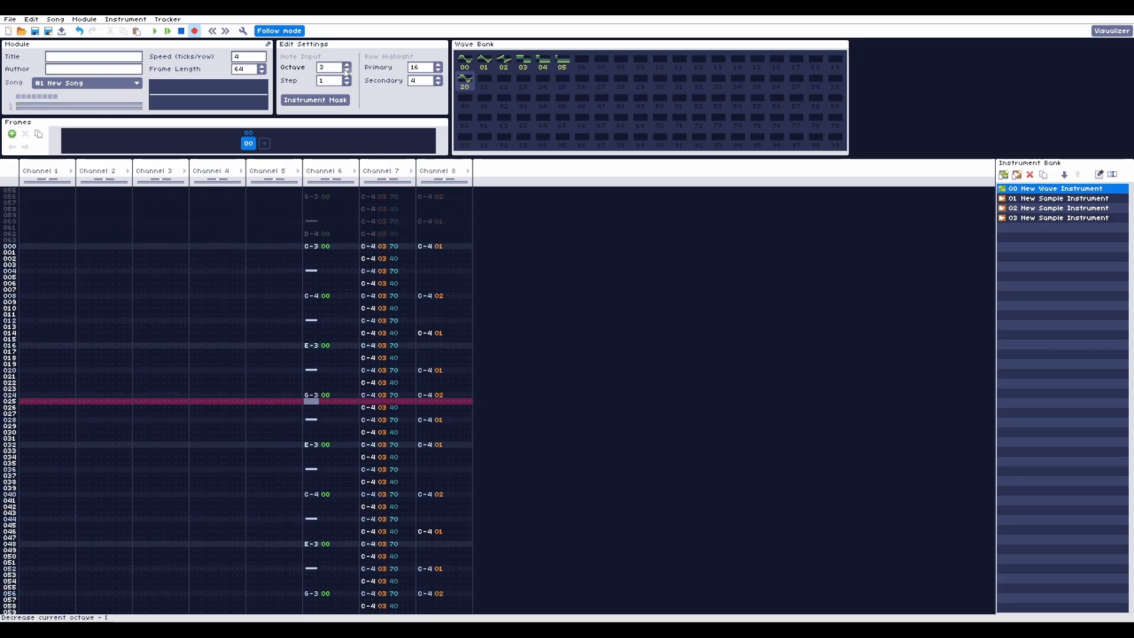
click(346, 71)
key(e)
Change the Channel 6 melody to F-3 on row 032 and G-4 on row 040
key(Down)
key(Down)
key(Down)
key(Down)
key(Down)
key(Down)
key(Down)
key(v)
key(Down)
key(Down)
key(Down)
key(Down)
key(Down)
key(Down)
key(Down)
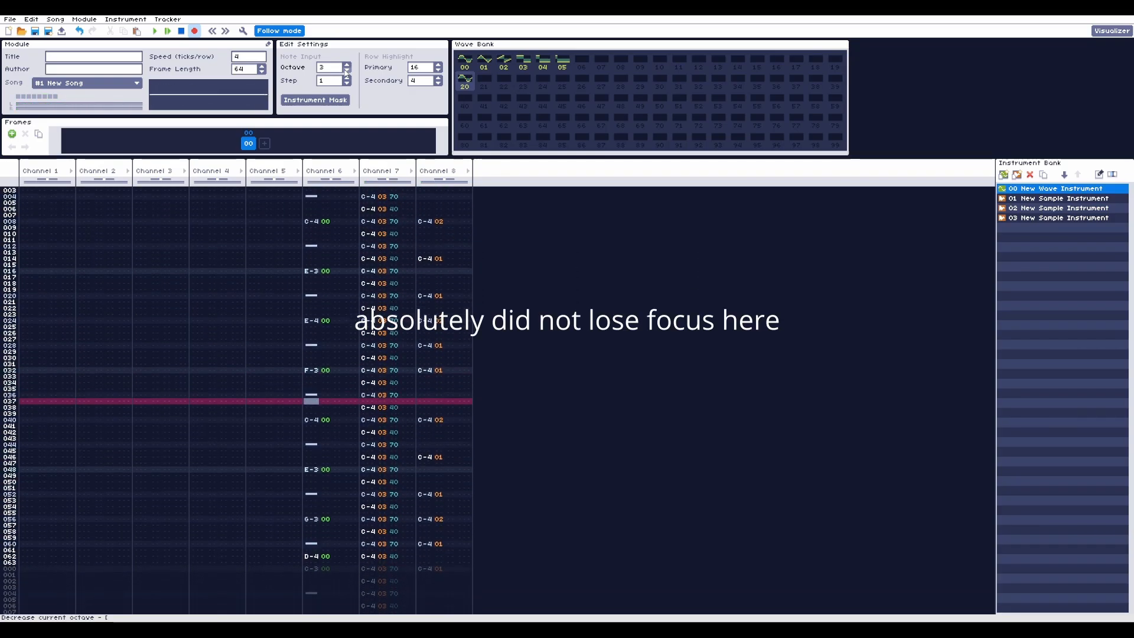
key(t)
Change the Channel 6 melody to G-3 on row 048 and D-4 on row 056
key(Down)
key(Down)
key(Down)
key(Down)
key(Down)
key(Down)
key(Down)
key(c)
key(Up)
key(b)
key(Down)
key(Down)
key(Down)
key(Down)
key(Down)
key(Down)
key(Down)
key(w)
Delete the D-4 note on row 062 of Channel 6 and play the revised melody
key(Down)
key(Down)
key(Down)
key(Down)
key(Down)
key(Delete)
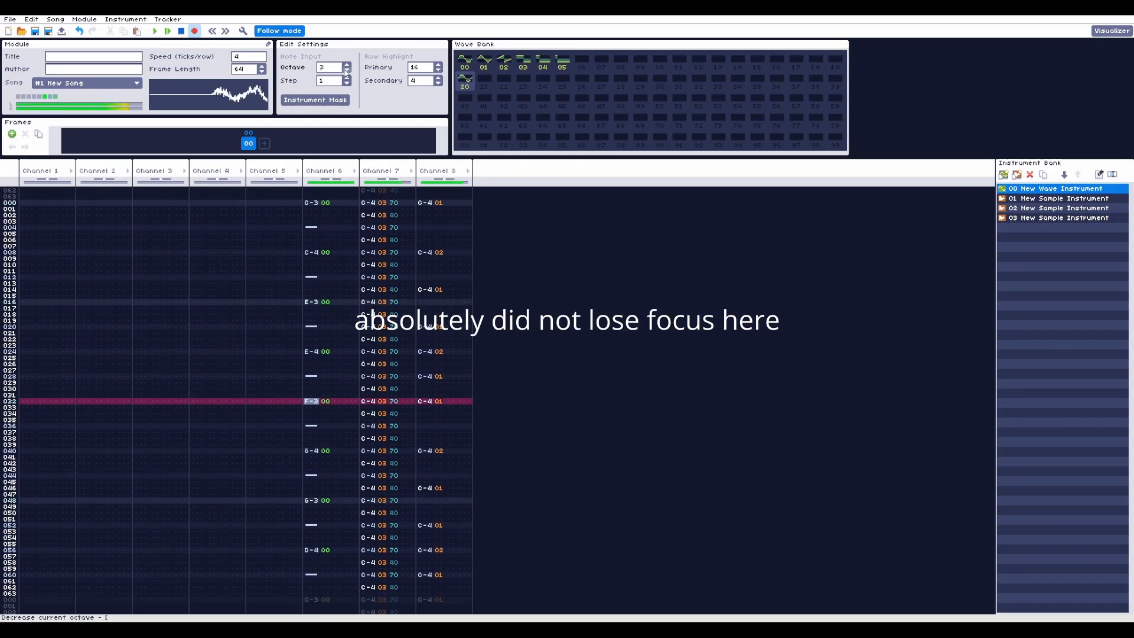
key(Return)
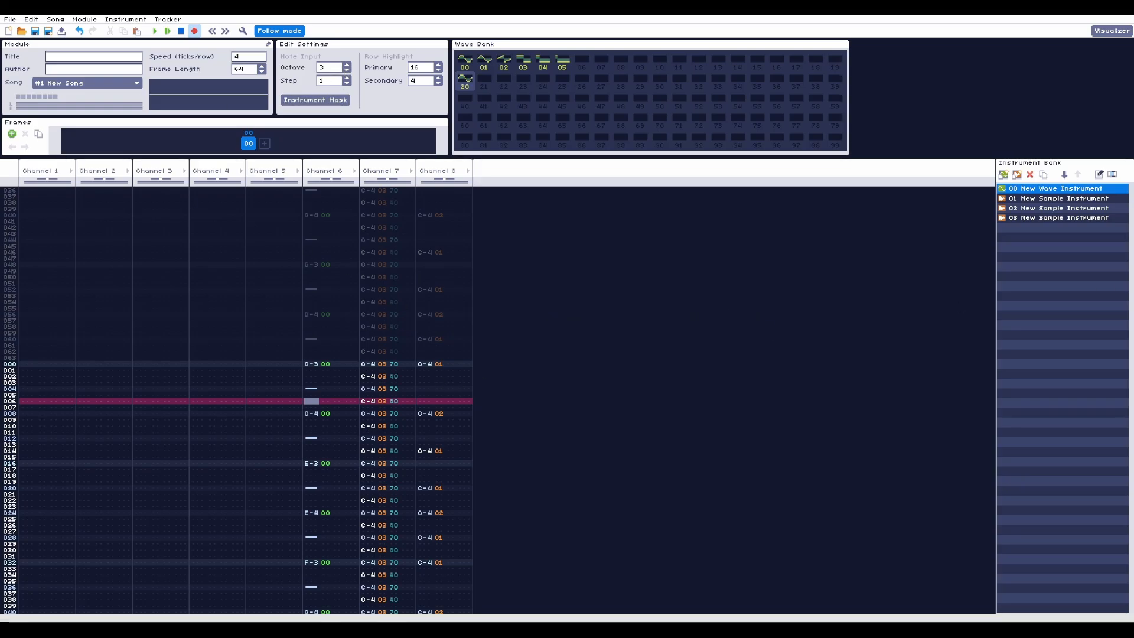
Enter effect 240 on row 002 of Channel 6 and play it
click(328, 382)
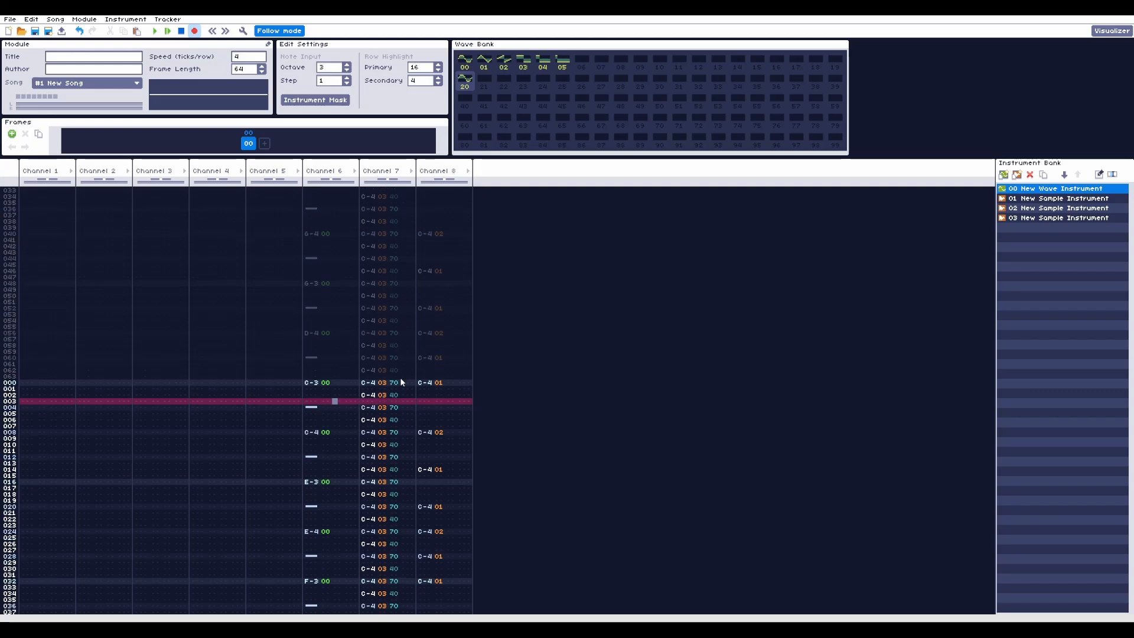
key(Right)
key(Right)
key(Right)
key(Up)
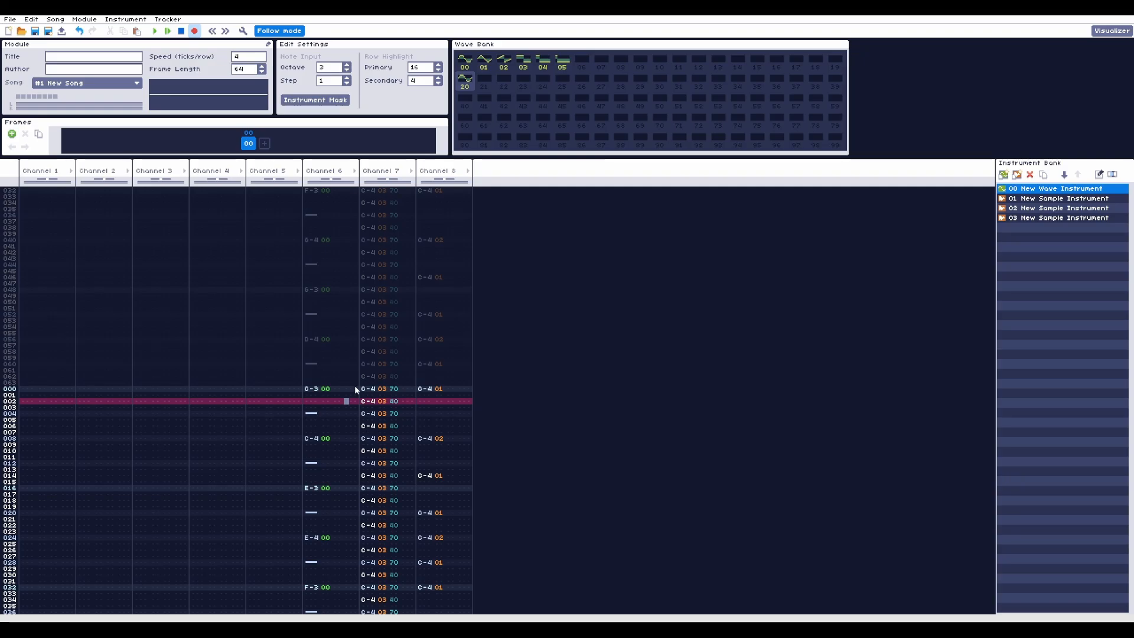
text(00)
key(Up)
key(Right)
text(4)
key(Return)
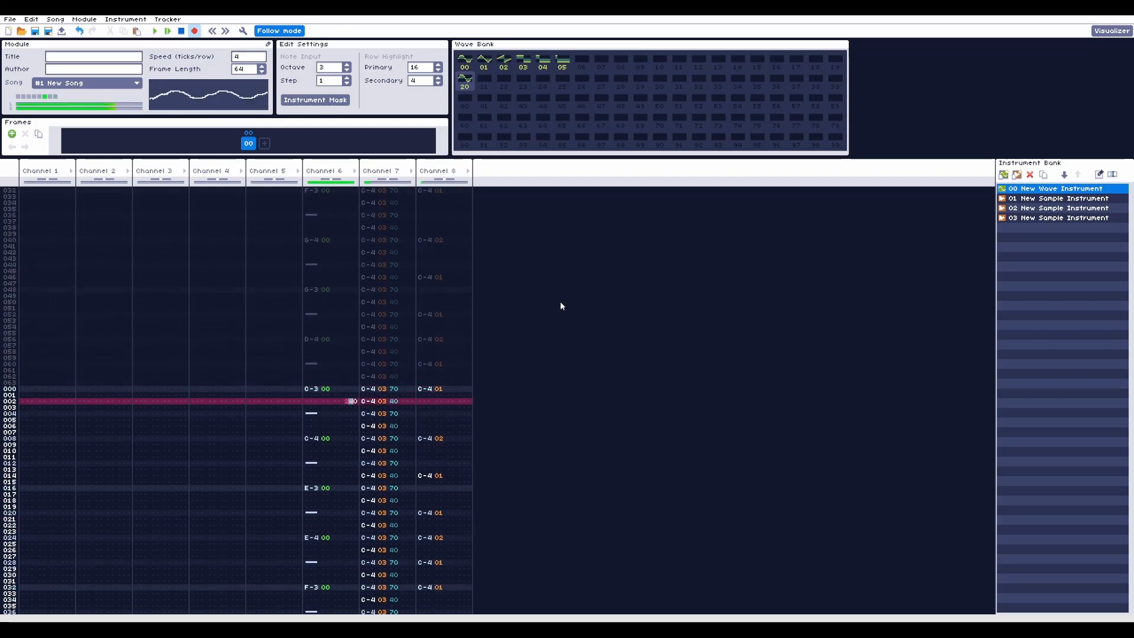
Raise the effect on row 002 of Channel 6 to 280 and play it briefly
key(Return)
key(Up)
key(Up)
key(Up)
key(Up)
key(Up)
text(8)
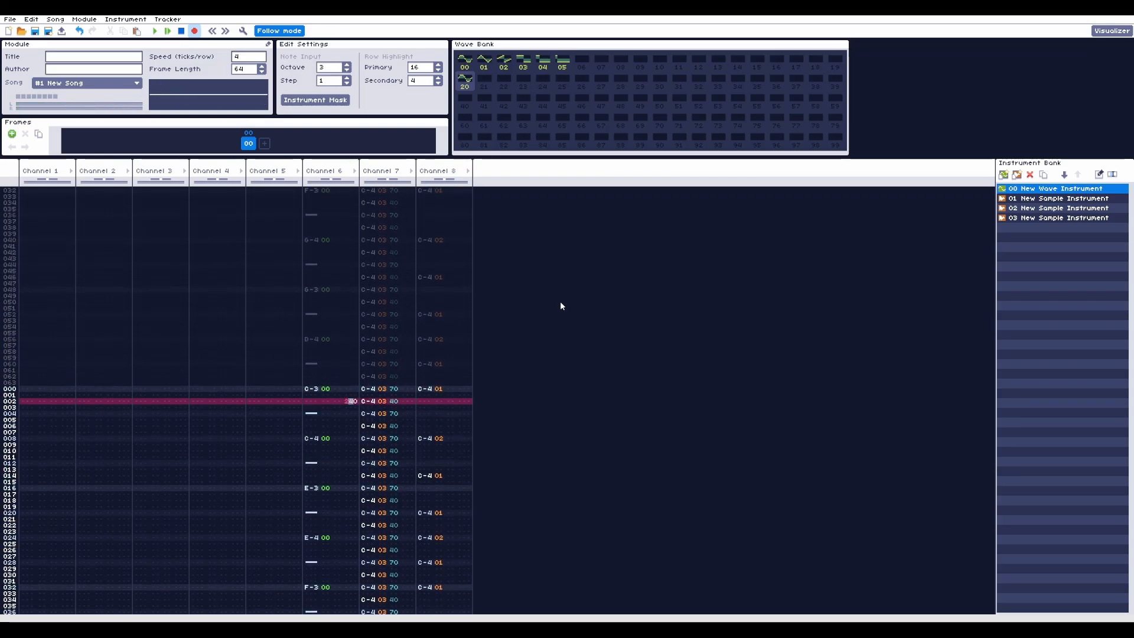
key(Return)
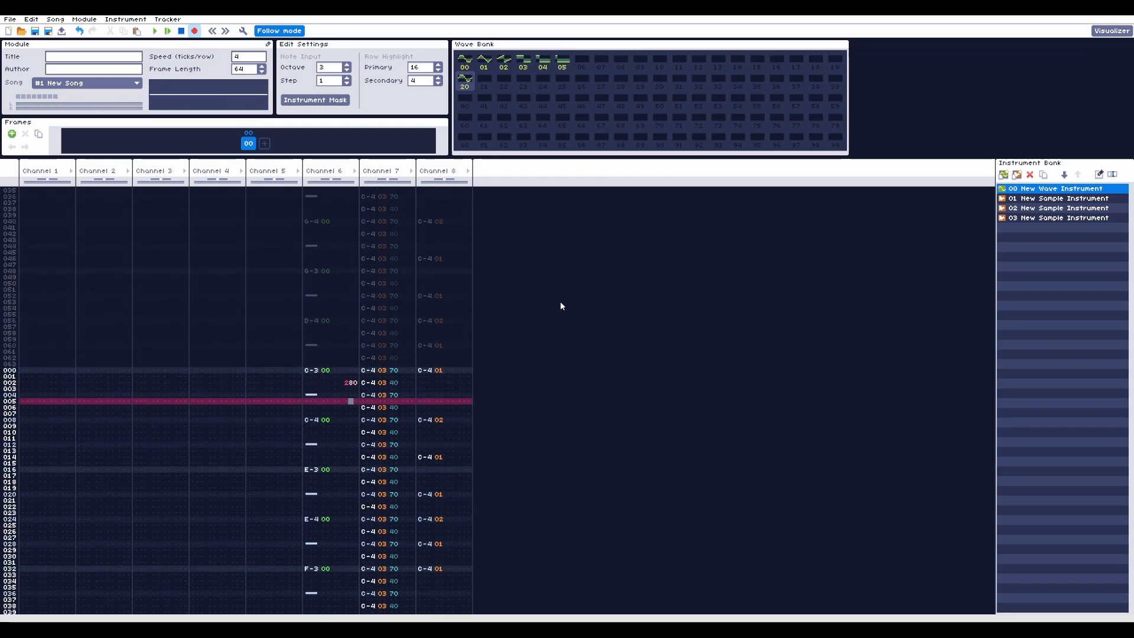
key(Return)
Enter effect 200 on row 004 of Channel 6
text(200)
key(Up)
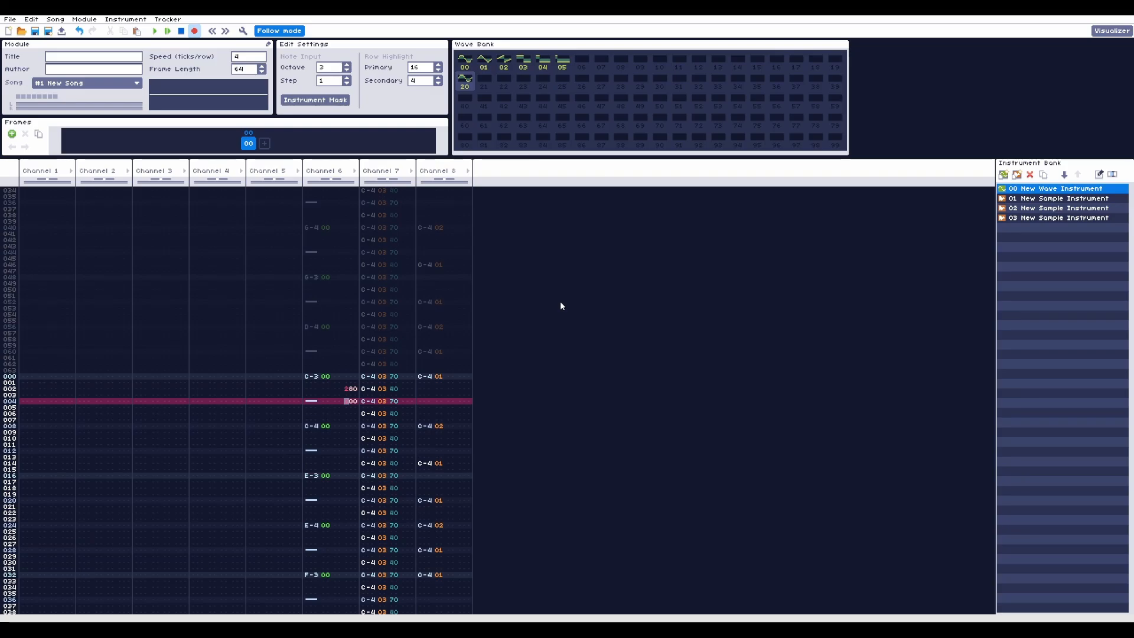
key(Down)
key(Down)
key(Up)
key(Up)
key(Up)
key(Up)
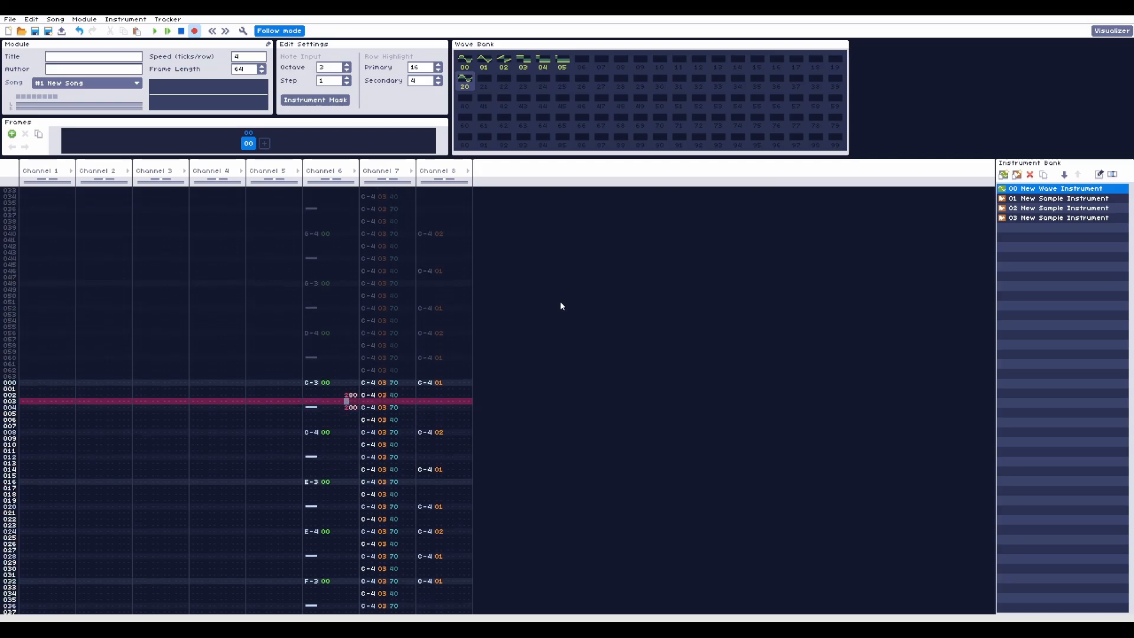
Enter effect 400 beside the C-4 note on row 008 of Channel 6
key(Down)
key(Down)
key(Down)
key(Down)
key(Down)
key(Down)
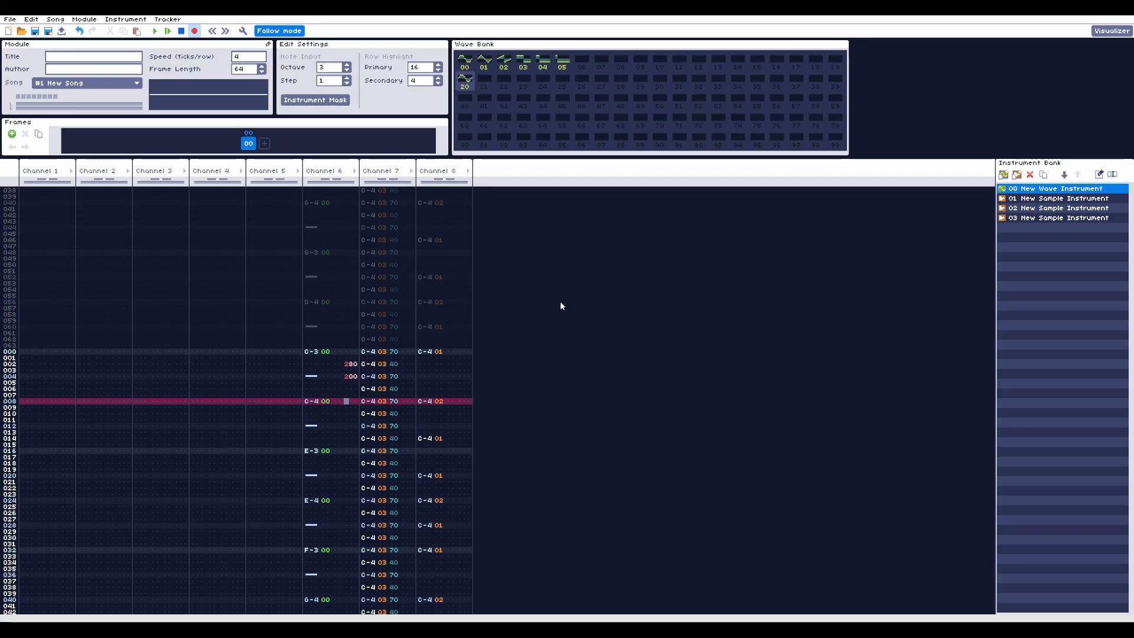
text(400)
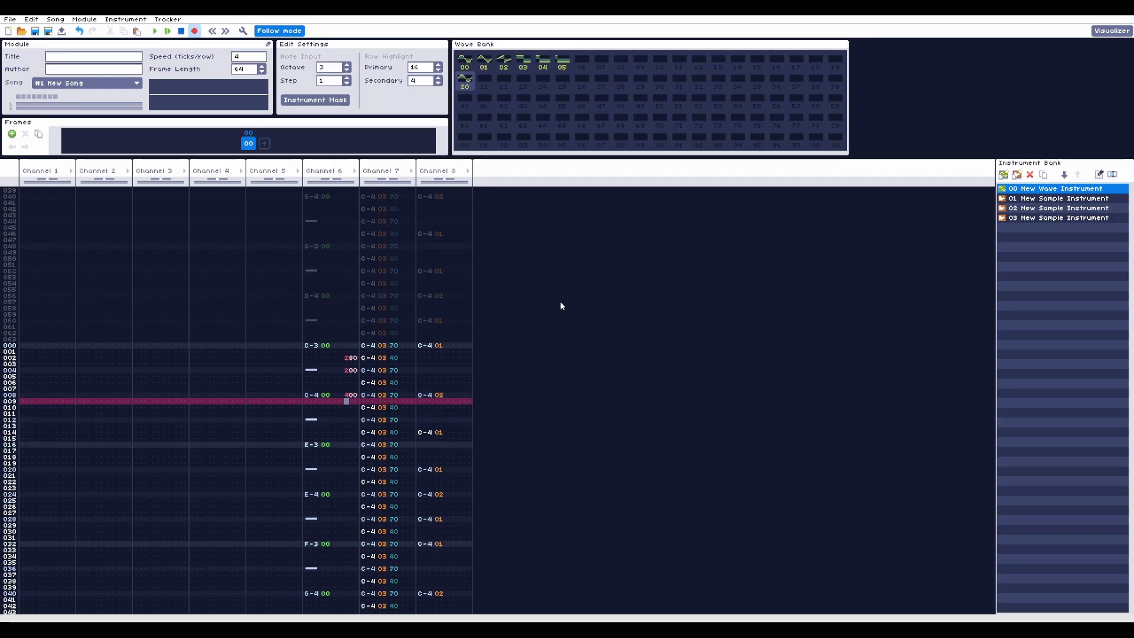
Set the parameter of the row 008 effect in Channel 6 to 44 and play it
key(Up)
key(Right)
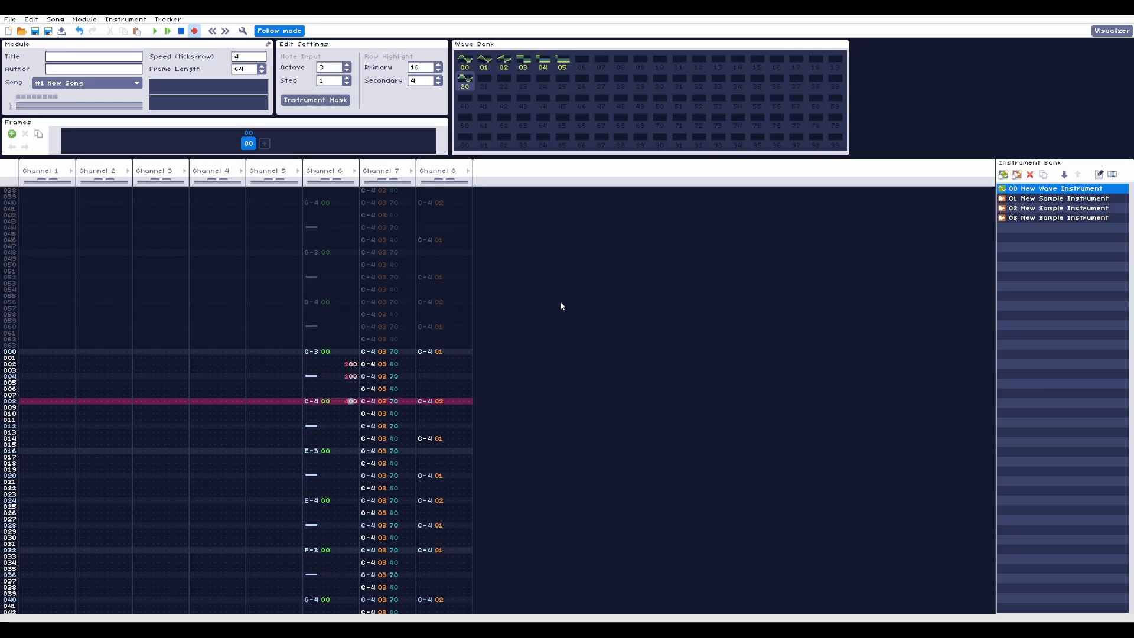
key(Right)
key(Left)
text(44)
key(Down)
key(Down)
key(Down)
key(Down)
key(Down)
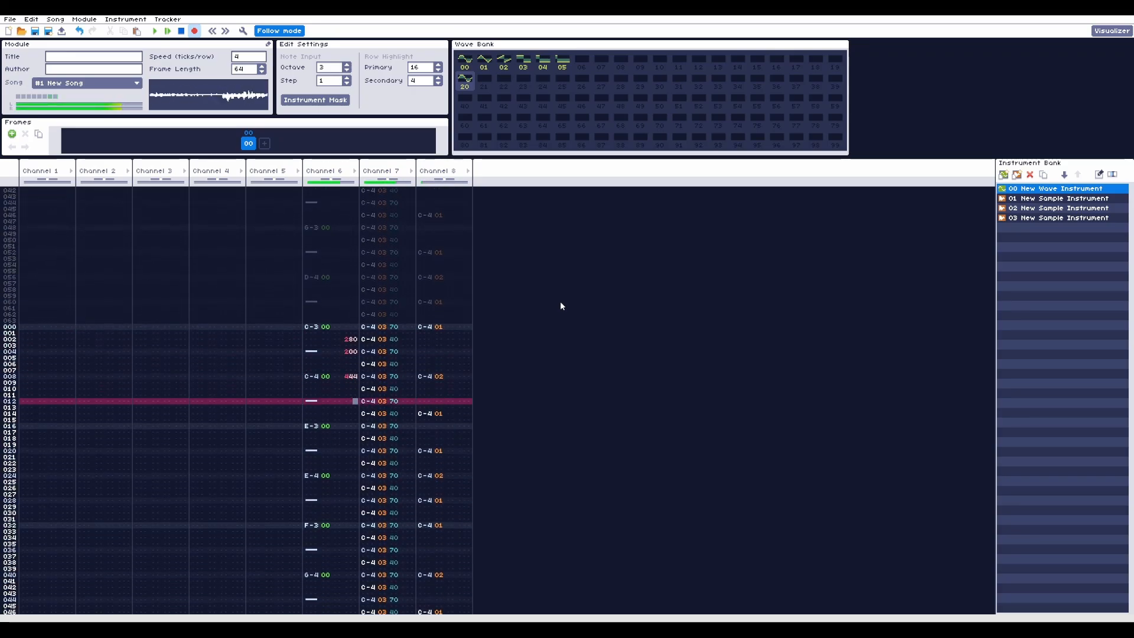
Change the effect beside the C-4 note on row 008 of Channel 6 to 484 and play it
key(Up)
key(Up)
key(Up)
key(Up)
key(Up)
key(Up)
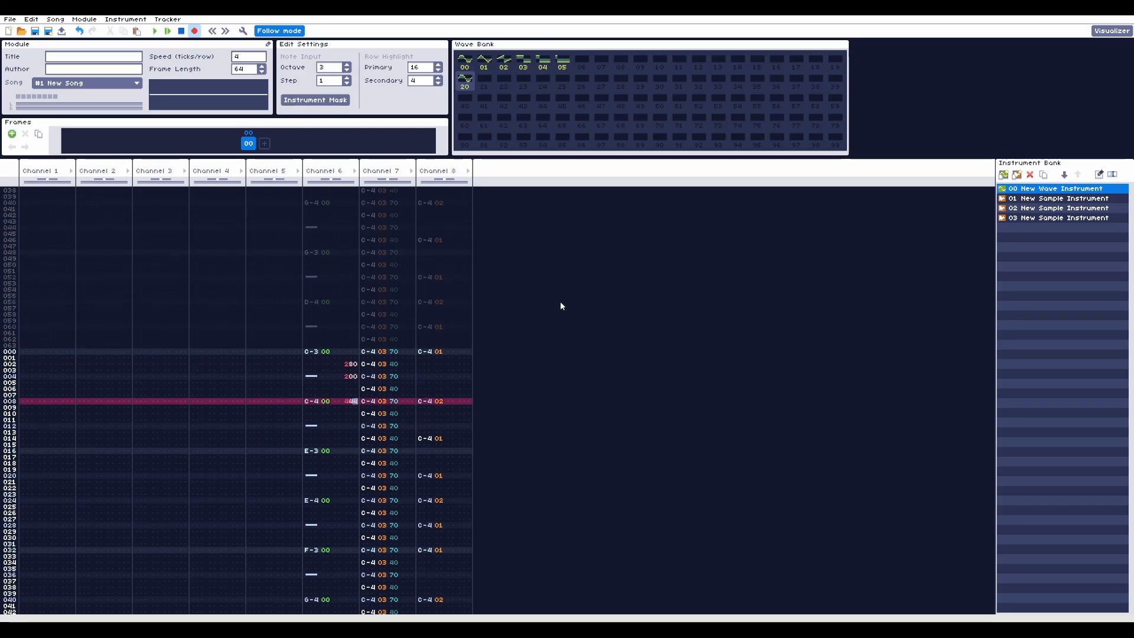
key(8)
key(Down)
key(Down)
key(Down)
key(Down)
key(Down)
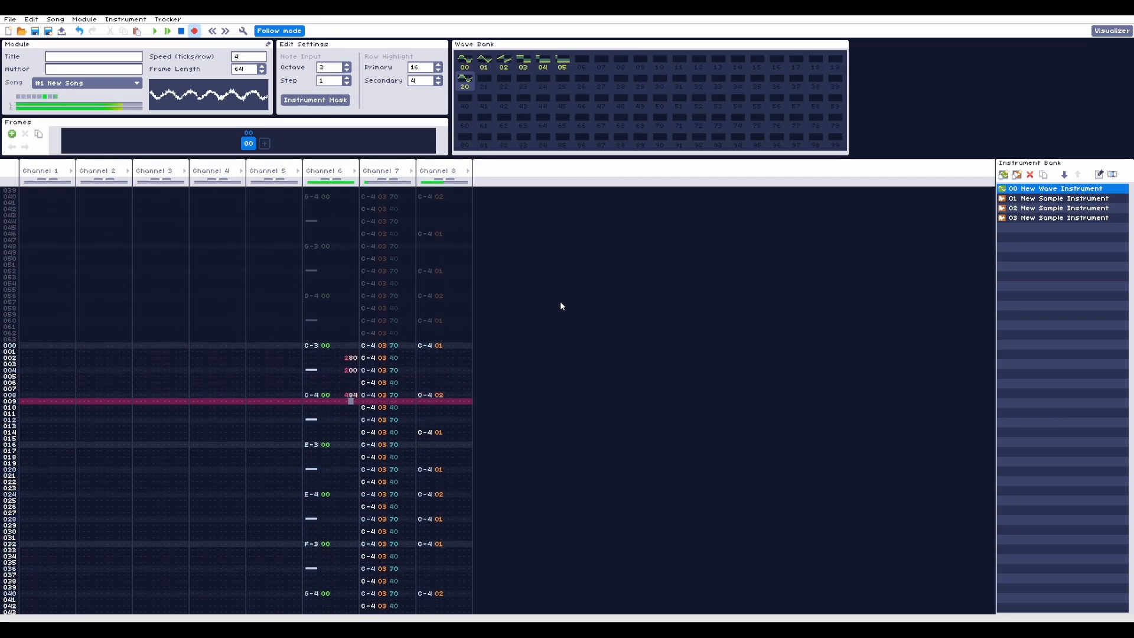
Set the row 008 effect in Channel 6 to 482 and play the pattern briefly
key(Up)
key(Up)
key(Up)
key(Up)
key(Up)
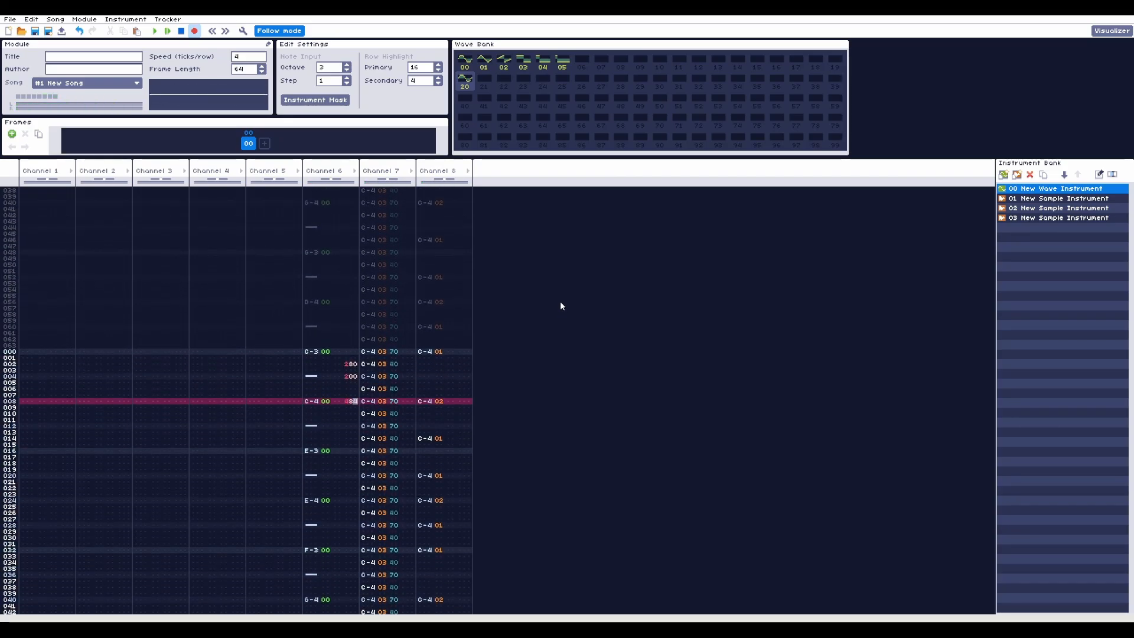
text(2)
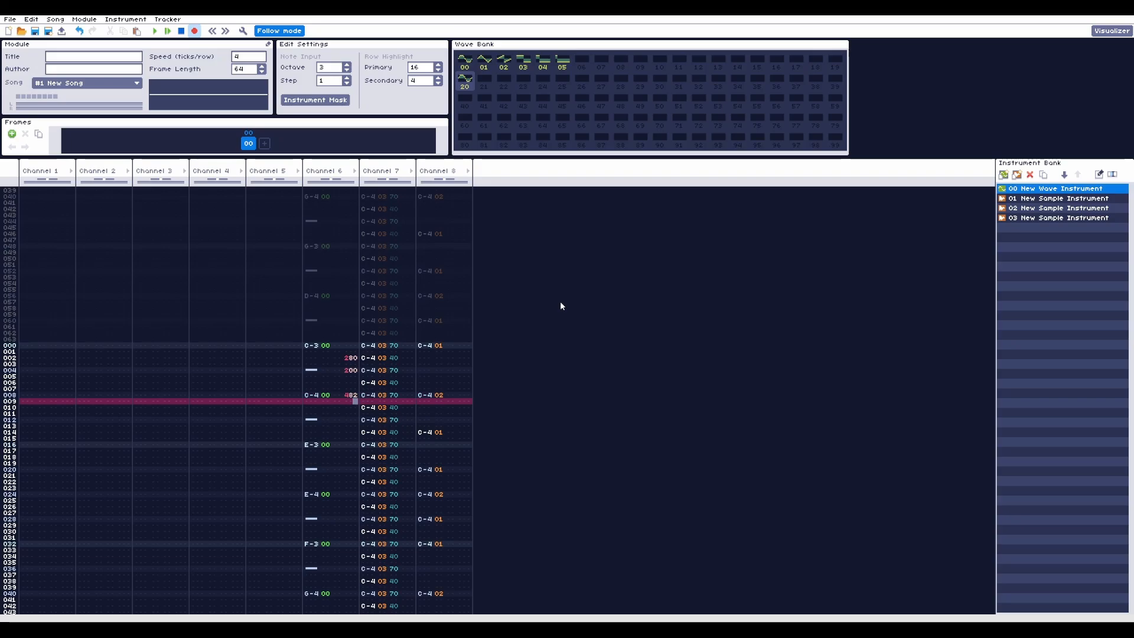
key(Return)
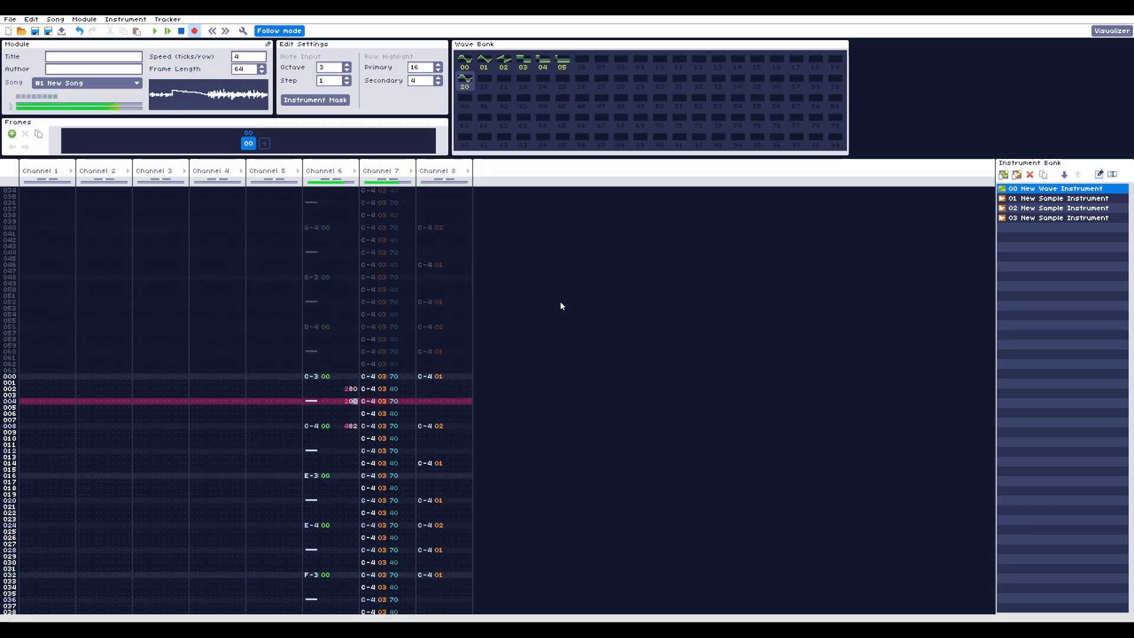
key(Return)
Enter effect 400 on row 012 of Channel 6 and play the pattern briefly
key(Up)
key(Up)
key(Up)
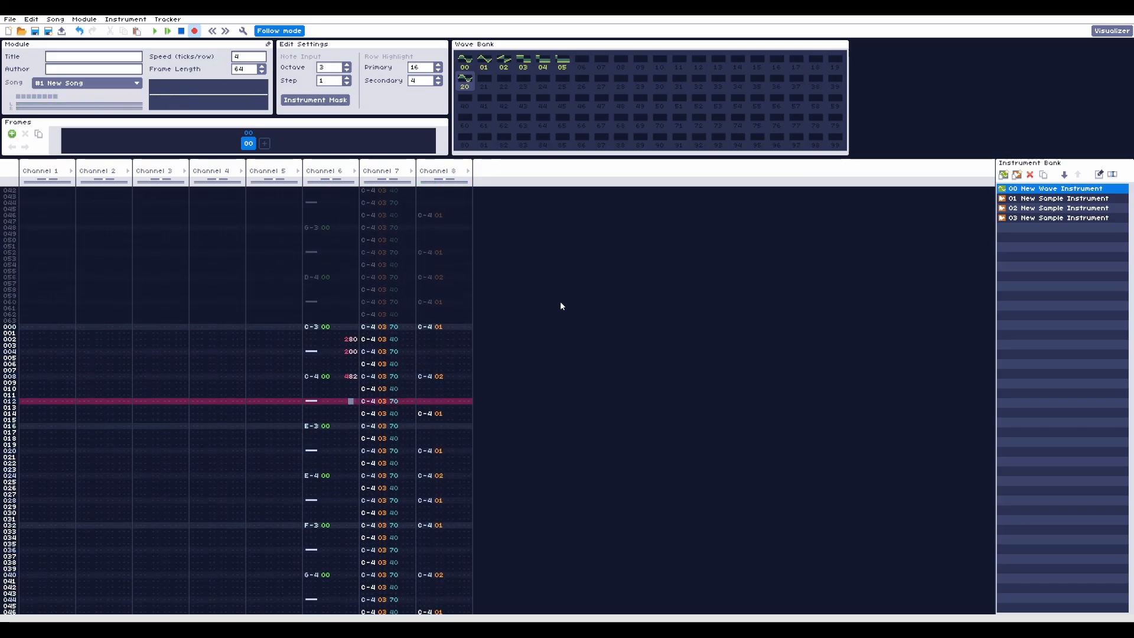
text(400)
key(Return)
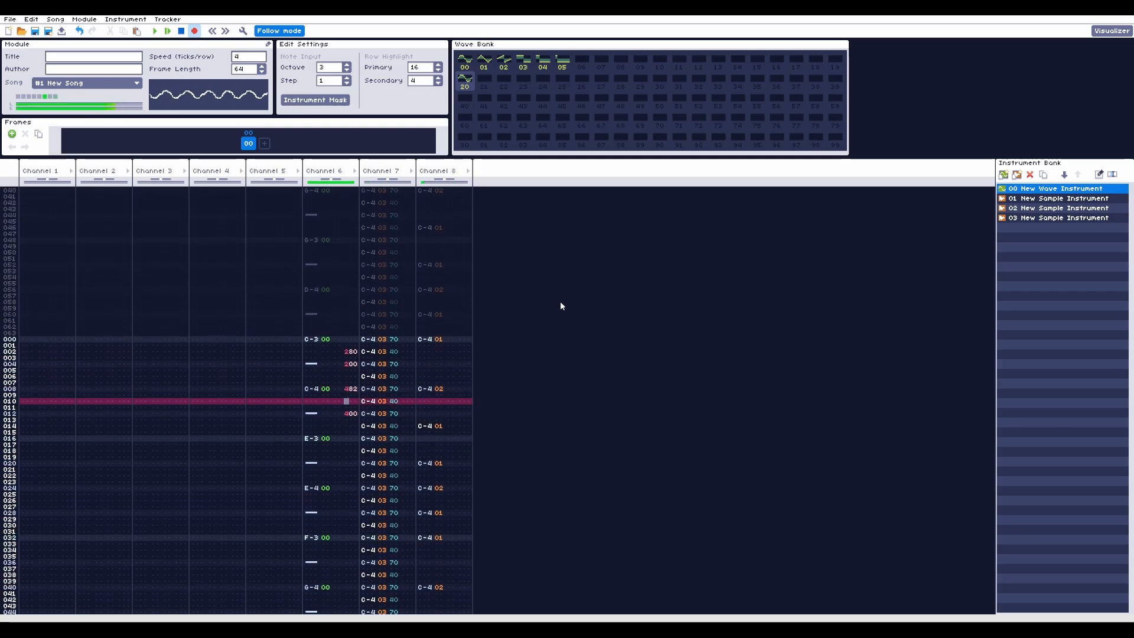
key(Return)
Enter effect 483 beside the E-4 note on row 024 of Channel 6 and play it briefly
key(Up)
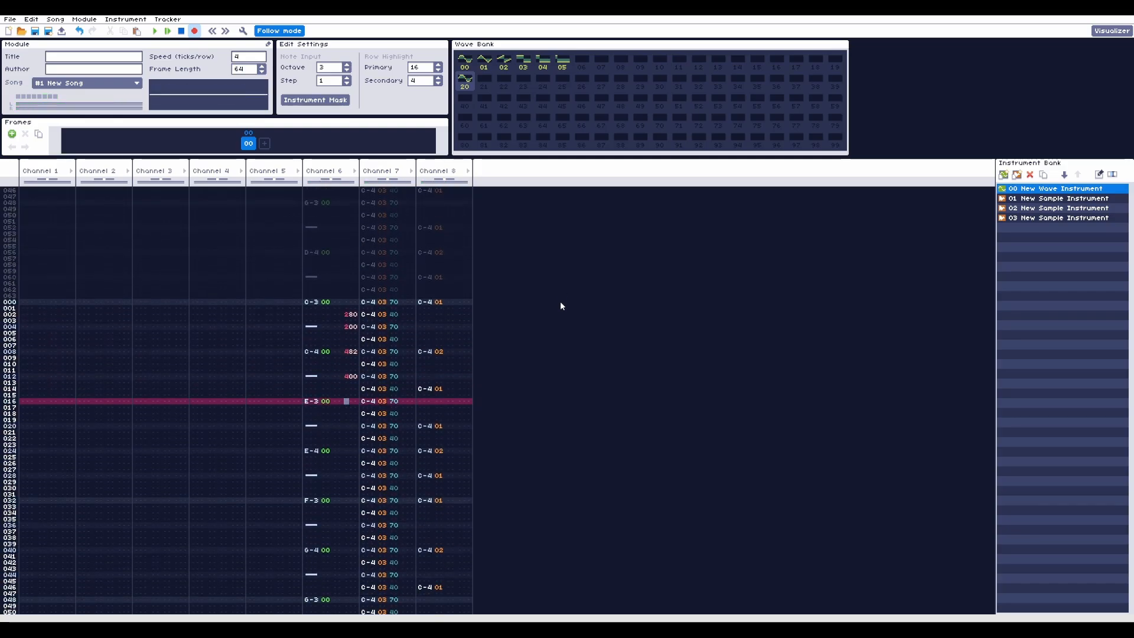
key(Down)
key(Down)
key(Down)
key(Down)
key(Down)
key(Down)
key(Down)
key(Down)
text(483)
key(Return)
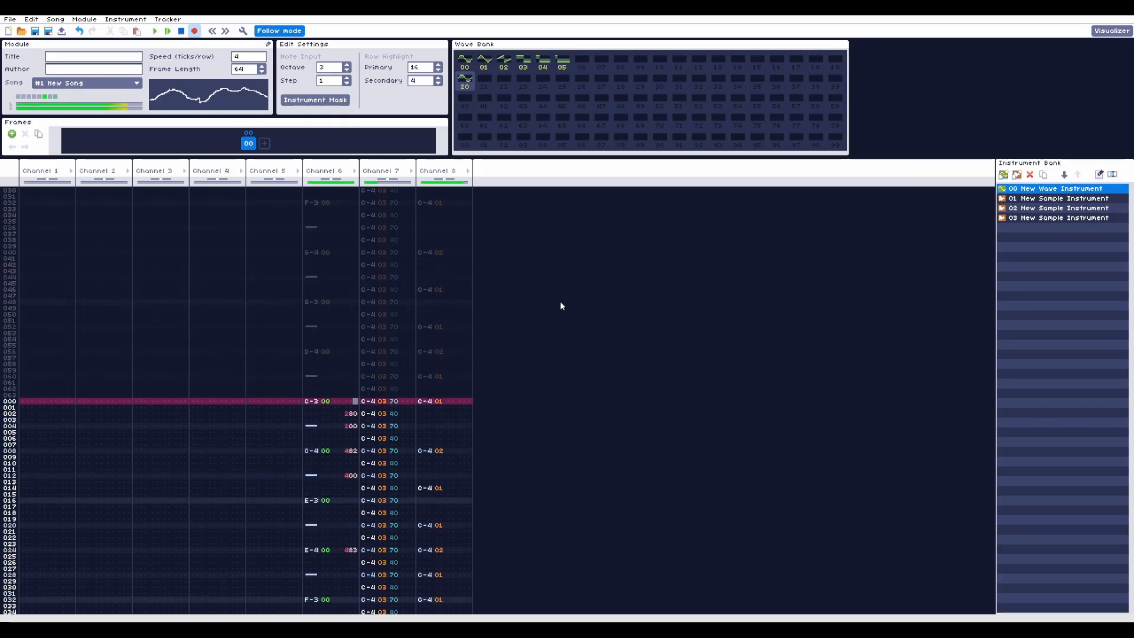
key(Return)
Enter effects 280 on row 026, 200 on row 028 and 400 on row 029 of Channel 6, and play them
key(Left)
key(Left)
key(Up)
key(Up)
key(Up)
key(Up)
text(2)
key(Up)
key(Right)
text(8)
key(Left)
key(Down)
text(24)
key(Return)
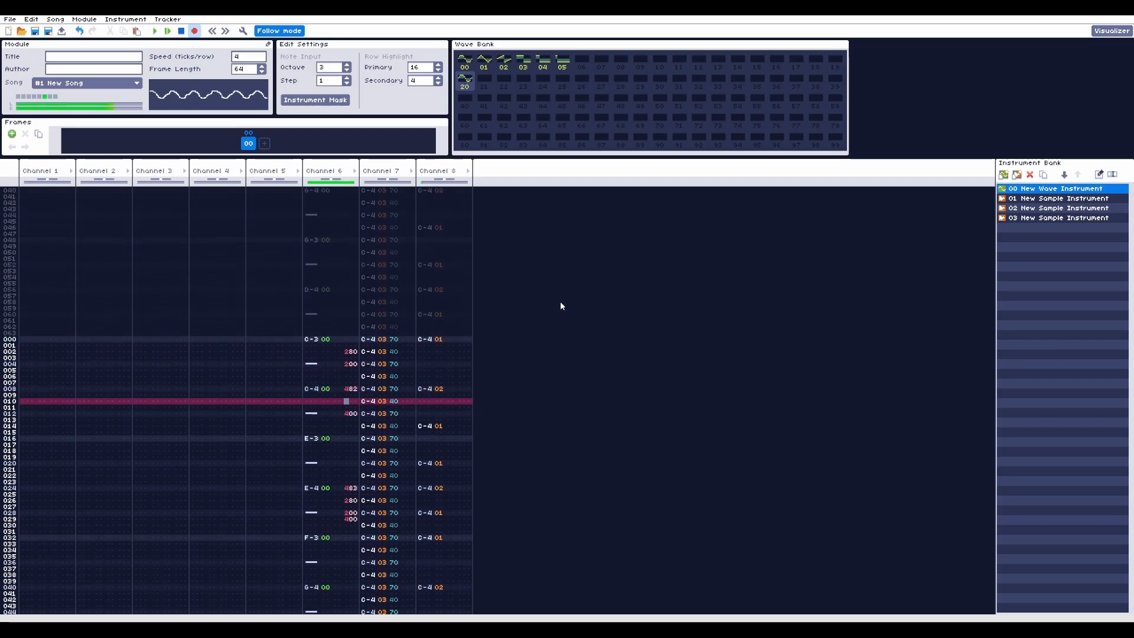
key(Return)
Lower the input octave to 2 and replace the note on row 048 of Channel 6 with F-3
key(Down)
key(Down)
key(Down)
key(Down)
key(Down)
key(Down)
key(Down)
key(Down)
key(Down)
key(Left)
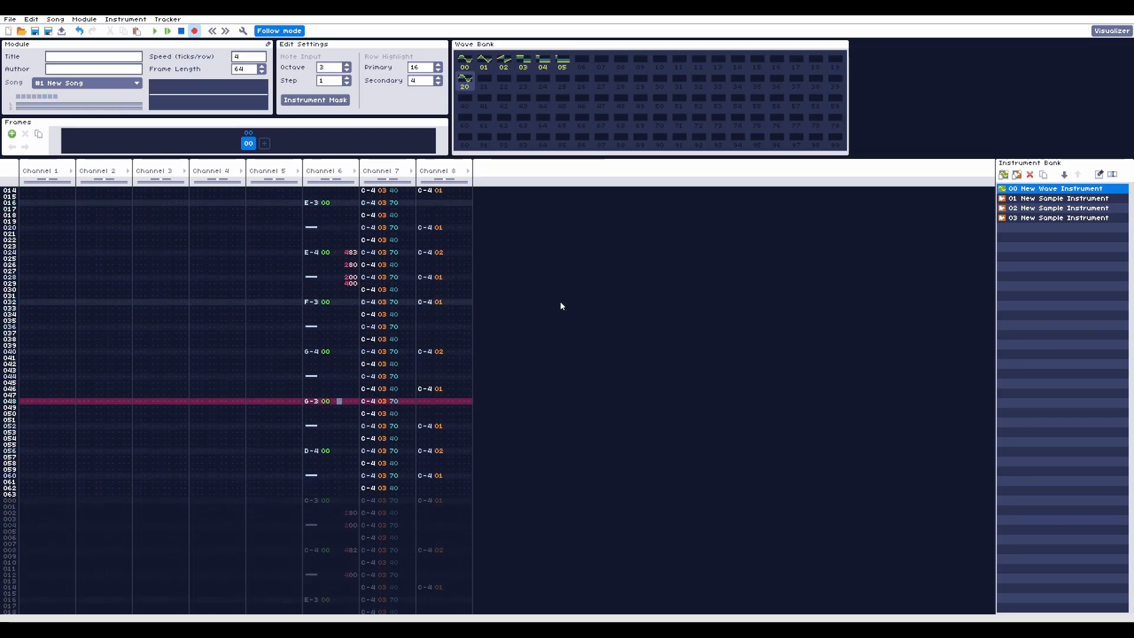
key(Left)
key(Left)
key(Left)
key(Left)
key(r)
key(Up)
click(347, 70)
key(Up)
key(Down)
key(r)
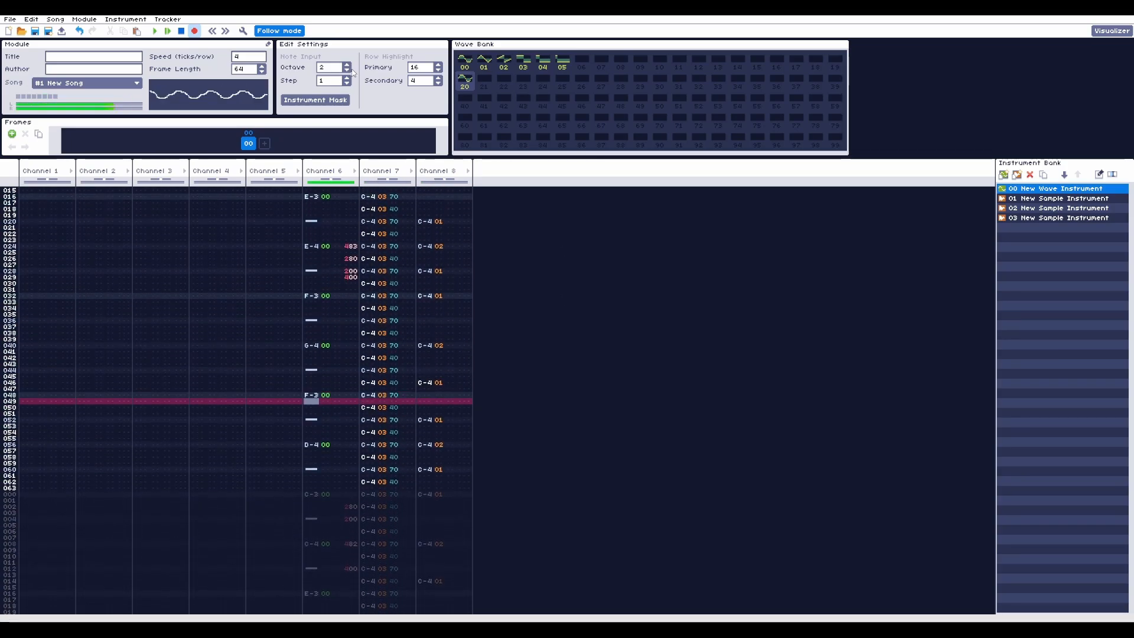
Enter a G-3 note on row 049 of Channel 6 and play it briefly
key(t)
key(Return)
key(Return)
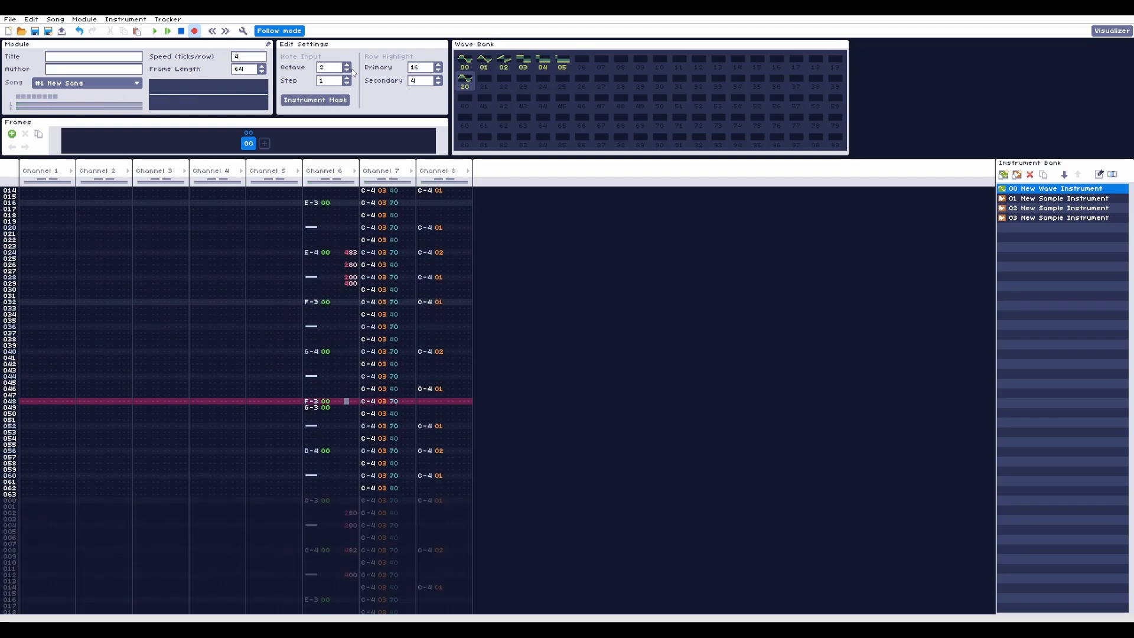
Enter effect 308 beside the G-3 note on row 049 of Channel 6 and play it
key(Down)
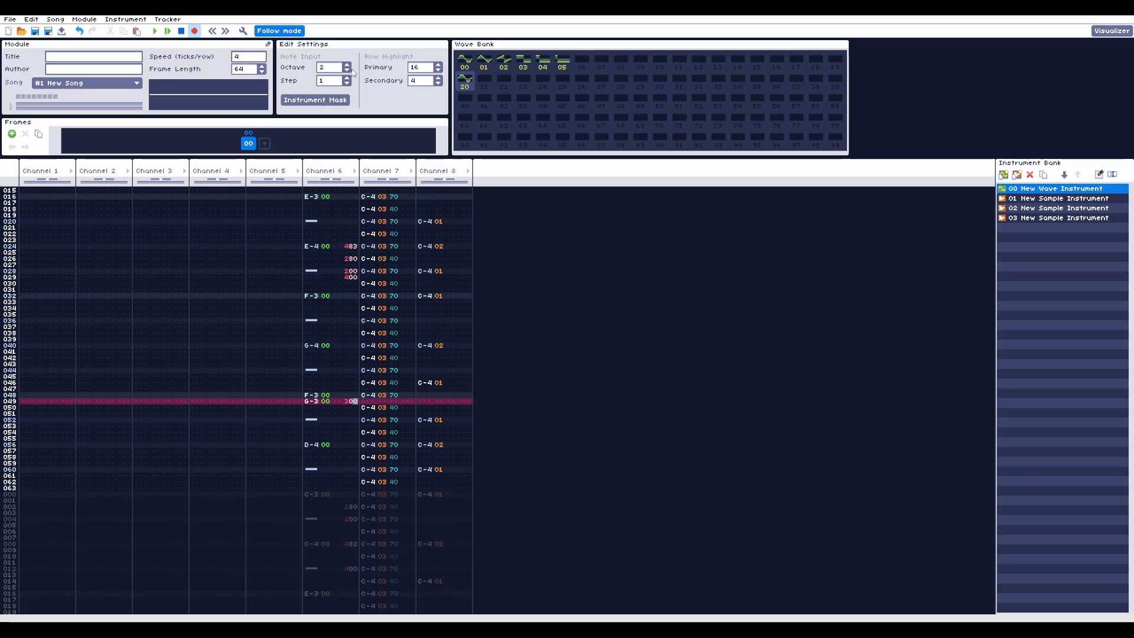
text(8)
key(Return)
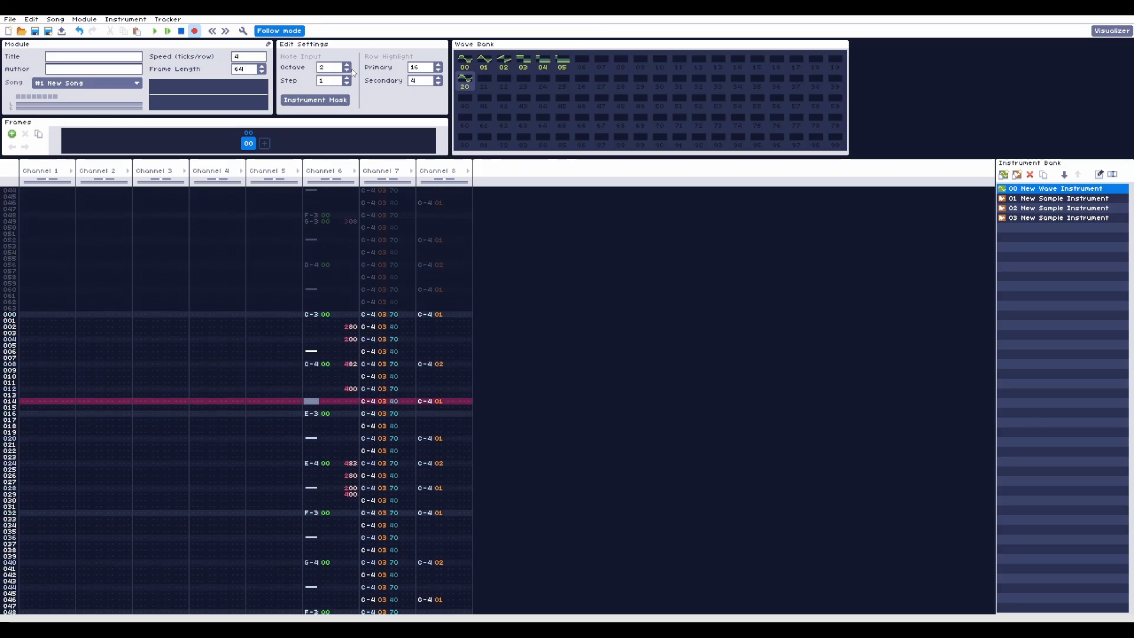
Move the Channel 6 note-offs from row 020 onward two rows later, and set effects 250 on row 002 and 200 on row 006
key(Return)
key(Up)
key(Up)
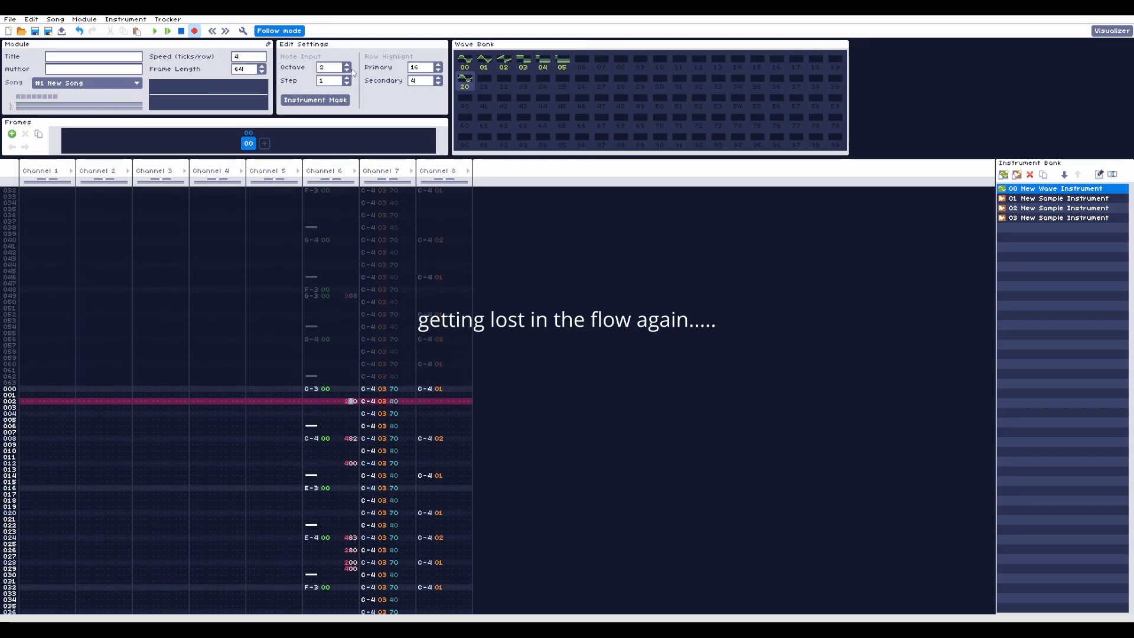
key(Return)
key(Return)
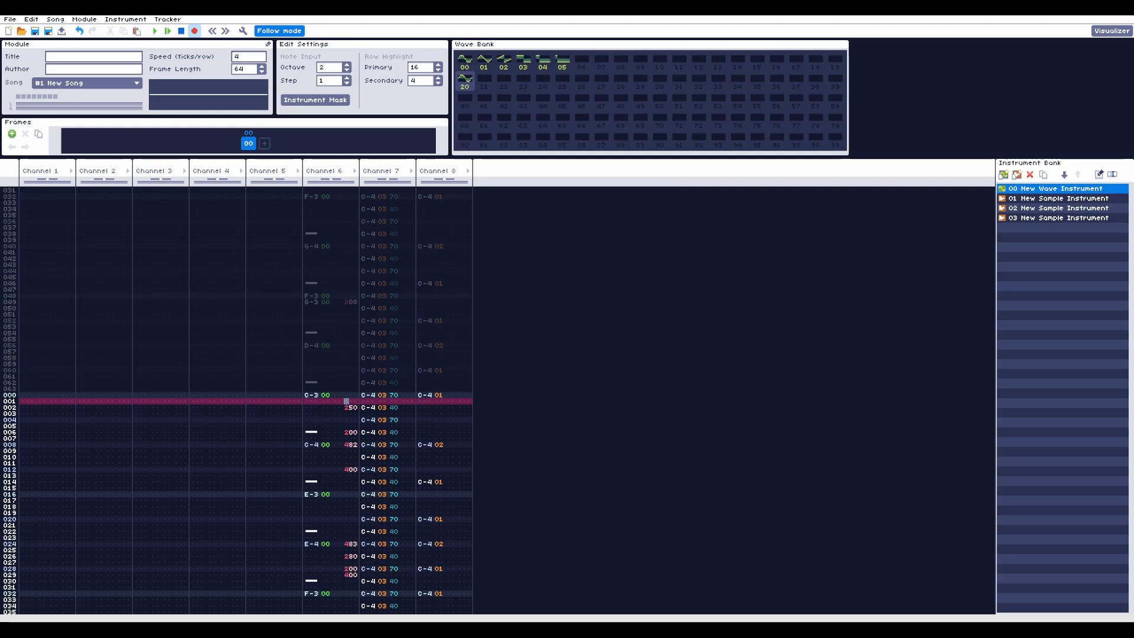
Add a new wave instrument and inspect waves 02 and 03 in the wave editor, playing test notes on wave 02
click(1002, 175)
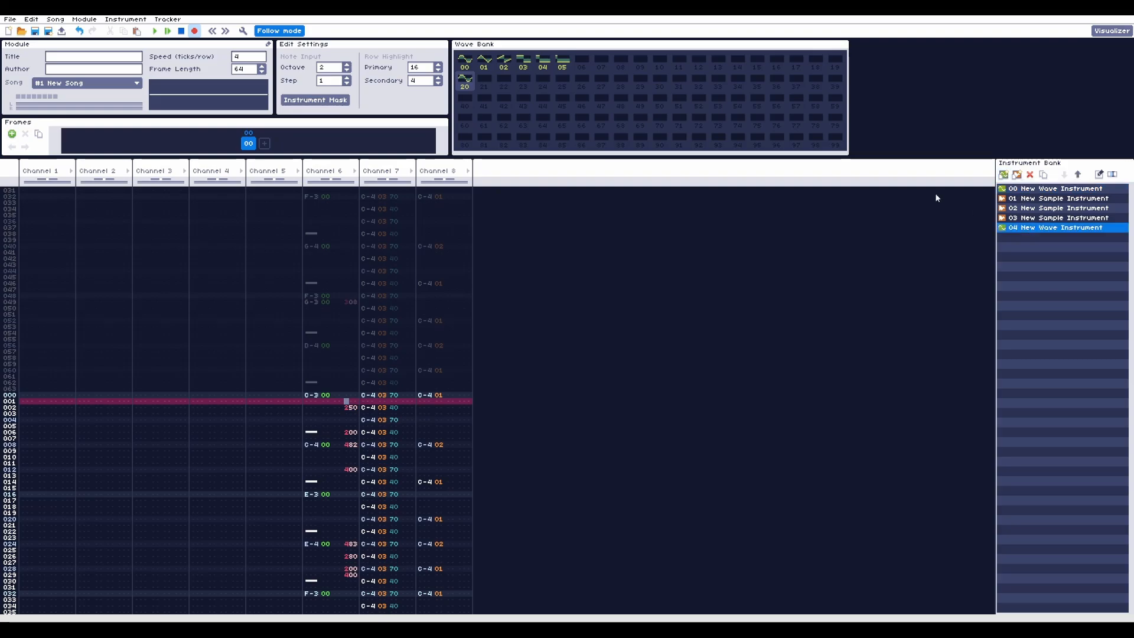
double_click(504, 60)
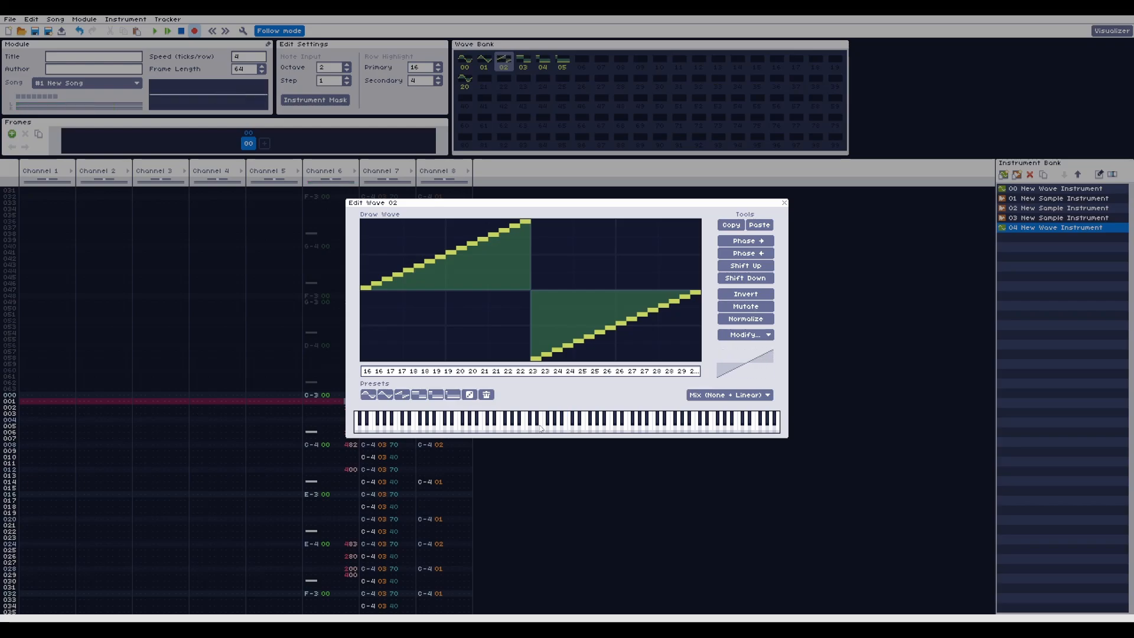
click(492, 430)
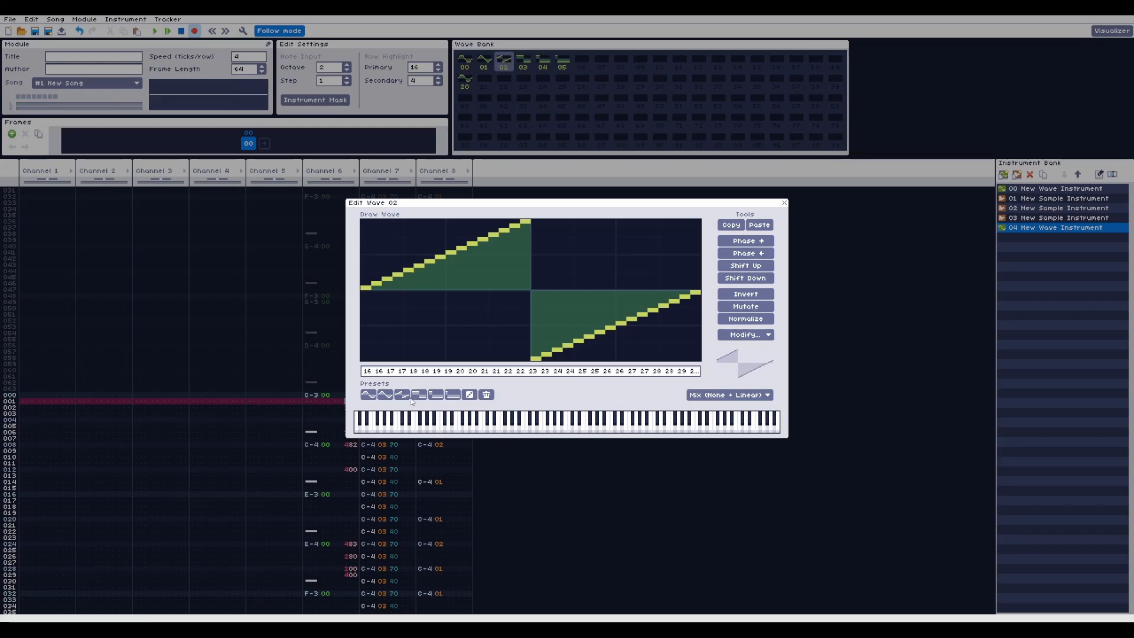
click(506, 427)
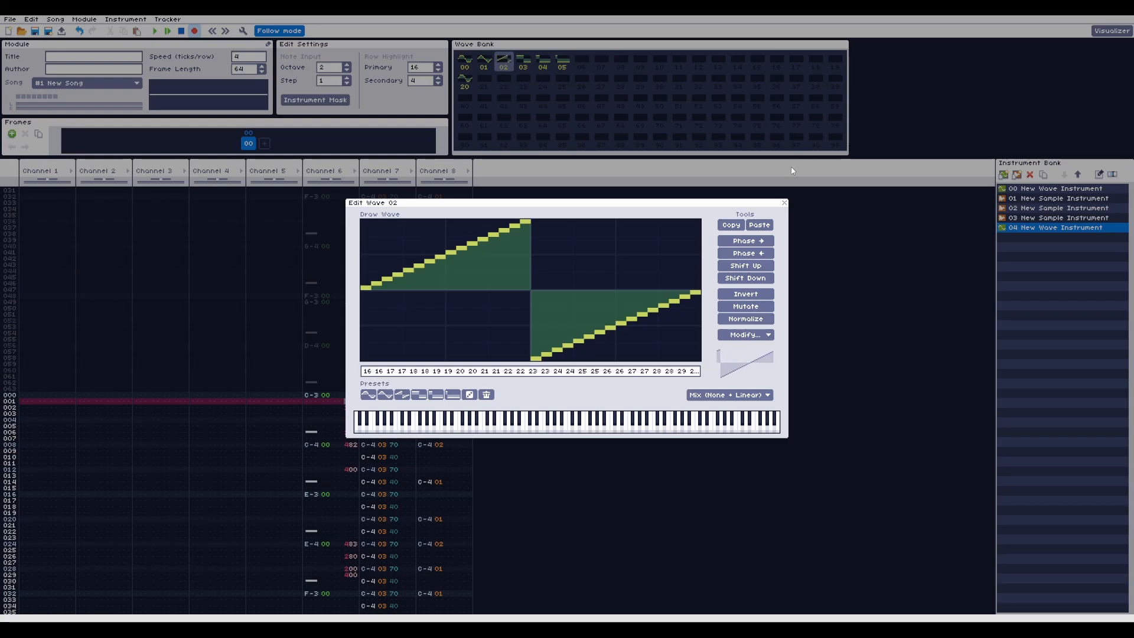
click(783, 203)
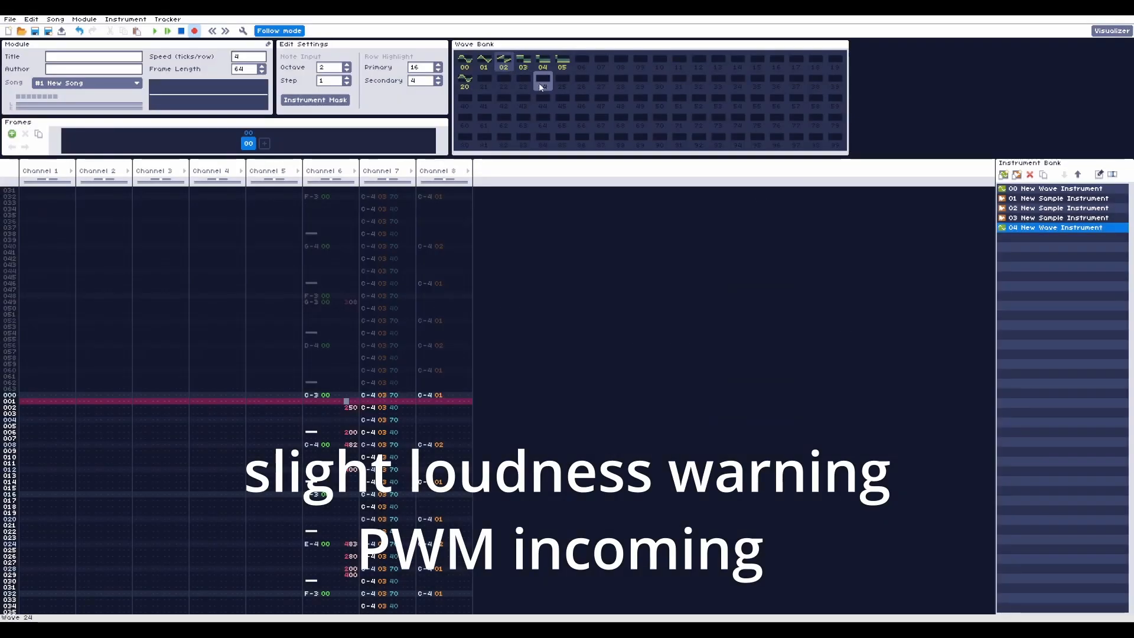
click(524, 65)
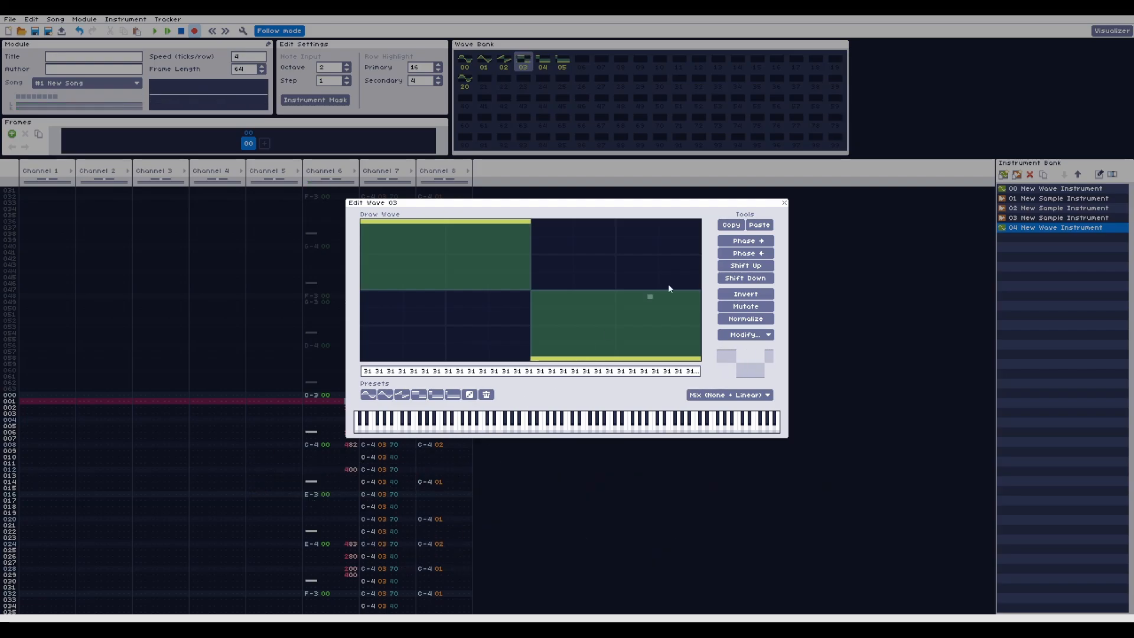
click(784, 203)
Add a Wave envelope to instrument 04 and set its single value to 3
double_click(1053, 230)
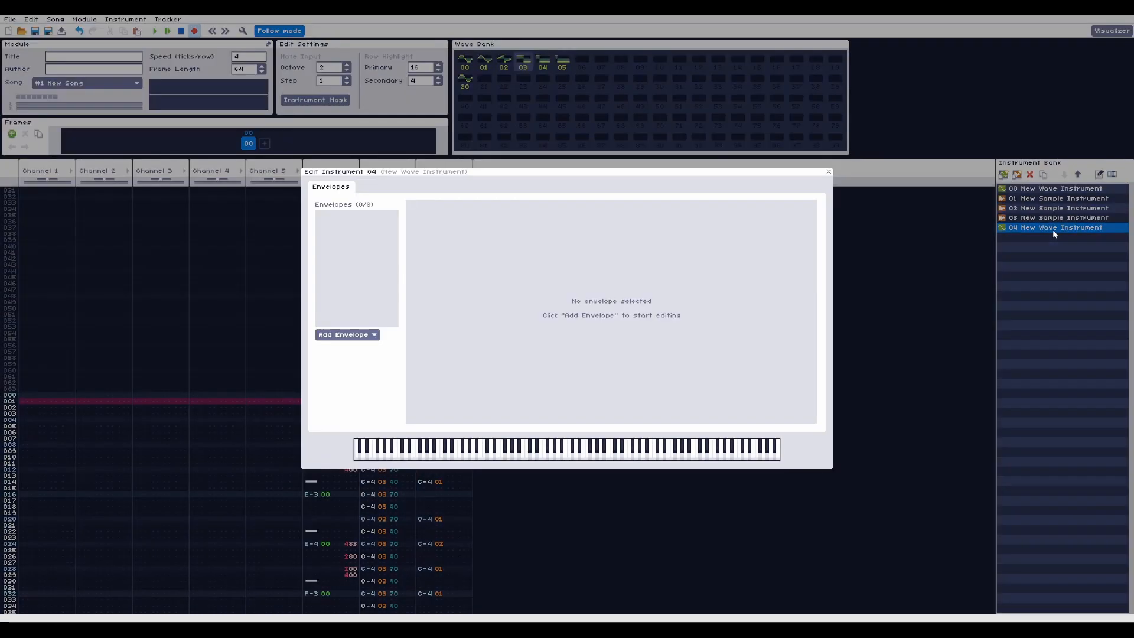
click(362, 333)
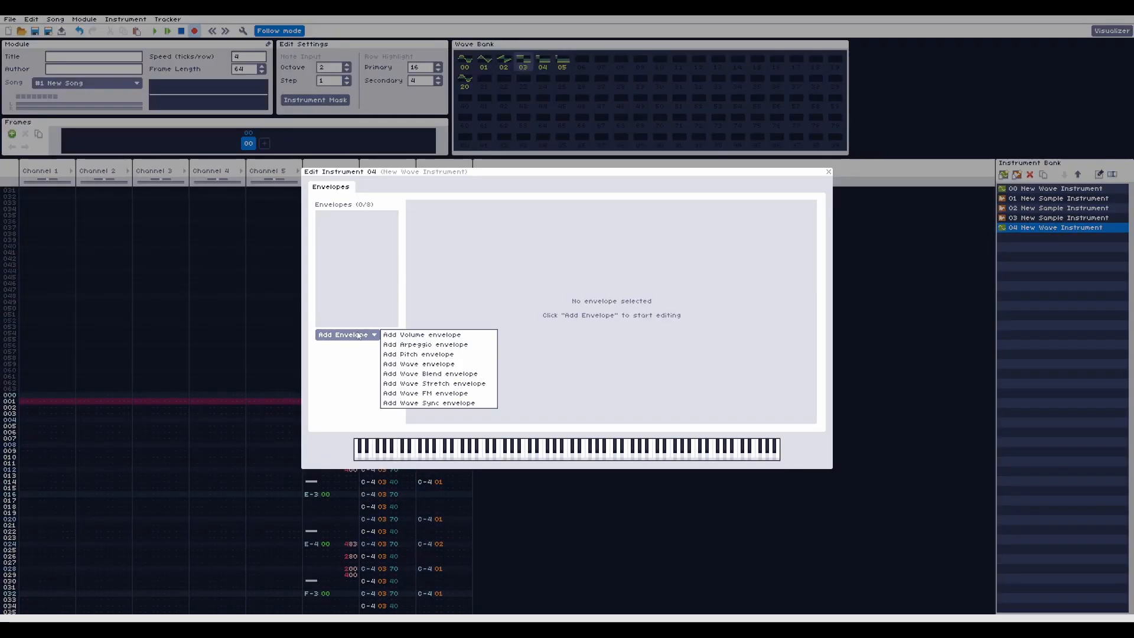
click(455, 364)
click(468, 402)
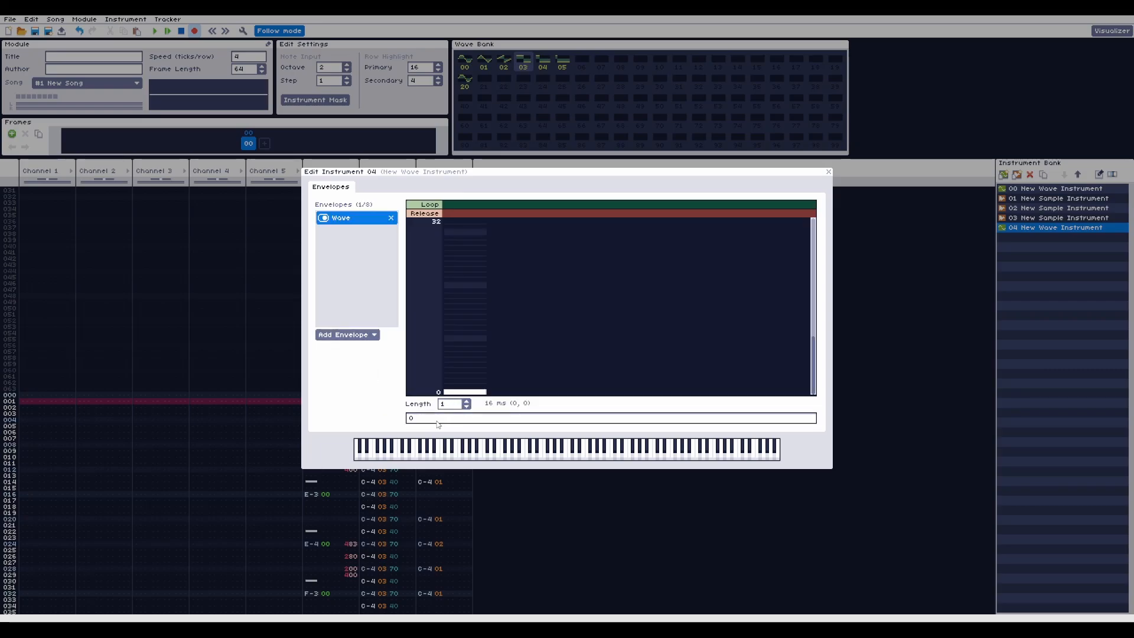
click(465, 375)
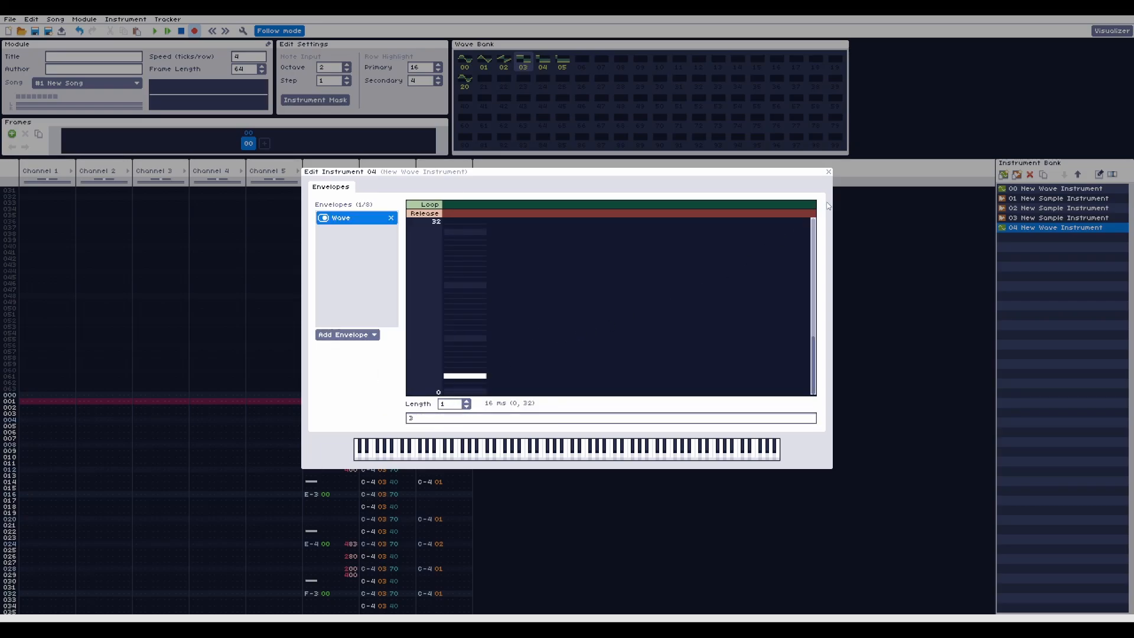
click(828, 171)
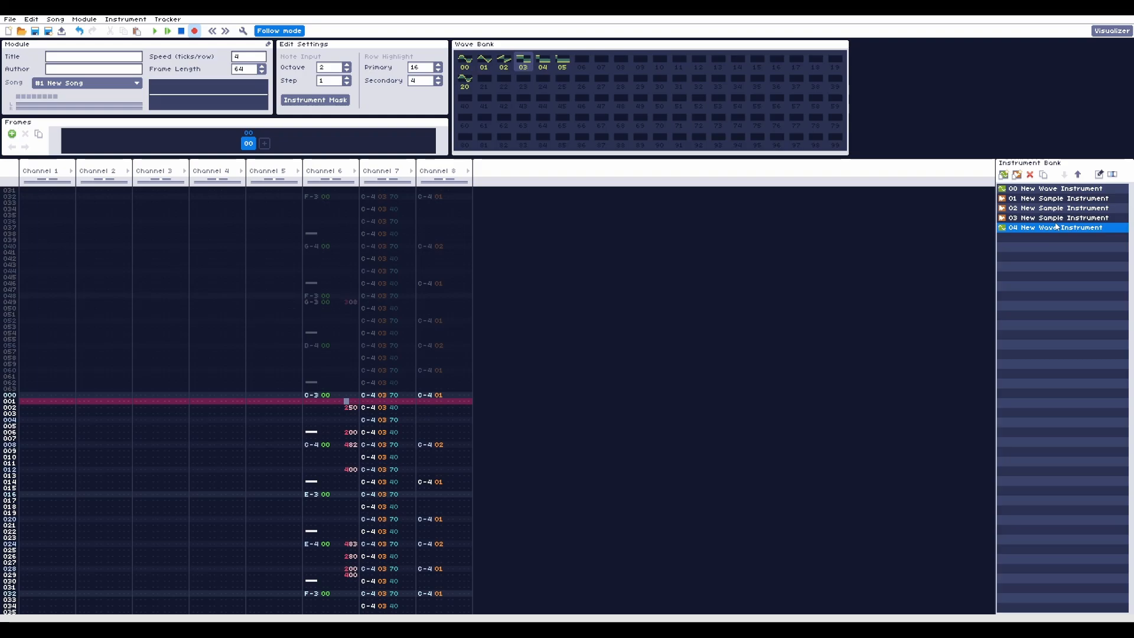
Raise the input octave to 4 and enter C-4 with instrument 04 on row 000 of Channel 3
click(274, 396)
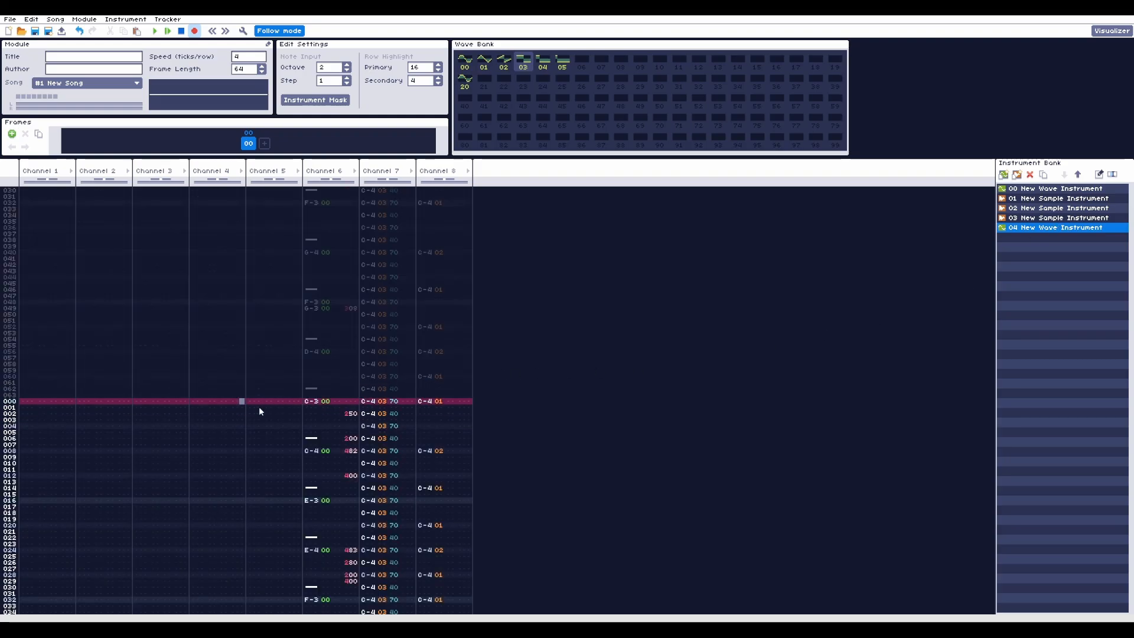
click(346, 67)
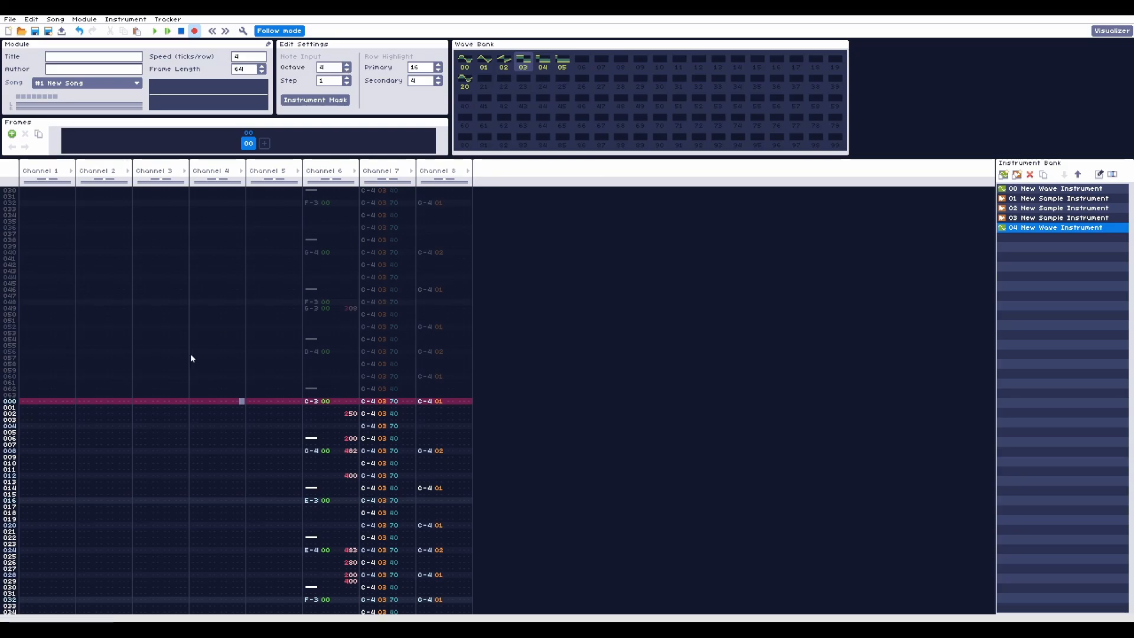
click(135, 401)
key(e)
key(Up)
key(y)
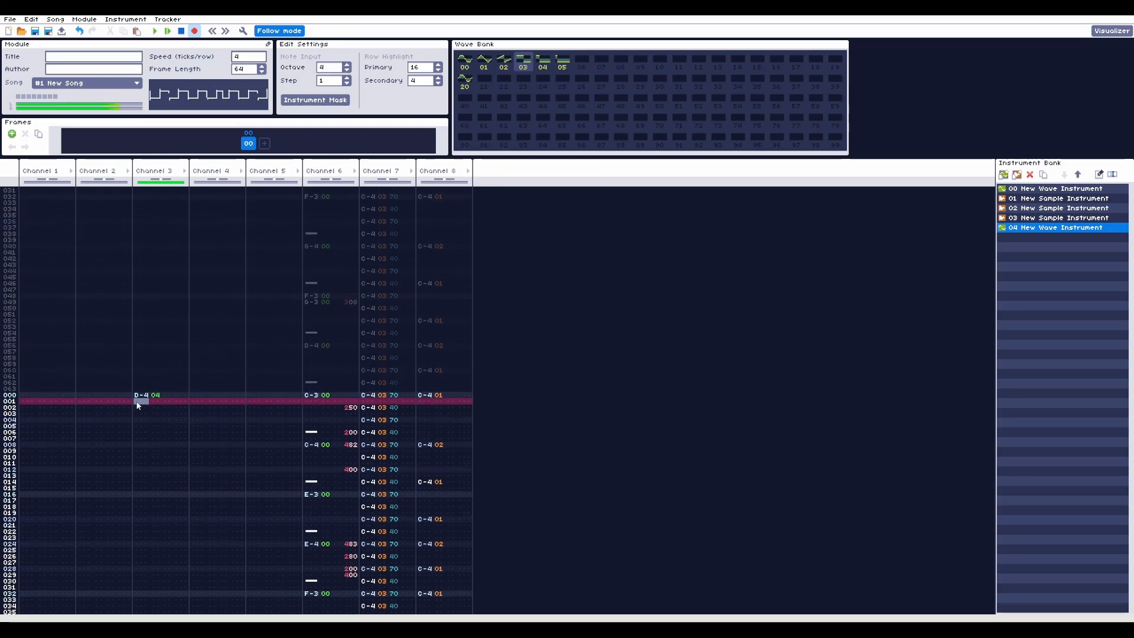
key(Up)
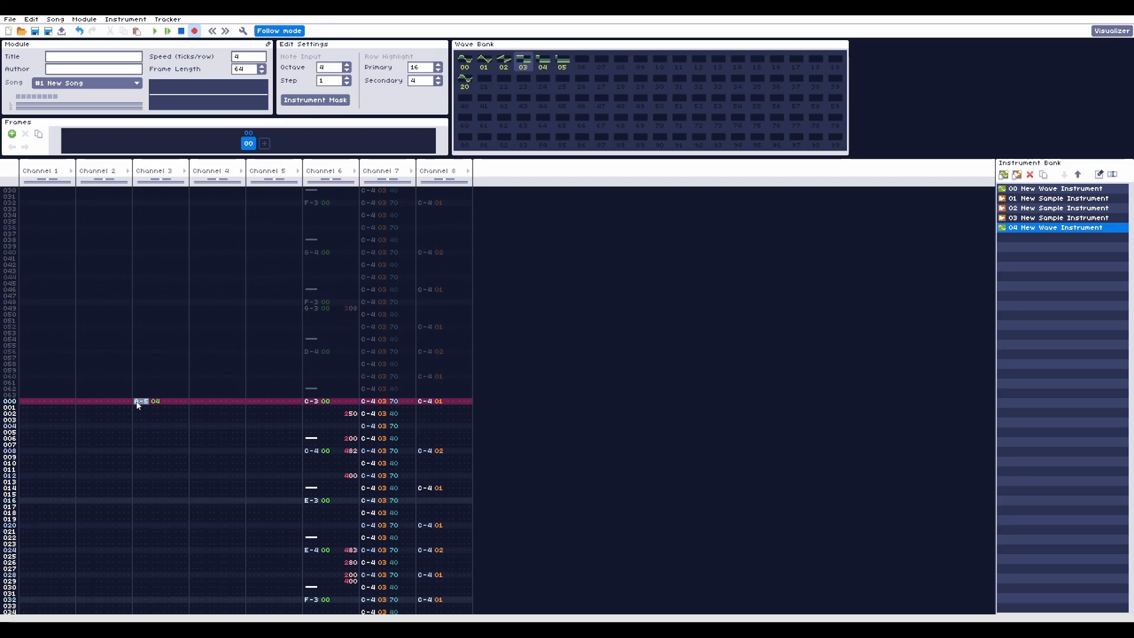
key(z)
Enter E-4 with instrument 04 on row 000 of Channel 4 and delete the stray note on row 001
key(Right)
key(Right)
key(Right)
key(Right)
key(Right)
key(Right)
key(Right)
key(Up)
key(Right)
key(r)
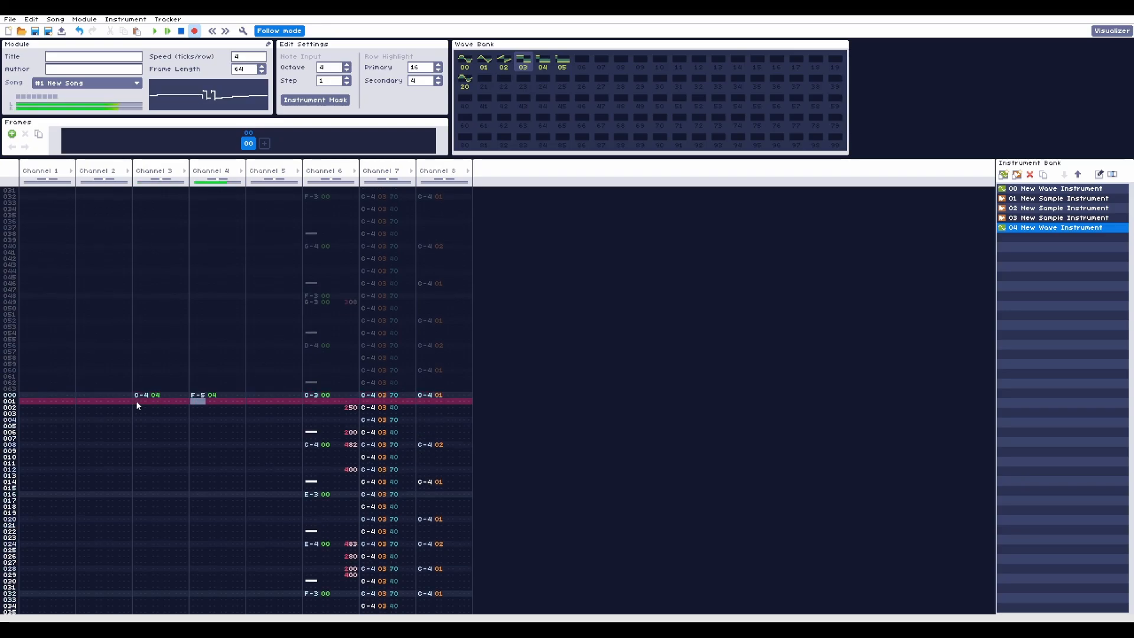
key(Up)
key(e)
key(Up)
key(c)
key(v)
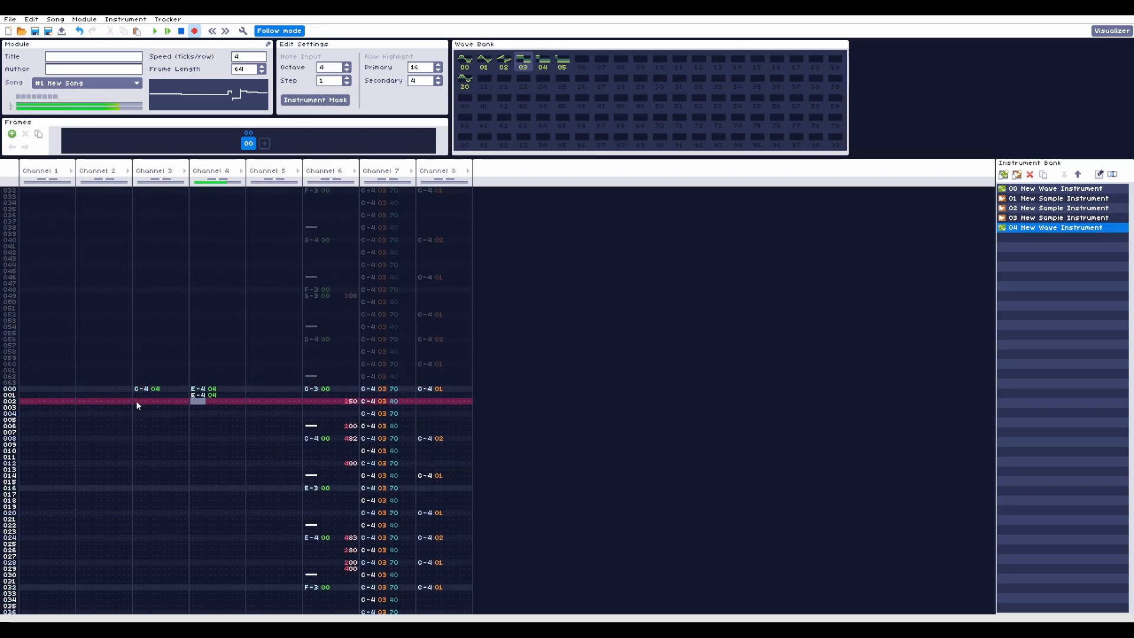
key(Up)
key(Delete)
Enter G-4 with instrument 04 on row 000 of Channel 5 to complete the chord, and play the pattern
key(Right)
key(Right)
key(Right)
key(Up)
key(Right)
key(Right)
key(Right)
key(Right)
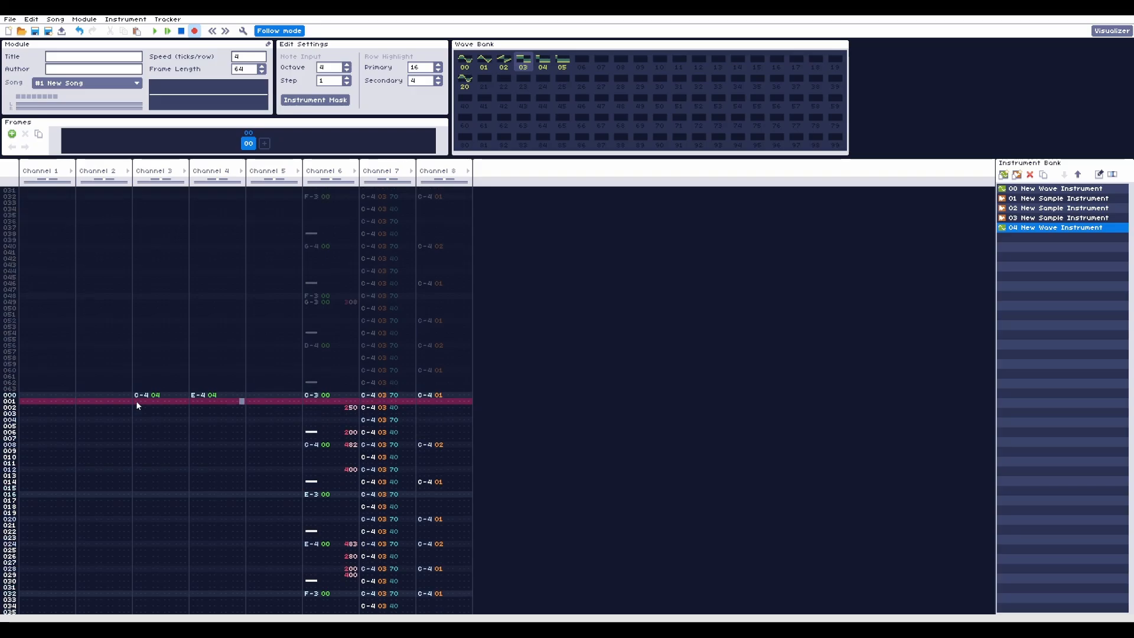
key(Up)
key(Right)
key(n)
key(Up)
key(b)
key(Up)
key(Return)
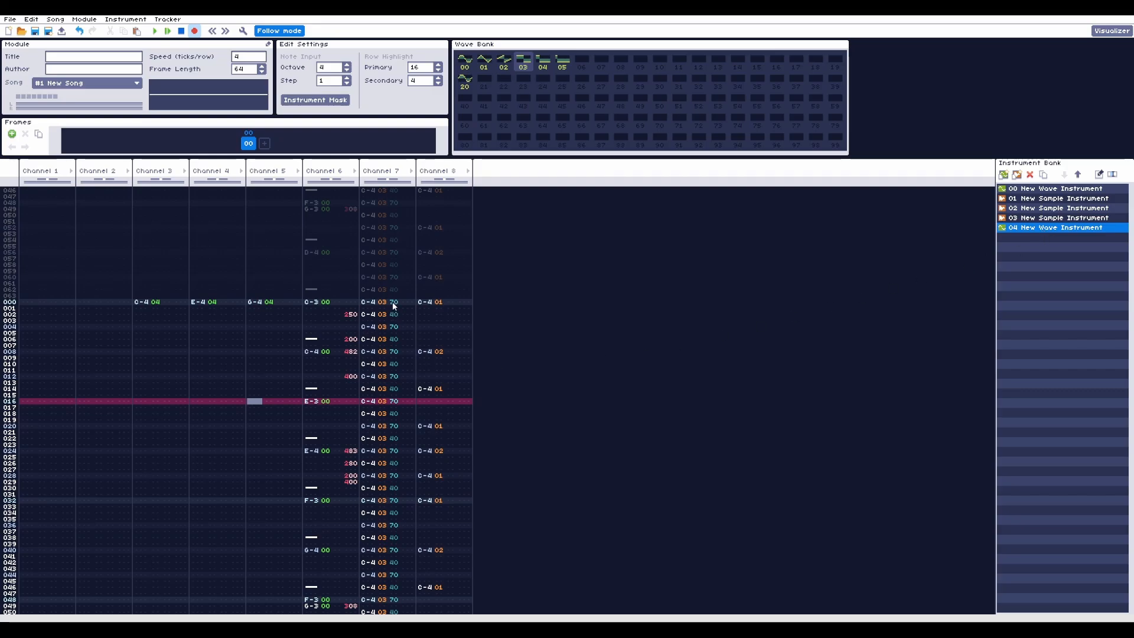
Add a Volume envelope to instrument 04 and extend its length to 45
mouse_move(394, 327)
mouse_down()
mouse_move(395, 485)
mouse_move(413, 361)
mouse_move(400, 322)
mouse_up()
double_click(1084, 229)
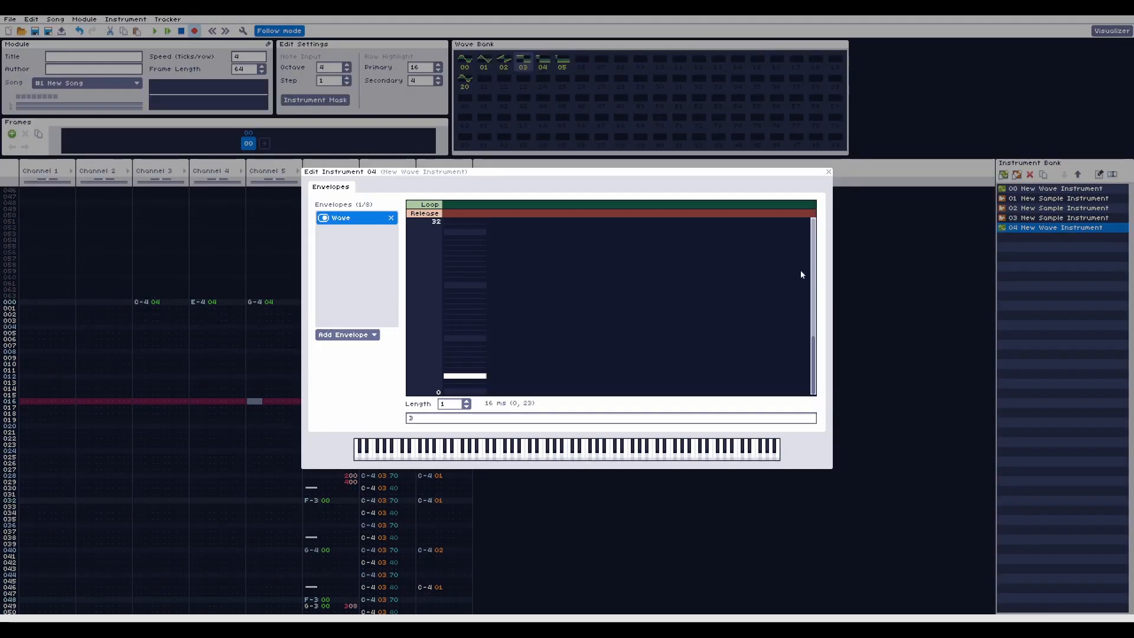
click(336, 335)
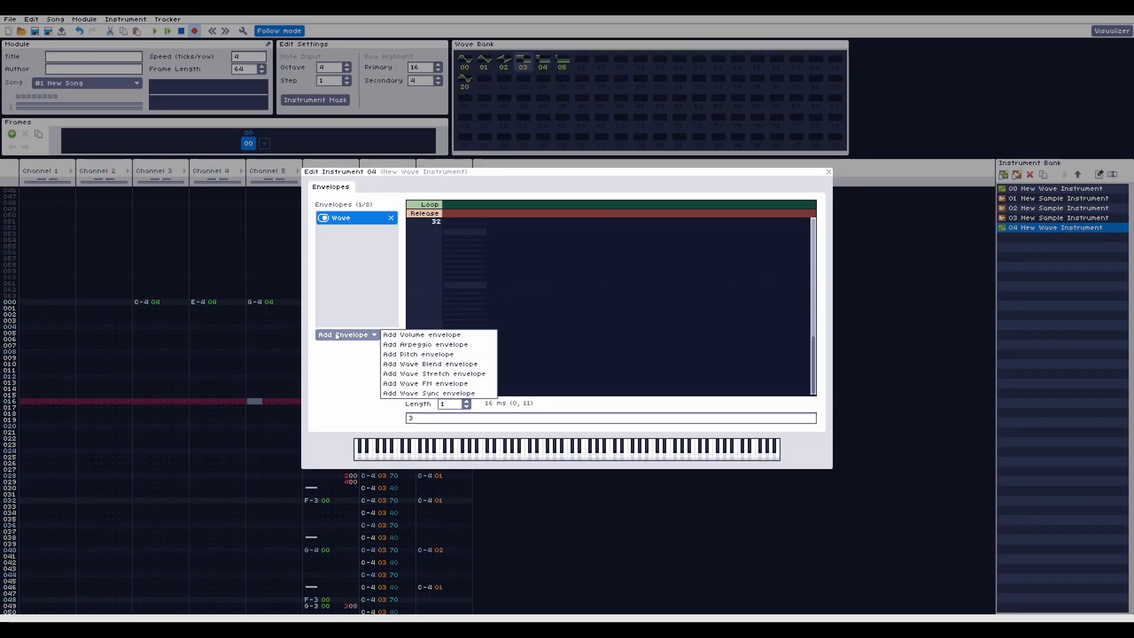
click(419, 336)
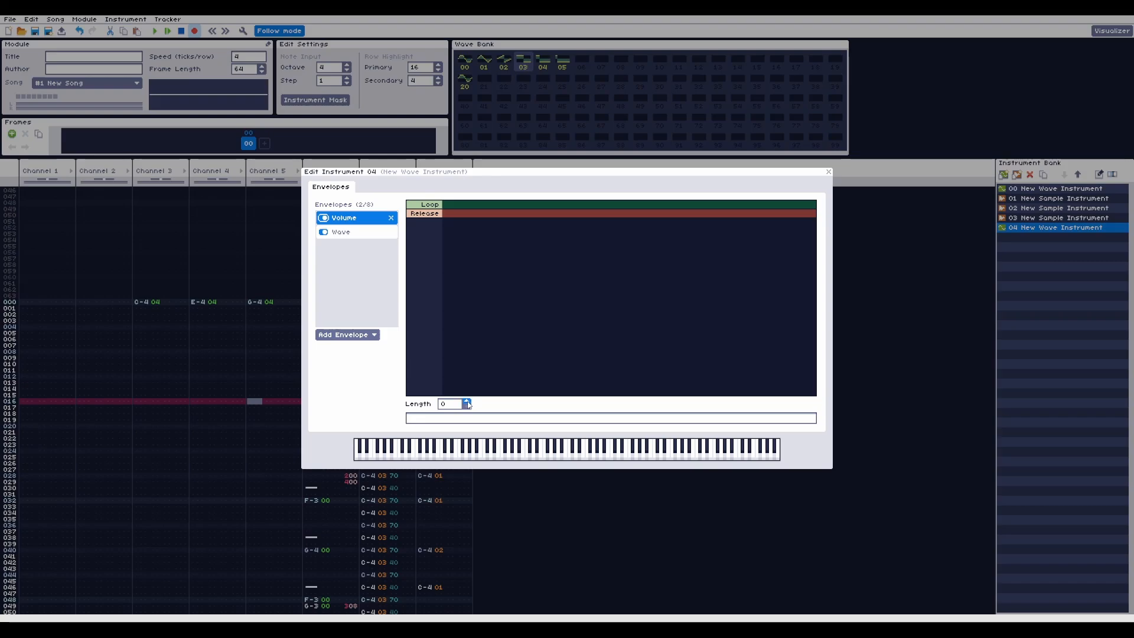
click(463, 270)
key(Return)
drag(464, 270, 482, 382)
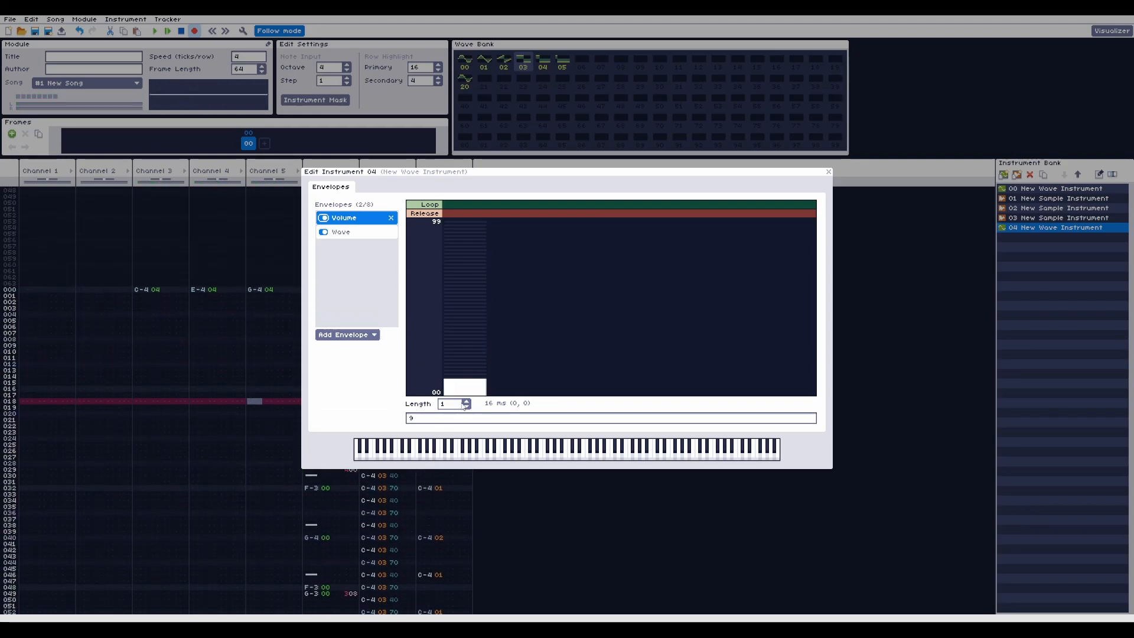
scroll(453, 404, up, 20)
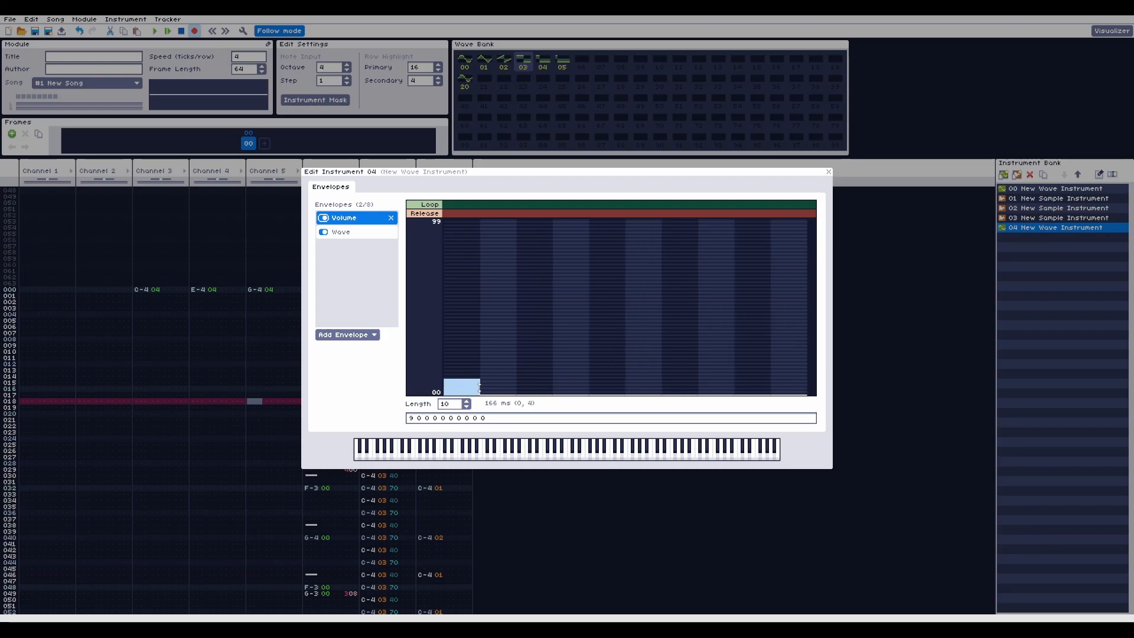
scroll(520, 358, up, 18)
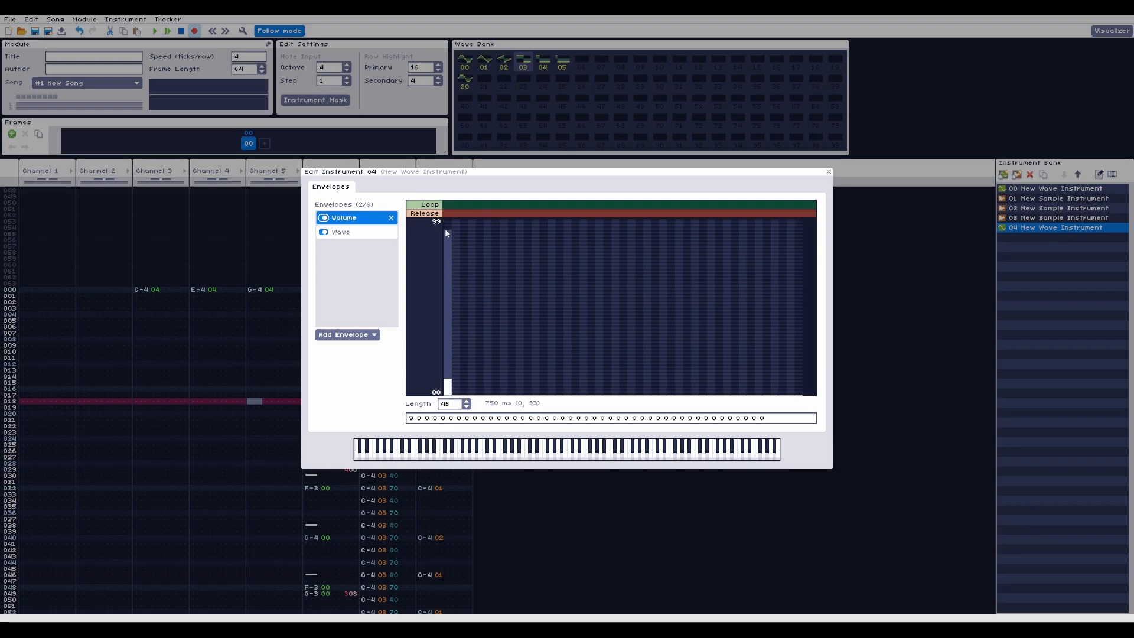
Draw a gradual volume decay from about 84 to 0 across the envelope and close the instrument editor
mouse_move(445, 228)
mouse_down()
mouse_move(533, 353)
mouse_move(664, 404)
mouse_up()
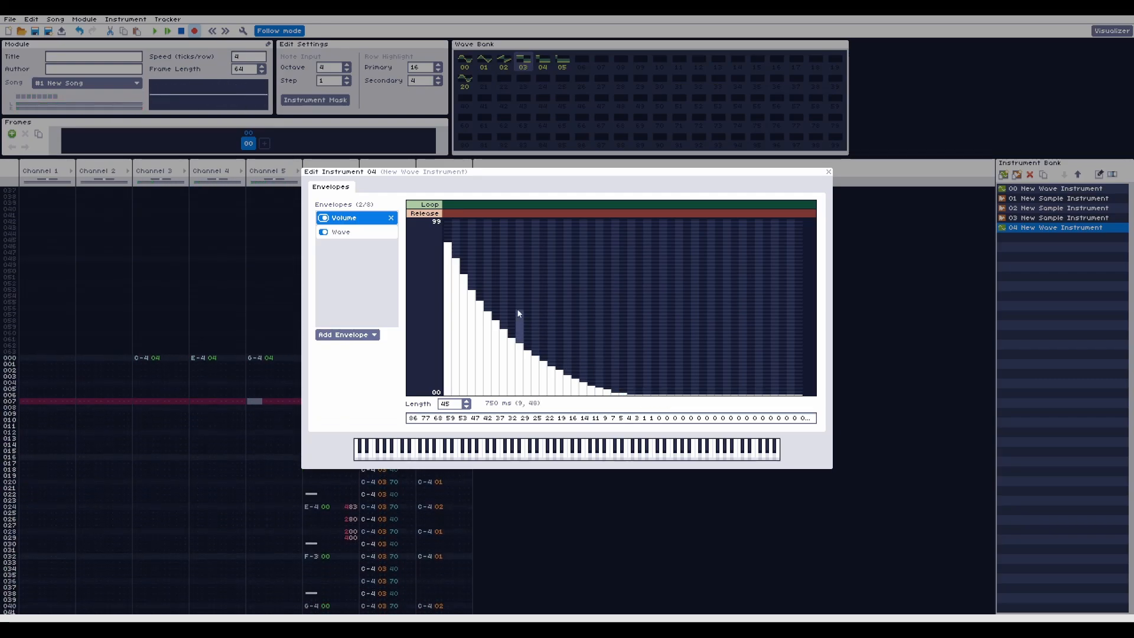
mouse_move(447, 237)
mouse_down()
mouse_move(476, 284)
mouse_move(535, 324)
mouse_move(632, 367)
mouse_move(729, 389)
mouse_up()
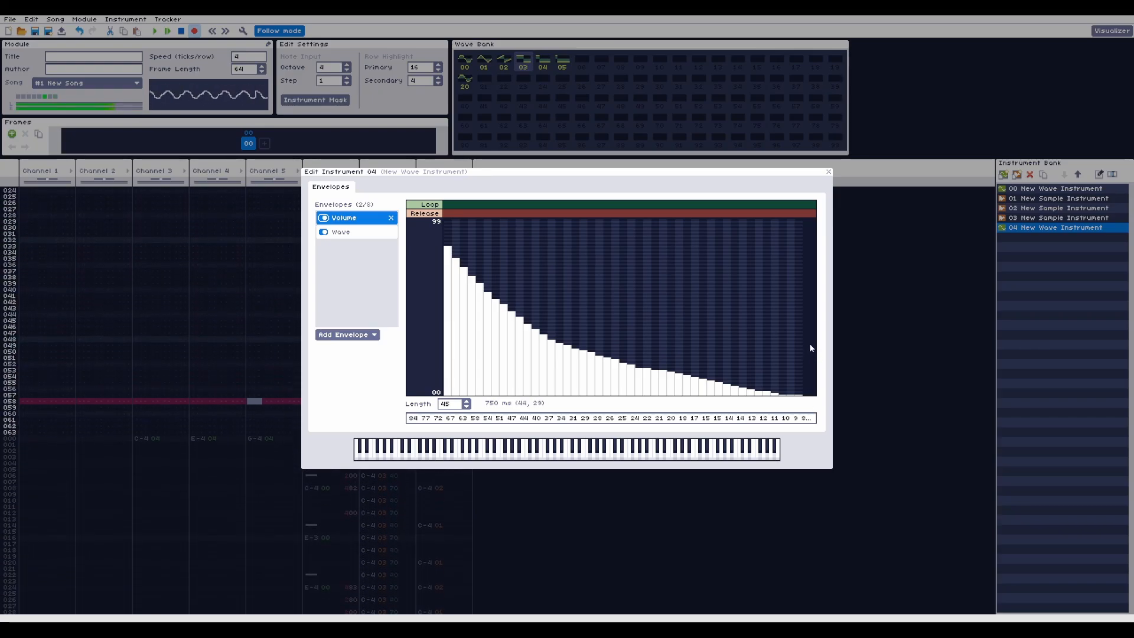
click(829, 172)
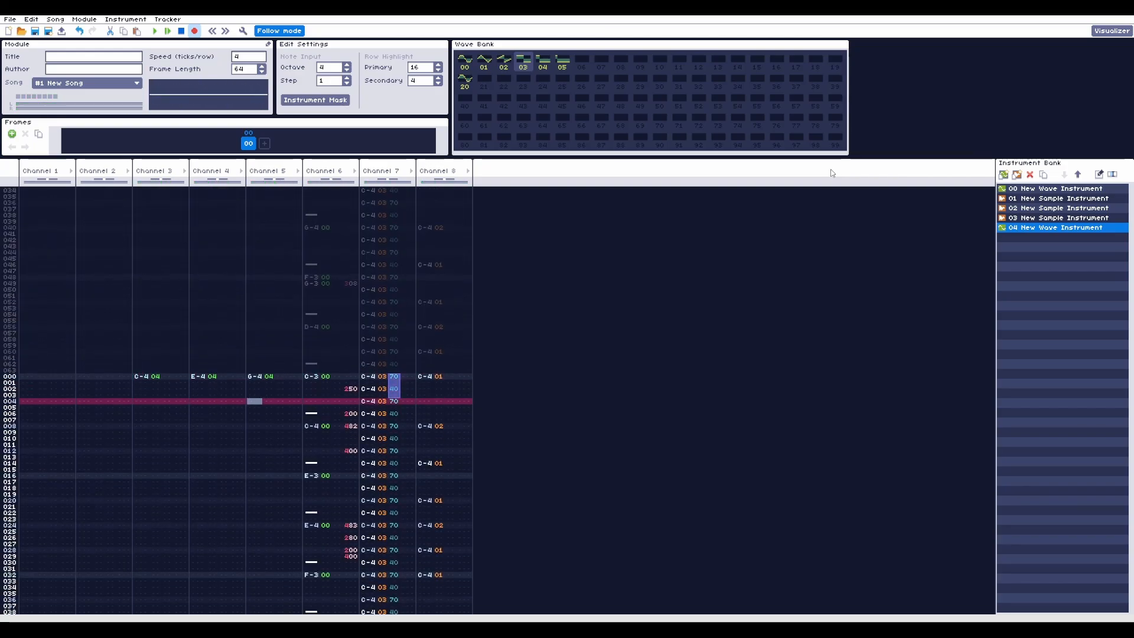
Copy the row 000 chord in Channels 3 to 5 to row 006 and play the pattern
drag(287, 391, 160, 378)
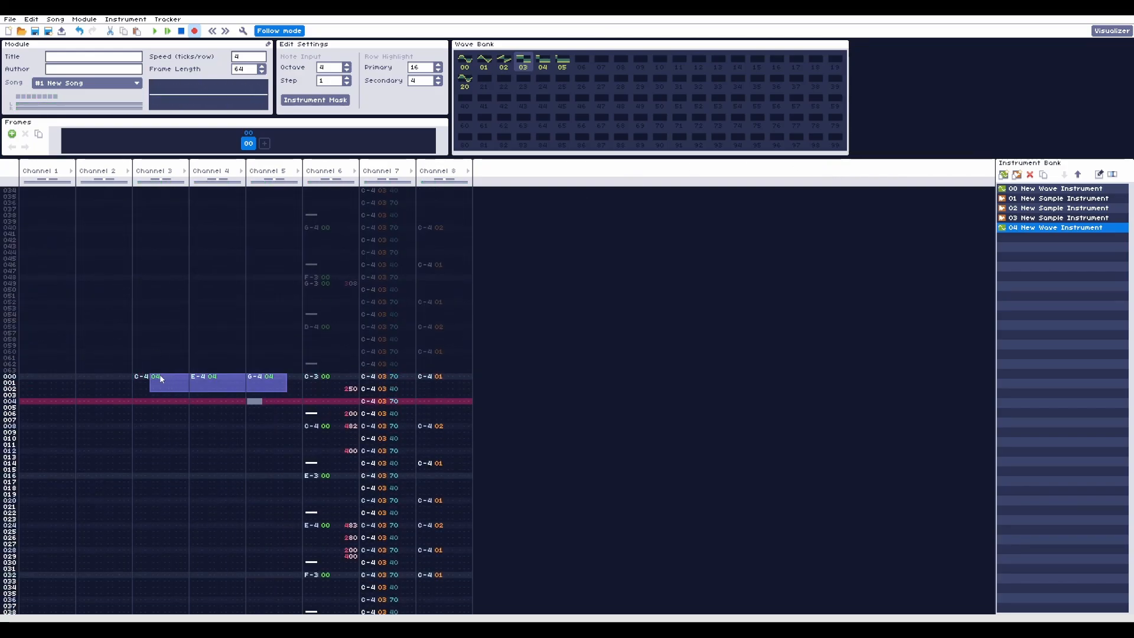
click(142, 402)
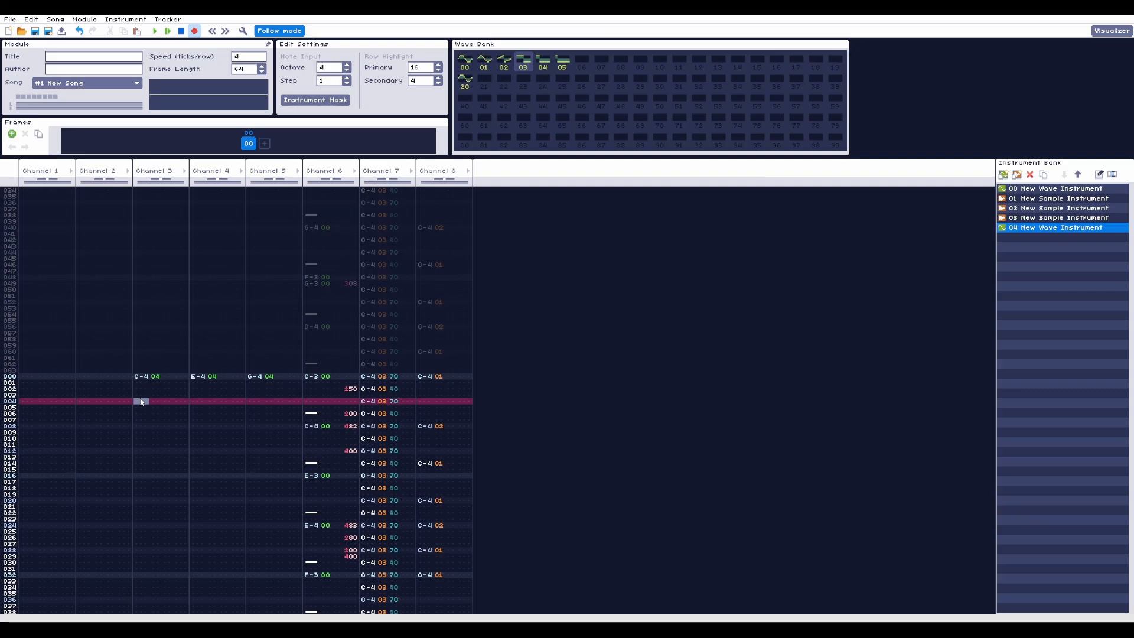
key(Down)
key(Down)
key(ctrl+v)
key(Return)
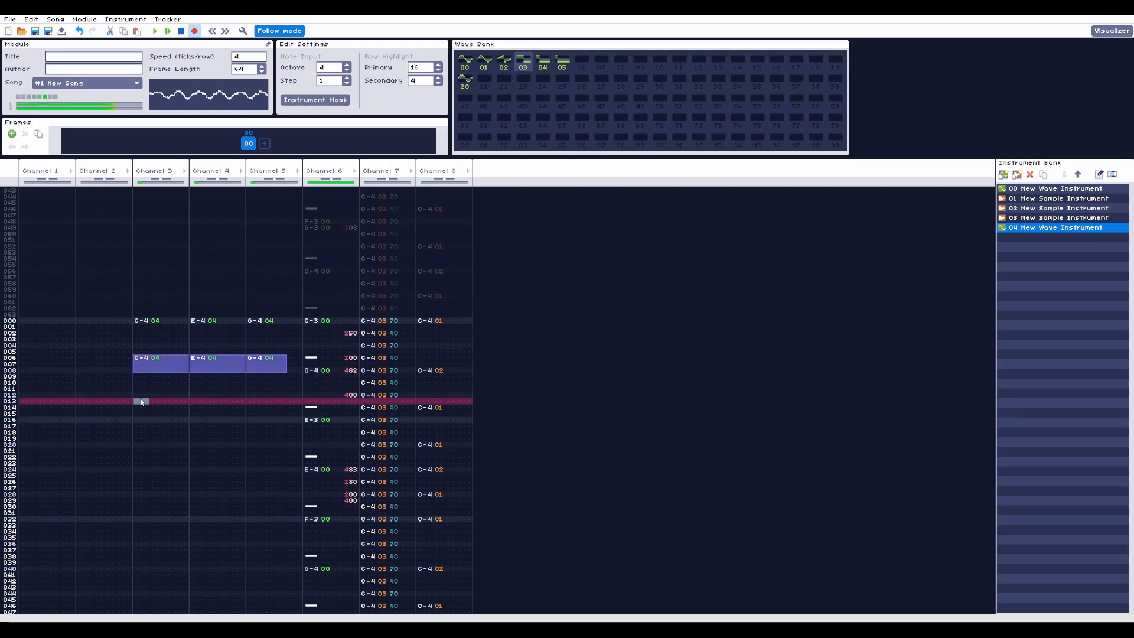
Paste the copied chord in Channels 3 to 5 on rows 014, 020, 024 and 027
key(Return)
key(ctrl+v)
key(Return)
key(Return)
key(Down)
key(Down)
key(Down)
key(Down)
key(Down)
key(Down)
key(ctrl+v)
key(Down)
key(Down)
key(Down)
key(Down)
key(ctrl+v)
key(Down)
key(Down)
key(Down)
key(ctrl+v)
Change the Channel 3 notes to D-4 on row 024 and E-4 on row 027
key(Up)
key(Up)
key(Up)
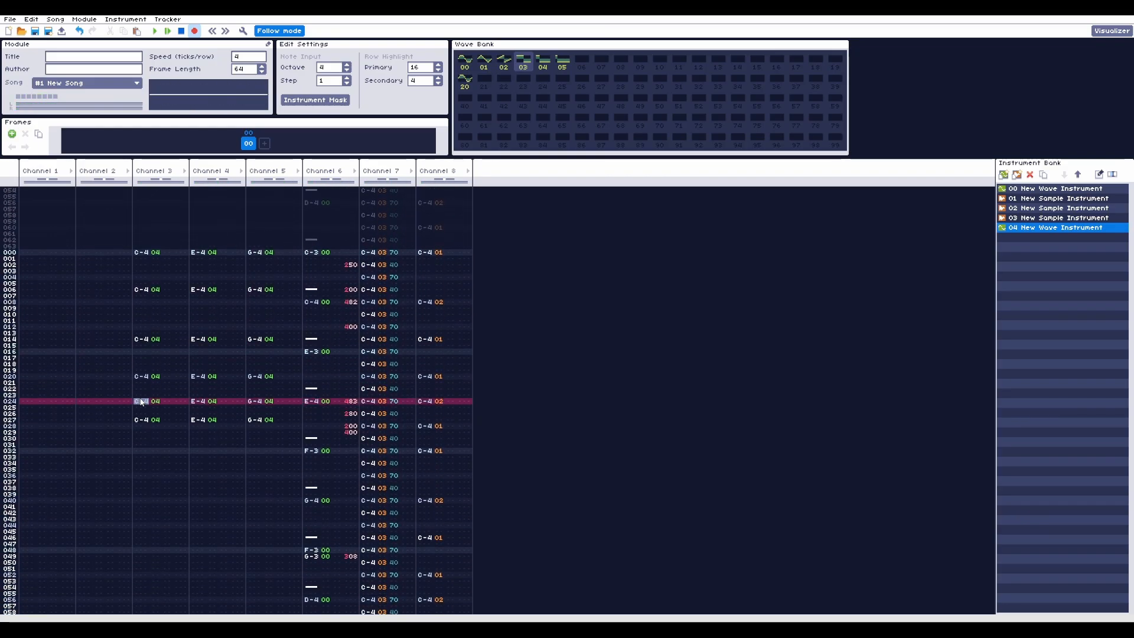
key(x)
key(Down)
key(Down)
key(c)
key(Up)
Change the Channel 4 note on row 024 to G-4
key(Right)
key(Right)
key(Right)
key(Right)
key(Right)
key(Right)
key(Right)
key(Right)
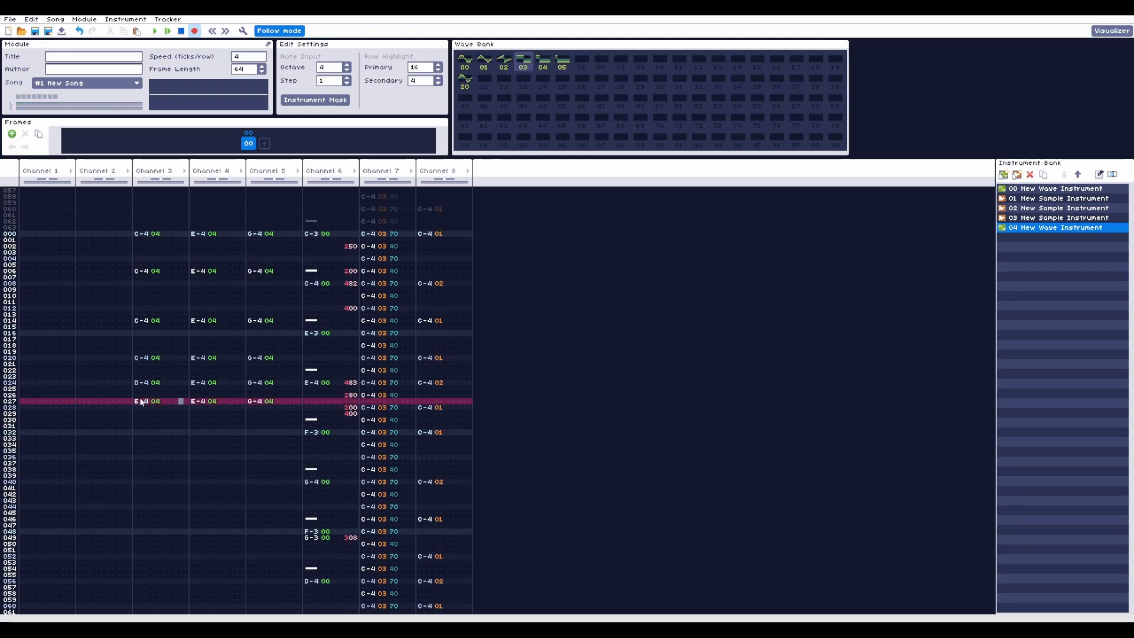
key(Up)
key(Up)
key(Up)
key(b)
Change the Channel 5 notes to C-5 on row 024 and D-5 on row 027
key(Right)
key(Right)
key(Right)
key(Right)
key(Right)
key(Right)
key(Right)
key(Right)
key(Up)
key(Right)
key(Left)
key(q)
key(Down)
key(Down)
key(w)
Change the Channel 4 note on row 027 to G-4 and play the pattern
key(Left)
key(Left)
key(Left)
key(Left)
key(Left)
key(Left)
key(Left)
key(Left)
key(Up)
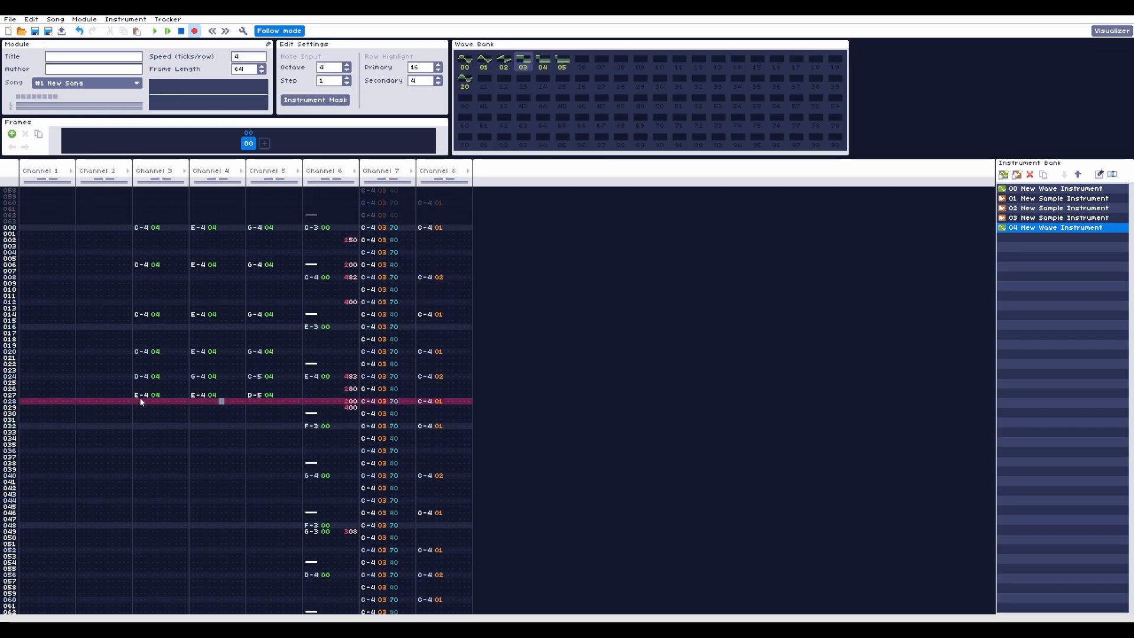
key(b)
key(Return)
key(Return)
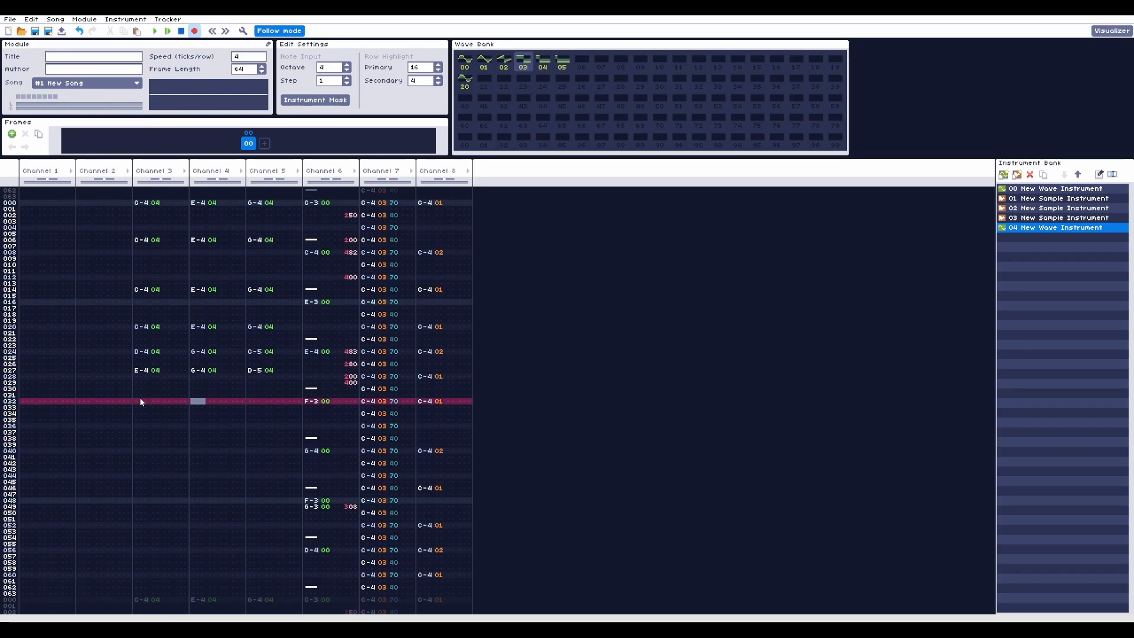
Move the row 027 chord in Channels 3 to 5 down to row 028 and play the pattern
drag(282, 395, 272, 373)
key(ctrl+x)
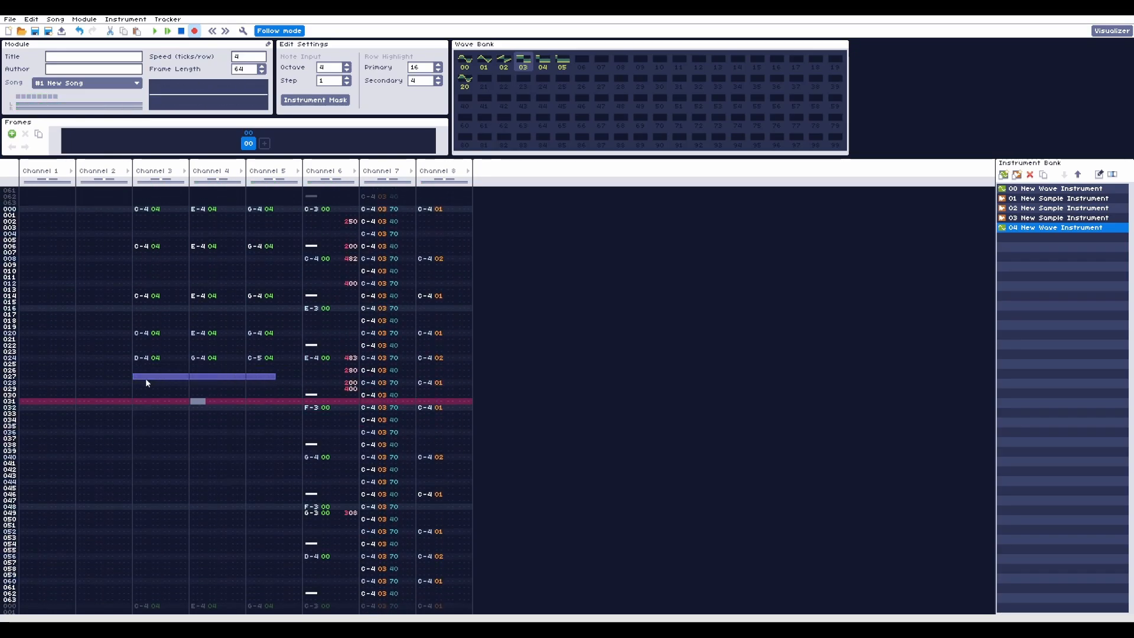
click(145, 378)
key(ctrl+v)
key(Return)
key(Return)
Enter an F-4, A-4, F-5 chord with instrument 04 on row 032 of Channels 3 to 5
key(v)
key(Up)
key(Right)
key(Right)
key(Right)
key(Right)
key(Right)
key(Right)
key(Right)
key(n)
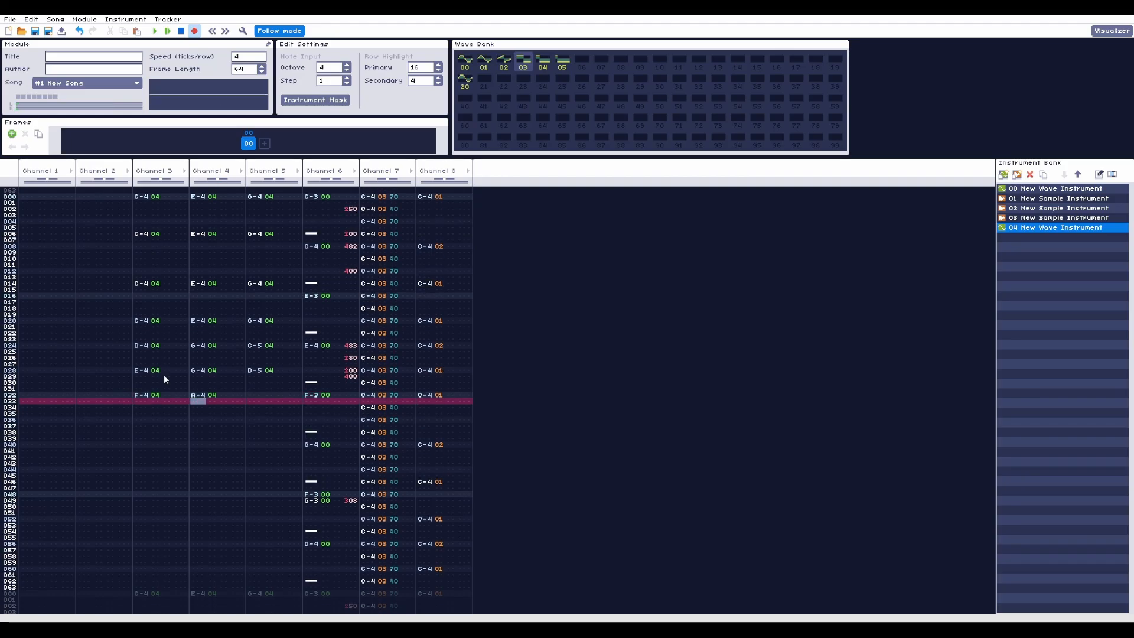
key(Up)
key(Right)
key(Right)
key(Right)
key(Right)
key(Right)
key(Right)
key(Right)
key(r)
Copy the row 032 chord to row 038 and change its Channel 5 note to A-5
key(ctrl+c)
click(136, 418)
mouse_move(137, 395)
mouse_down()
mouse_move(270, 395)
mouse_move(141, 396)
mouse_up()
key(Down)
key(Down)
key(ctrl+v)
click(255, 401)
key(t)
key(Up)
key(y)
Copy the row 038 chord to row 044 and change its Channel 5 note to G-5
key(ctrl+c)
key(Return)
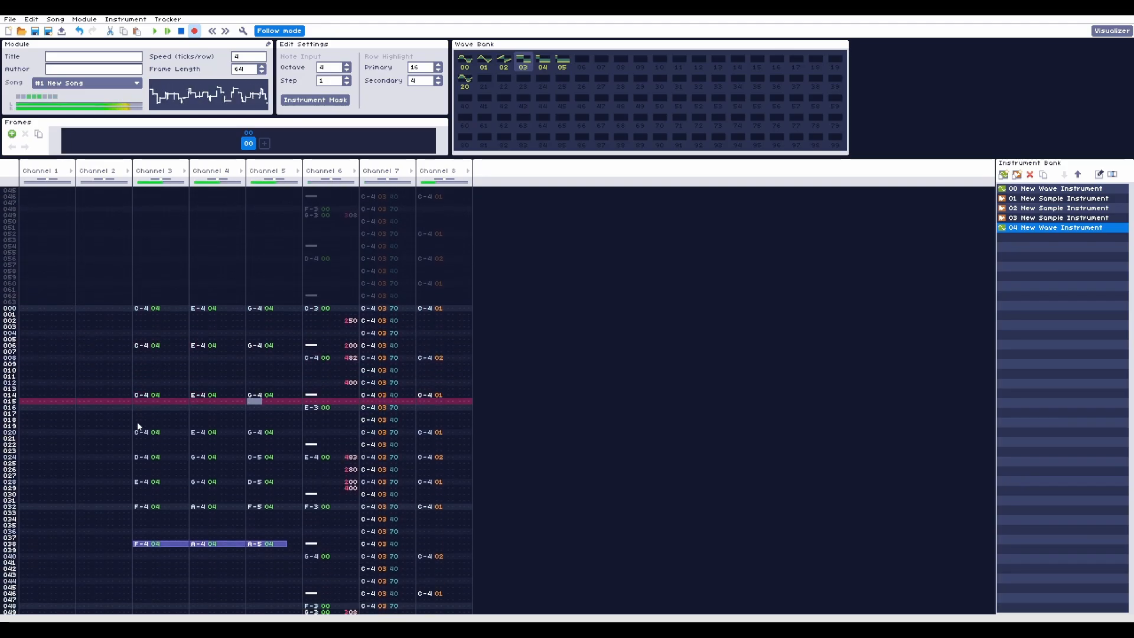
key(Return)
click(138, 401)
key(Up)
key(ctrl+v)
click(256, 401)
key(t)
Copy the row 044 chord in Channels 3 to 5 to row 048
drag(276, 396, 142, 397)
key(ctrl+c)
click(139, 420)
key(ctrl+v)
Change the Channel 3 note of the row 048 chord to G-4 and play the pattern back
click(147, 403)
key(b)
key(Right)
key(Right)
key(Right)
key(Right)
key(Right)
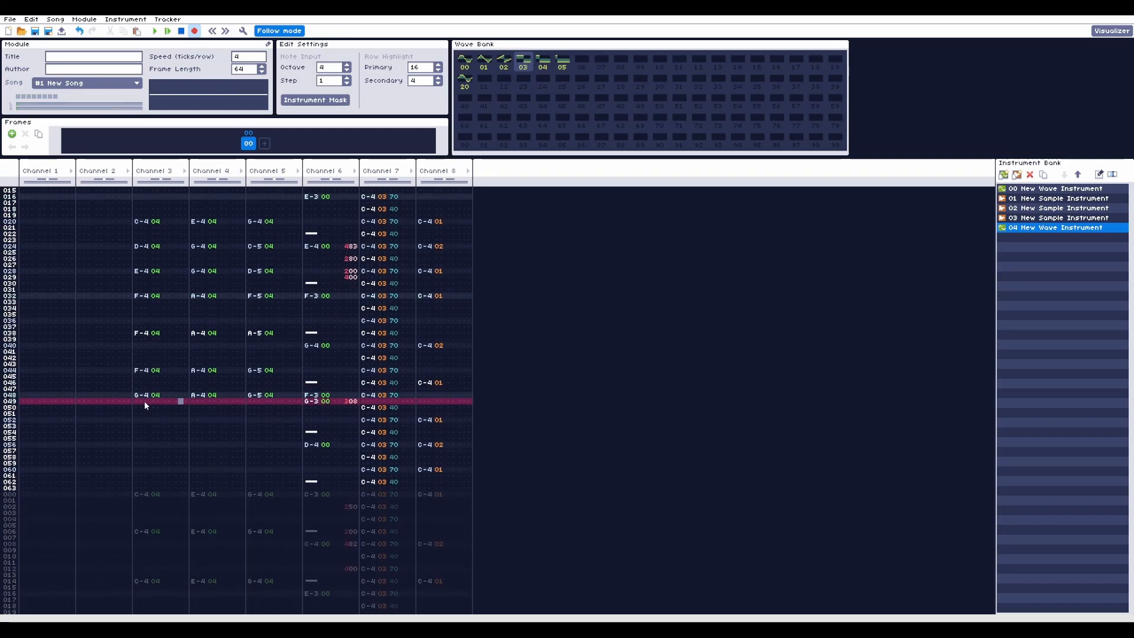
key(Return)
key(Return)
Move the G-4, A-4, G-5 chord in Channels 3 to 5 from row 048 to row 050
drag(118, 370, 286, 356)
key(ctrl+x)
click(140, 369)
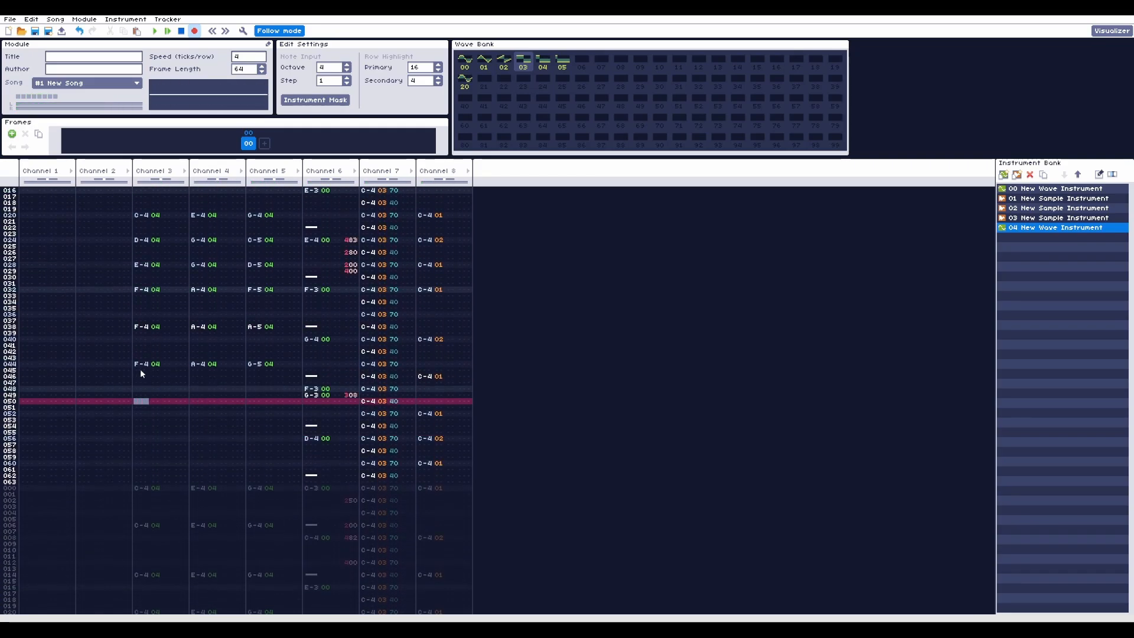
key(ctrl+v)
key(ctrl+z)
click(84, 401)
key(ctrl+v)
Paste the cut chord into Channels 3 to 5 at rows 056 and 060, and play it back
click(139, 421)
click(108, 420)
key(ctrl+v)
click(80, 425)
key(ctrl+v)
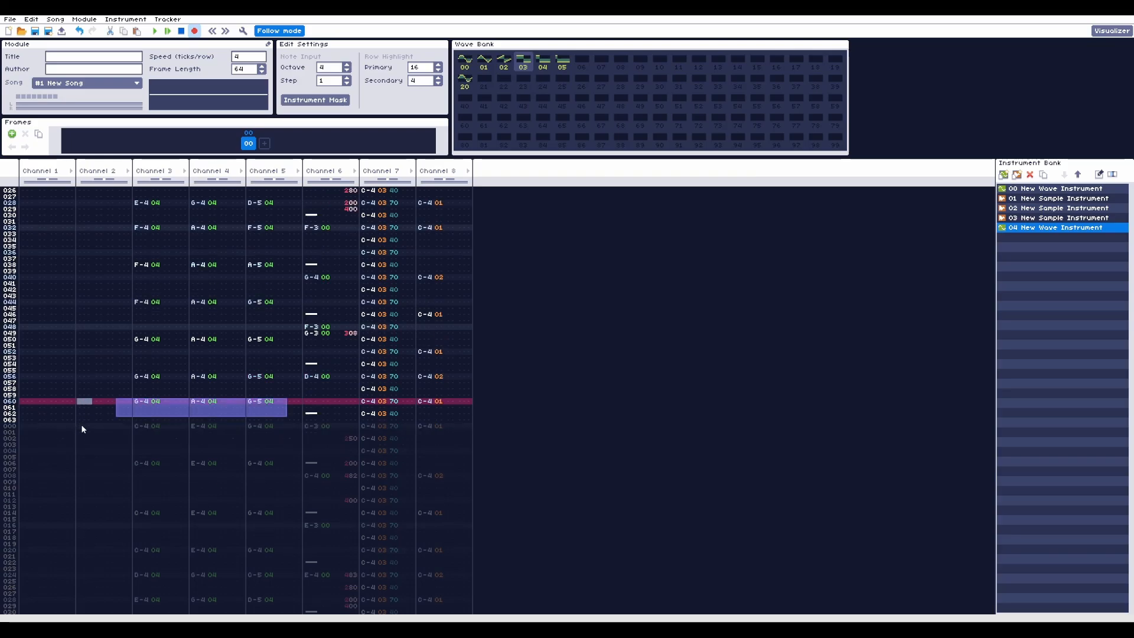
key(Return)
key(Return)
Change the Channel 3 notes of the last two chords to E-4 on row 056 and D-4 on row 060
click(158, 376)
click(143, 411)
key(x)
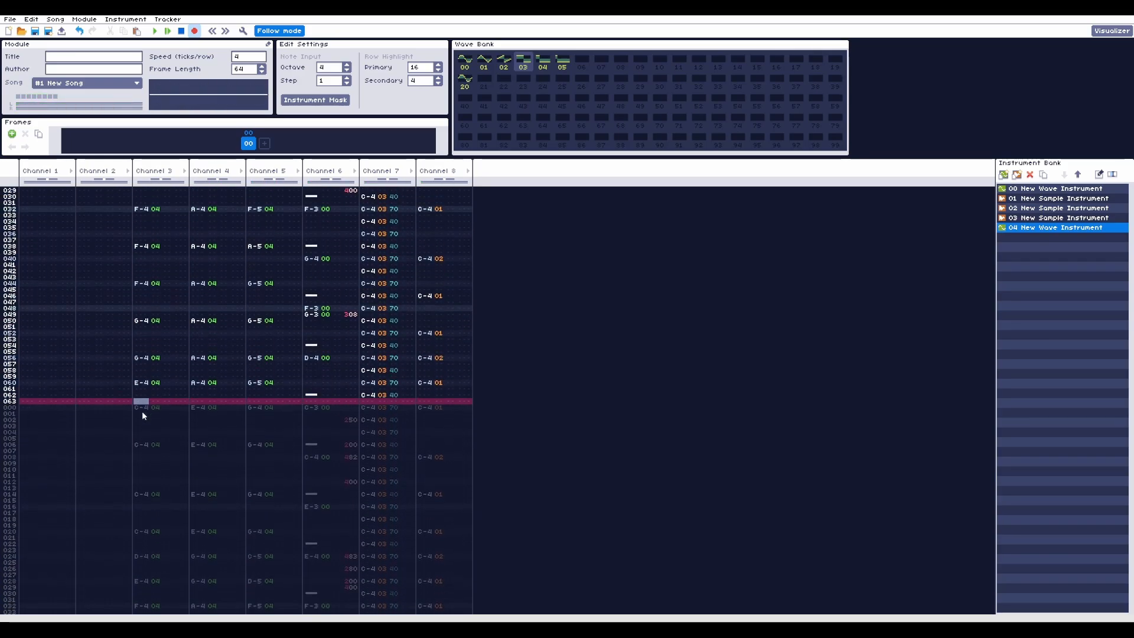
key(Up)
key(Up)
key(Up)
key(Up)
key(Up)
key(c)
Change the Channel 4 note of the row 060 chord to G-4 and play the progression
key(Right)
key(Right)
key(Right)
key(Right)
key(Right)
key(Right)
key(Right)
key(Right)
key(Right)
key(Right)
key(Up)
key(Left)
key(Left)
key(n)
key(Return)
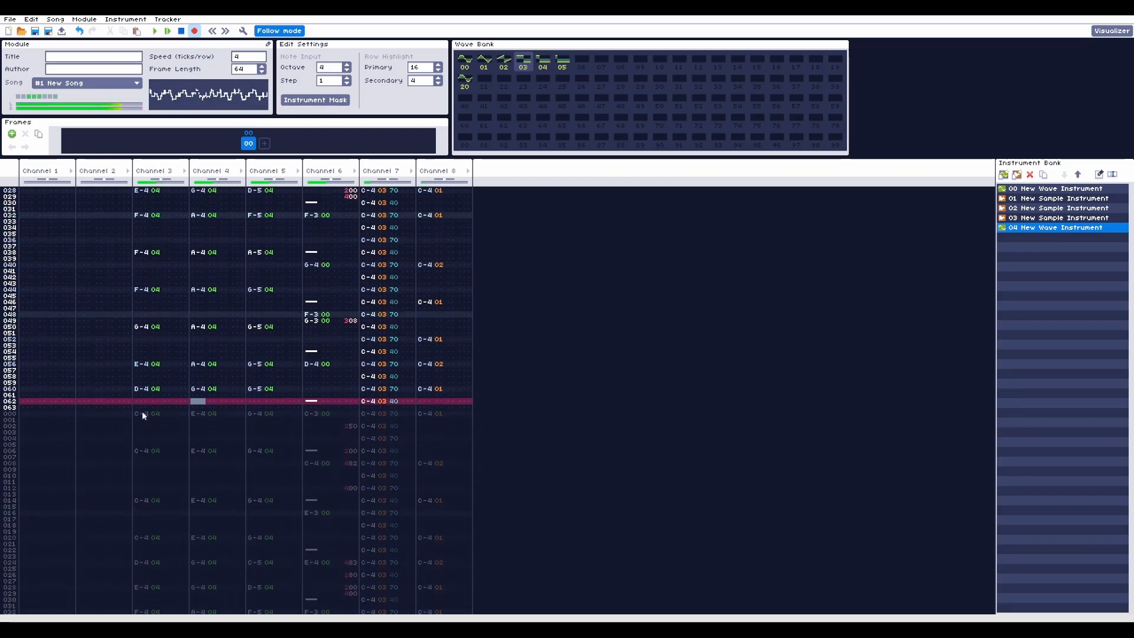
key(Return)
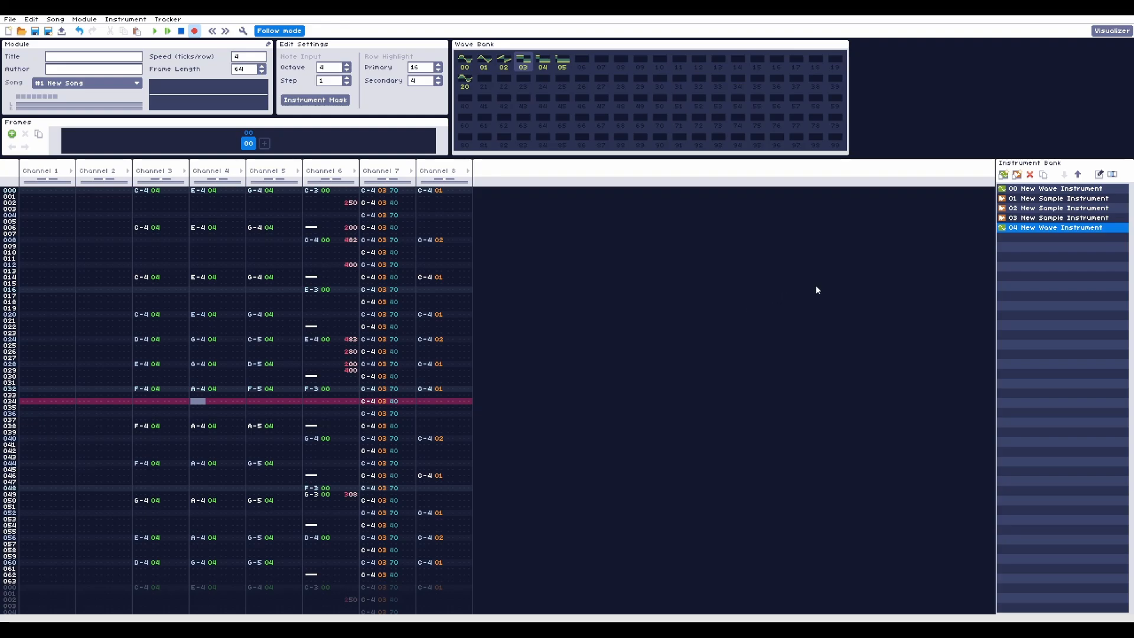
Redraw instrument 04's volume envelope as a quieter, steeper decay from 61 to 0 and audition it with playback
double_click(1056, 229)
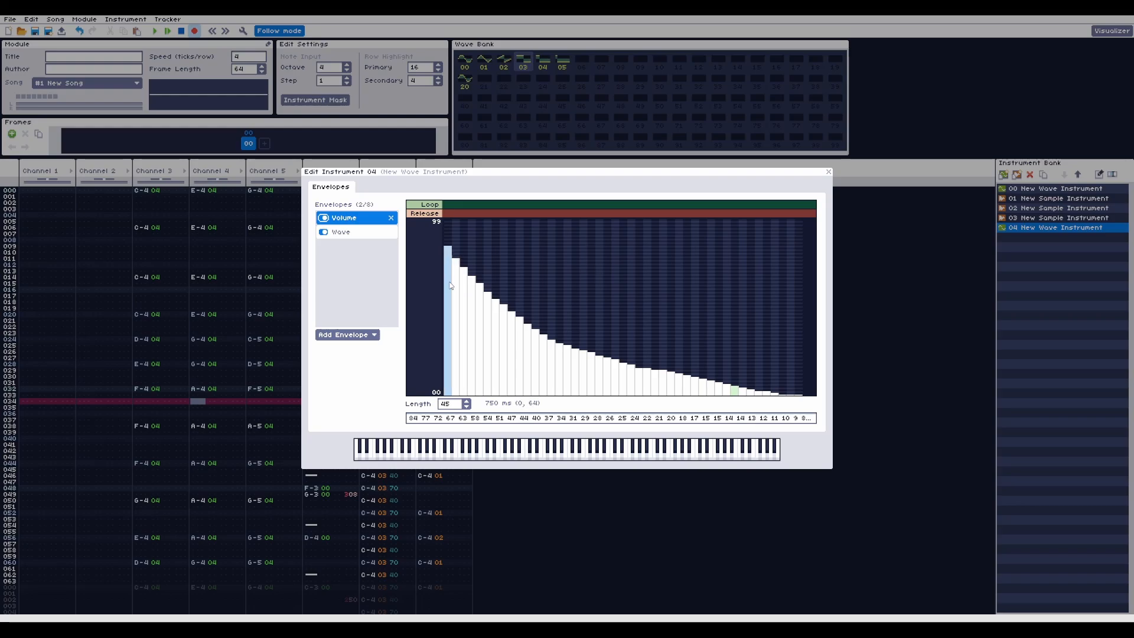
mouse_move(449, 285)
mouse_down()
mouse_move(505, 373)
mouse_move(699, 400)
mouse_up()
key(Return)
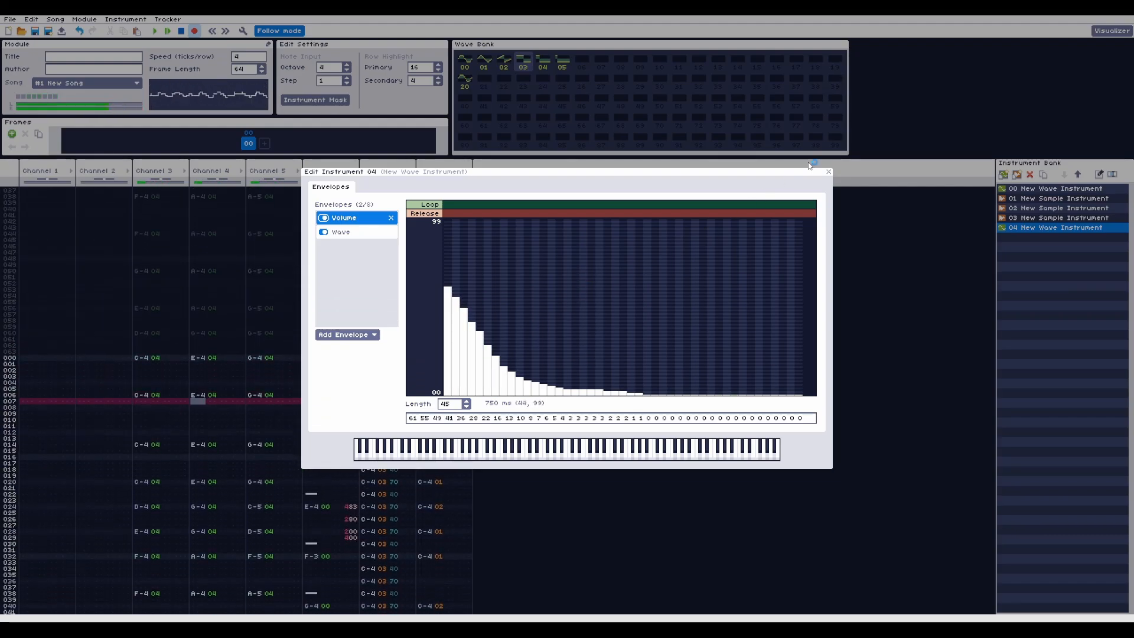
click(828, 172)
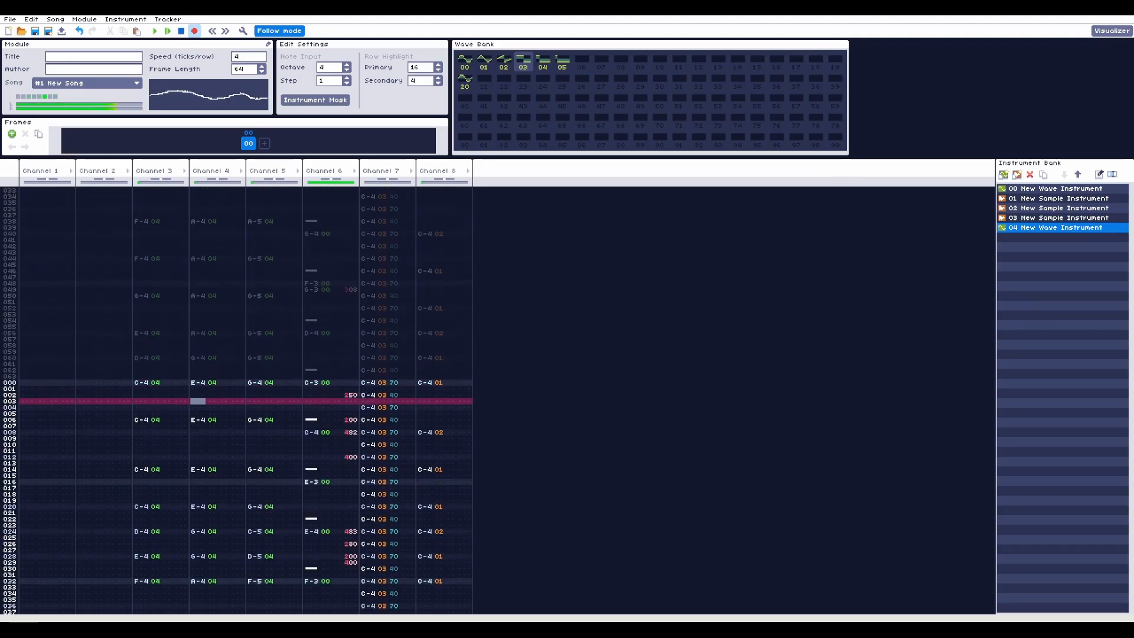
Round off the beginning and end of the square shape in wave 03 with ramps drawn near the centre line
double_click(523, 61)
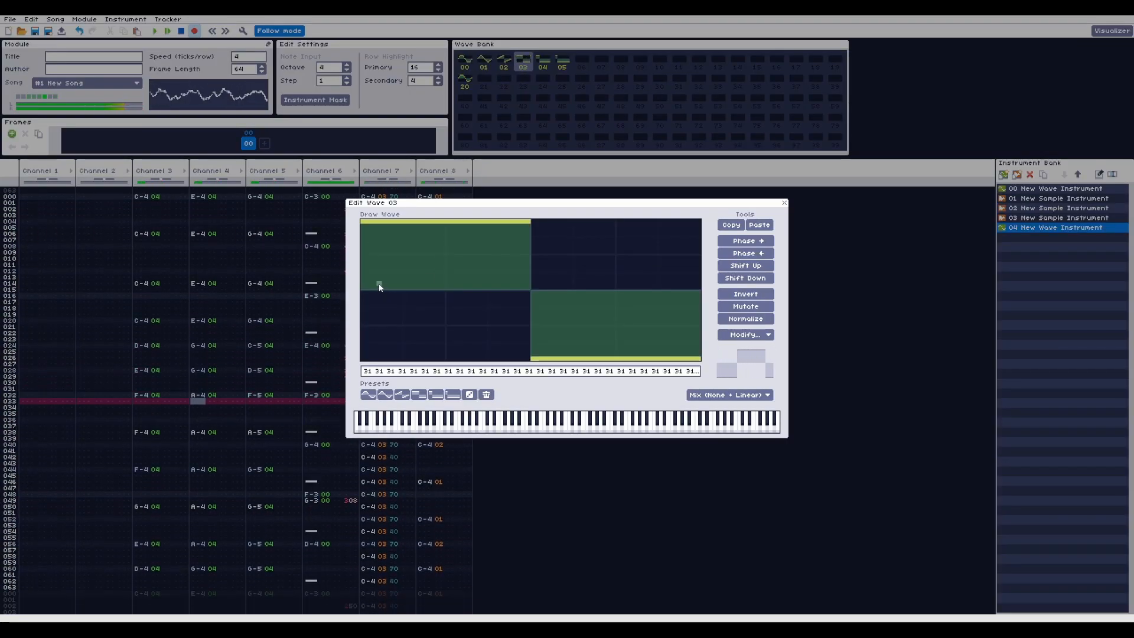
drag(362, 286, 406, 230)
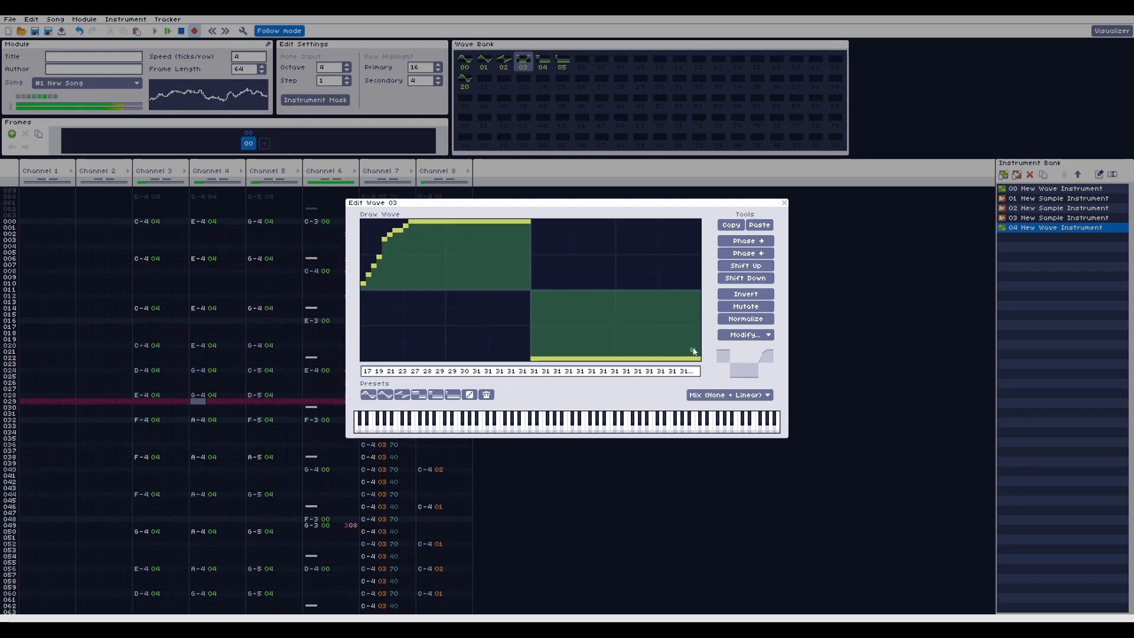
mouse_move(699, 324)
mouse_down()
mouse_move(699, 314)
mouse_move(659, 362)
mouse_up()
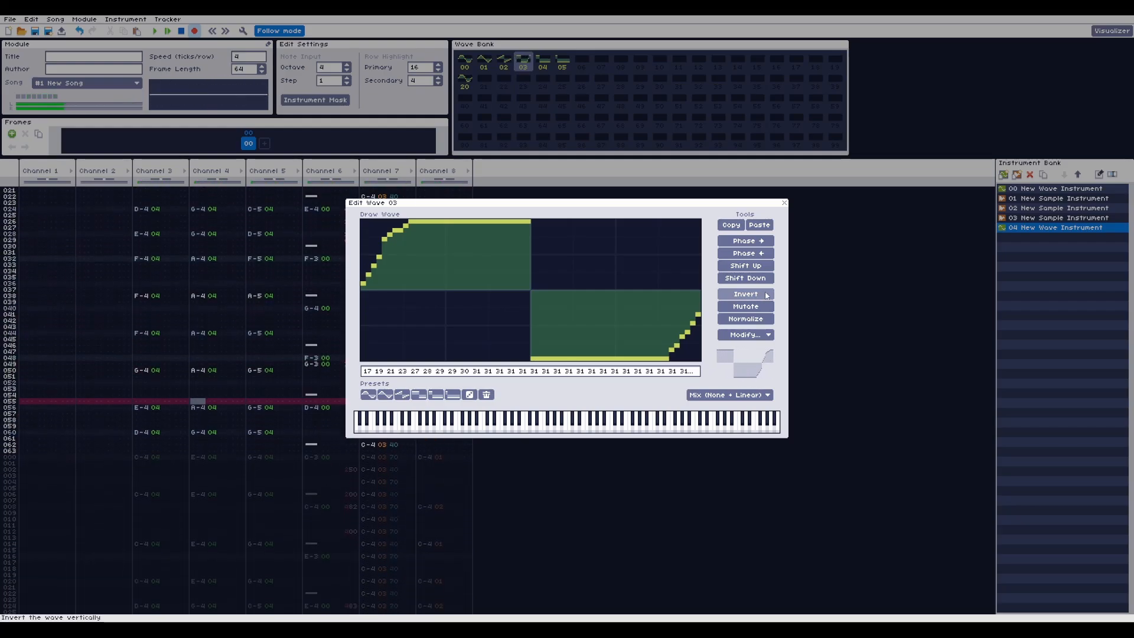
click(784, 203)
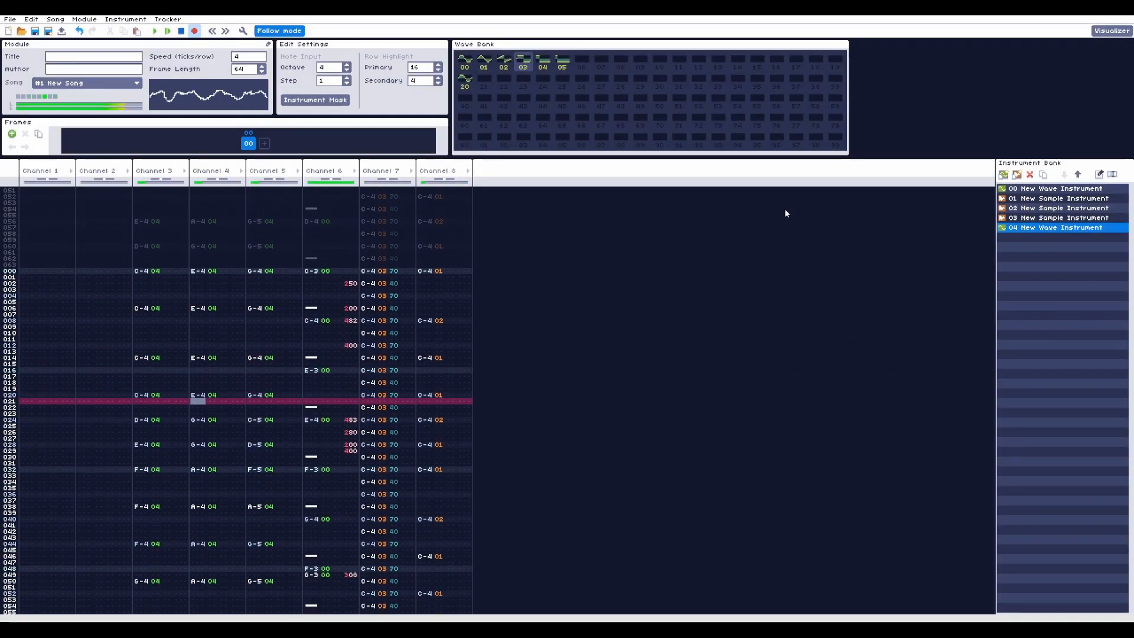
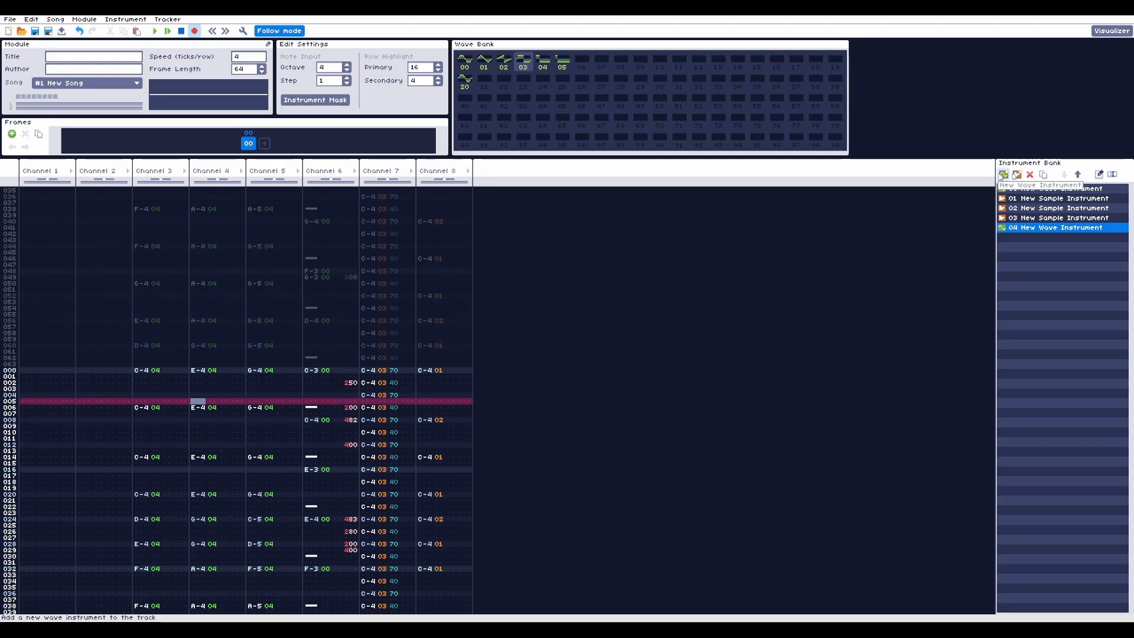
Create wave instrument 05 with a one-step Wave envelope set to wave 5 and audition it
click(1003, 175)
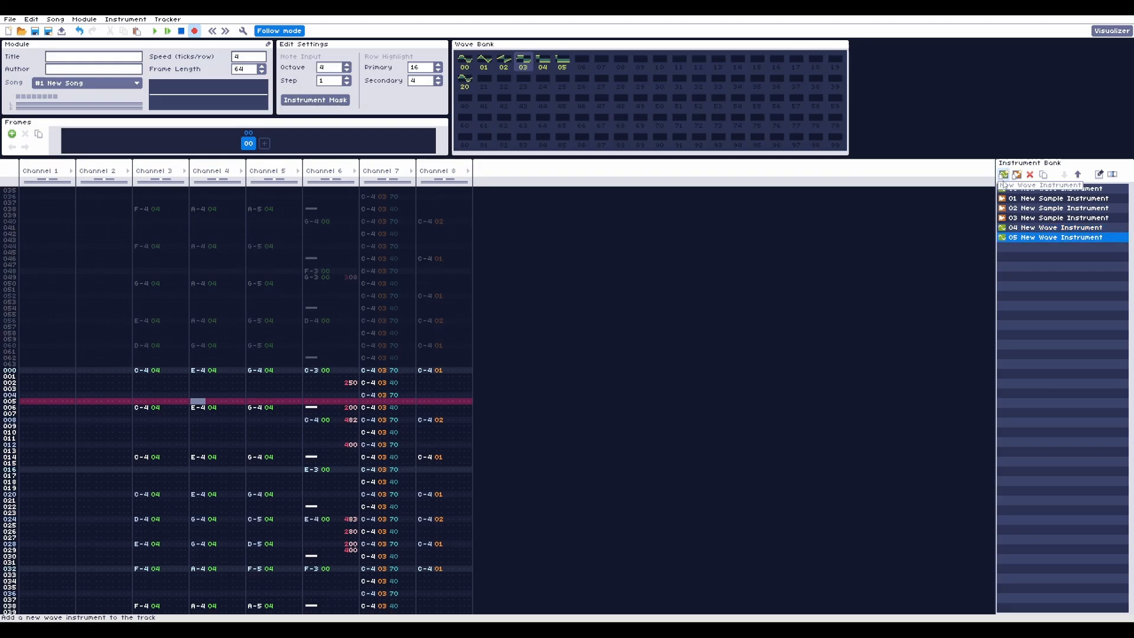
double_click(1036, 239)
click(366, 340)
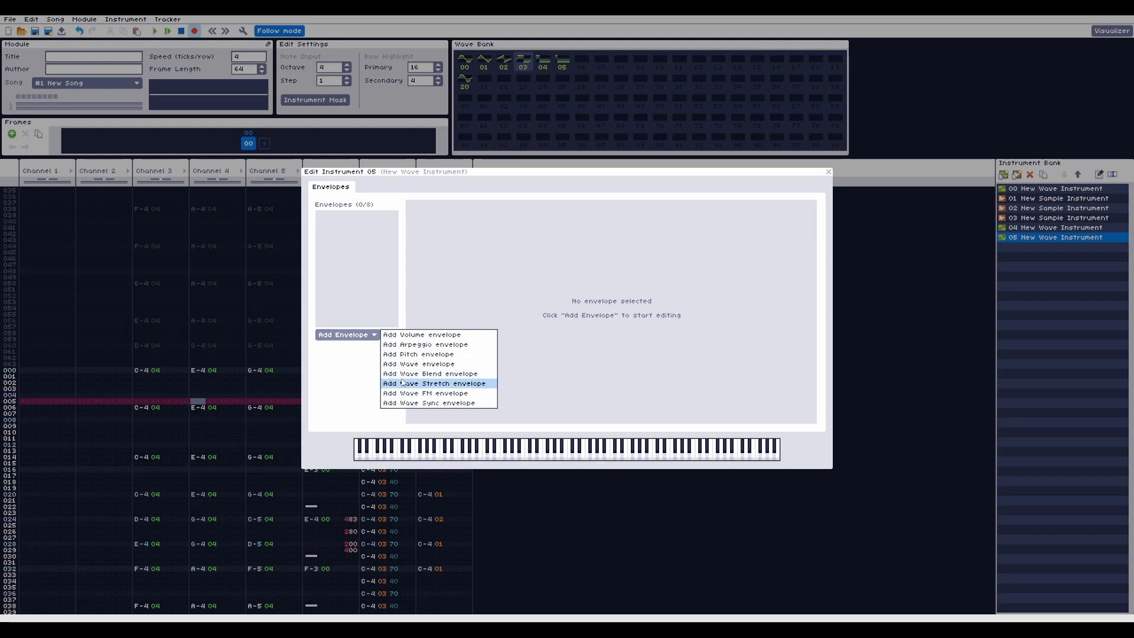
click(439, 362)
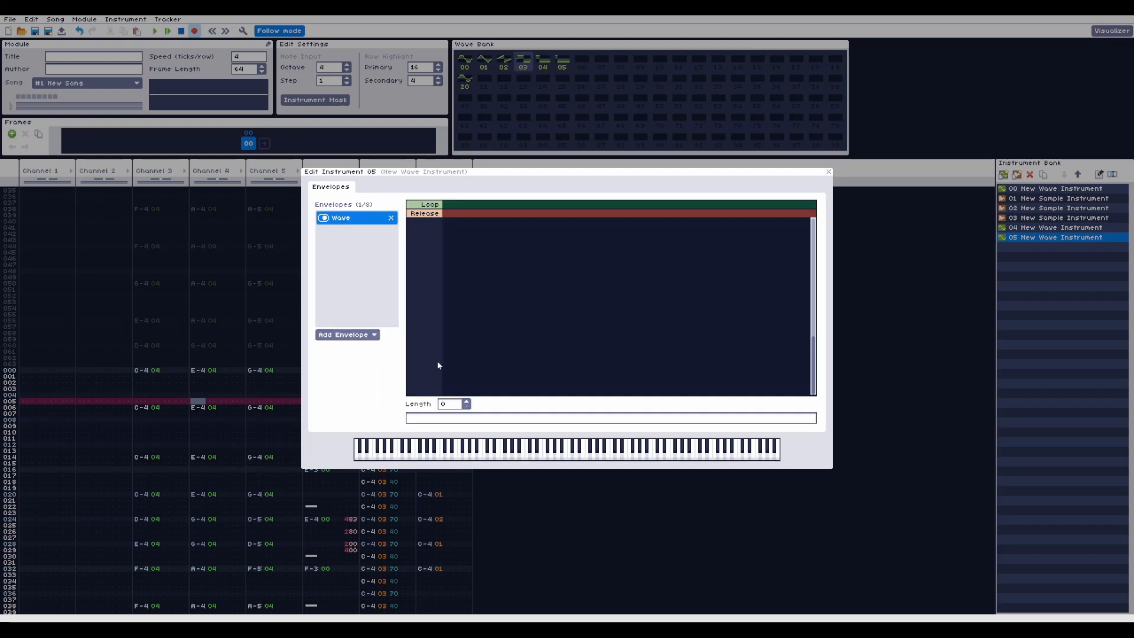
click(466, 401)
drag(463, 328, 465, 361)
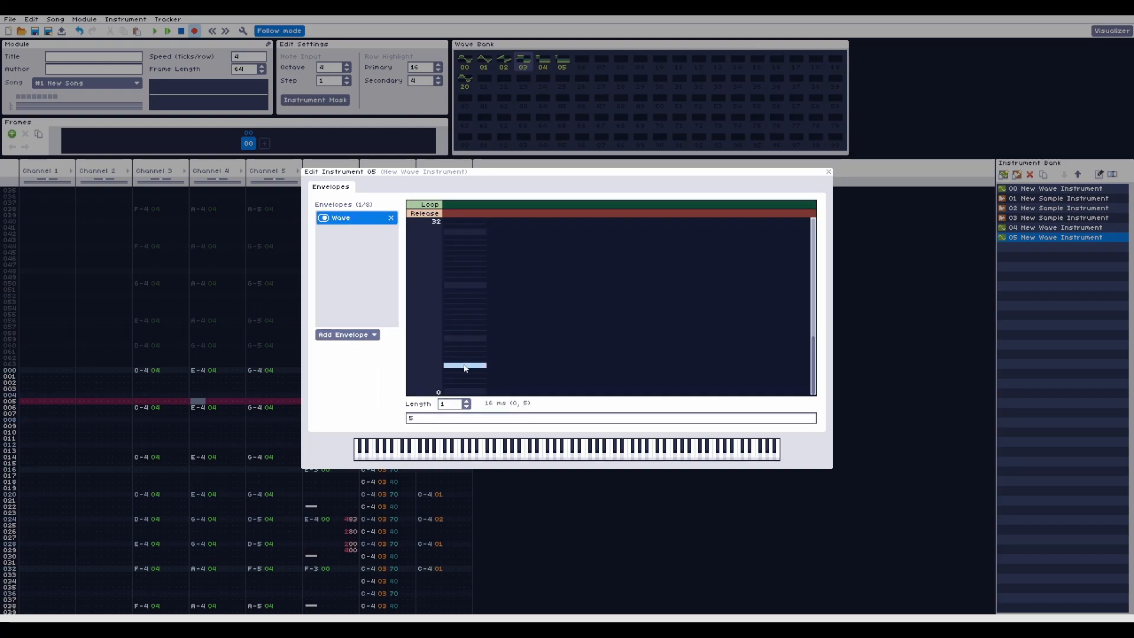
click(568, 454)
click(570, 457)
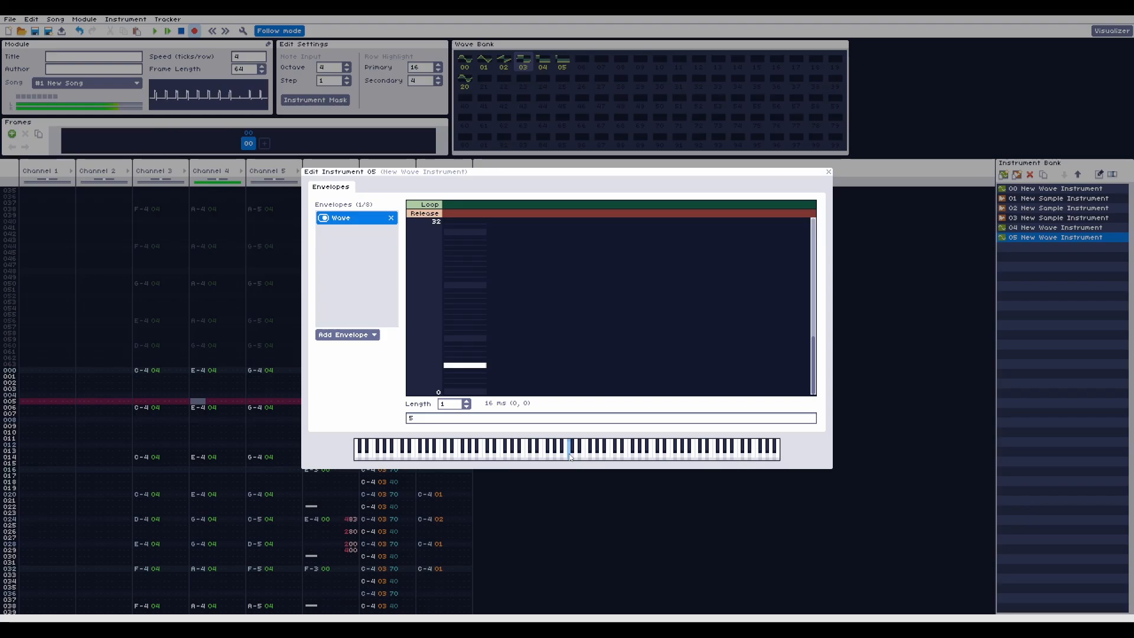
click(828, 172)
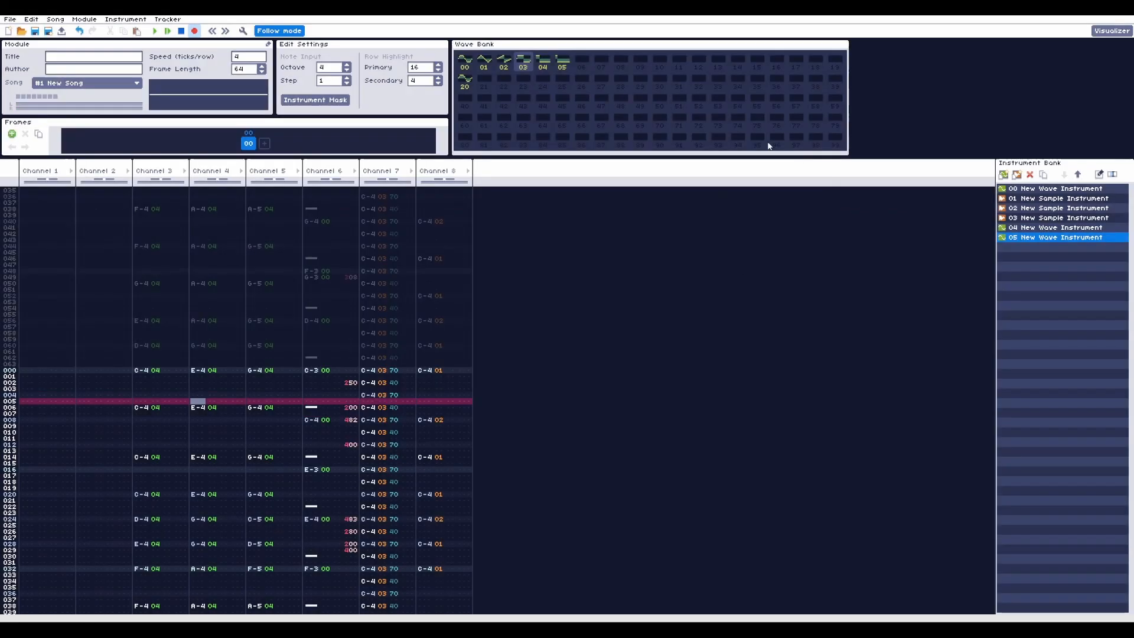
Examine wave 05's shape in the wave editor and audition a note
double_click(561, 62)
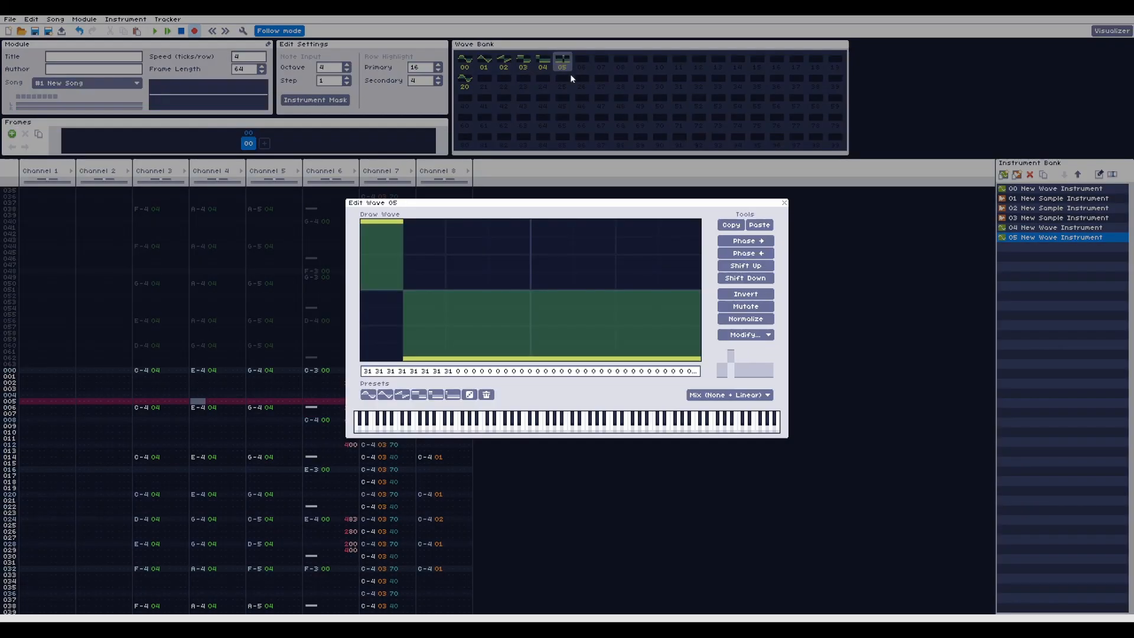
click(538, 432)
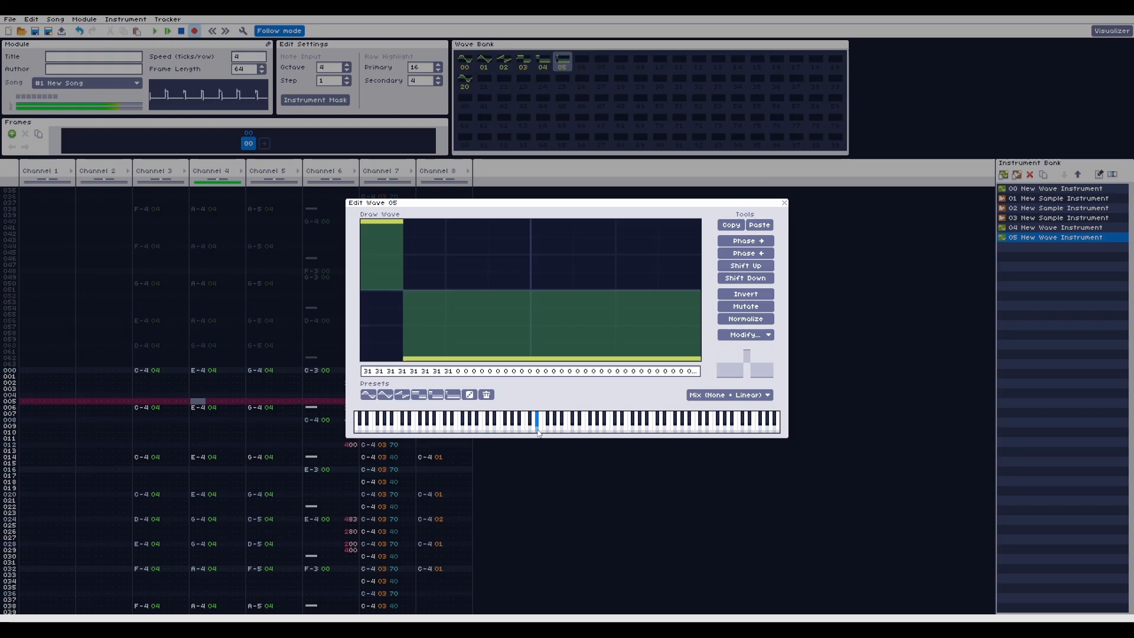
click(784, 203)
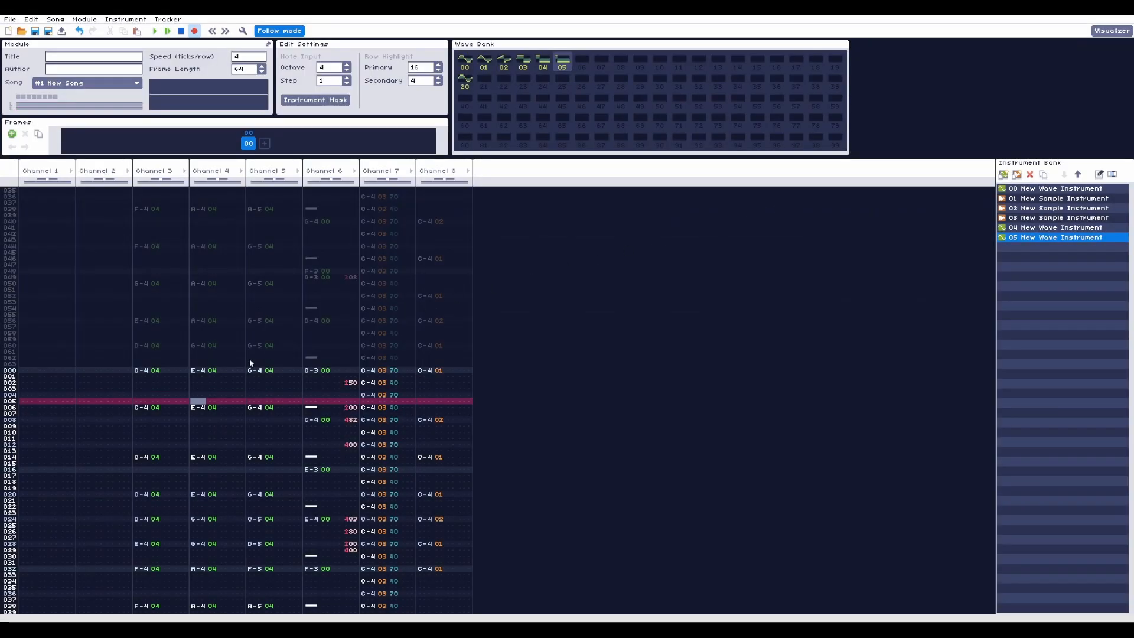
With octave 3 set, enter C-4, E-4, G-4, D-4 with instrument 05 on Channel 2 rows 000, 002, 004 and 006
click(92, 373)
key(q)
click(346, 70)
key(Up)
key(q)
key(Down)
key(e)
key(Down)
key(t)
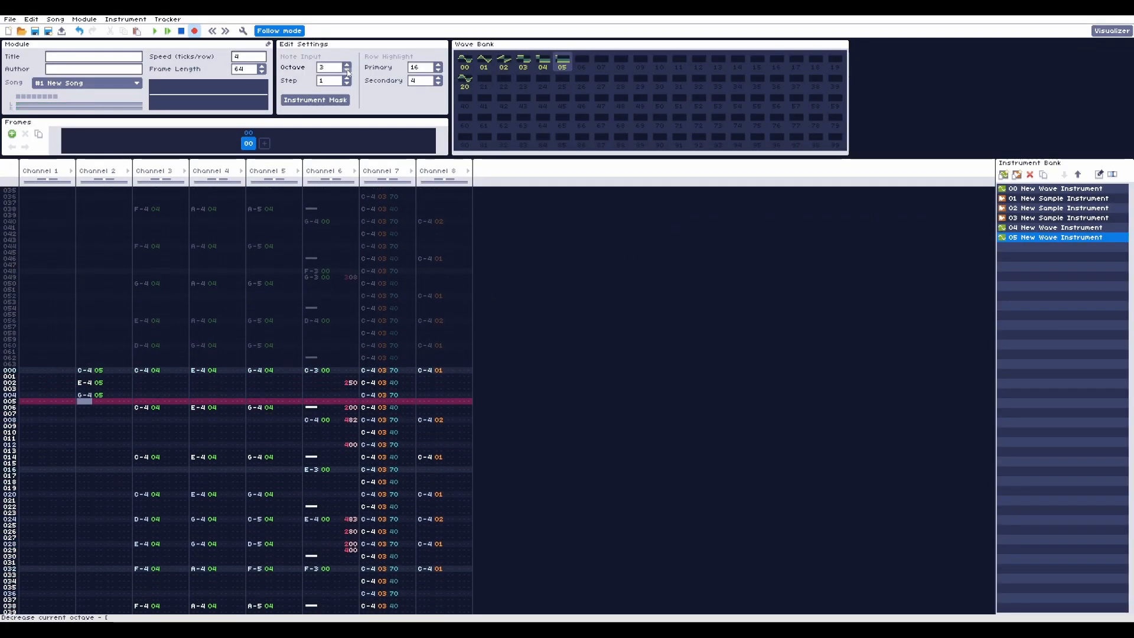
key(Down)
key(w)
key(Down)
key(w)
Enter C-4, E-4, G-4, C-5, E-4 on every second row from 008 to 016 of Channel 2
key(Up)
key(q)
key(Down)
key(e)
key(Down)
key(t)
key(Down)
key(i)
key(Down)
key(e)
Enter C-5, D-5, E-5 on rows 018, 020 and 022 of Channel 2
key(Down)
key(i)
key(Down)
key(o)
key(Down)
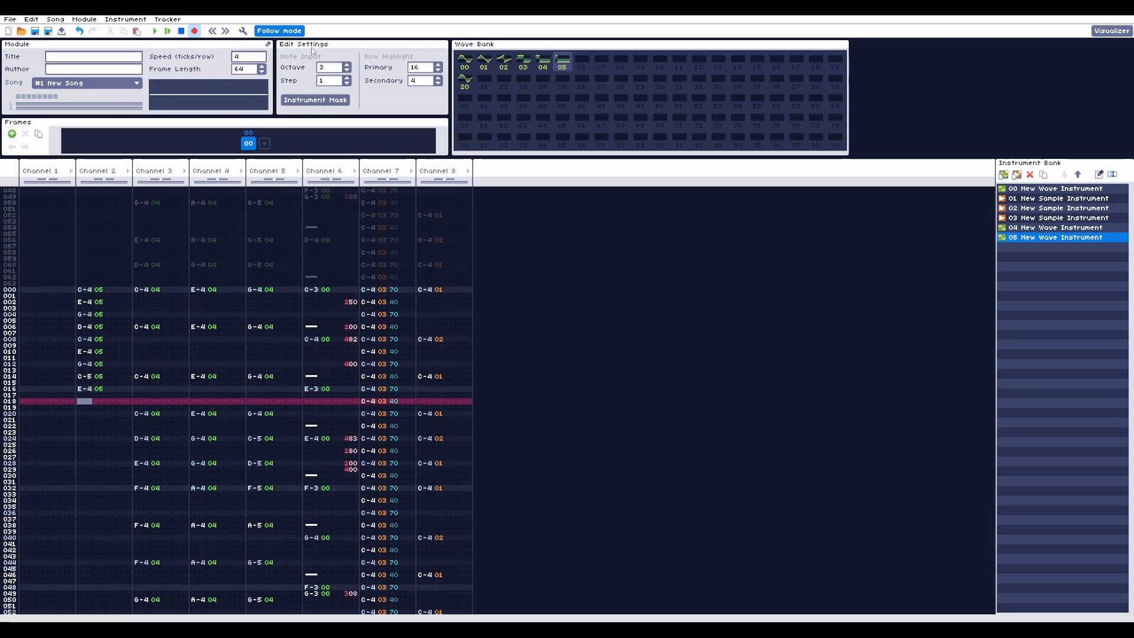
key(p)
key(Down)
With octave 4 set, enter F-5, E-5, D-5, E-5 on Channel 2 rows 024, 026, 028 and 030, and play it back
key(3)
key(r)
key(Down)
key(e)
key(Down)
key(w)
key(Down)
key(e)
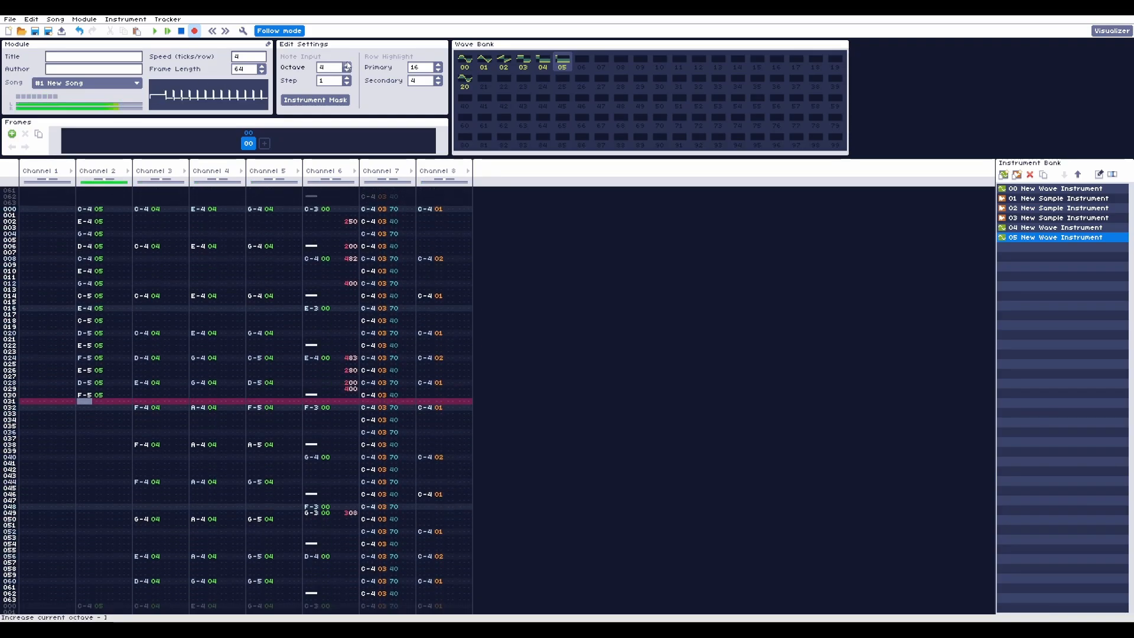
key(Return)
key(Return)
Enter F-5, C-5, A-5 on rows 032, 034 and 036 of Channel 2 and play the melody back
key(r)
key(Down)
key(q)
key(Down)
key(y)
key(Return)
key(Return)
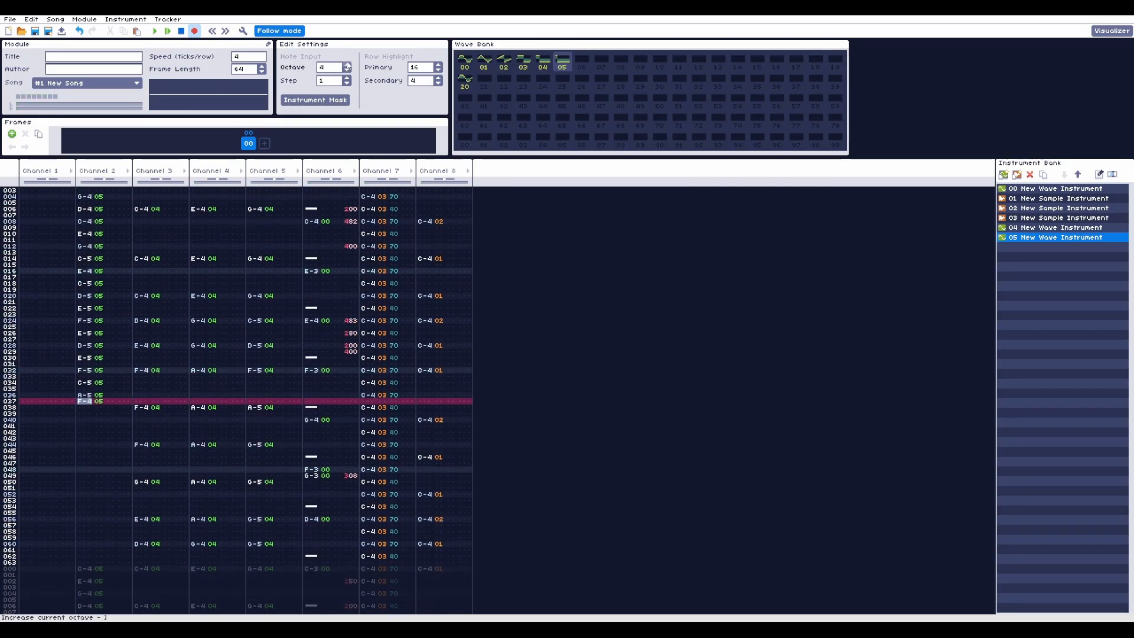
Enter G-5, G-4, C-5 on rows 038, 040 and 042 of Channel 2
key(Down)
key(t)
key(Down)
key(b)
key(Down)
key(q)
key(Down)
key(Down)
key(Up)
Enter F-4, E-4, D-4, E-4 on rows 044, 046, 048 and 050 of Channel 2
key(v)
key(Down)
key(c)
key(Down)
key(x)
key(Down)
key(c)
key(Down)
Finish the Channel 2 melody with F-4, A-4, G-4, F-4, E-4, D-4 on every second row from 052 to 062
key(v)
key(Down)
key(n)
key(Down)
key(b)
key(Down)
key(v)
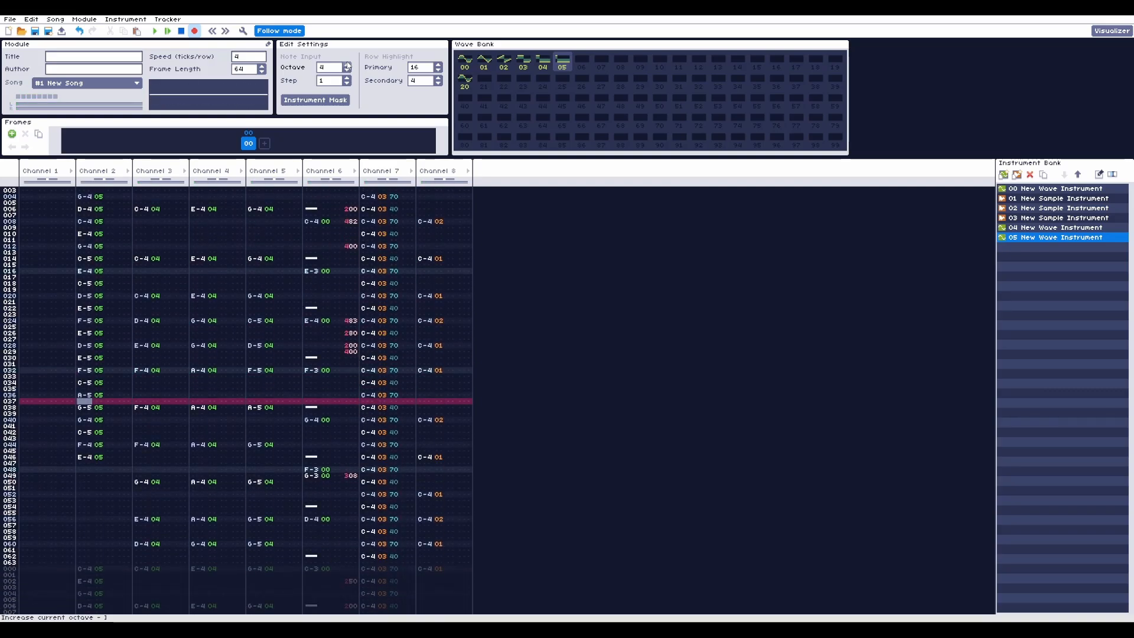
key(Down)
key(c)
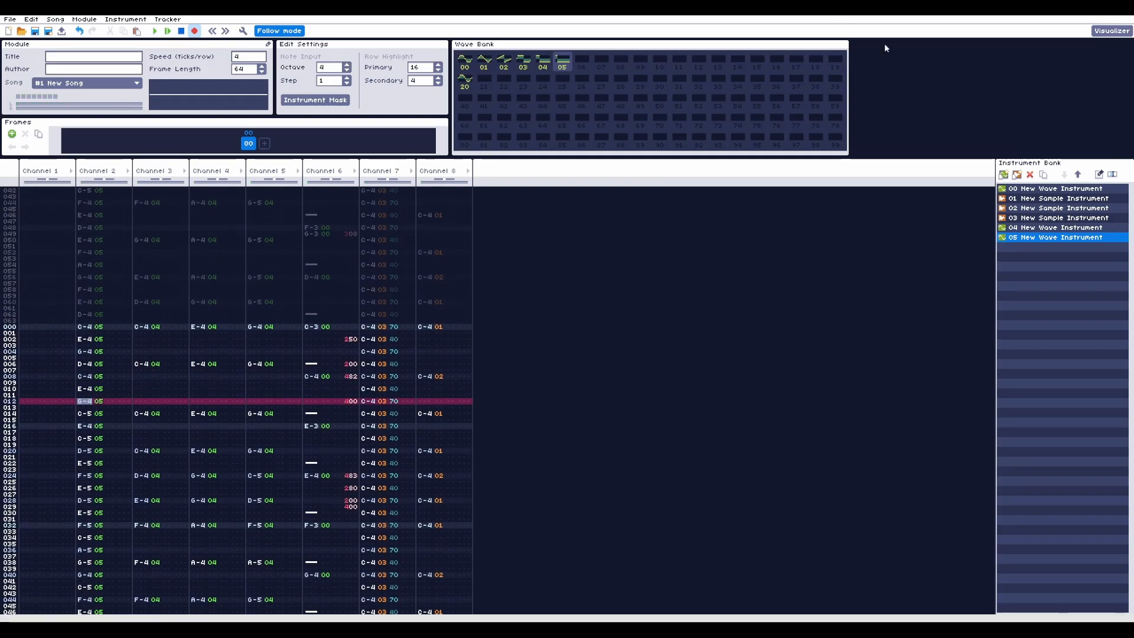
Add a Volume envelope of length 43 to instrument 05 and draw a curve decaying from 95 to 0
double_click(1048, 237)
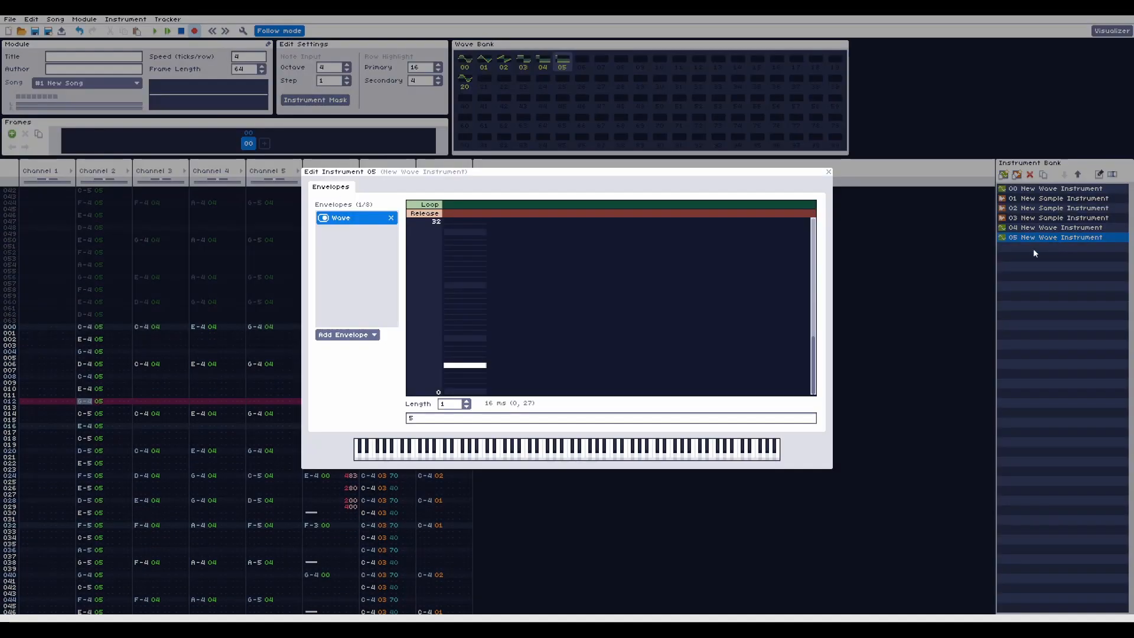
click(357, 335)
click(414, 334)
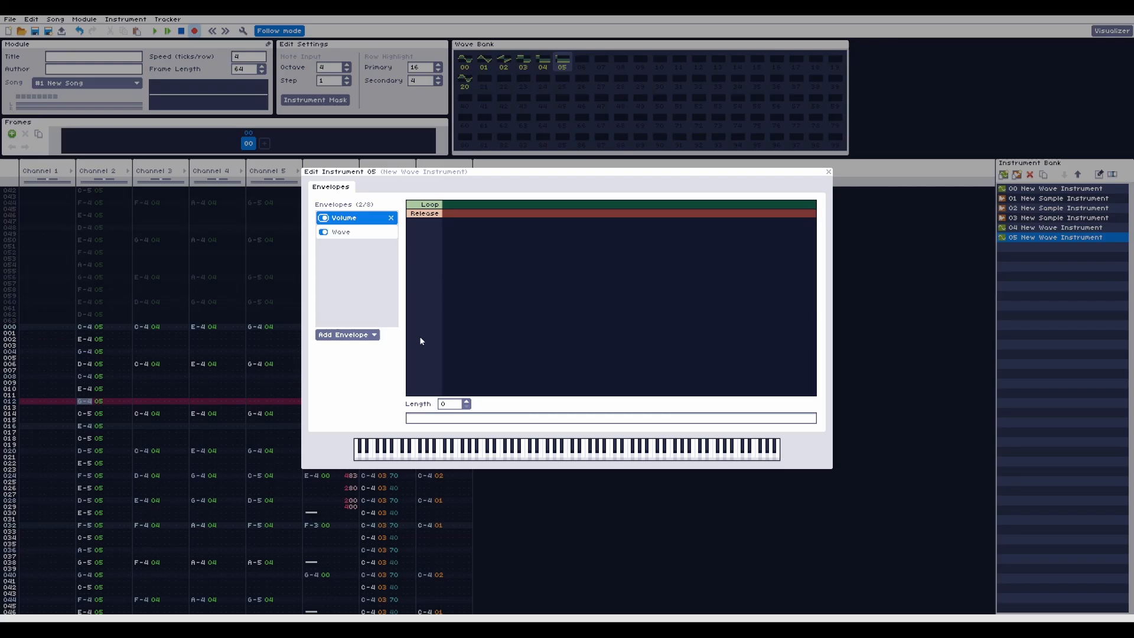
drag(466, 378, 460, 251)
click(466, 402)
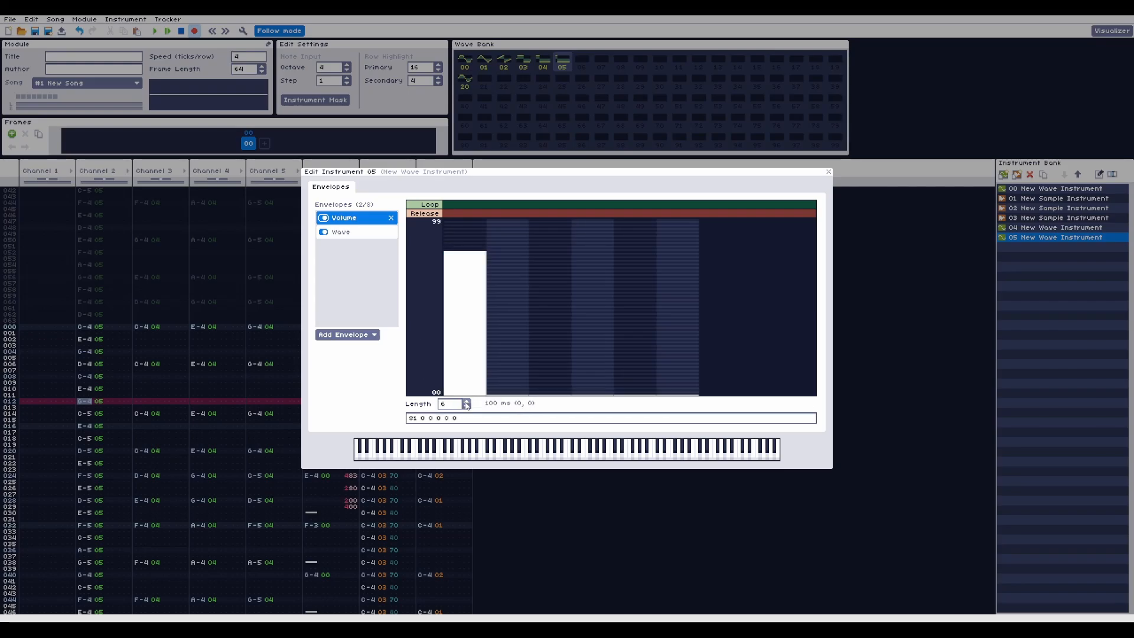
mouse_move(463, 222)
mouse_down()
mouse_move(462, 245)
mouse_move(752, 406)
mouse_up()
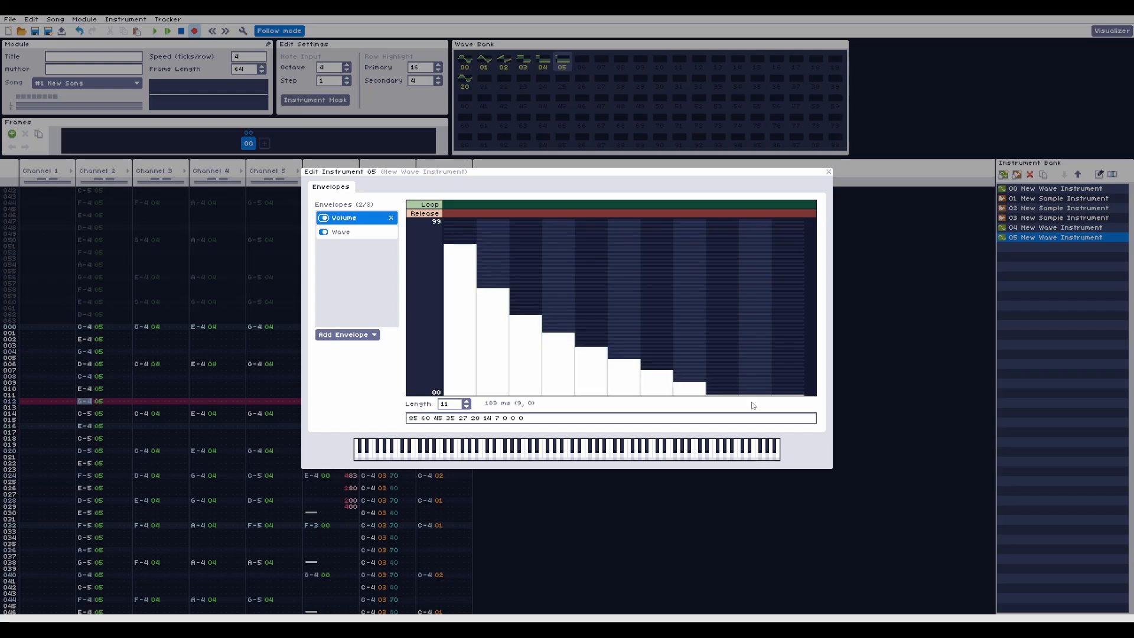
click(466, 400)
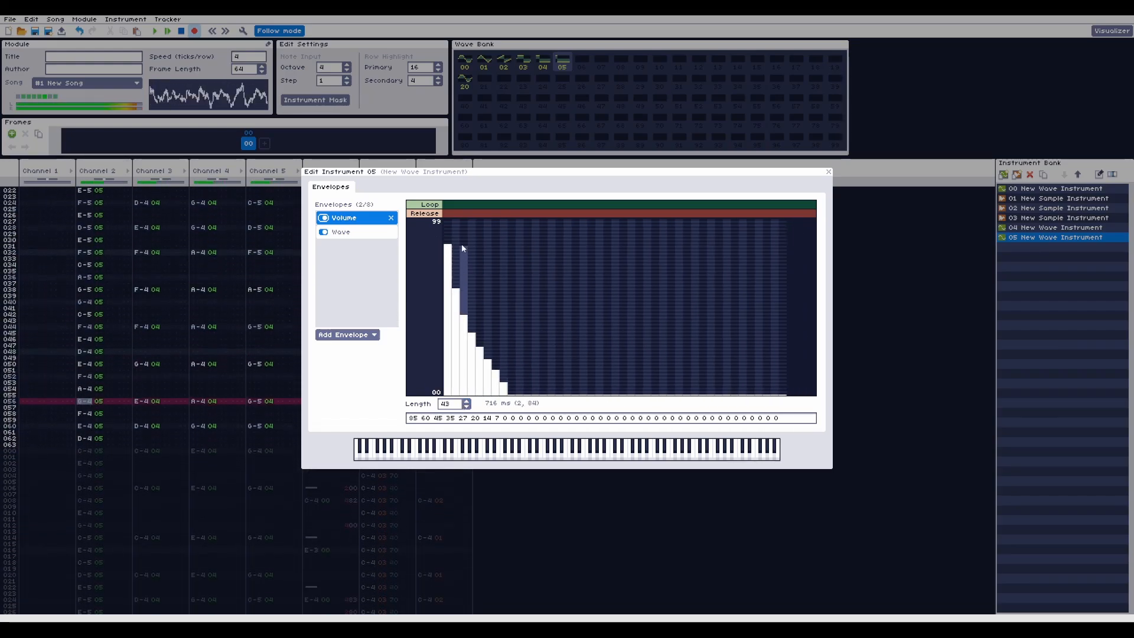
mouse_move(446, 217)
mouse_down()
mouse_move(555, 361)
mouse_move(749, 409)
mouse_up()
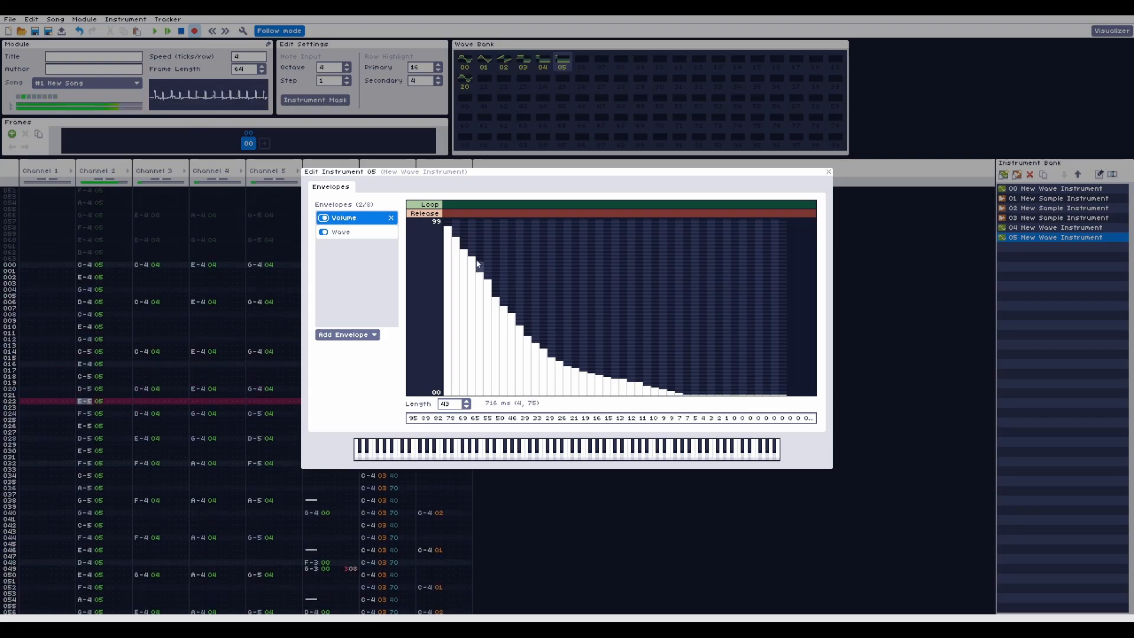
Redraw instrument 05's Volume envelope as a steeper decay from 54 to 0 and listen to the song with it
mouse_move(477, 260)
mouse_down()
mouse_move(451, 299)
mouse_move(536, 402)
mouse_move(684, 395)
mouse_move(456, 313)
mouse_move(473, 343)
mouse_move(527, 382)
mouse_move(576, 392)
mouse_move(666, 379)
mouse_up()
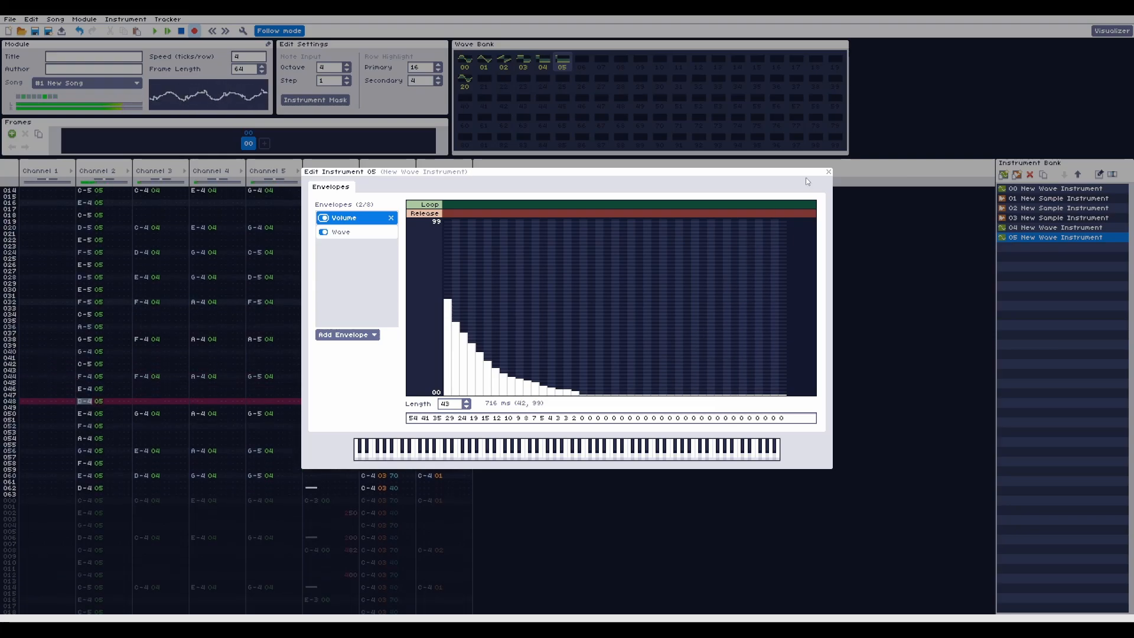
click(829, 172)
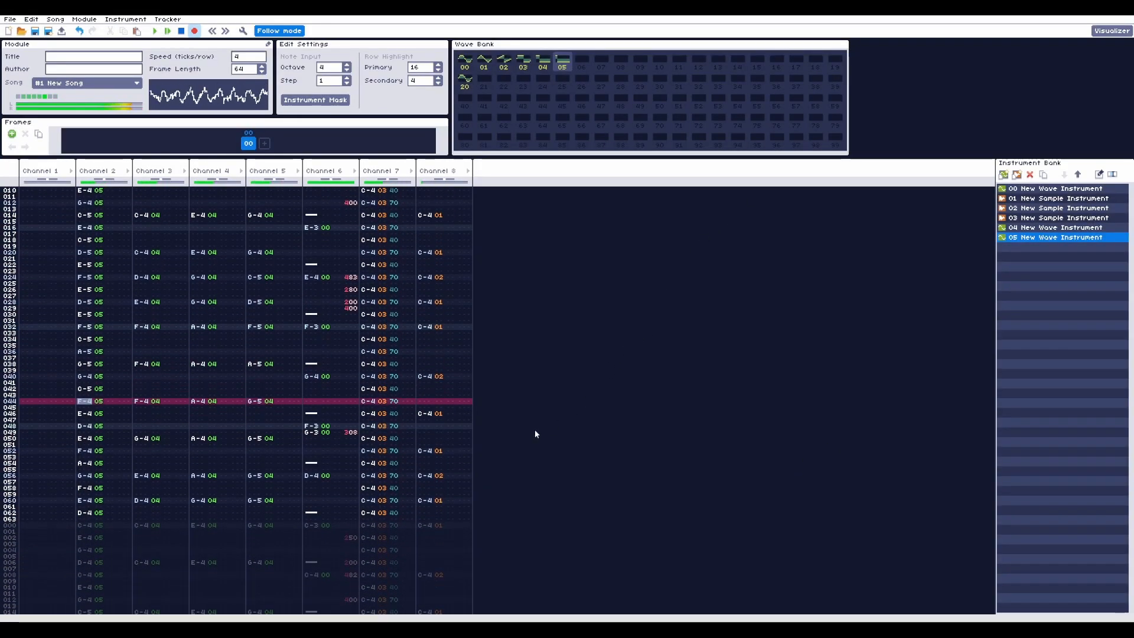
key(Return)
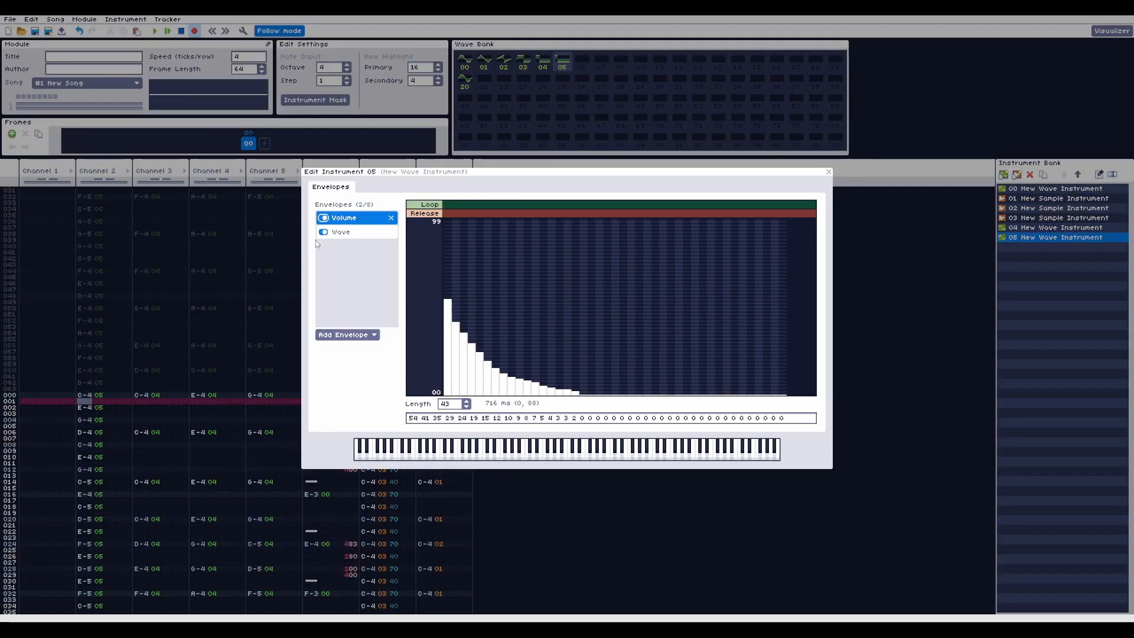
Add an Arpeggio envelope of length 3 with values 0, 7, 12 to instrument 05 and loop it from the start
click(342, 335)
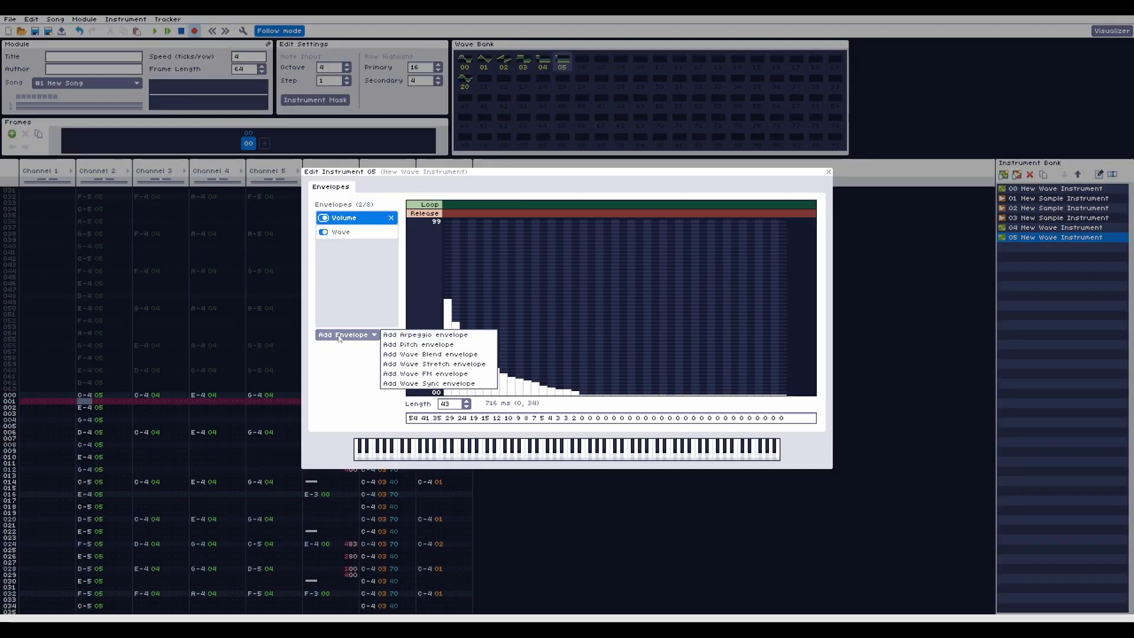
click(402, 336)
click(465, 403)
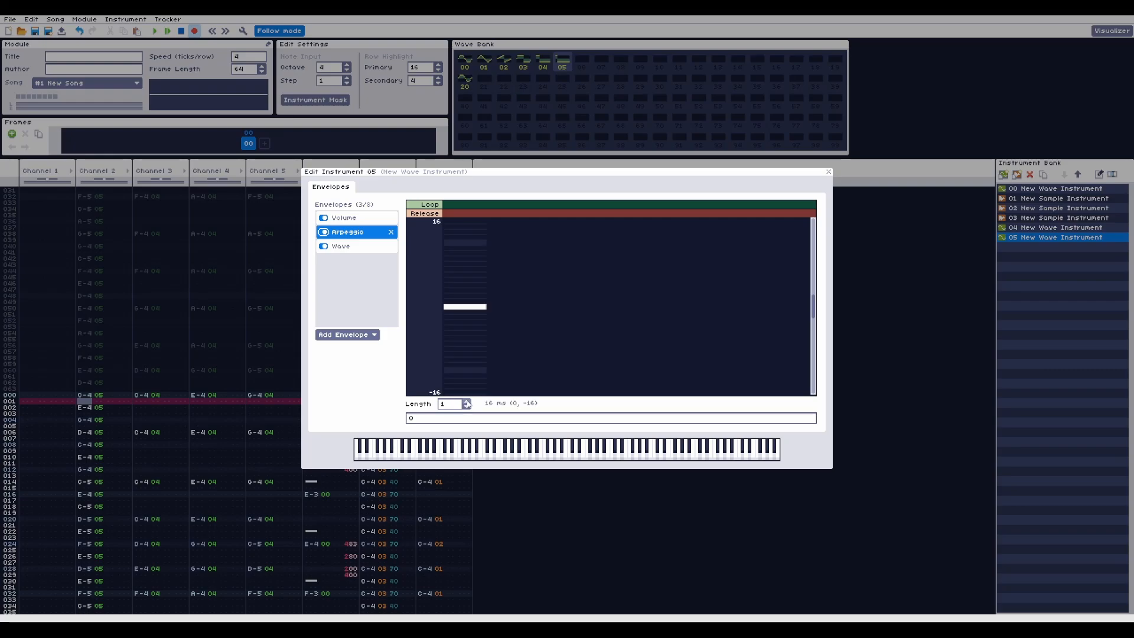
click(466, 403)
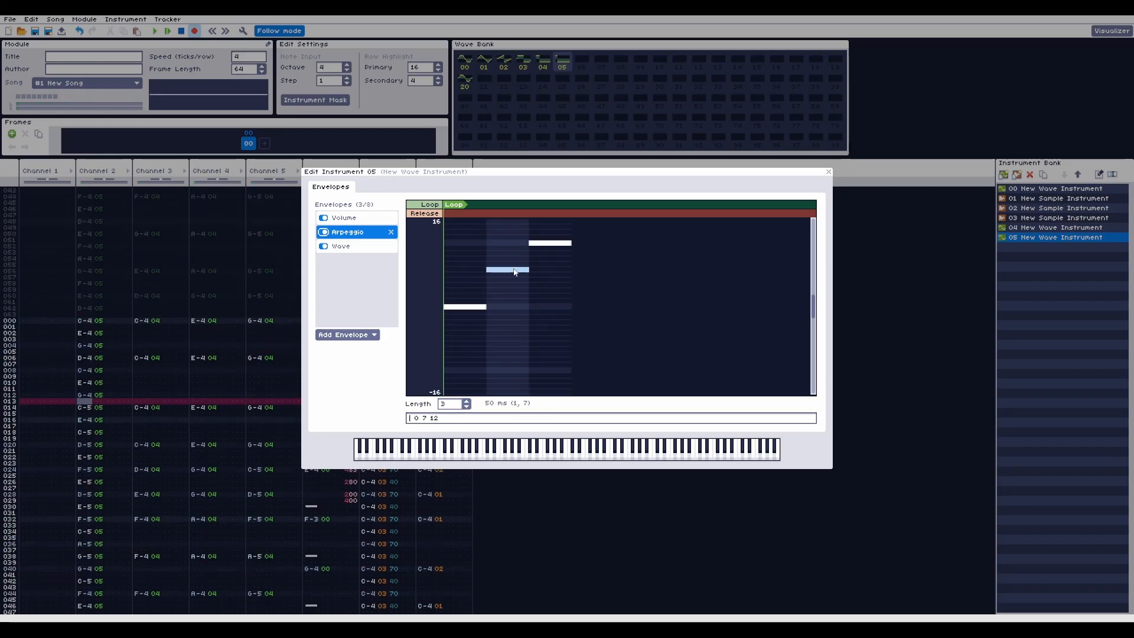
Change the second arpeggio value of instrument 05 to -12 and play the song with the new arpeggio
drag(518, 270, 518, 371)
key(Return)
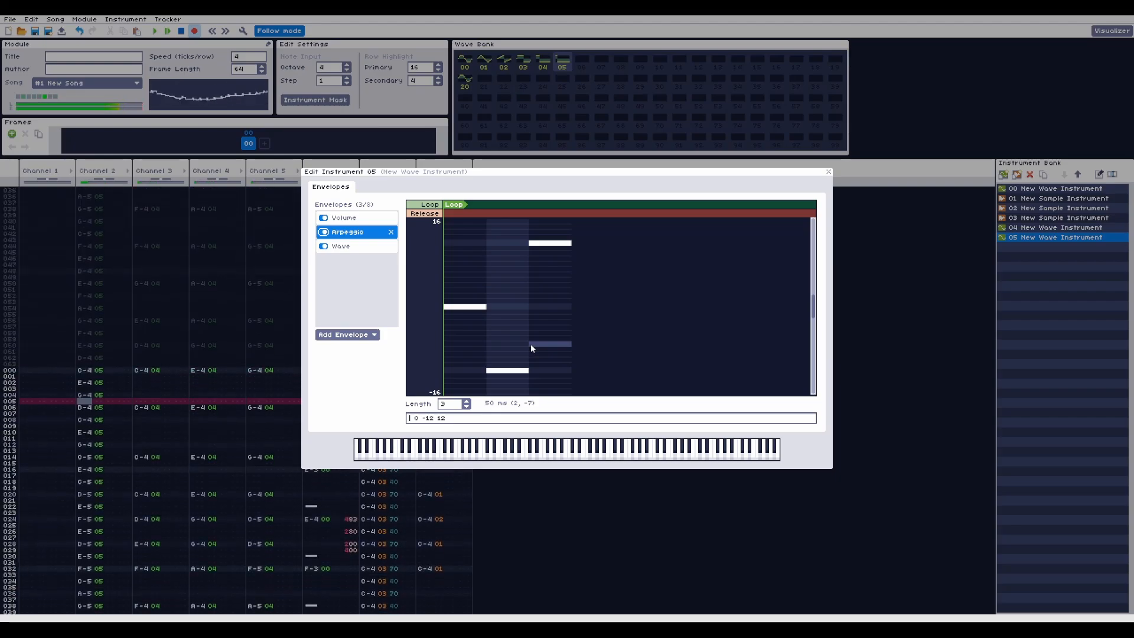
click(829, 172)
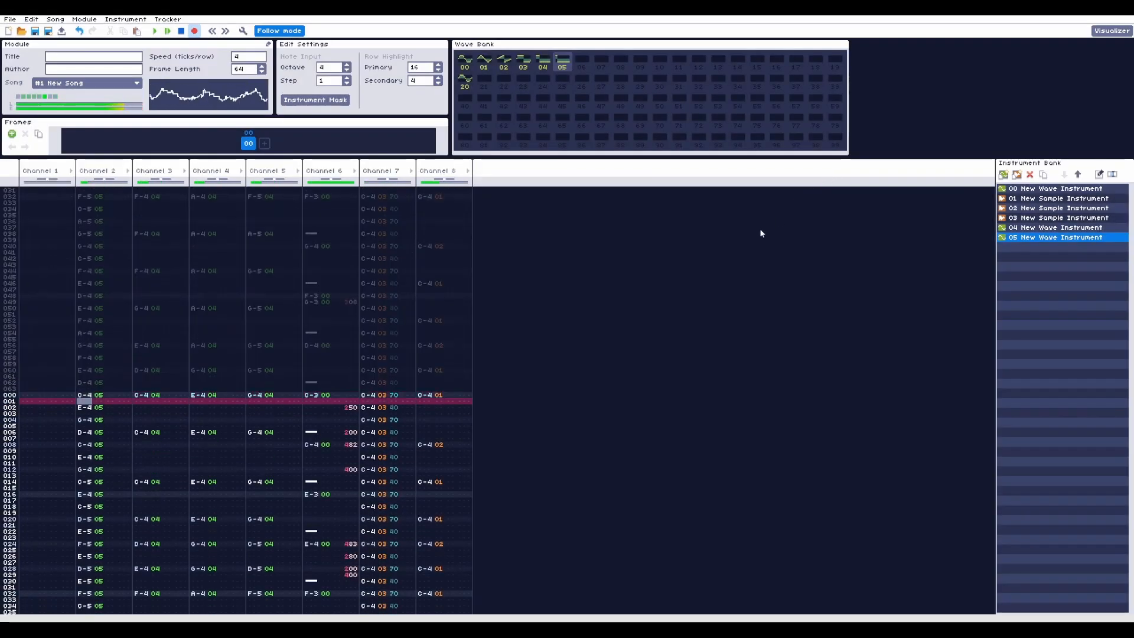
key(Return)
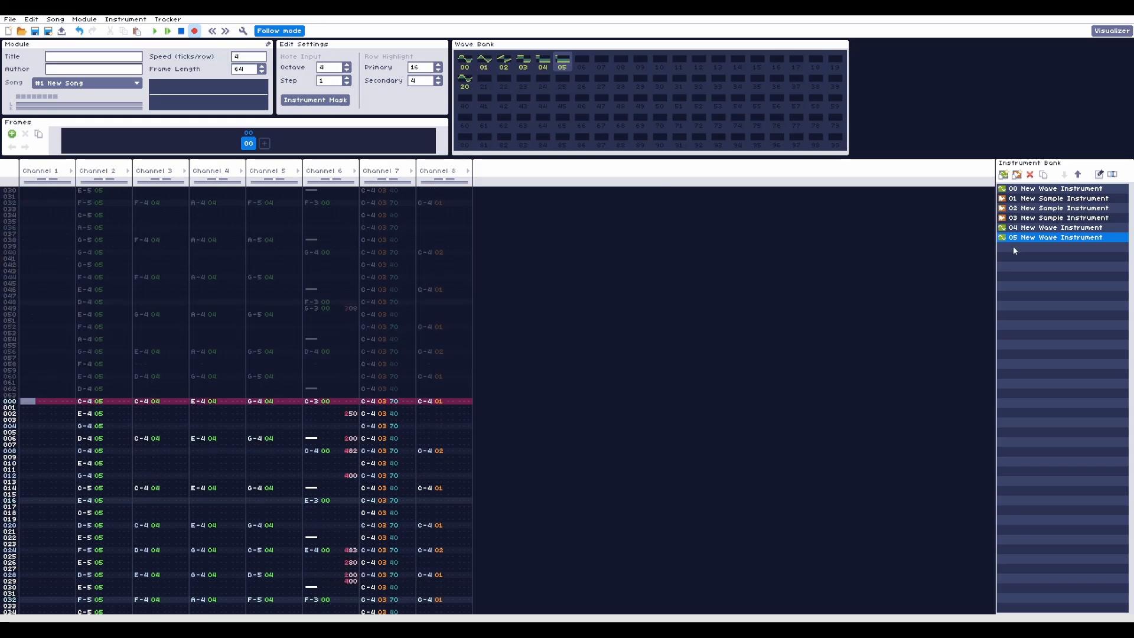
Create wave instrument 06 and give it a Wave envelope with the single value 4
click(1003, 174)
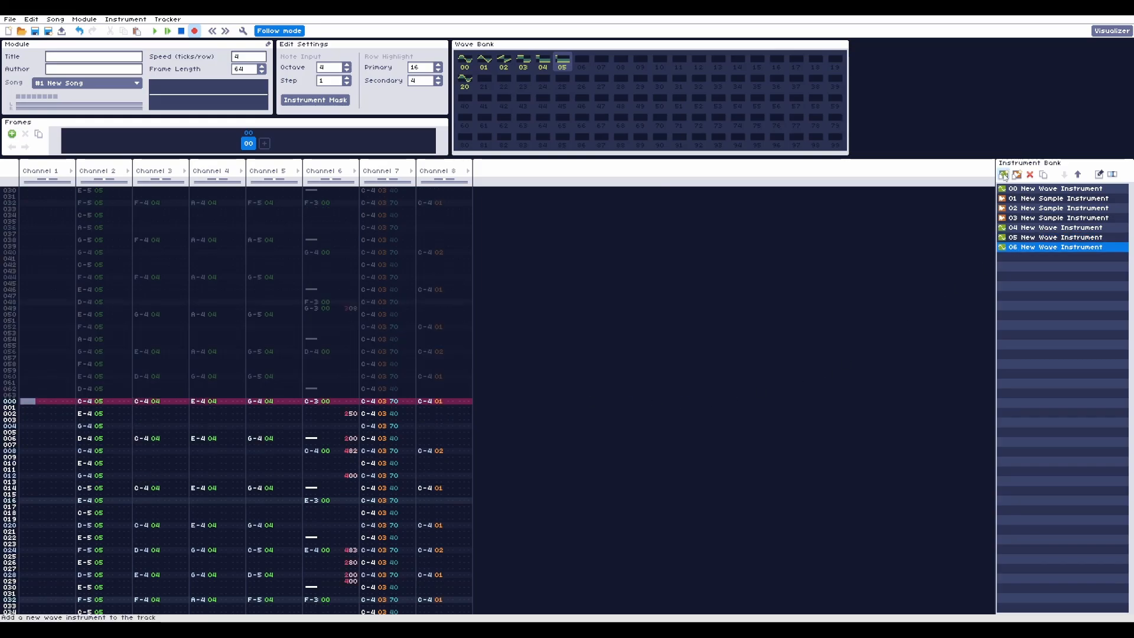
double_click(1052, 236)
key(Escape)
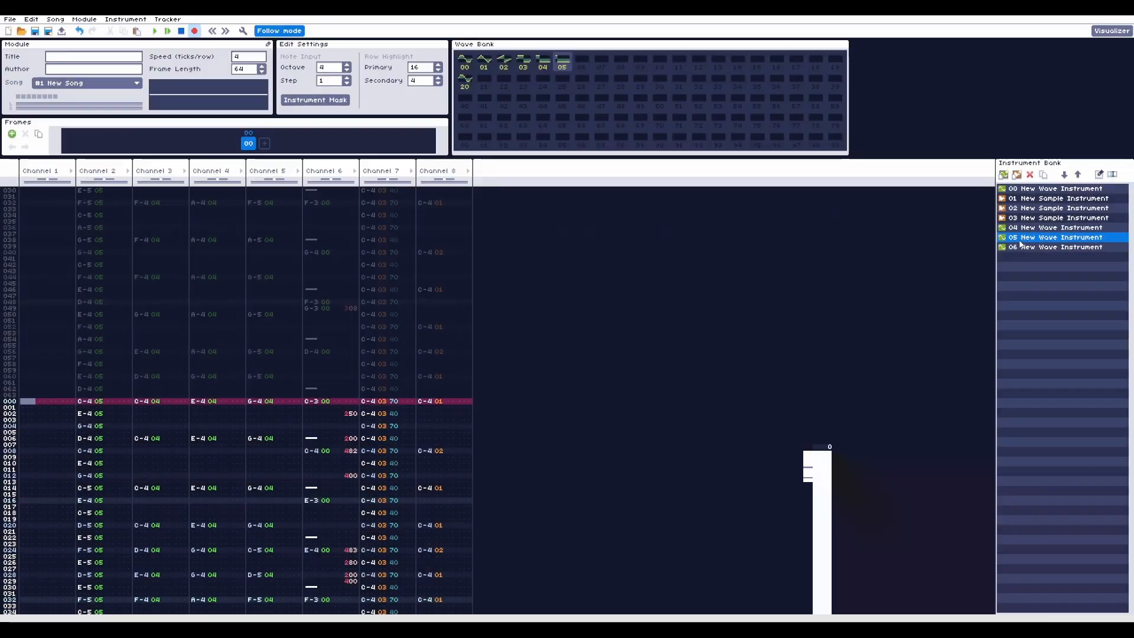
double_click(1052, 248)
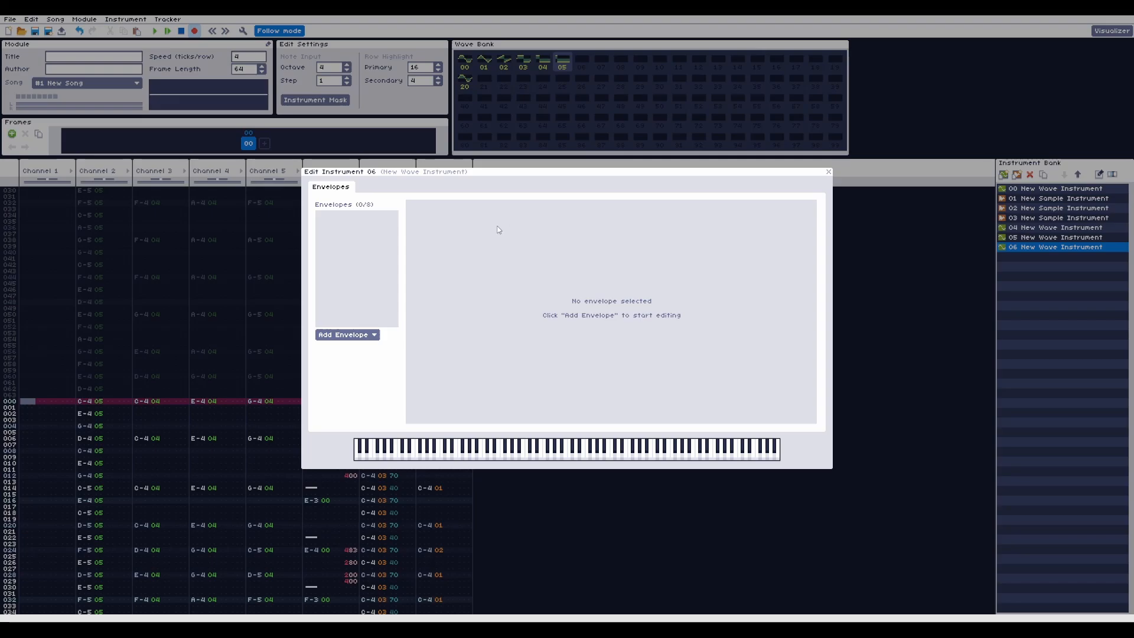
click(374, 336)
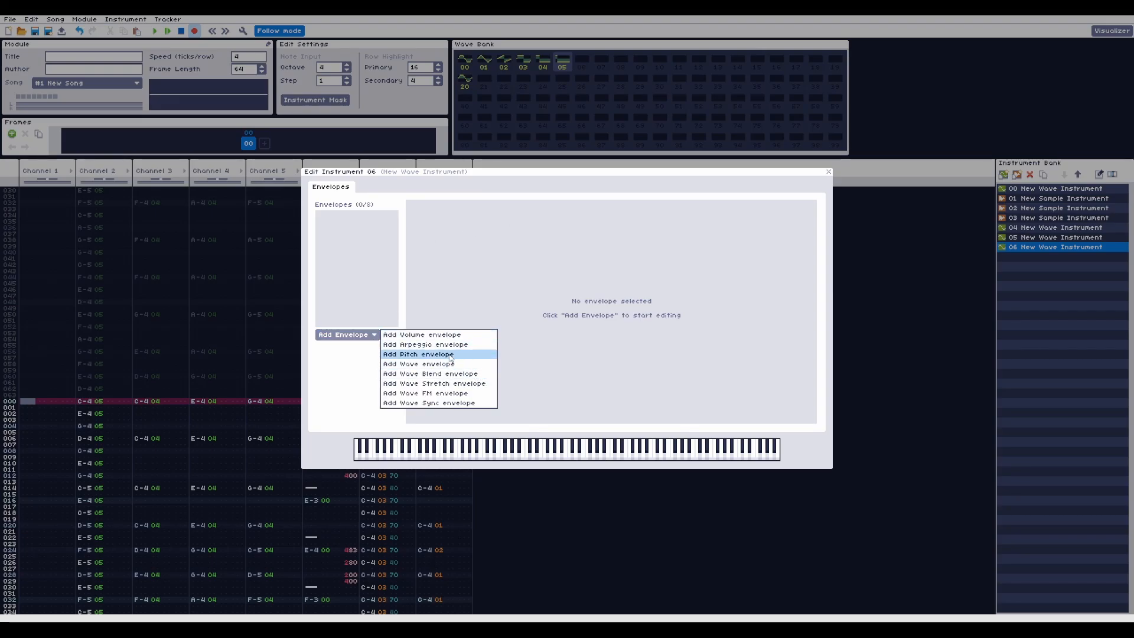
click(458, 365)
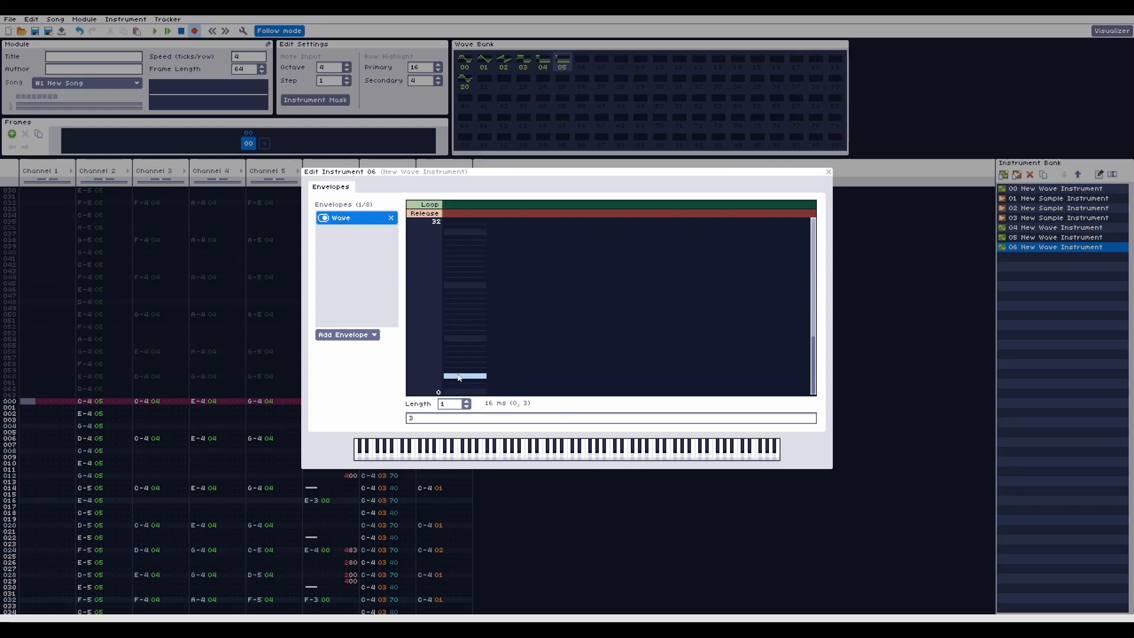
click(464, 366)
click(828, 172)
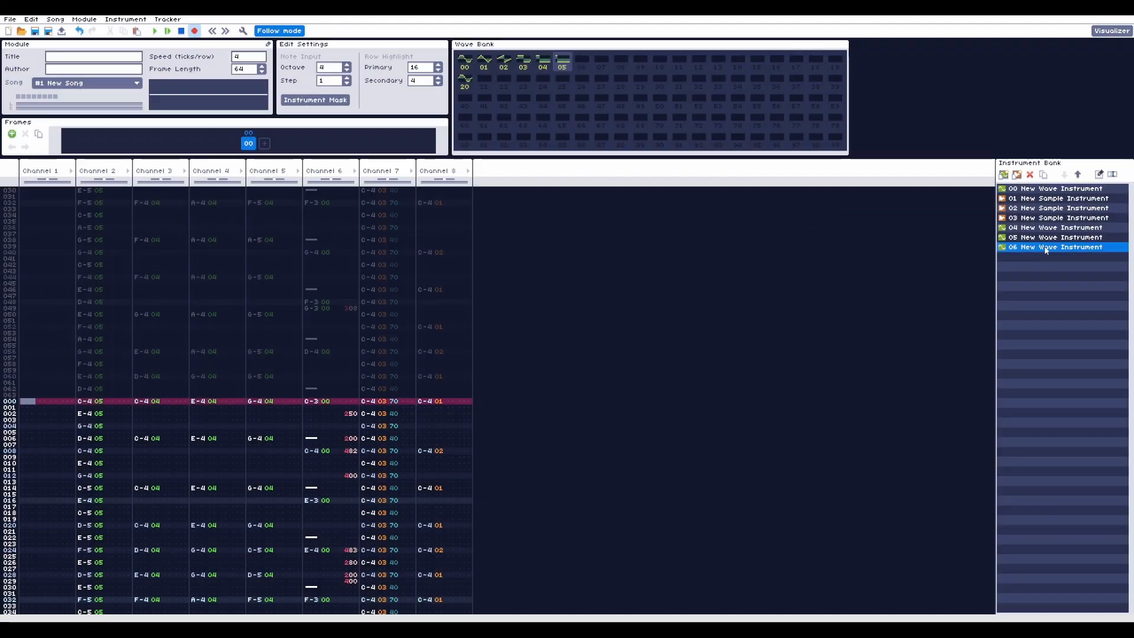
Add a Volume envelope with the single value 65 to instrument 06 and audition a note
double_click(1045, 247)
click(350, 340)
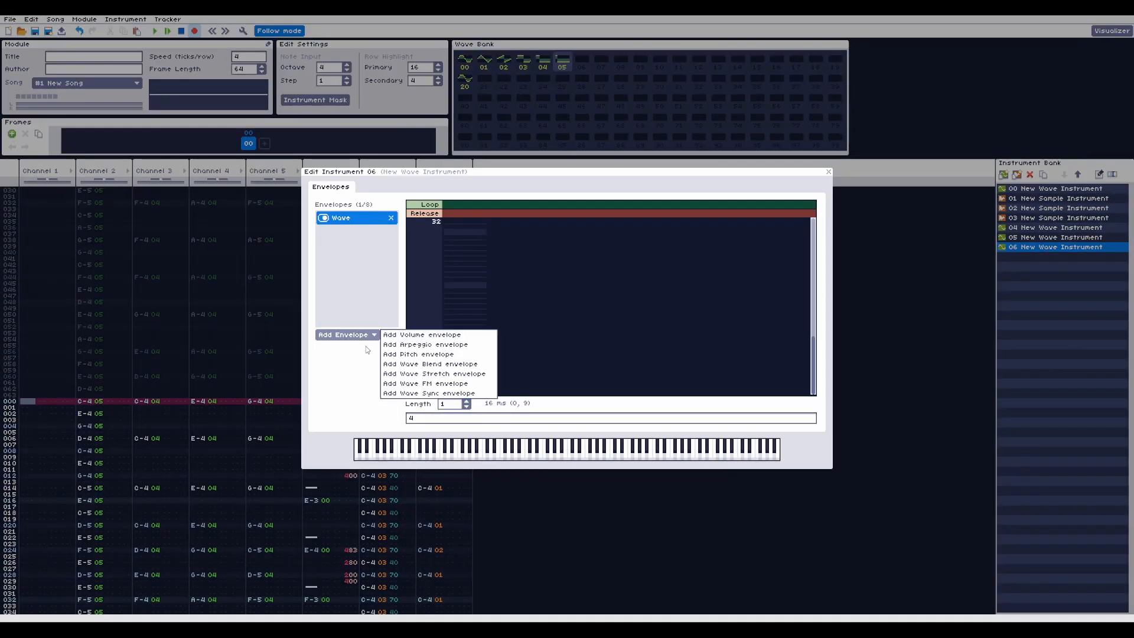
click(413, 333)
drag(454, 322, 465, 279)
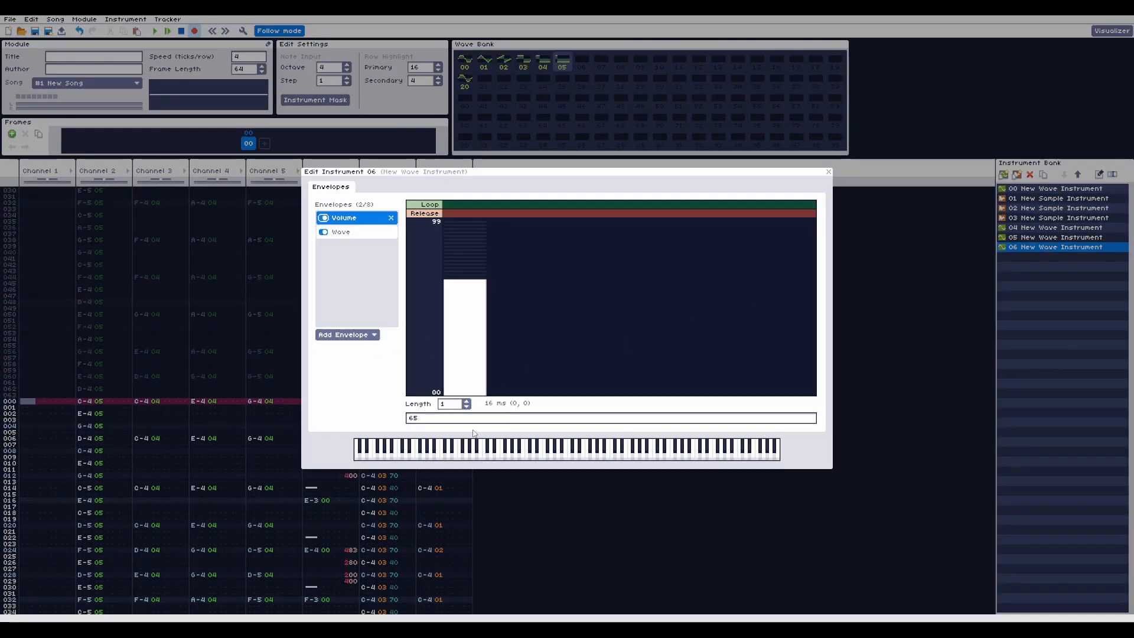
click(487, 449)
click(829, 172)
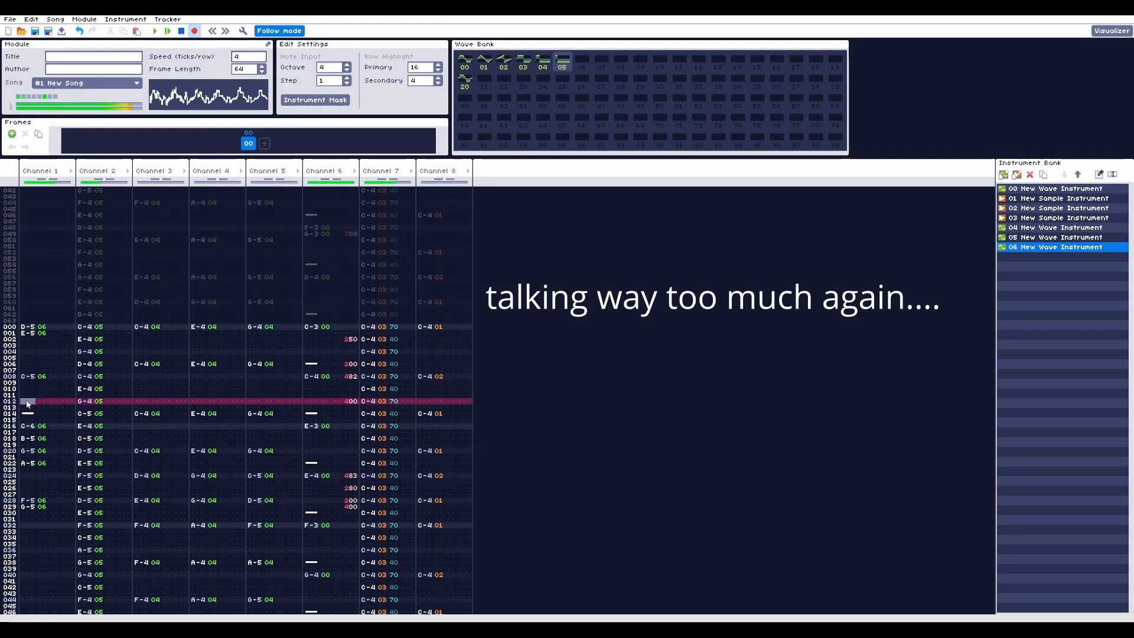
Add effects such as 312, 491, 400, 300 and 494 to the Channel 1 lead between rows 001 and 063, and play the song
text(312482491400300312)
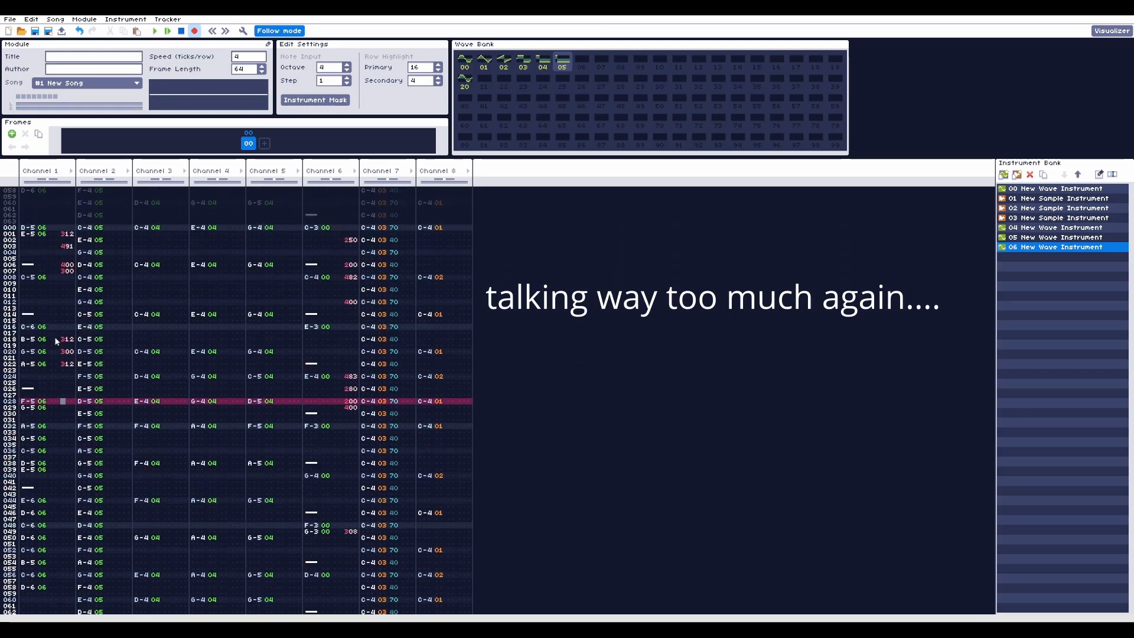
text(491312494)
key(Return)
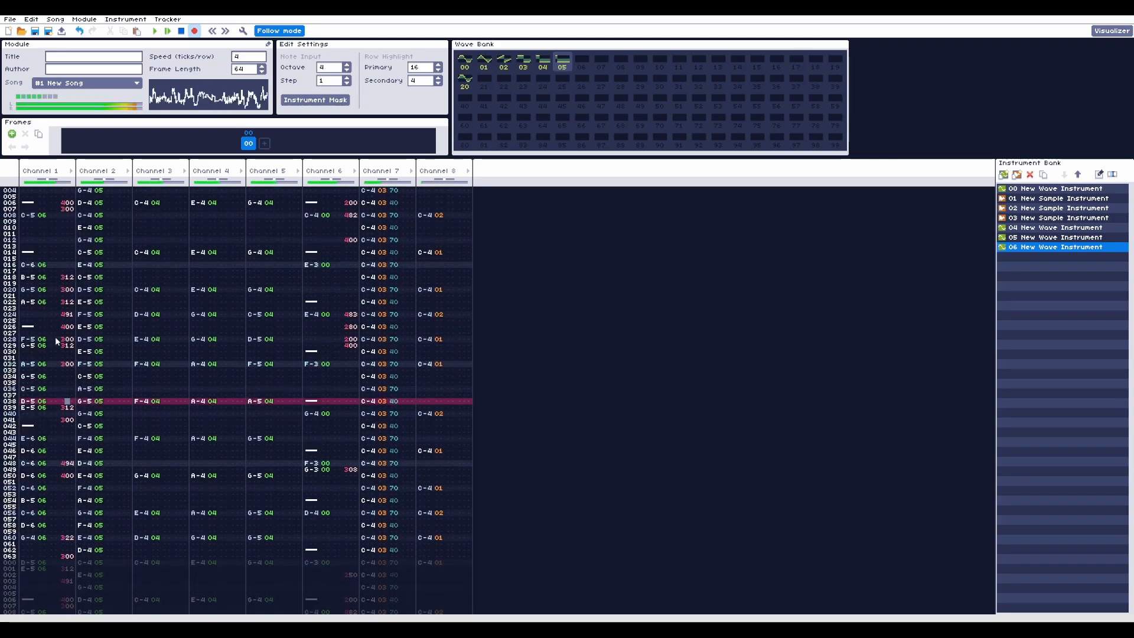
key(Return)
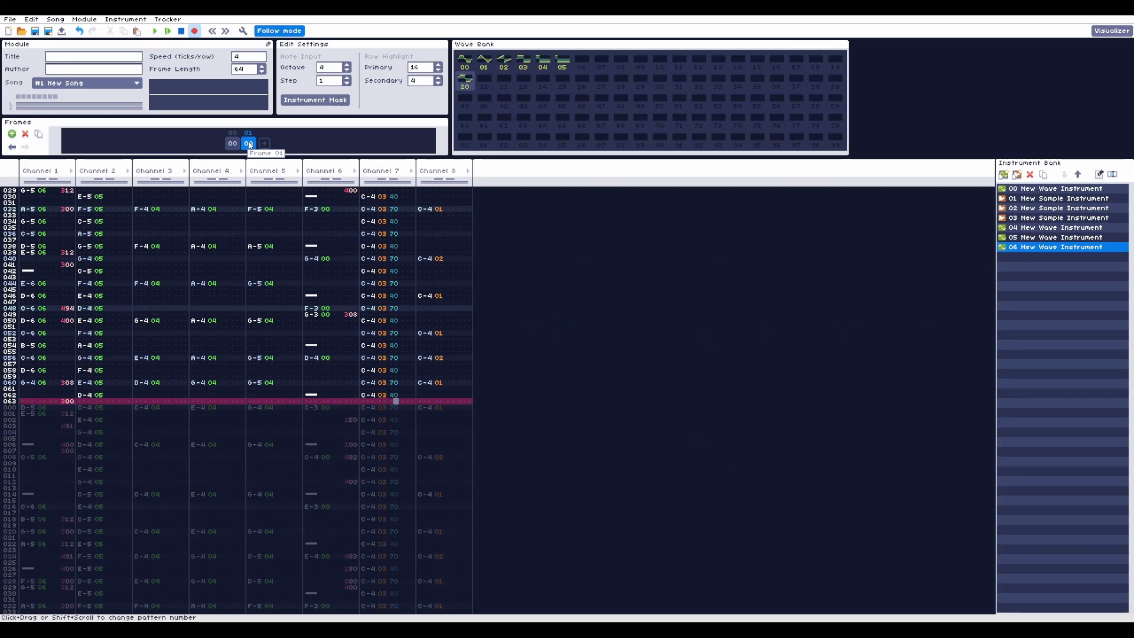
Delete the entire pattern content across all channels in frame 01 and undo the deletion
right_click(252, 150)
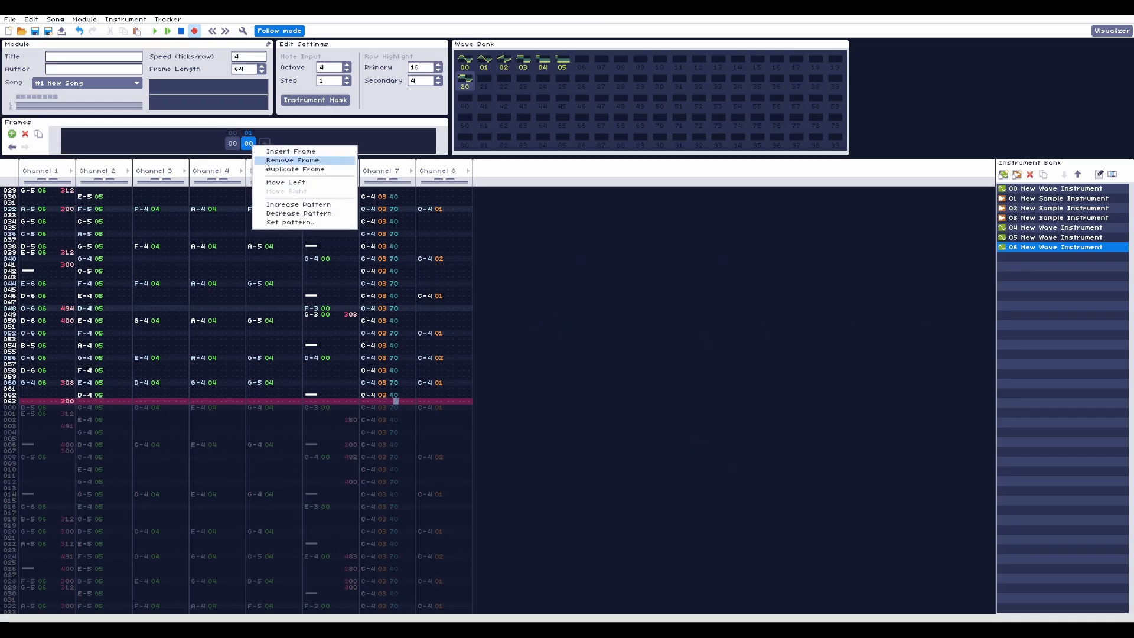
key(Escape)
key(ctrl+a)
key(ctrl+a)
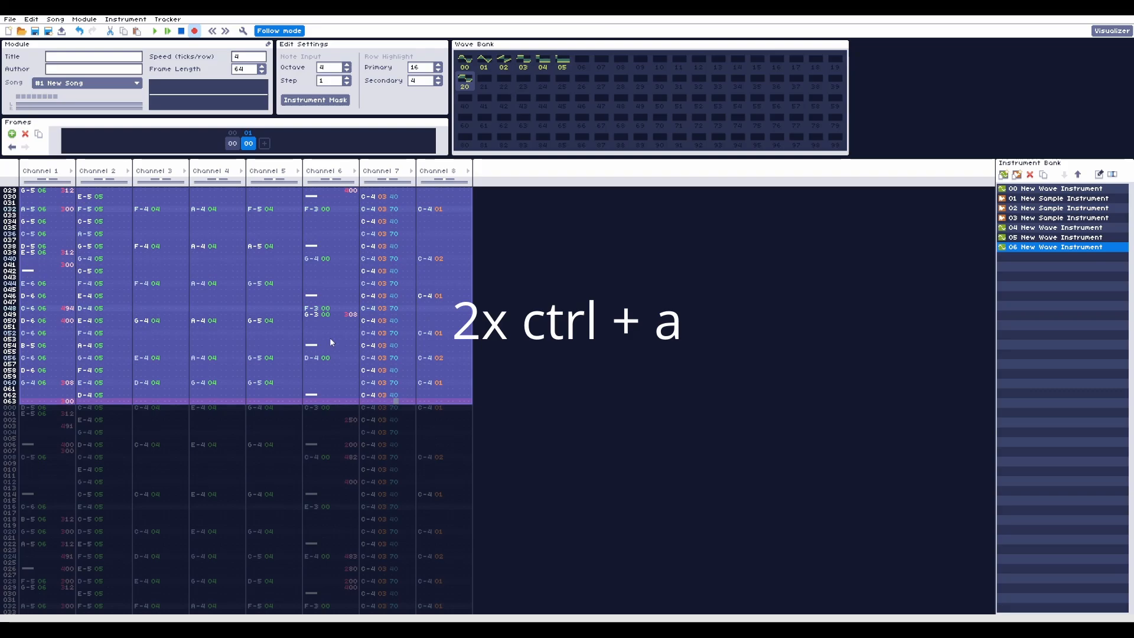
key(Delete)
key(Escape)
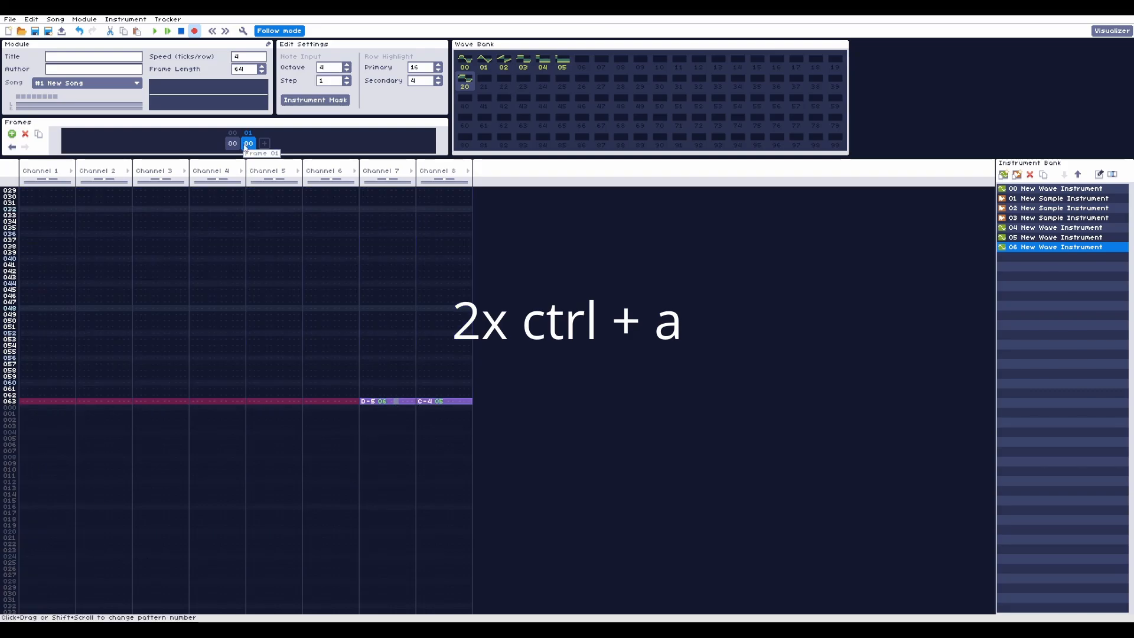
key(ctrl+z)
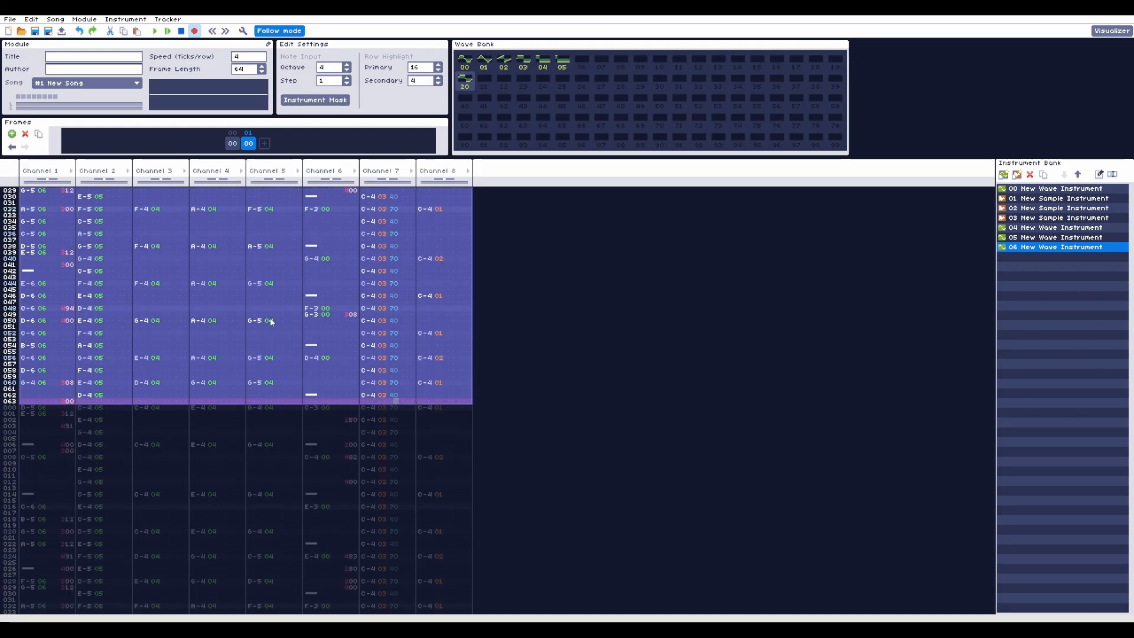
Increase frame 01's pattern number to 01, paste the copied pattern from row 000, and play it
right_click(249, 143)
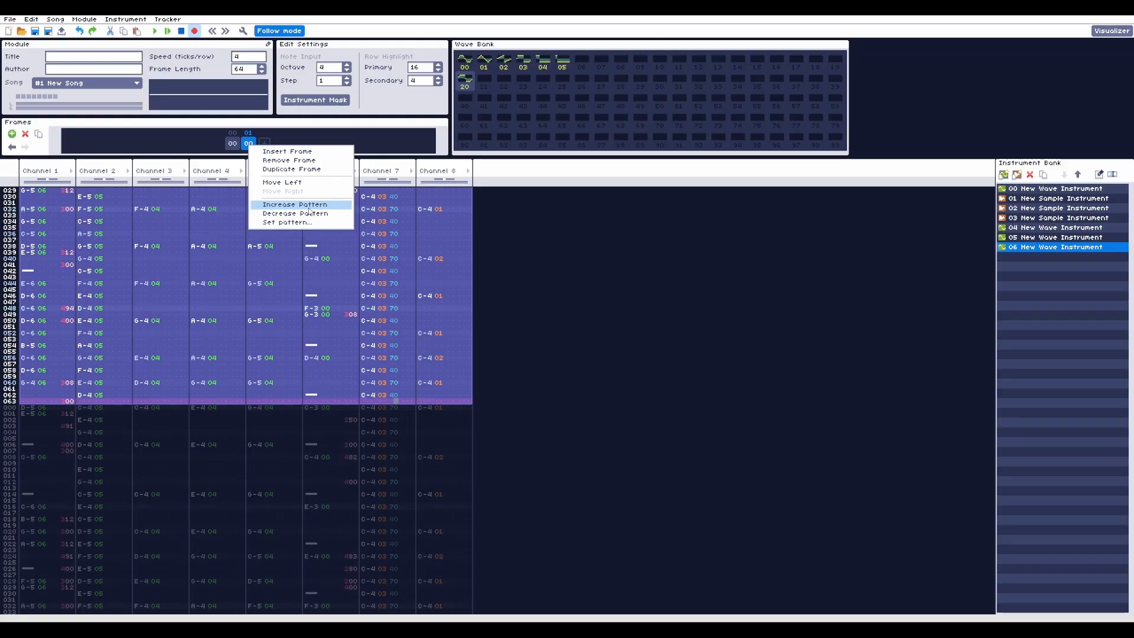
click(303, 210)
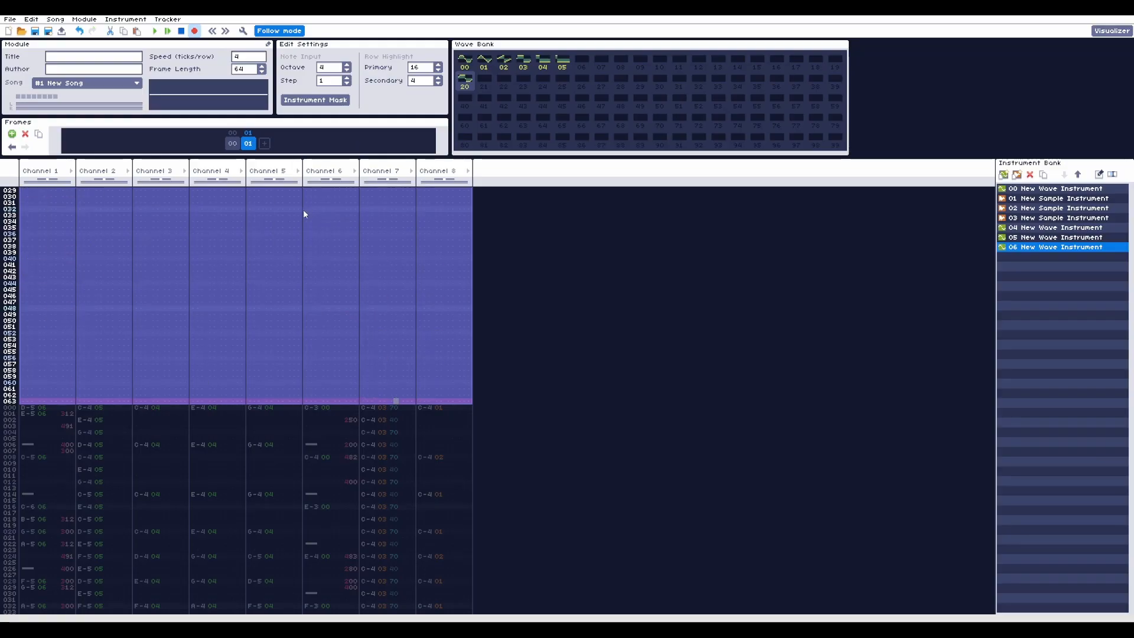
click(249, 264)
key(Home)
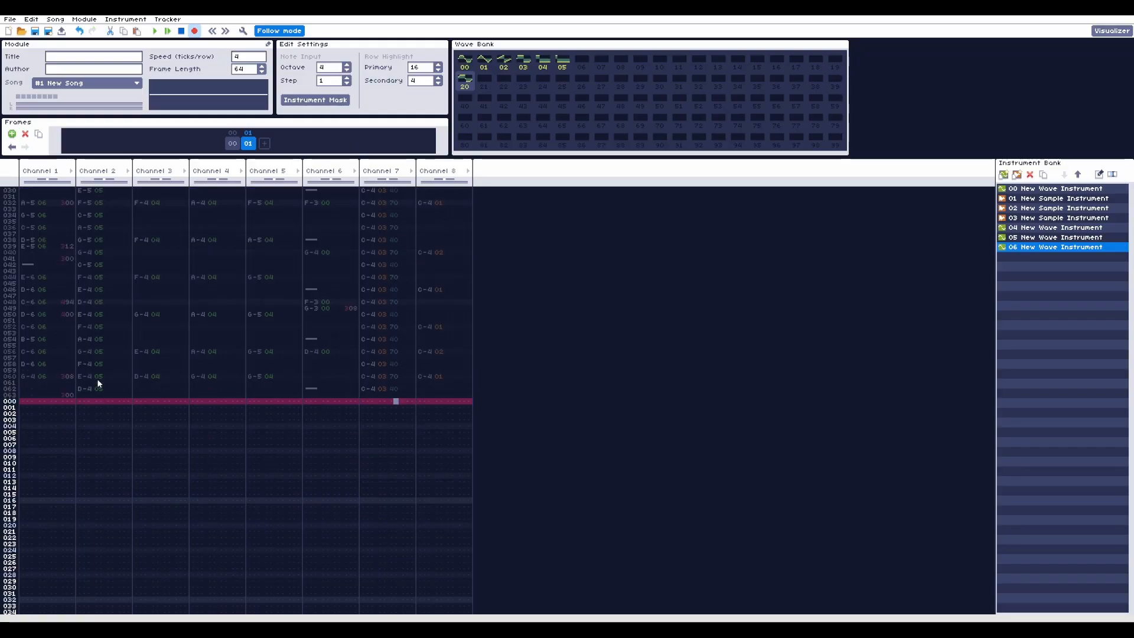
key(ctrl+v)
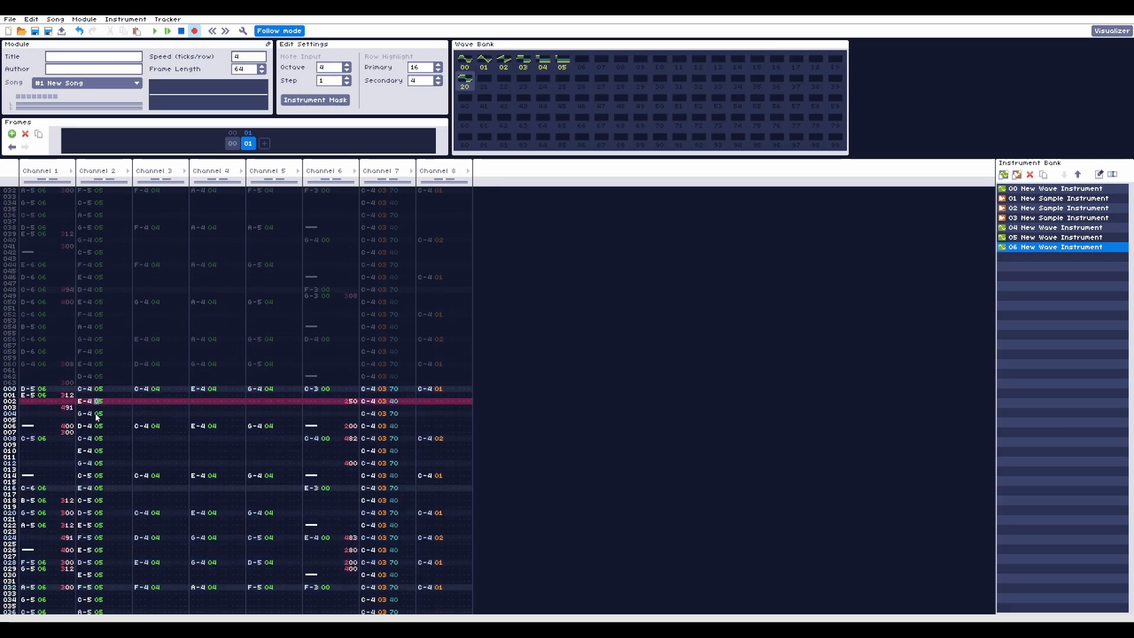
key(Return)
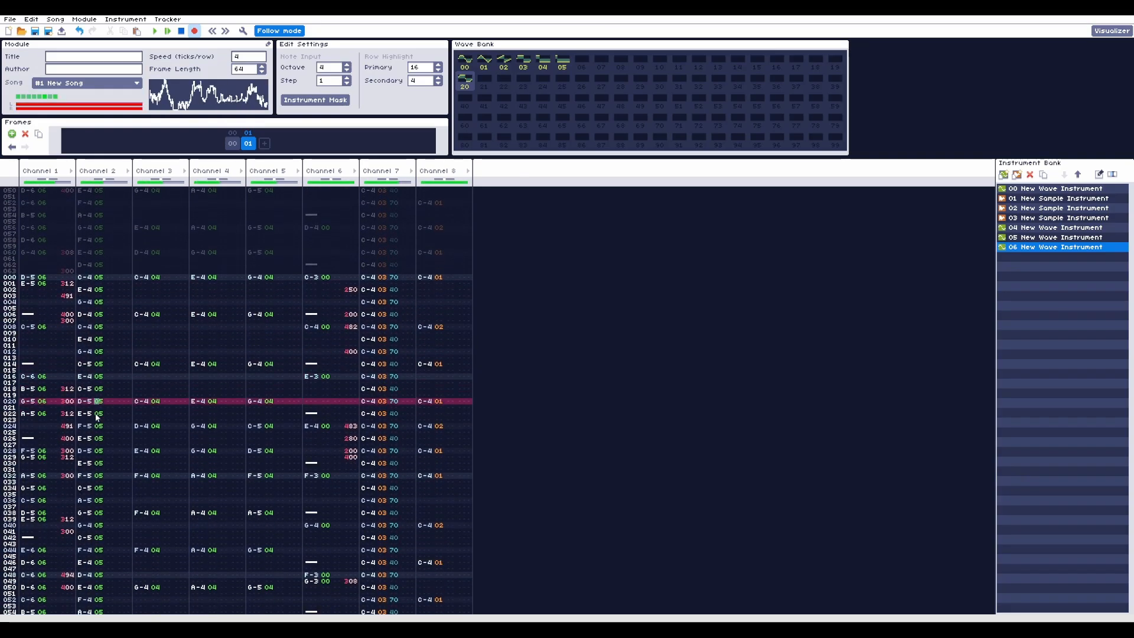
key(Return)
In frame 01, replace the Channel 1 notes with E-4, C-5, G-4, B-4, C-5 on rows 032, 034, 036, 038 and 039
key(Left)
key(Left)
key(Left)
key(Left)
key(Left)
key(Left)
key(Left)
key(Left)
key(Left)
key(Down)
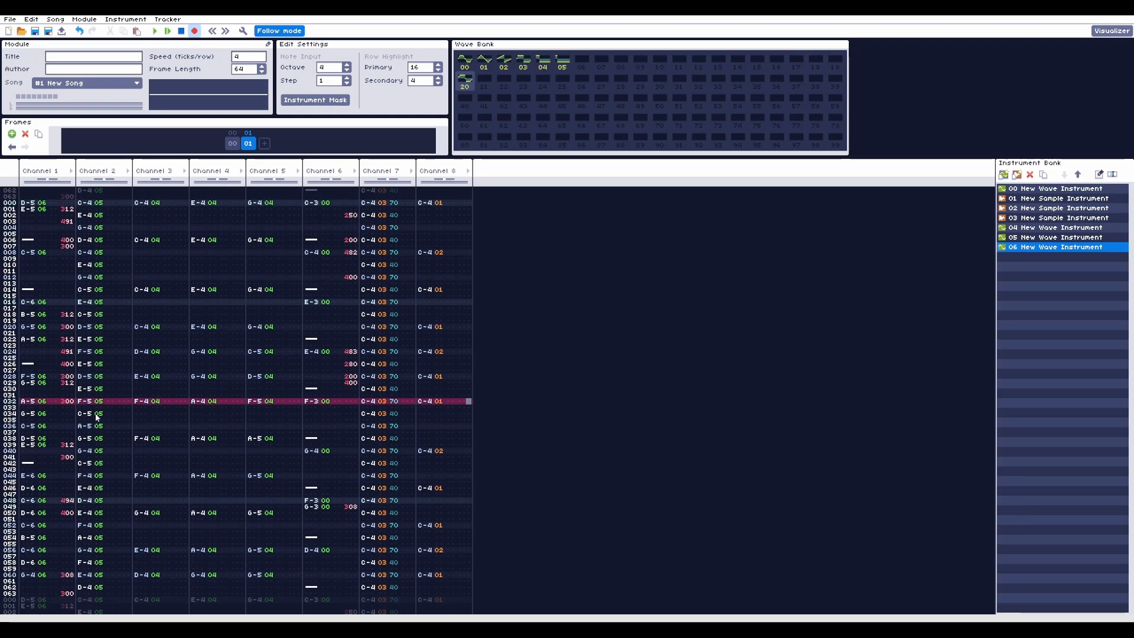
key(c)
key(Down)
key(q)
key(Down)
key(b)
key(Down)
key(m)
key(q)
Enter F-5, E-5, D-5 on rows 044, 046 and 048 of Channel 1, a note-off on row 050, and play the song
key(Down)
key(Down)
key(Down)
key(Down)
key(r)
key(Down)
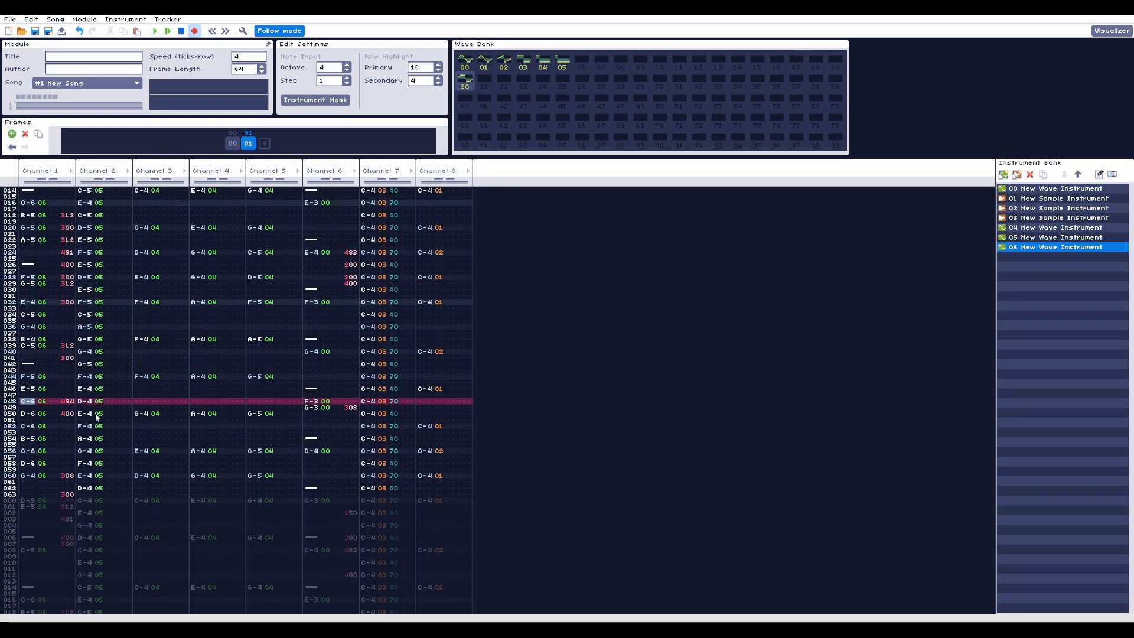
key(e)
key(Down)
key(w)
key(Down)
key(1)
key(Down)
key(Return)
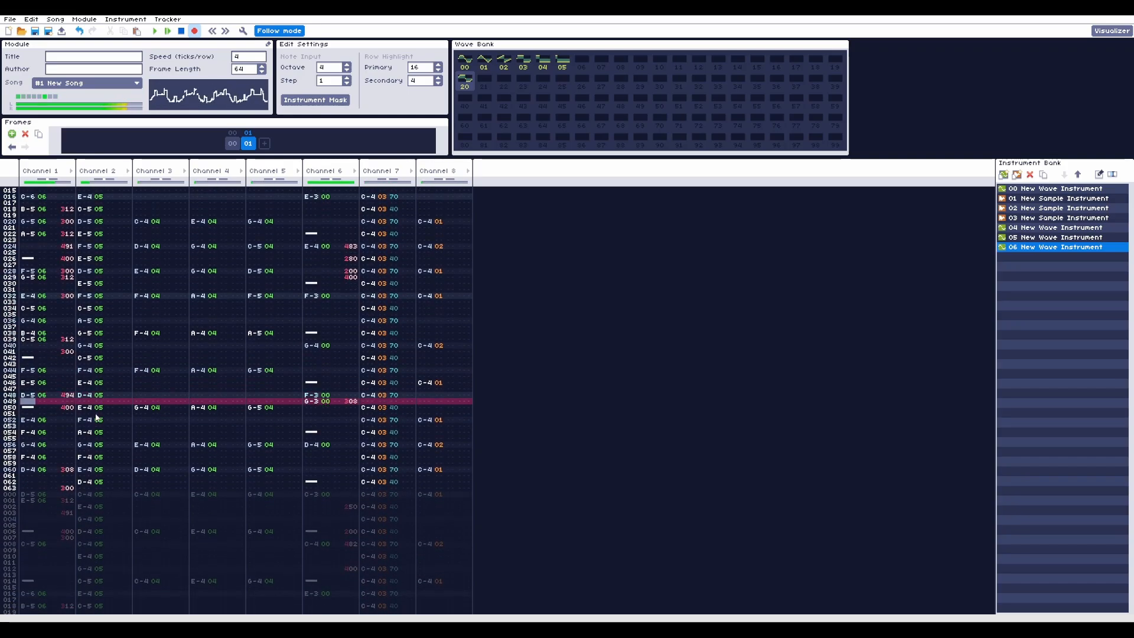
key(Return)
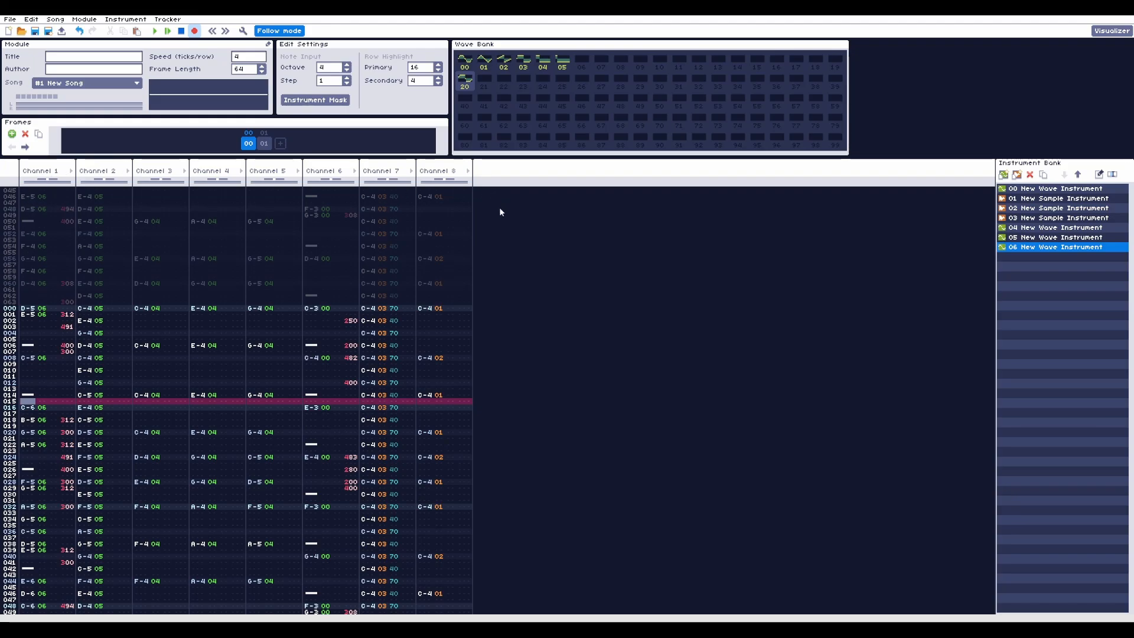
click(436, 172)
click(437, 173)
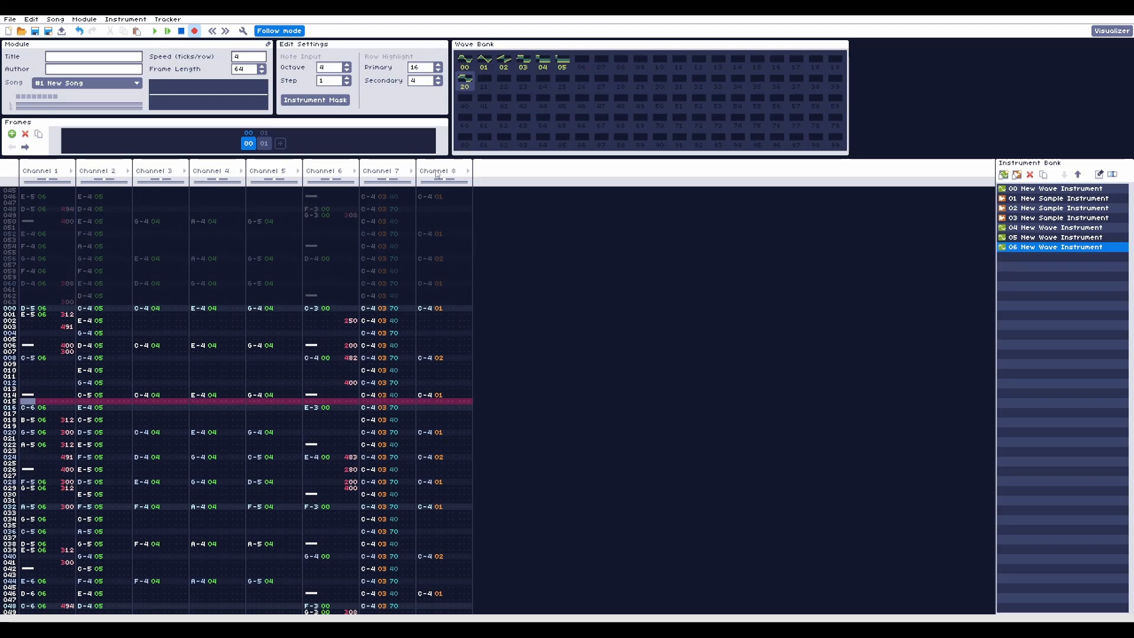